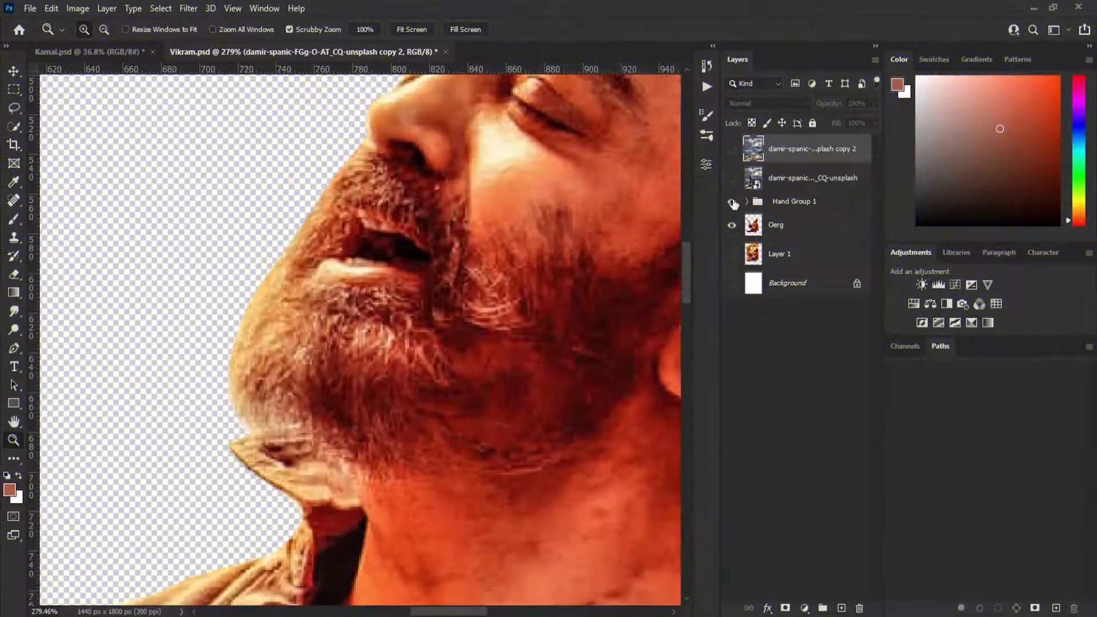
Zoom out, hide the Oerg layer and select the top copy of the man's cut-out
click(583, 259)
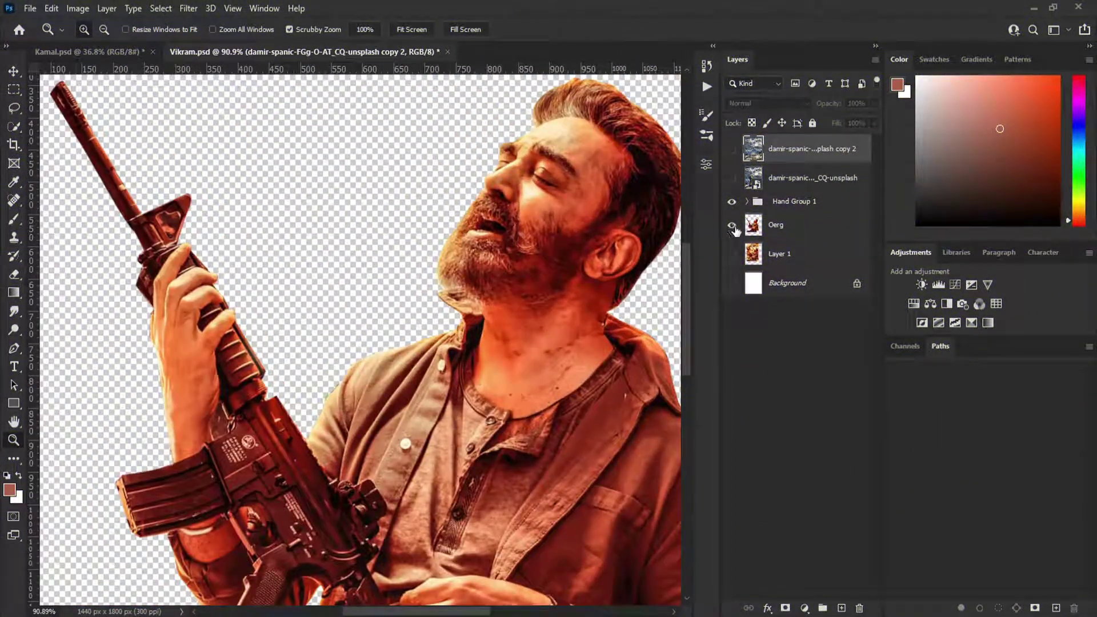
click(732, 224)
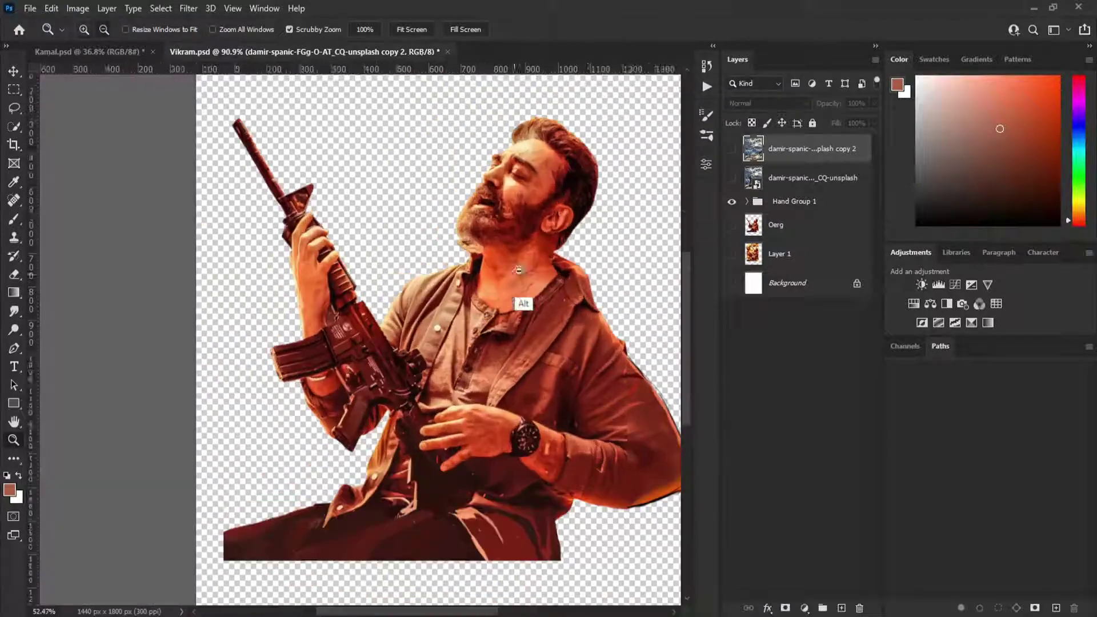
click(794, 201)
click(800, 149)
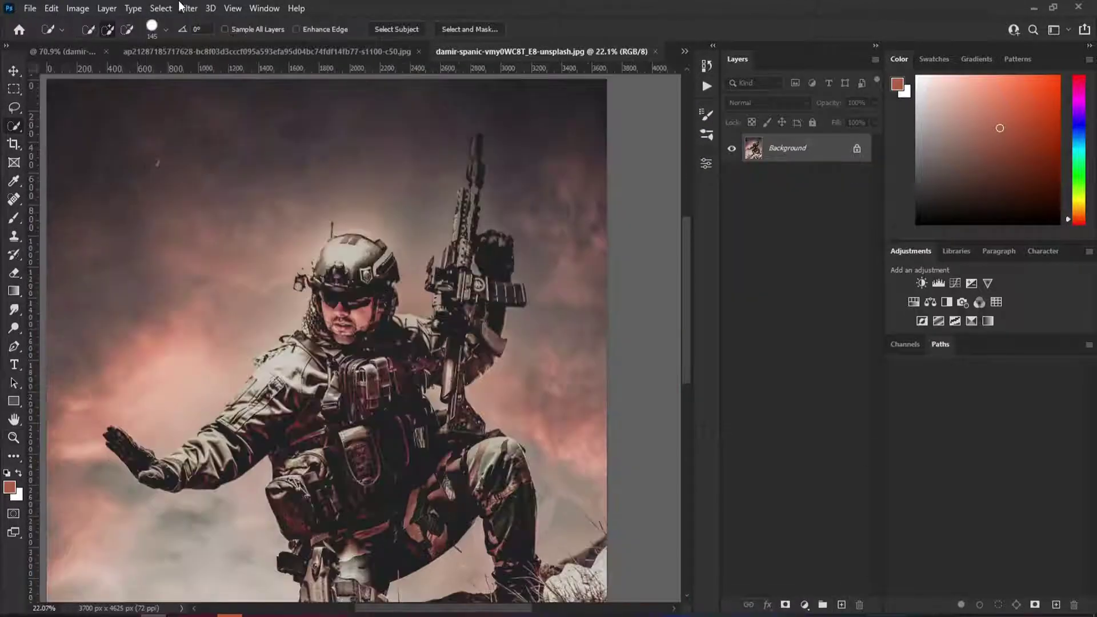
click(160, 8)
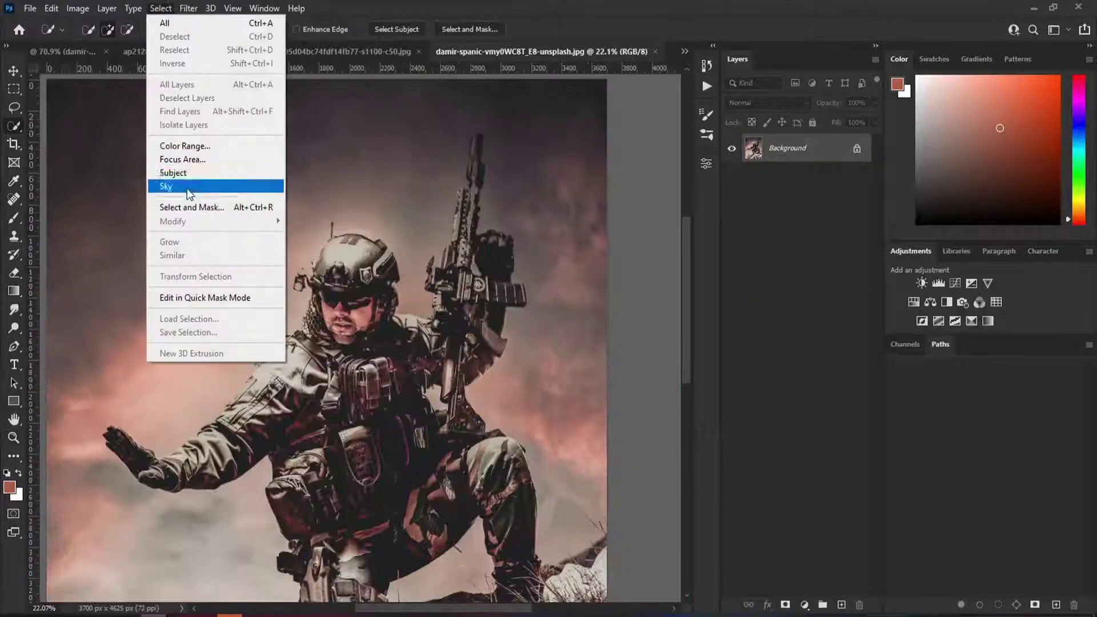
click(187, 175)
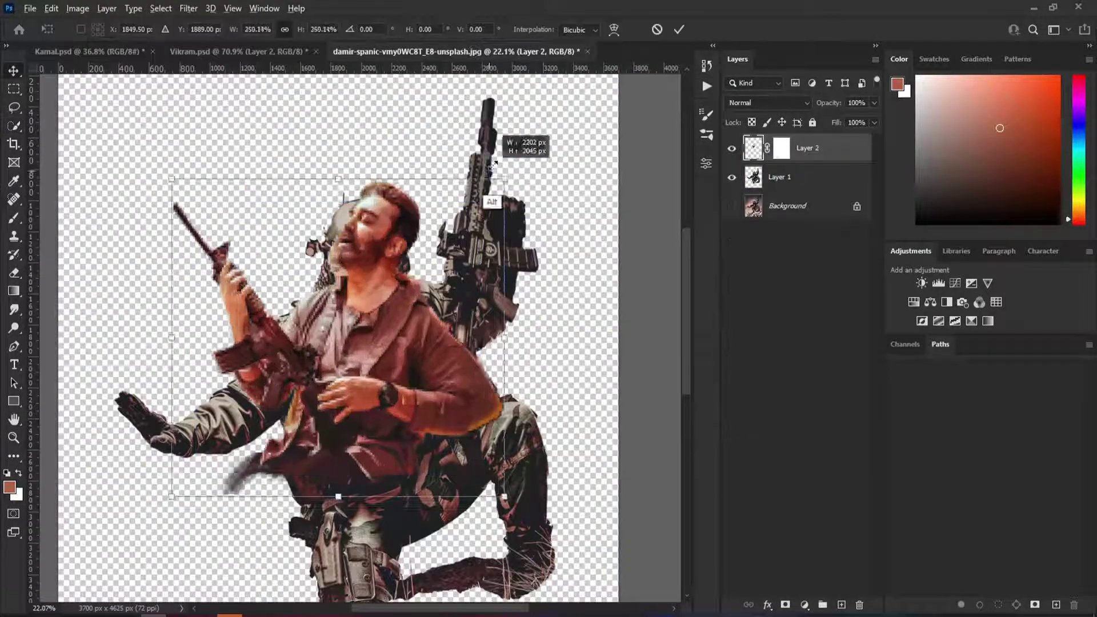
Enlarge, tilt and mirror the bearded man horizontally over the soldier
drag(495, 163, 535, 207)
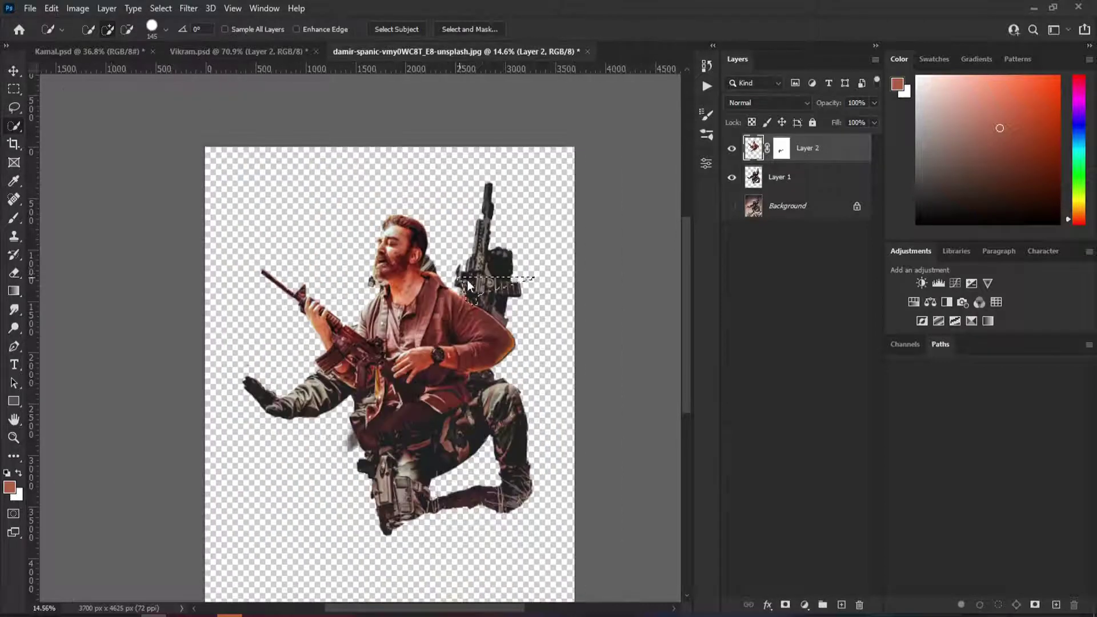
drag(547, 178, 492, 166)
right_click(492, 166)
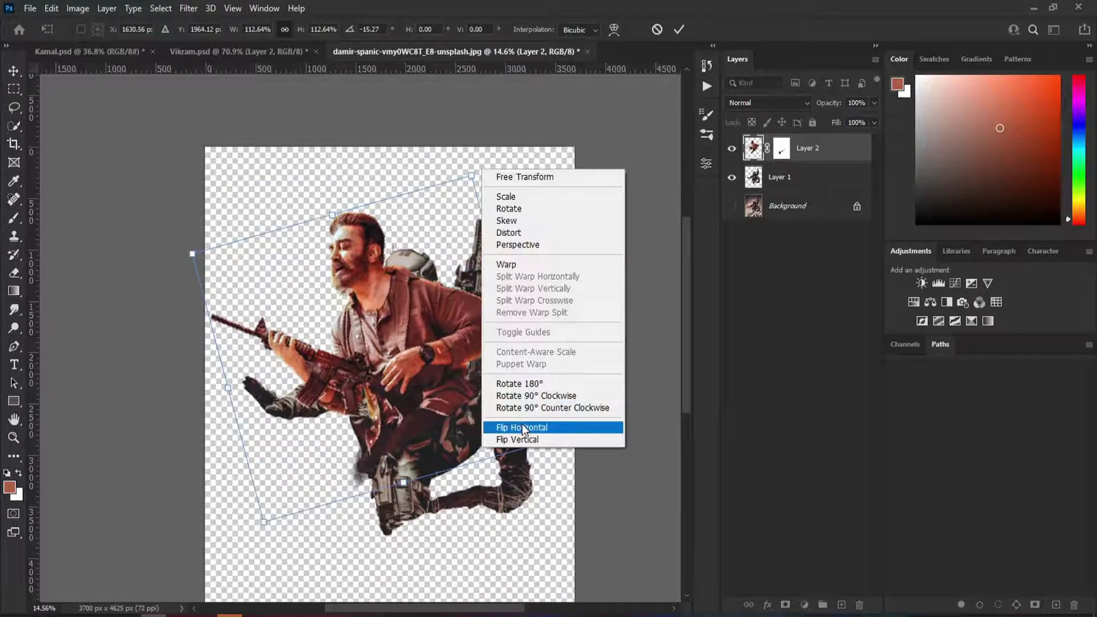
click(558, 421)
mouse_move(191, 441)
mouse_down()
mouse_move(403, 206)
mouse_move(505, 124)
mouse_up()
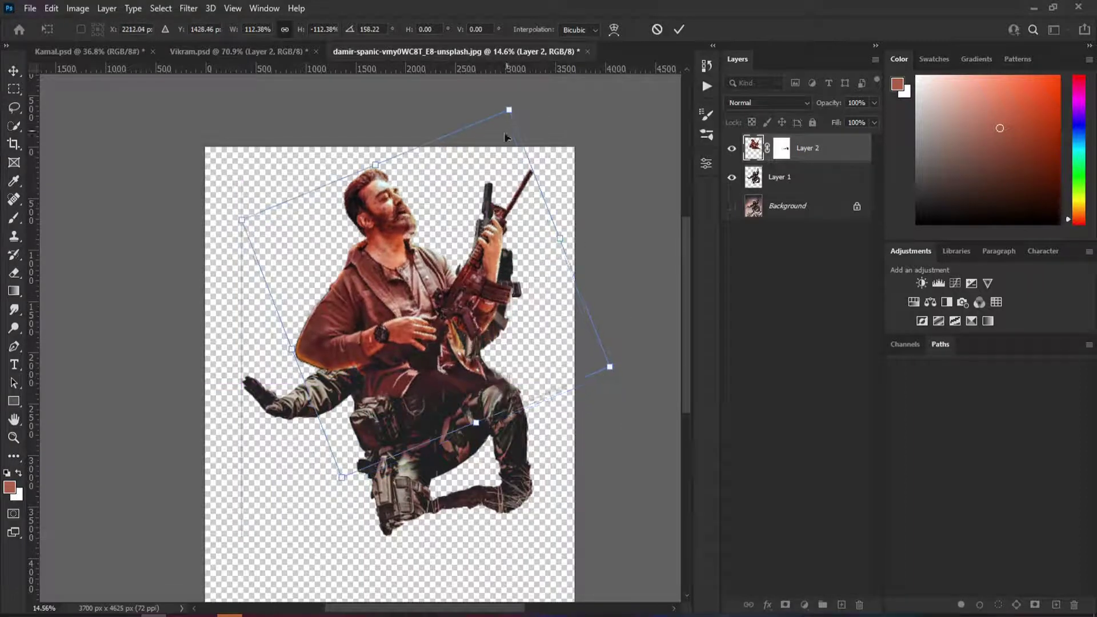
Flip the man so the rifle points left and fit him onto the soldier's torso
right_click(521, 260)
click(534, 515)
drag(464, 313, 450, 311)
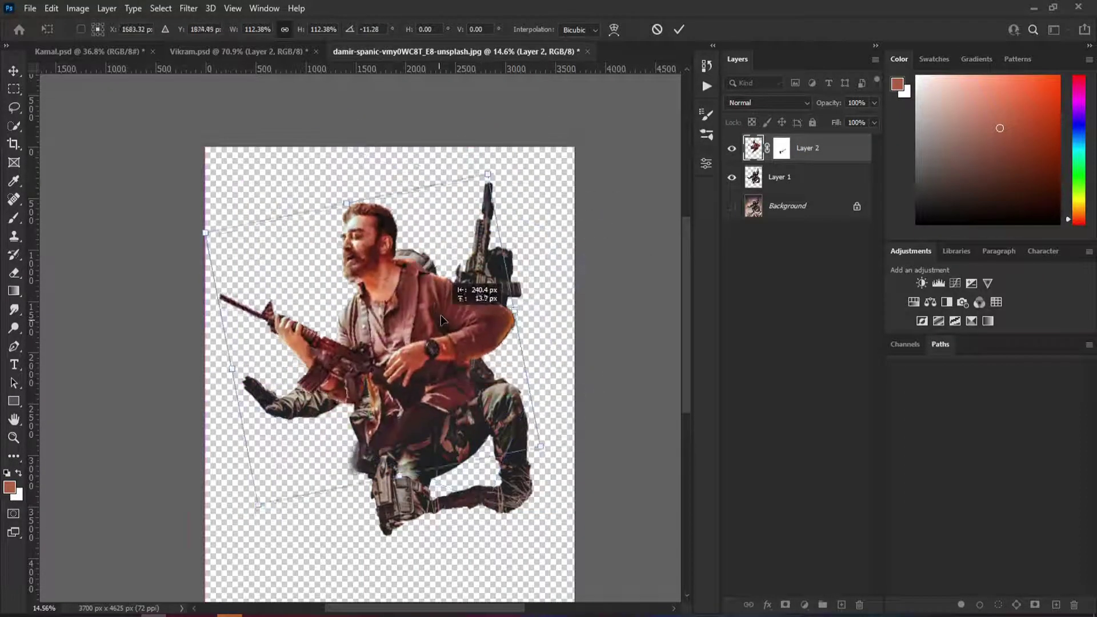
drag(537, 184, 517, 140)
drag(467, 280, 481, 300)
Commit the transform and ready black paint on the man's layer mask
key(Return)
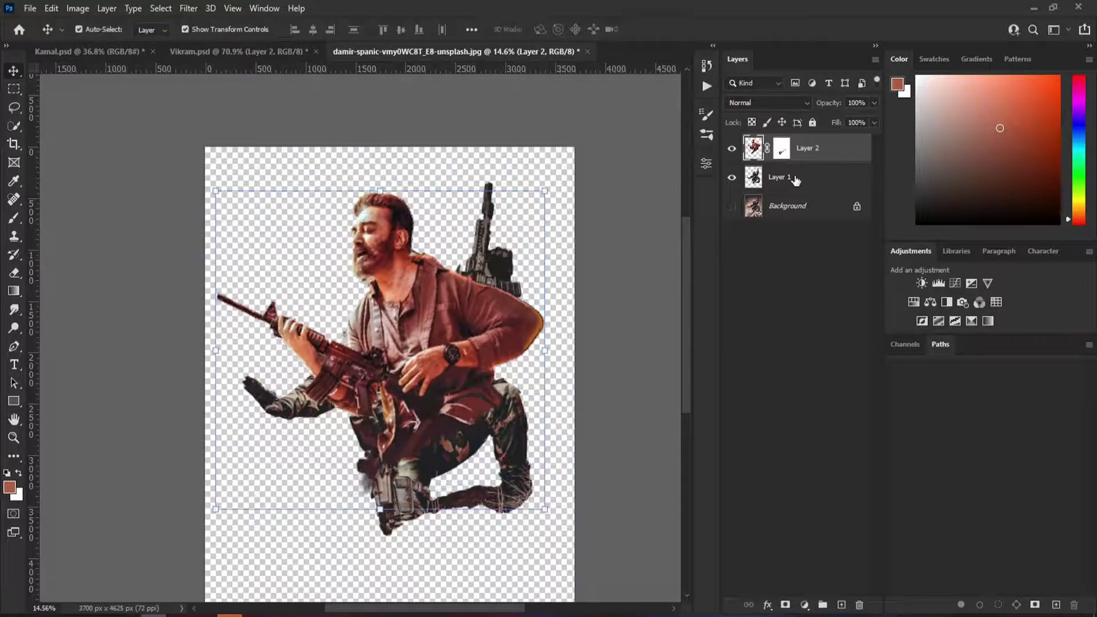
click(782, 148)
key(d)
key(b)
key(ctrl+plus)
key(ctrl+plus)
Choose a large Soft Round brush for masking
right_click(479, 313)
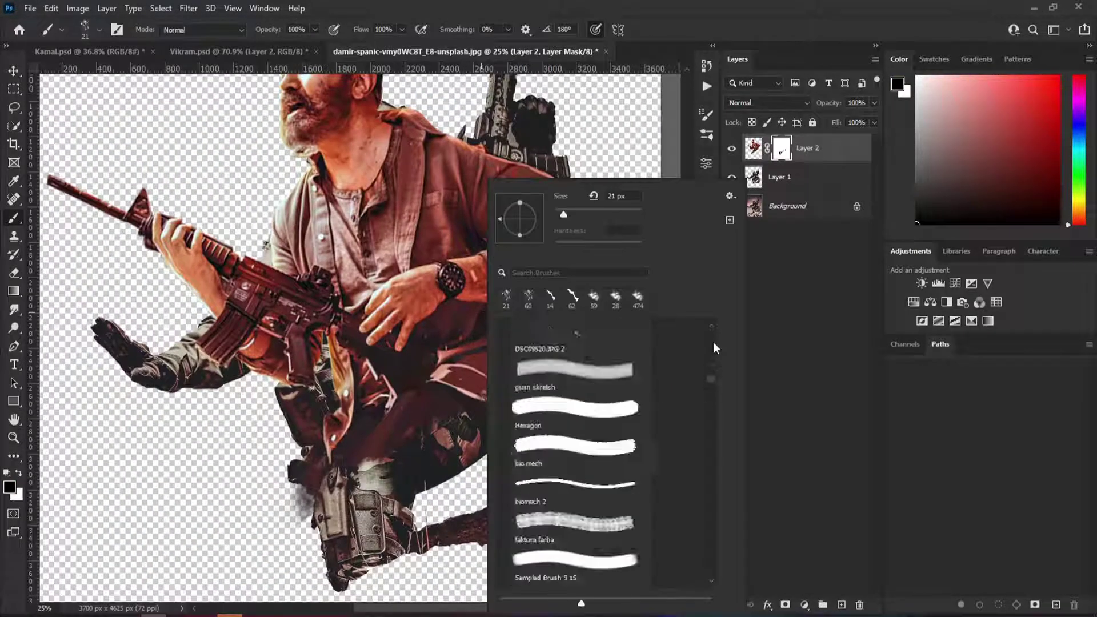
scroll(714, 340, down, 5)
click(559, 390)
scroll(589, 400, up, 5)
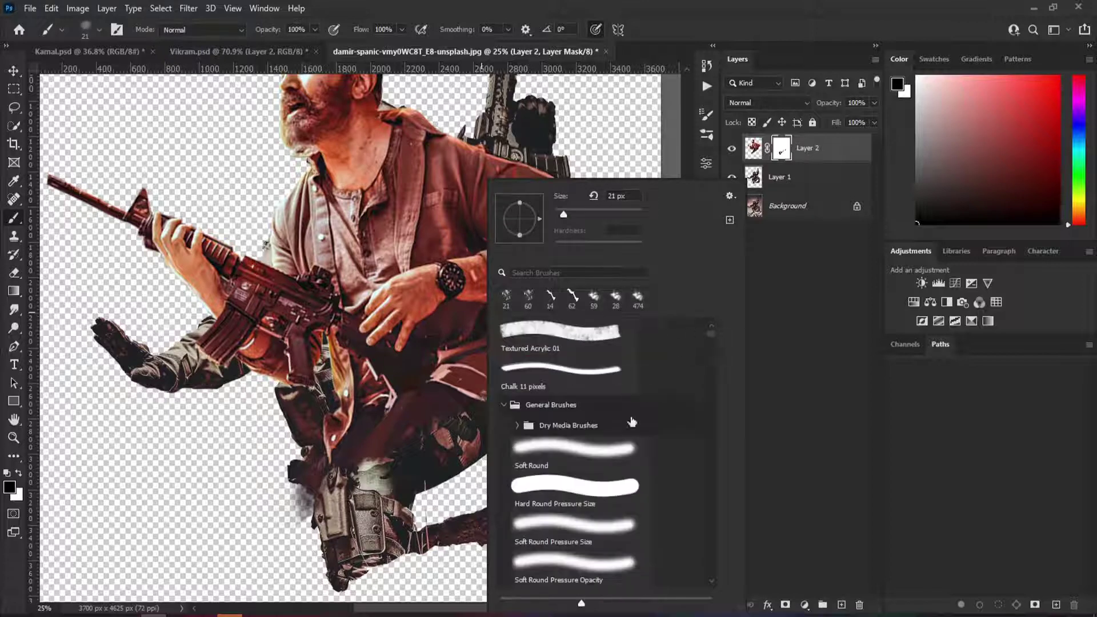
click(571, 496)
key(Return)
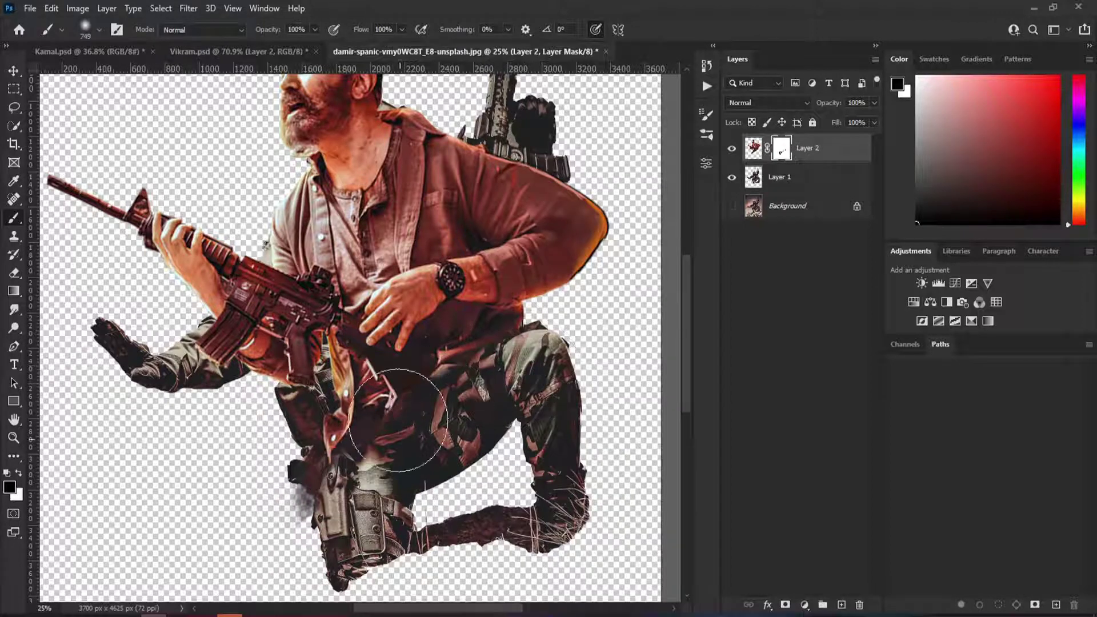
Mask out the man's lower body, the back-mounted rifle and stray soldier areas, then show the Background
drag(375, 425, 346, 389)
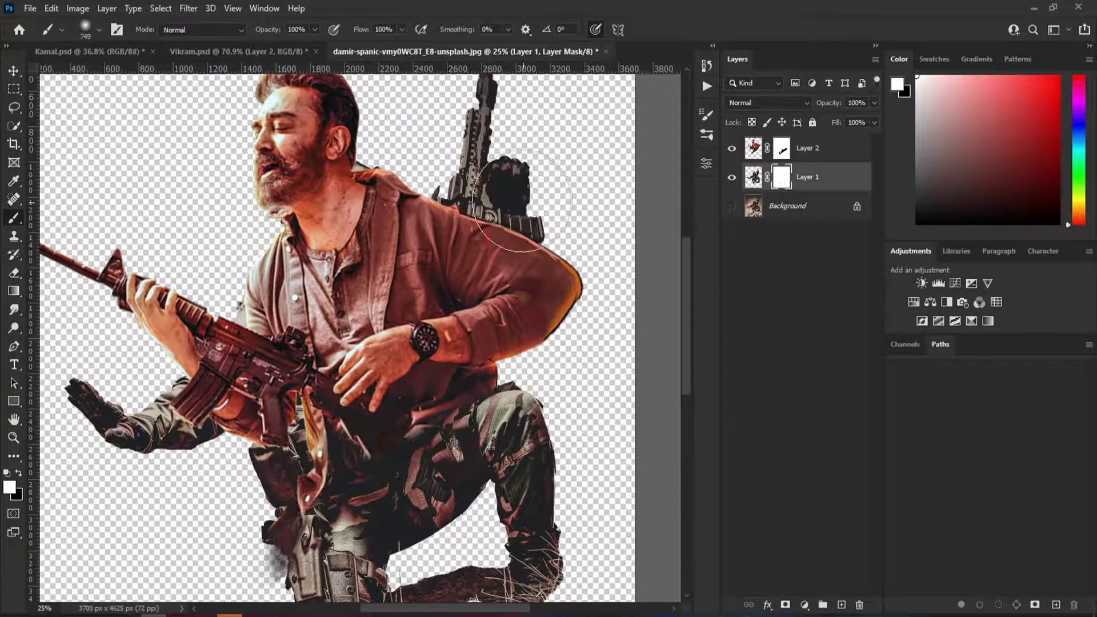
drag(515, 229, 480, 160)
mouse_move(478, 155)
mouse_down()
mouse_move(478, 269)
mouse_move(478, 126)
mouse_up()
drag(58, 360, 171, 343)
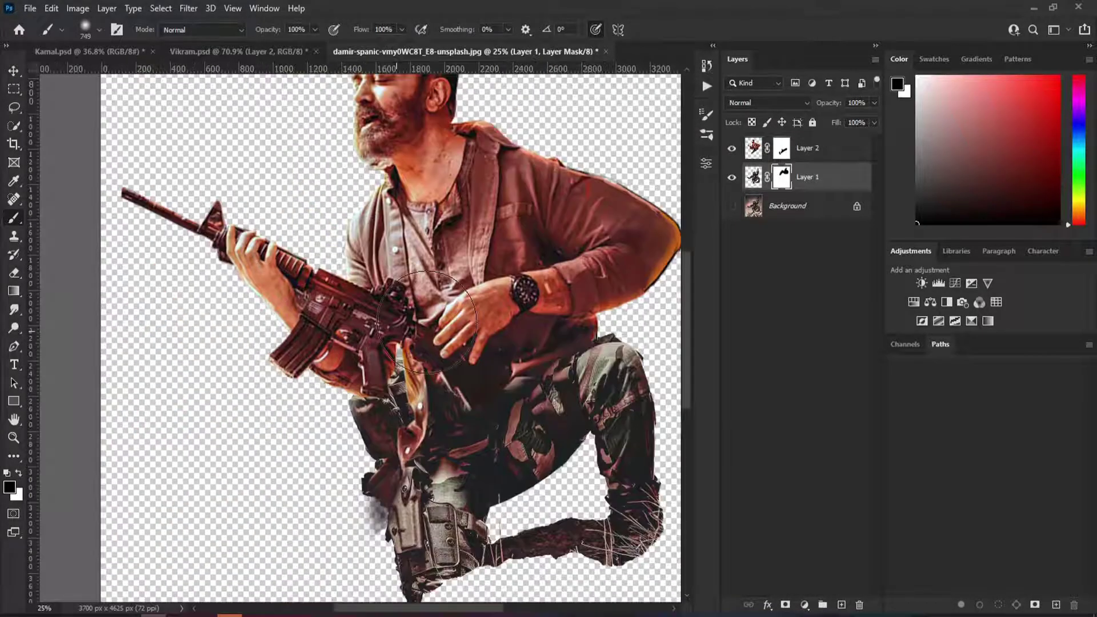
drag(294, 382, 189, 358)
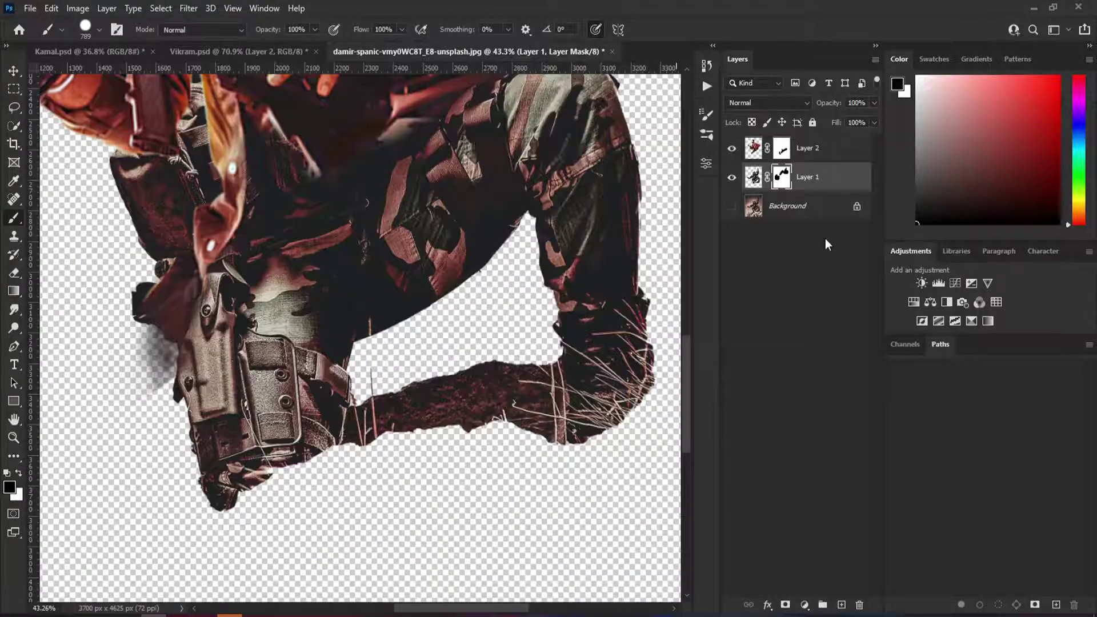
click(731, 206)
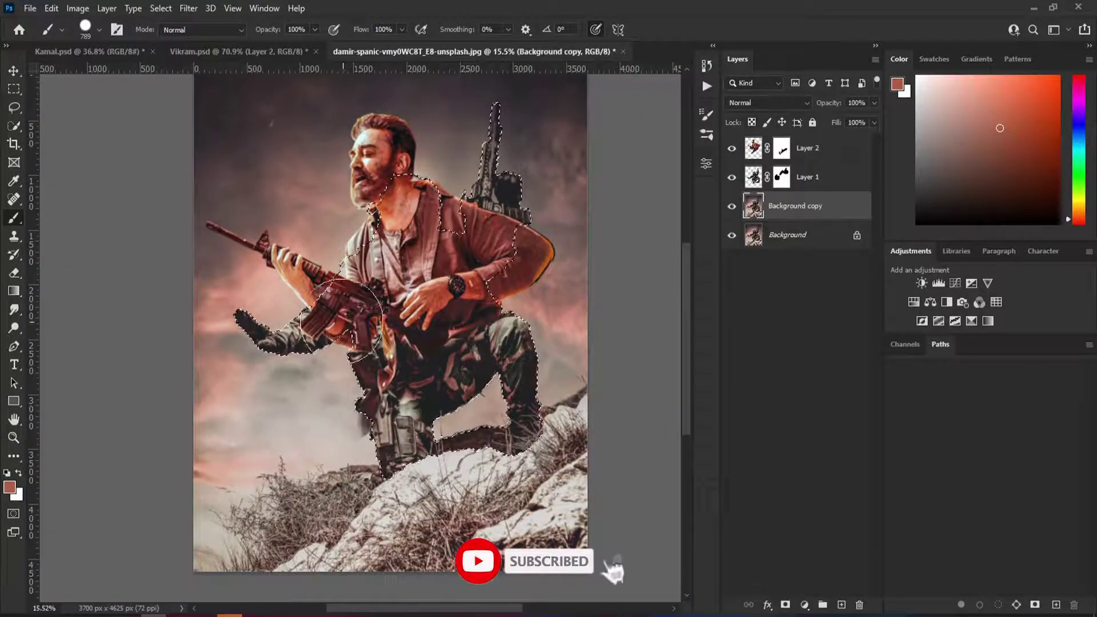
Lasso the original soldier on the background copy and remove him with Content-Aware Fill
key(l)
right_click(354, 280)
click(392, 454)
click(595, 175)
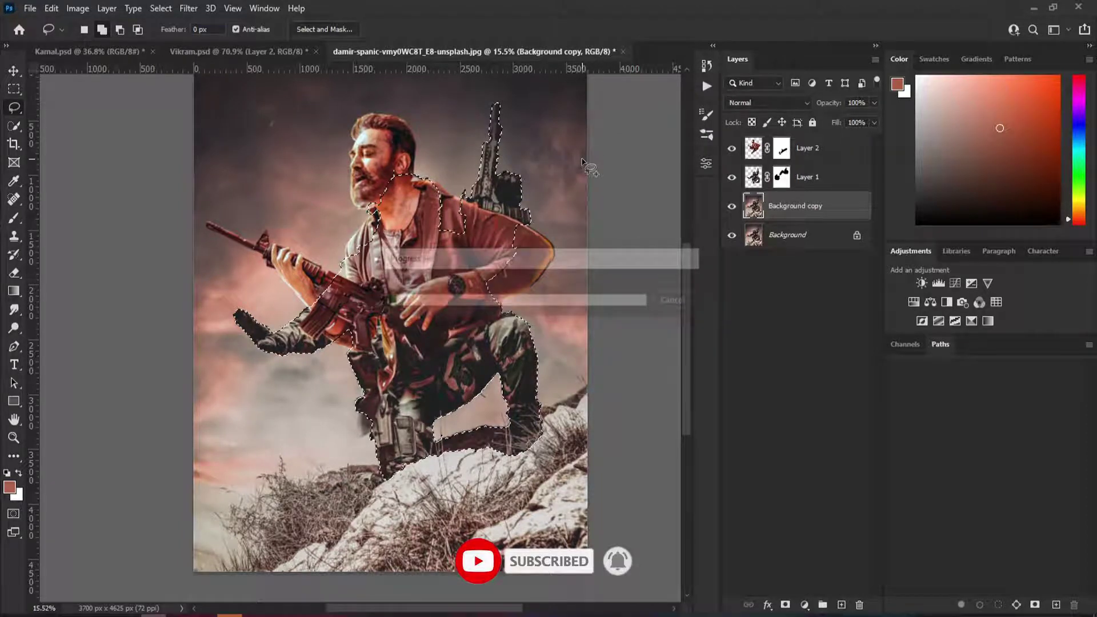
key(ctrl+d)
key(z)
drag(553, 208, 546, 278)
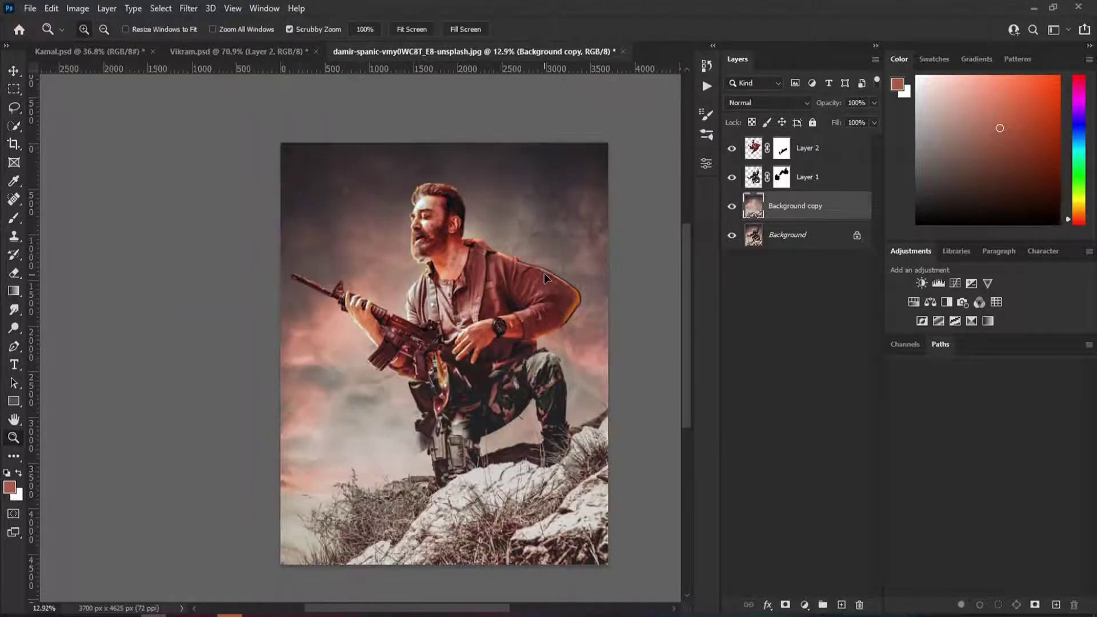
Scale the bearded man's layer down from the centre and lower it on the rocks
key(ctrl+t)
click(809, 148)
drag(581, 164, 554, 189)
mouse_move(516, 265)
mouse_down()
mouse_move(524, 297)
mouse_move(530, 265)
mouse_up()
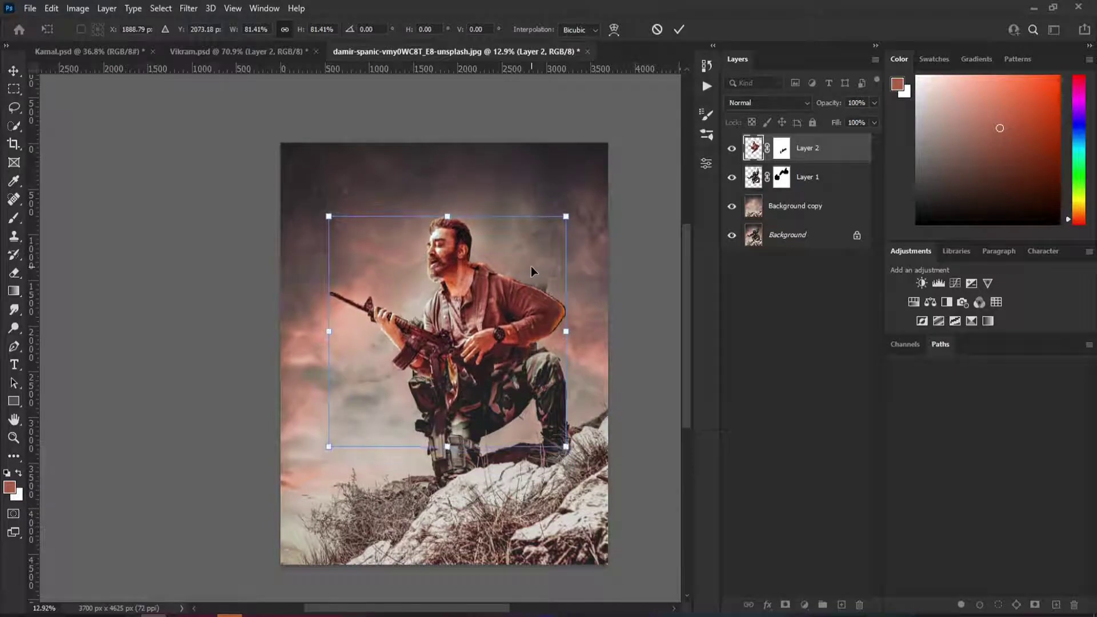
Commit the resize and paint black on the soldier layer's mask to clean its edges
key(Return)
scroll(525, 343, up, 3)
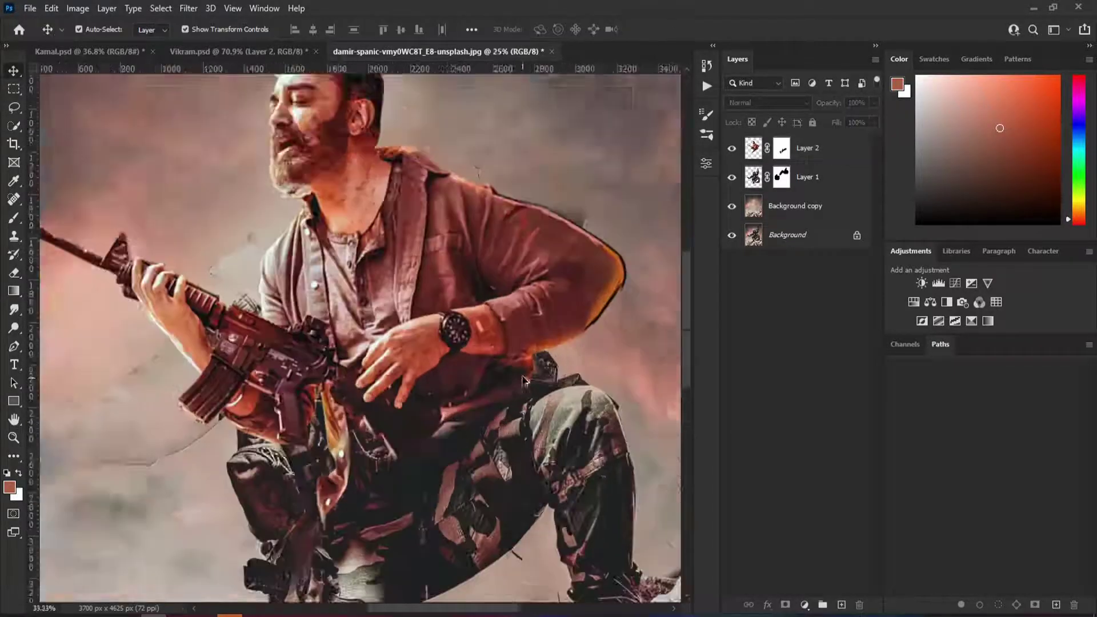
scroll(524, 380, down, 3)
click(782, 177)
key(b)
key(d)
scroll(343, 320, down, 1)
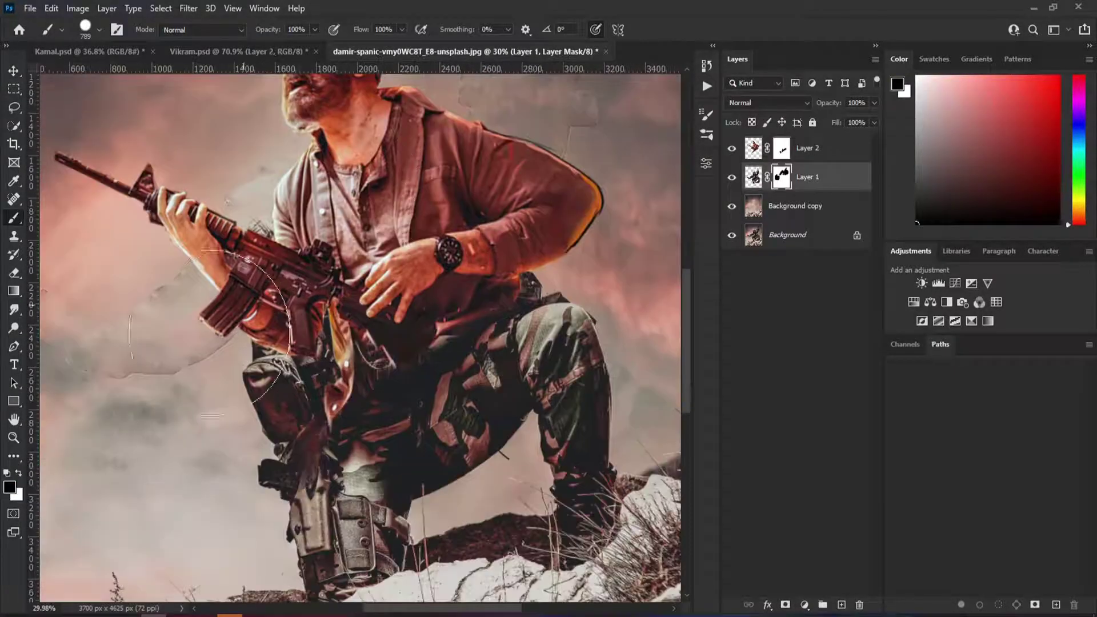
scroll(210, 326, down, 3)
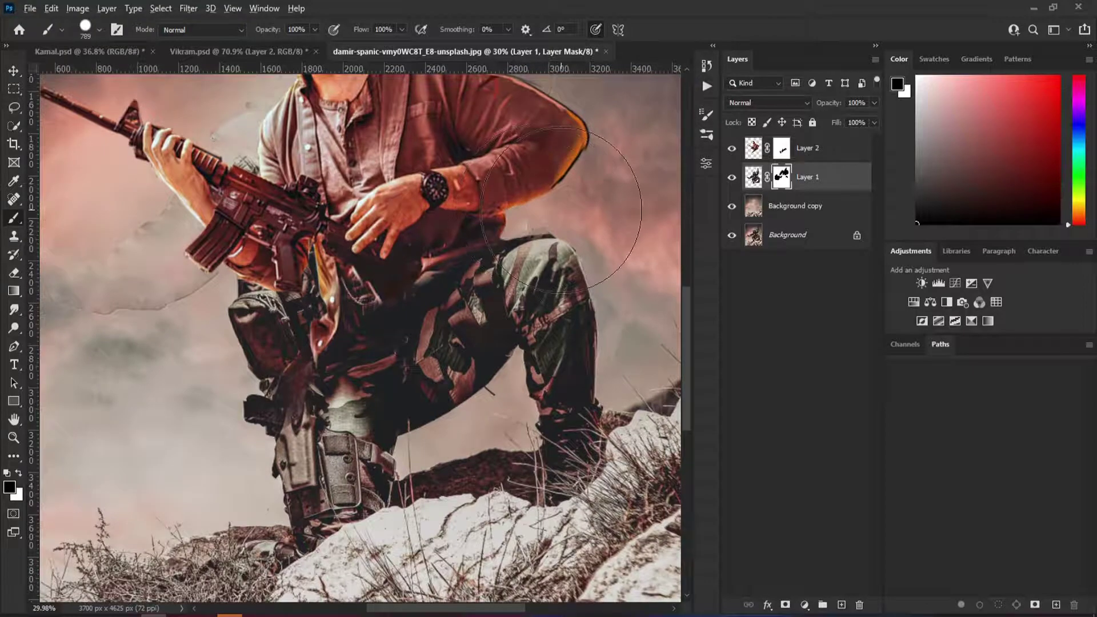
scroll(562, 209, down, 5)
scroll(561, 209, up, 3)
Distort the bearded man's corners so he sits naturally on the rocks
click(807, 148)
key(ctrl+t)
right_click(485, 327)
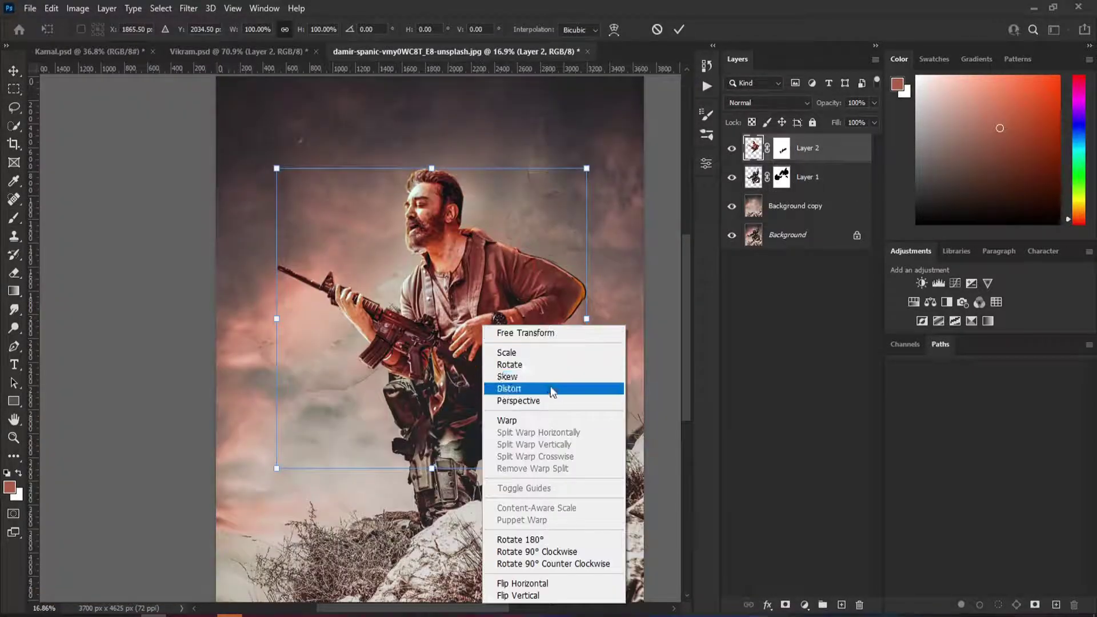
click(552, 391)
drag(587, 468, 570, 453)
drag(553, 273, 534, 283)
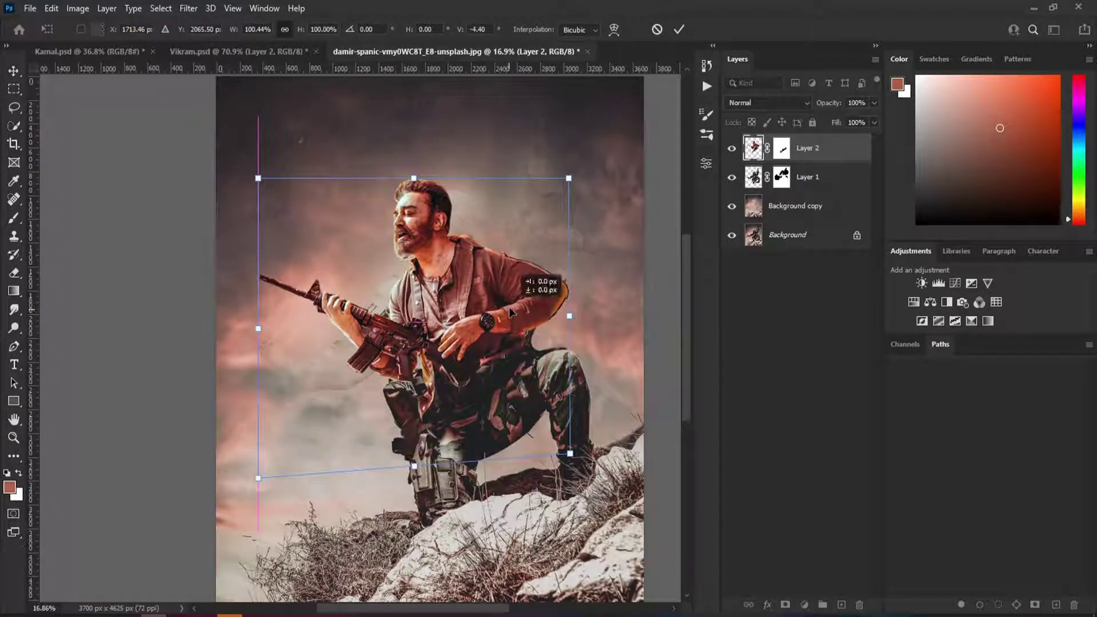
key(Return)
Refine the soldier layer's mask around the rifle and arm
click(612, 141)
scroll(612, 172, up, 3)
scroll(613, 228, up, 3)
click(614, 256)
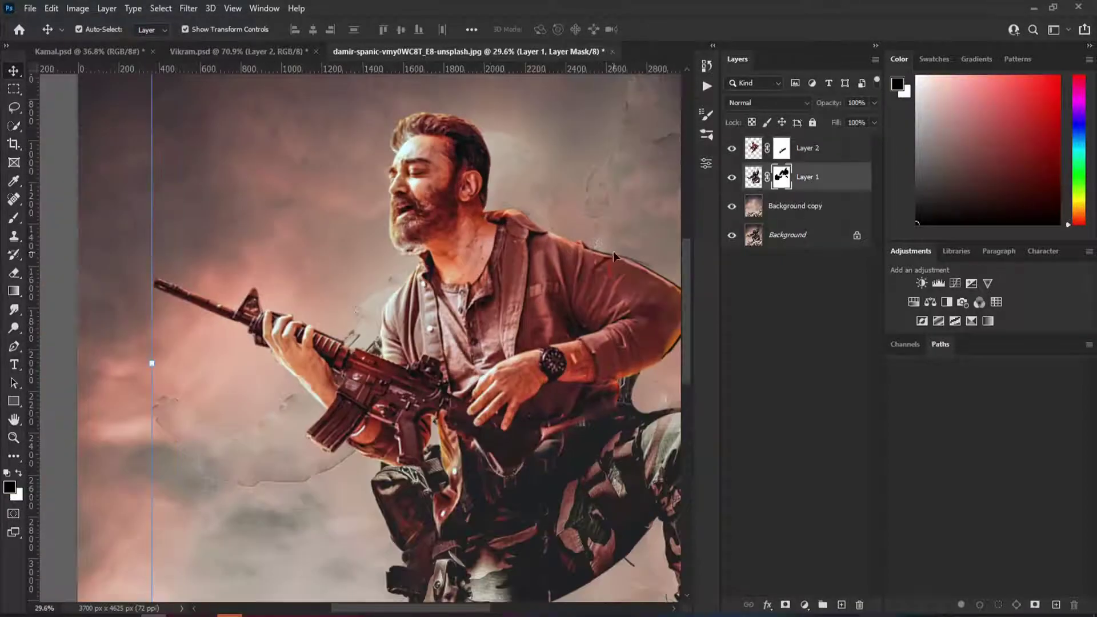
key(b)
scroll(326, 246, down, 2)
scroll(326, 173, down, 2)
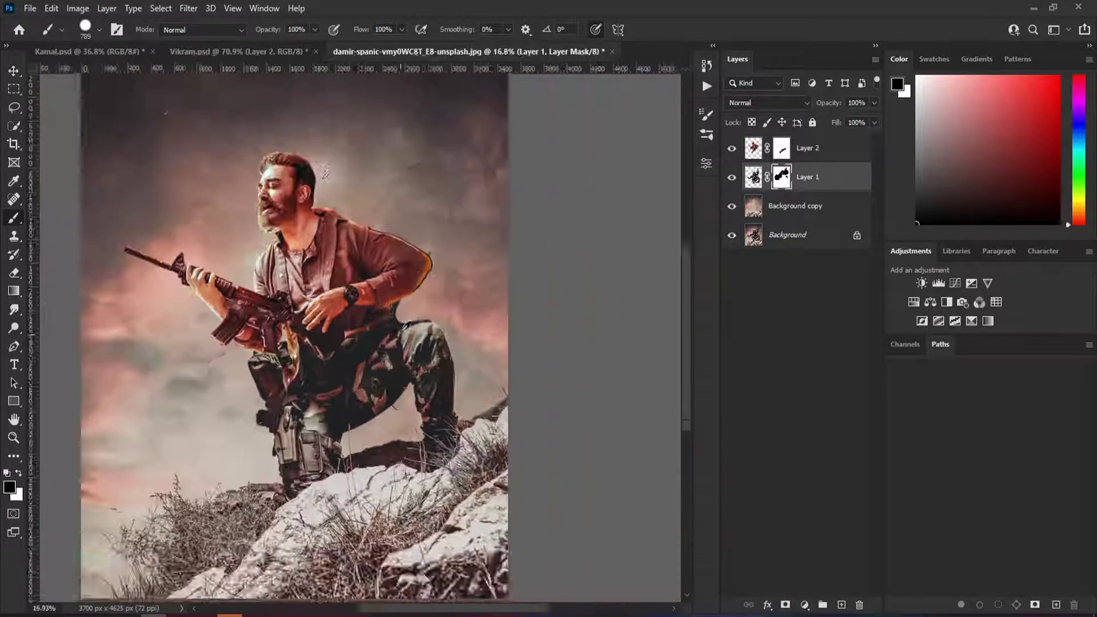
scroll(325, 173, up, 2)
scroll(392, 201, down, 3)
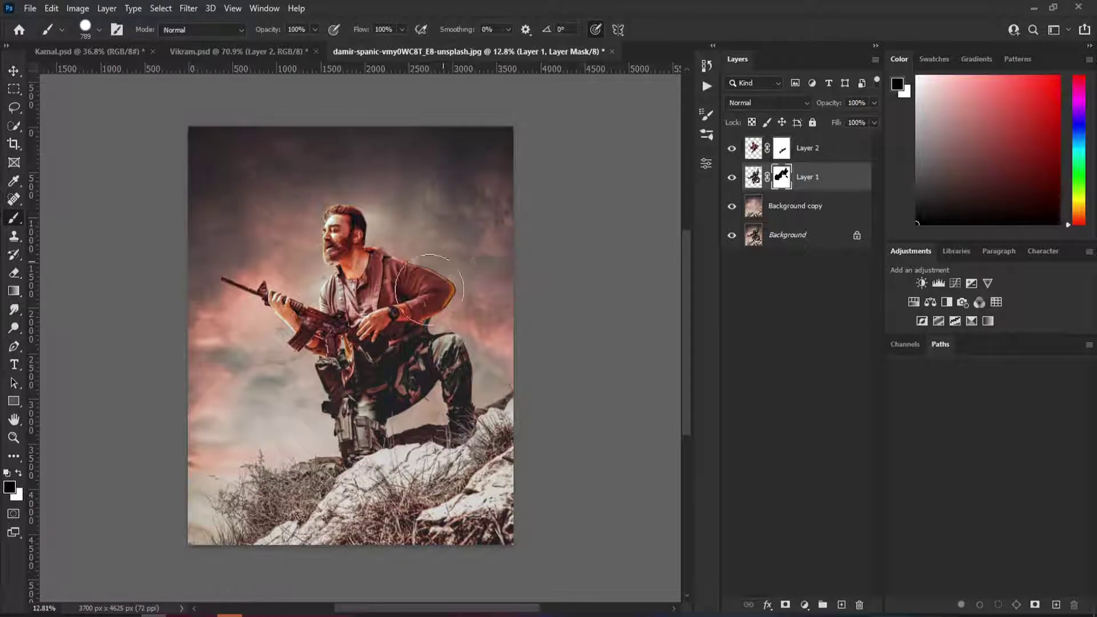
key(v)
click(657, 272)
Copy the bearded man's layer into the Vikram poster
click(781, 189)
shift+click(806, 148)
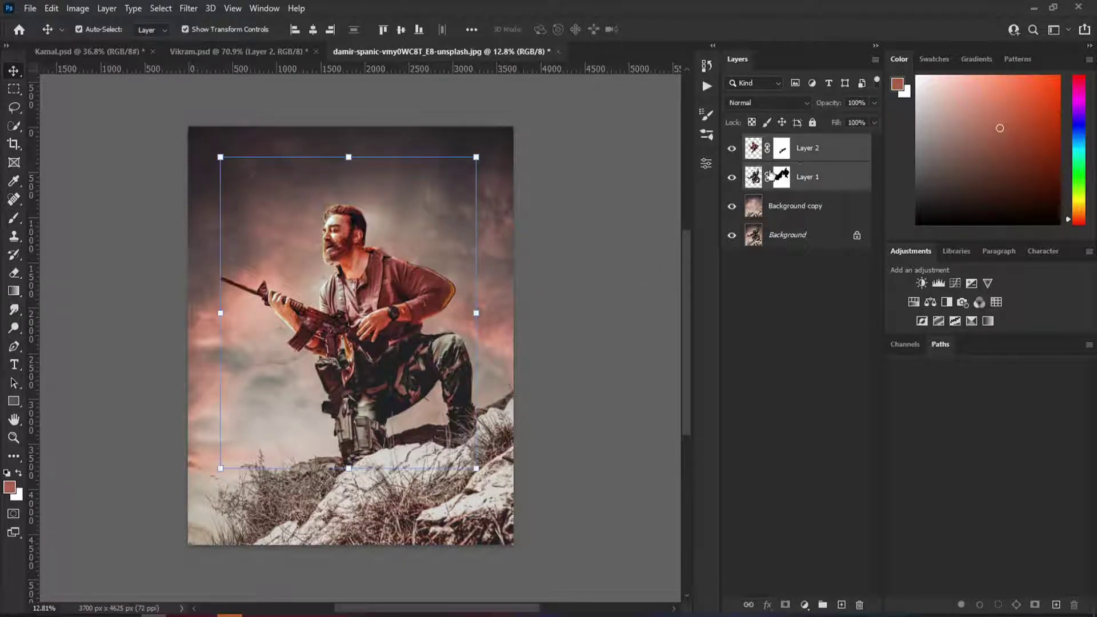
right_click(806, 148)
click(857, 137)
mouse_move(497, 255)
mouse_down()
mouse_move(237, 52)
mouse_move(400, 286)
mouse_up()
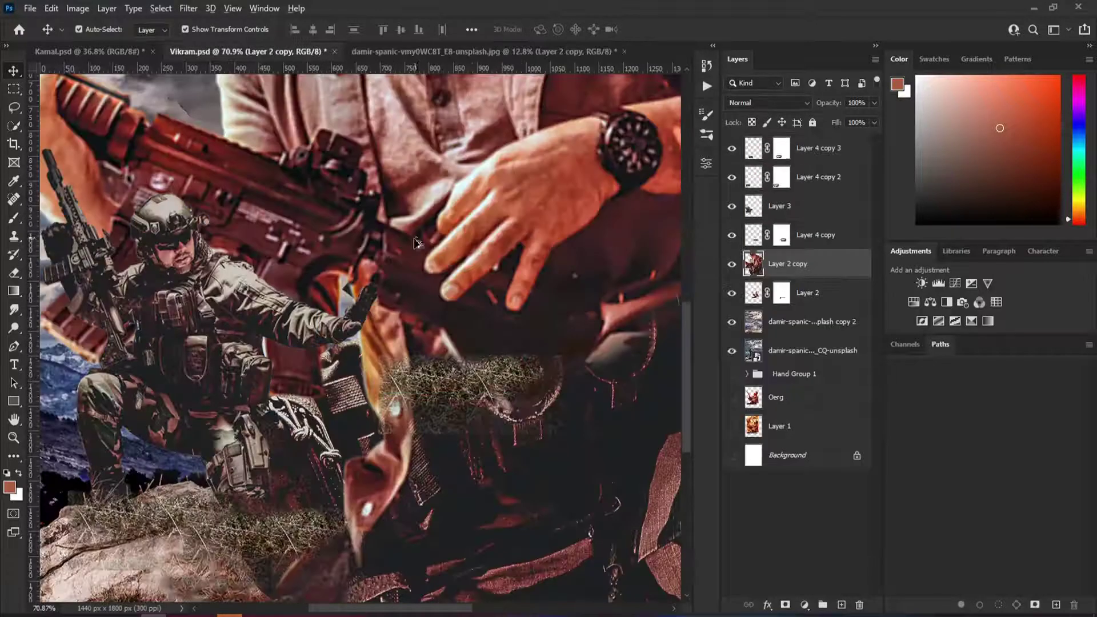
click(753, 150)
Shrink the man to fit the poster, hide the duplicate background, and move him left
click(777, 166)
key(ctrl+t)
scroll(460, 243, down, 5)
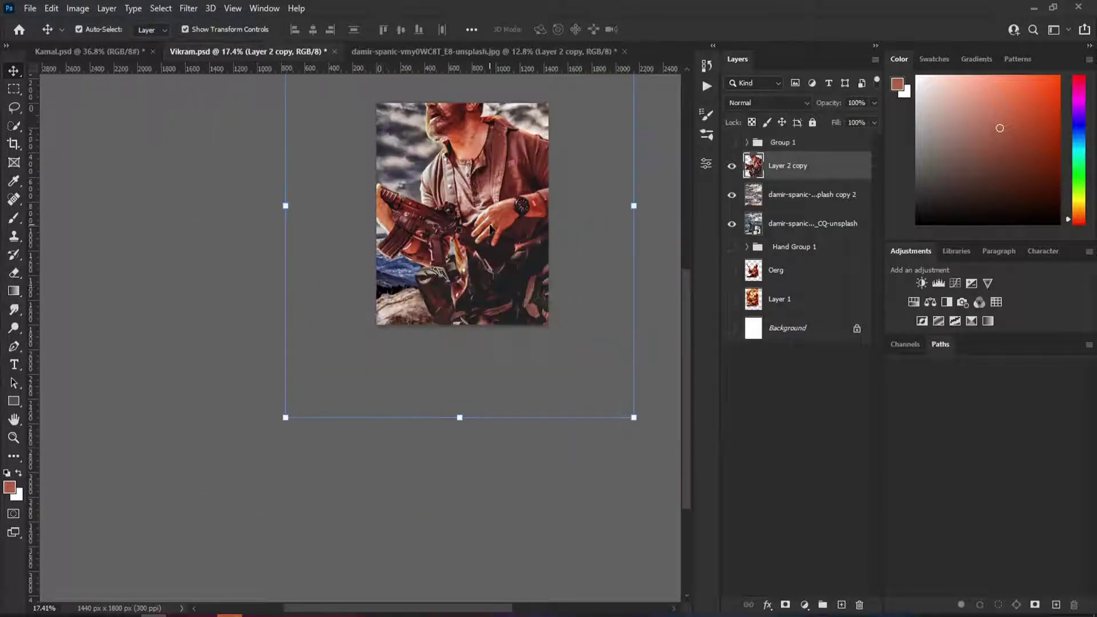
mouse_move(287, 417)
mouse_down()
mouse_move(323, 316)
mouse_move(337, 389)
mouse_up()
click(679, 29)
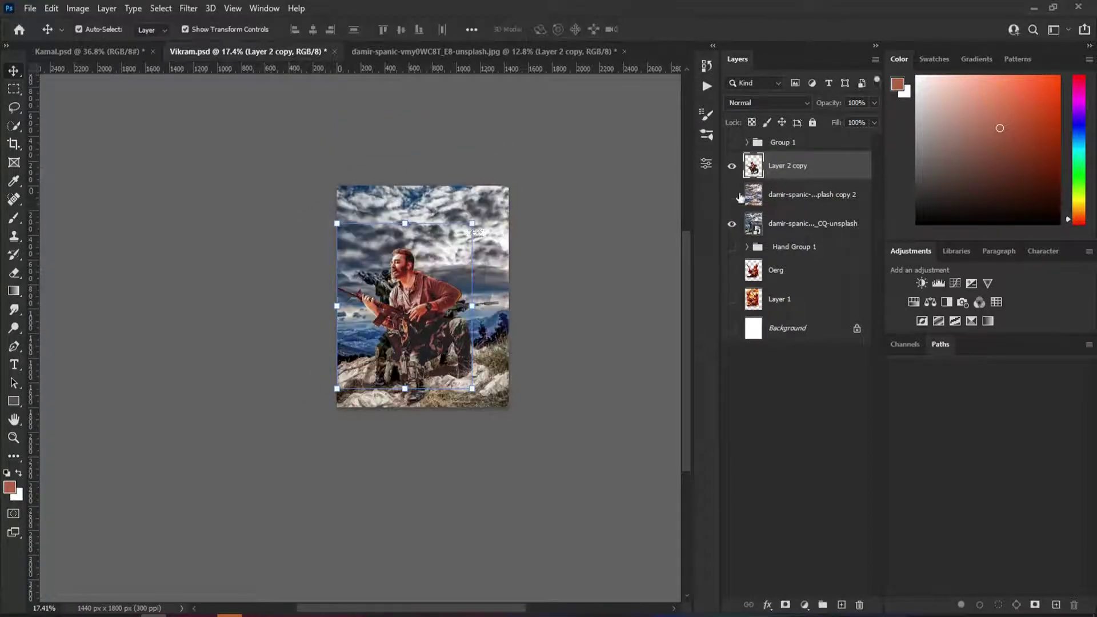
click(732, 195)
key(z)
key(ctrl+0)
key(v)
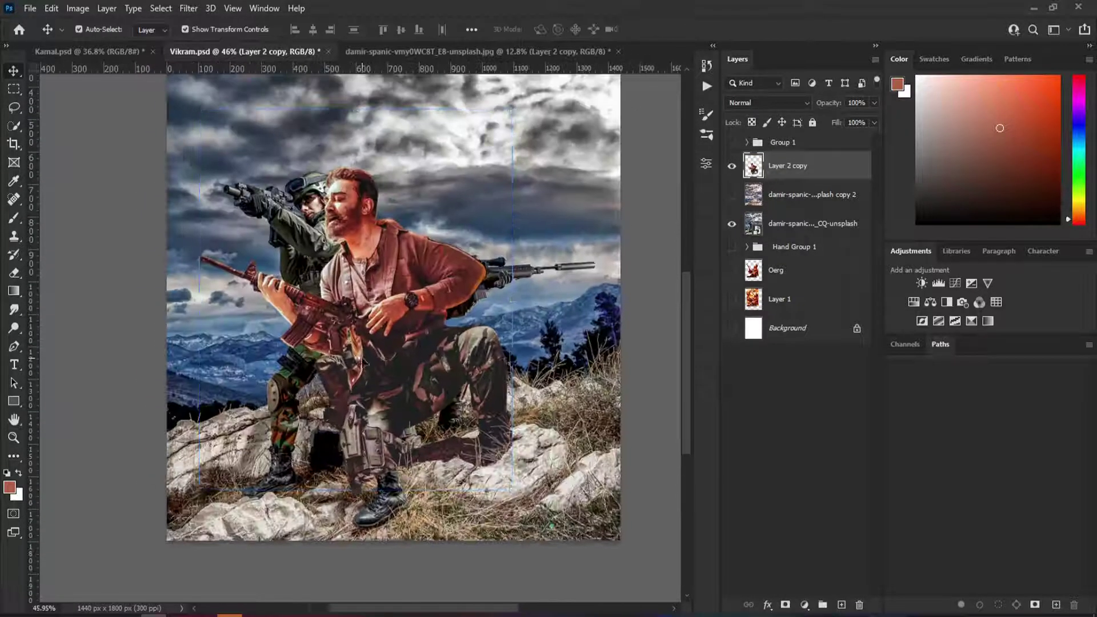
drag(431, 286, 345, 324)
Rescale and reposition the man with further corner adjustments
key(ctrl+t)
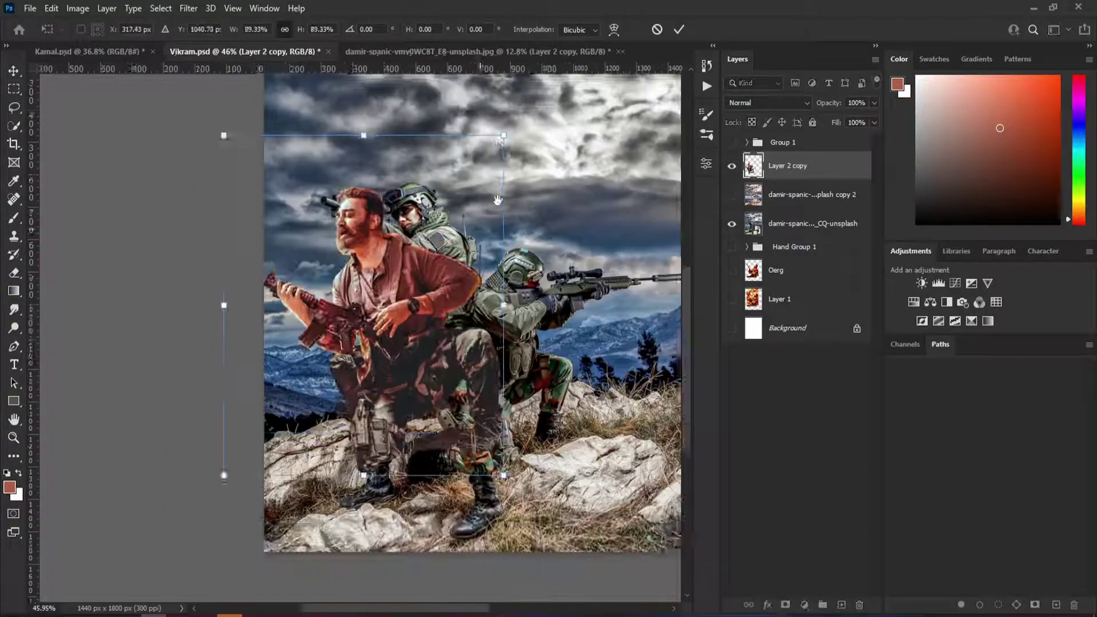
drag(345, 324, 475, 159)
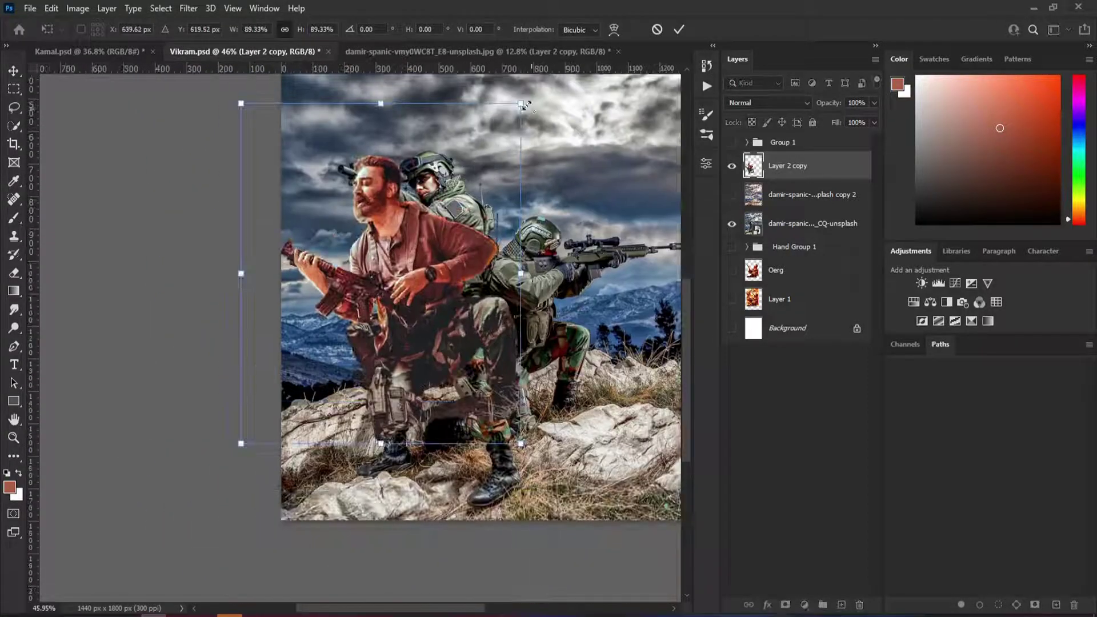
drag(520, 103, 495, 205)
drag(294, 450, 250, 523)
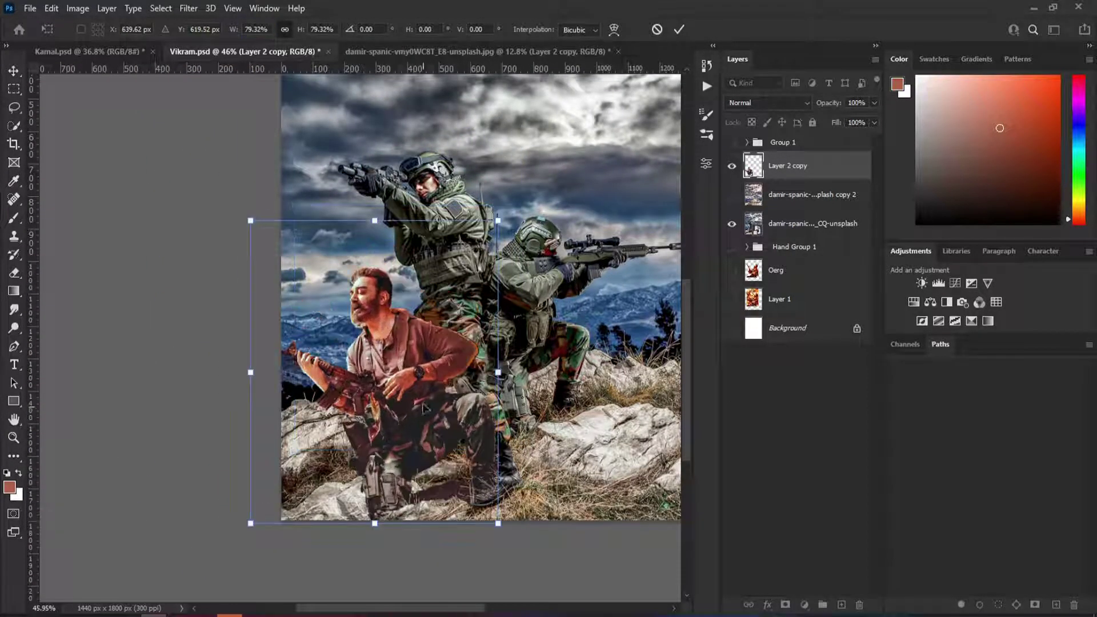
drag(629, 514, 364, 220)
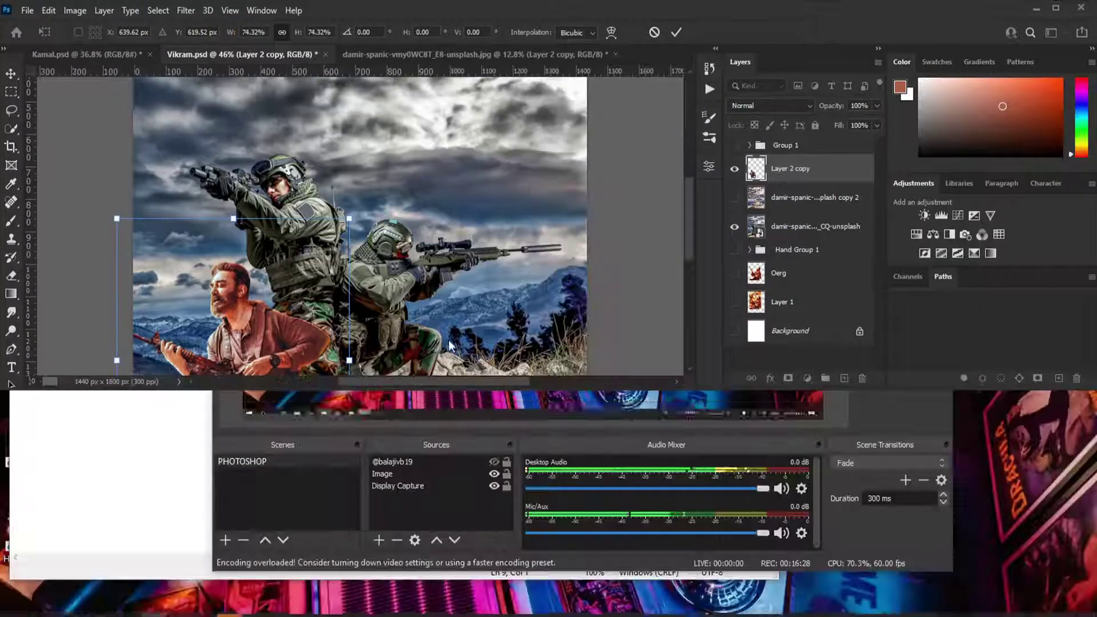
scroll(472, 335, down, 5)
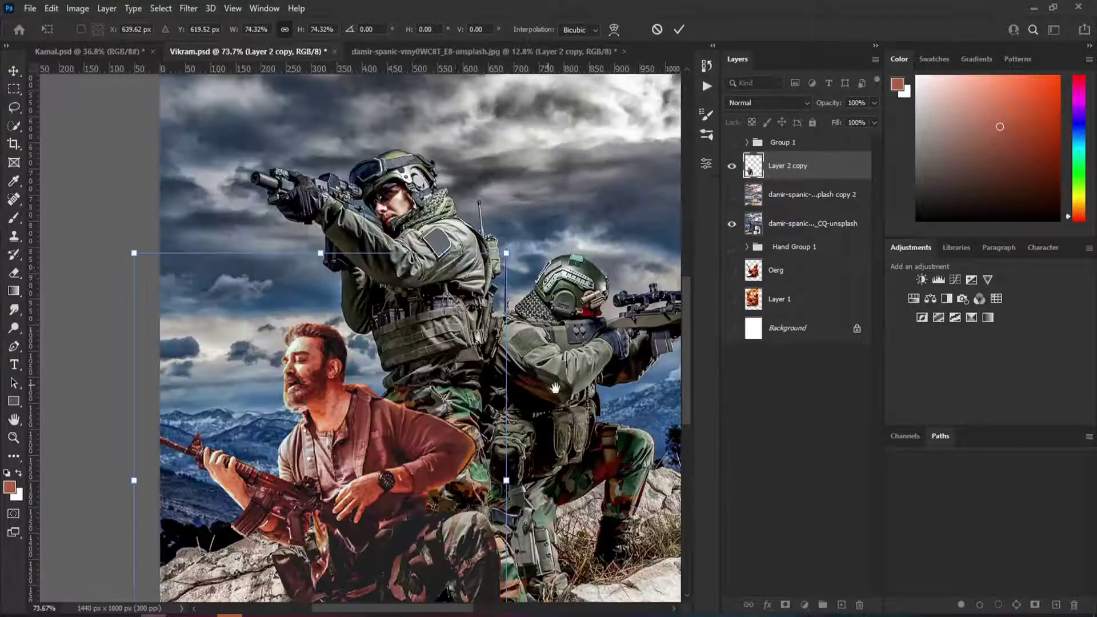
scroll(551, 366, up, 8)
scroll(551, 366, down, 6)
scroll(274, 402, up, 3)
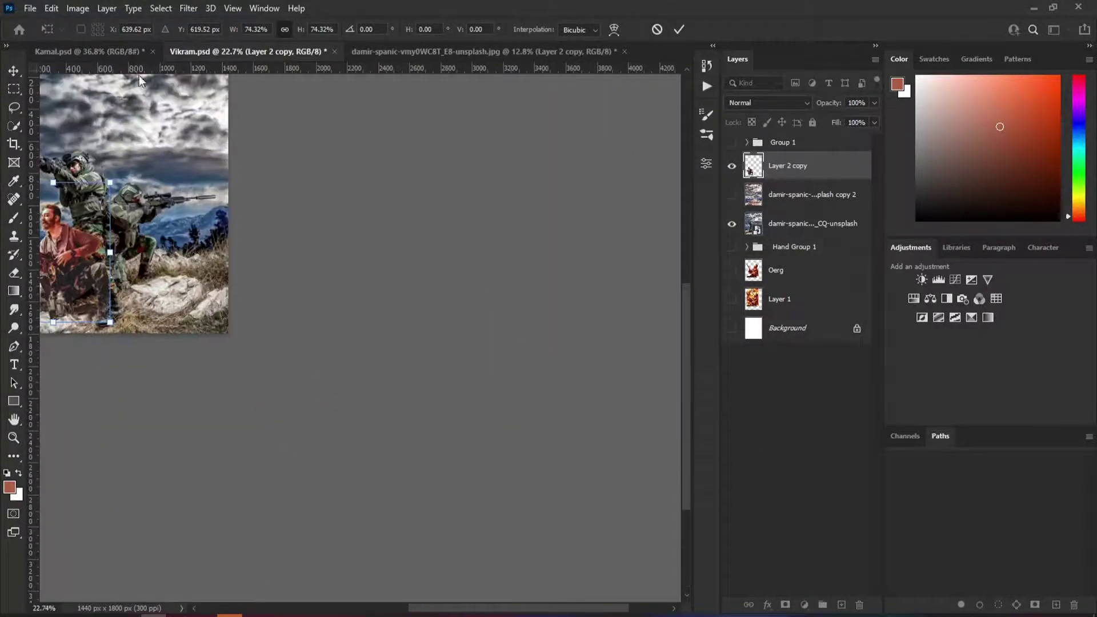
key(Return)
Zoom in, then nudge the man up, rotate him slightly and enlarge him
key(x)
key(z)
click(394, 272)
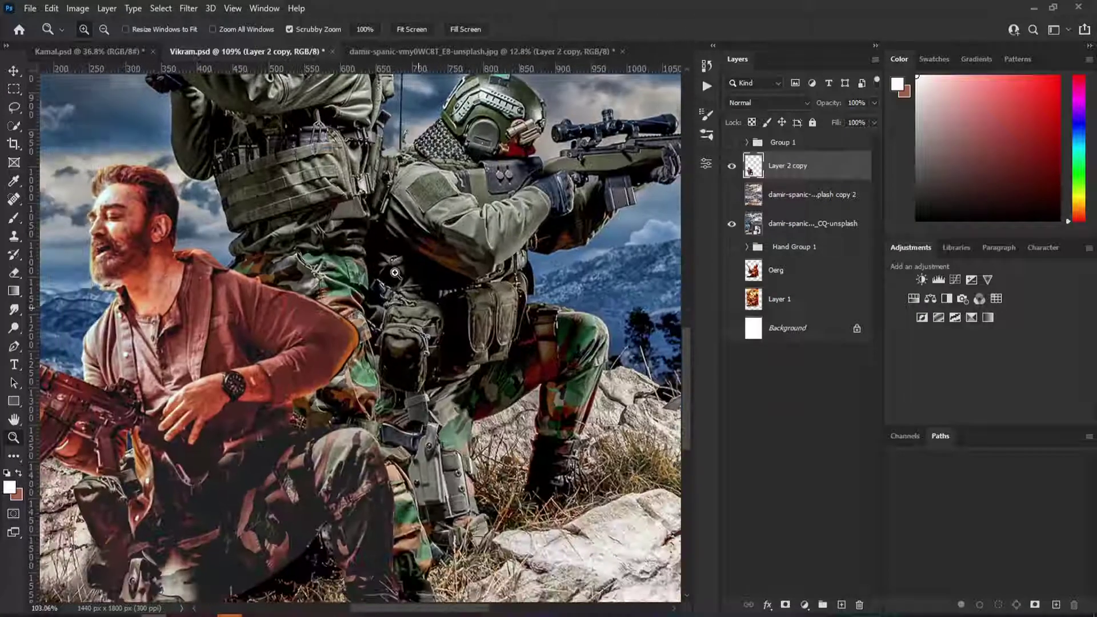
scroll(394, 273, down, 3)
key(ctrl+t)
drag(228, 366, 229, 354)
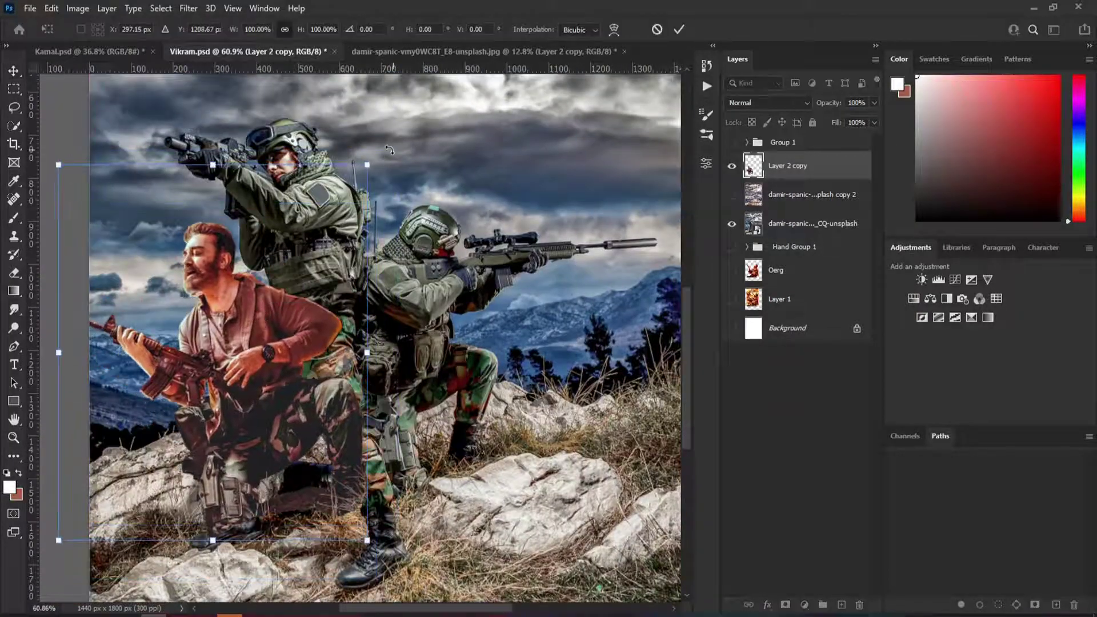
drag(389, 149, 425, 188)
drag(358, 297, 456, 273)
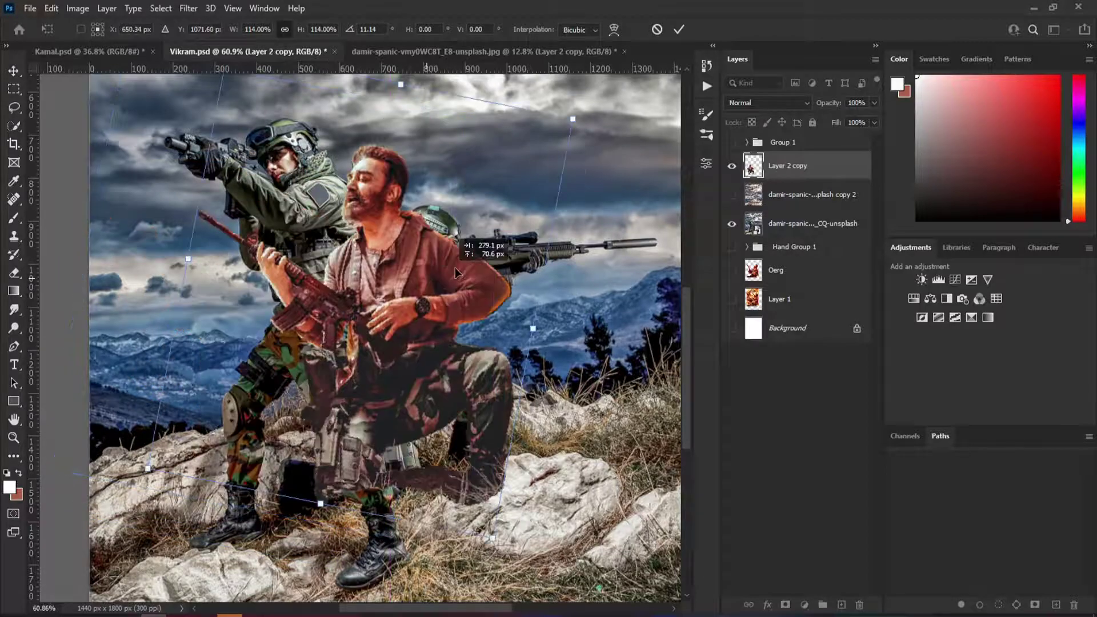
Flip the man horizontally and settle him onto the rocks beside the second soldier
right_click(360, 275)
click(404, 527)
drag(402, 338, 514, 314)
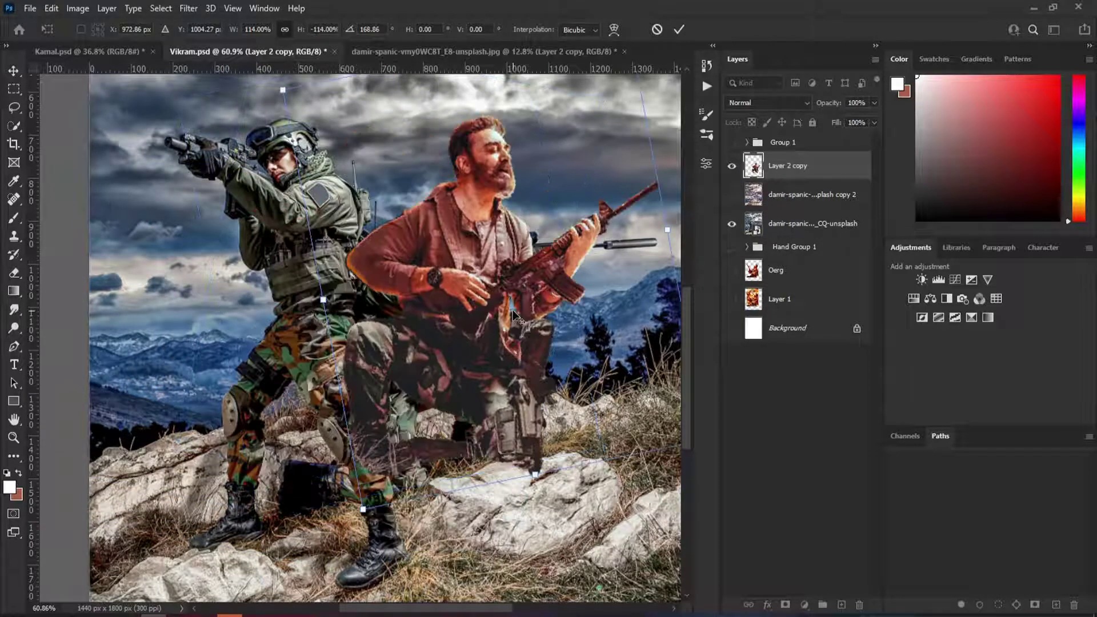
scroll(517, 317, down, 3)
scroll(517, 317, up, 1)
drag(340, 434, 400, 457)
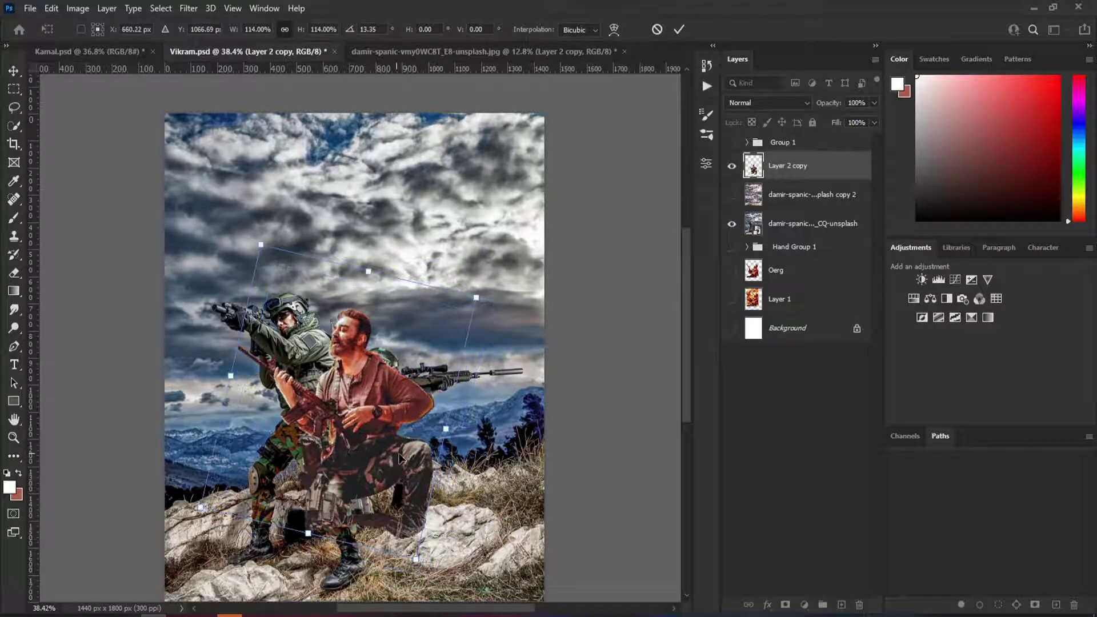
key(Return)
scroll(400, 457, down, 3)
scroll(463, 316, up, 6)
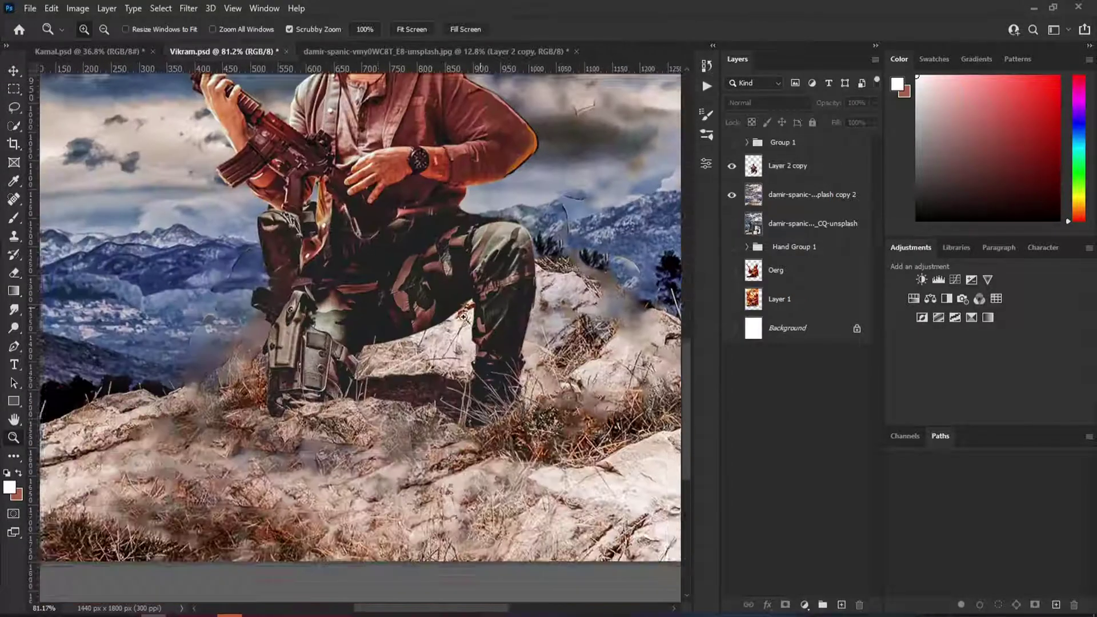
scroll(463, 316, up, 5)
Mask the man's layer and fade his boots into the grass with a textured brush
click(785, 604)
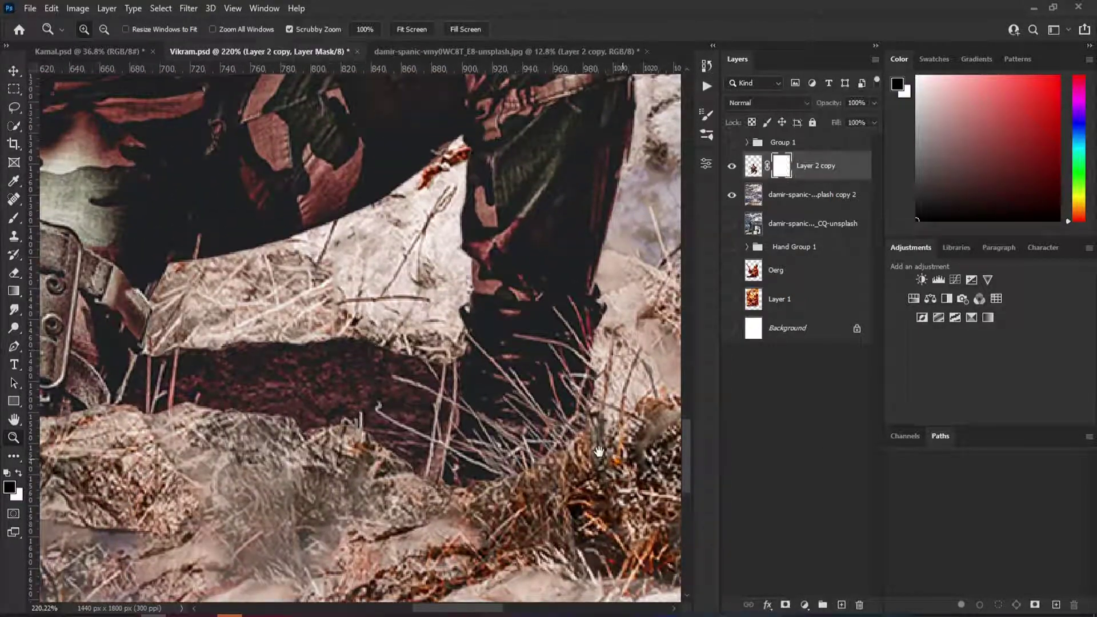
drag(599, 451, 574, 406)
key(b)
right_click(469, 183)
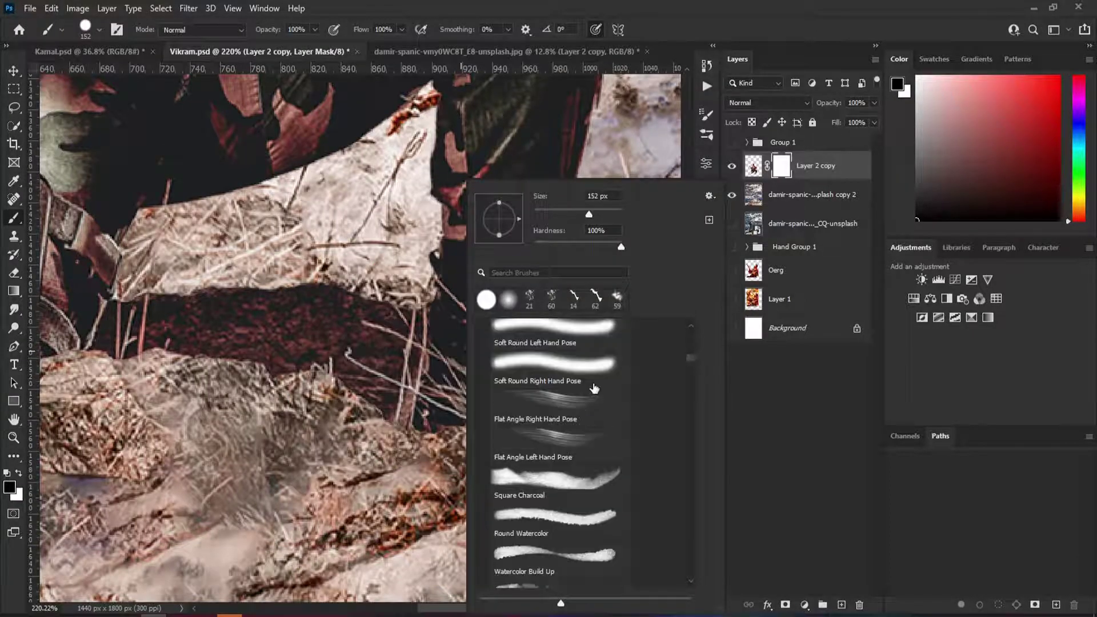
double_click(595, 388)
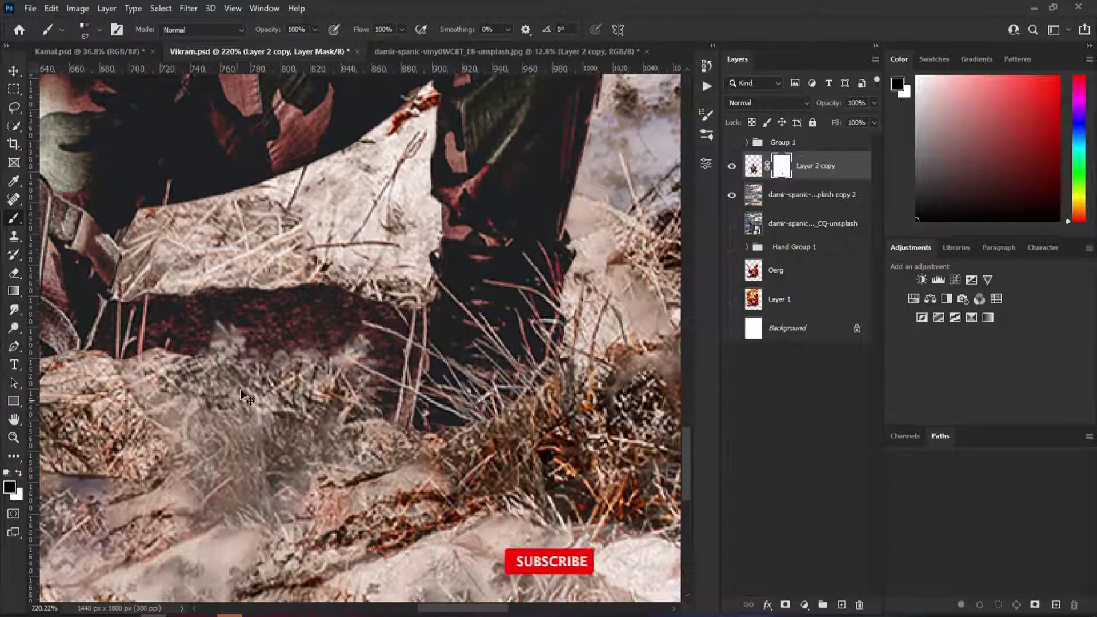
drag(246, 398, 151, 416)
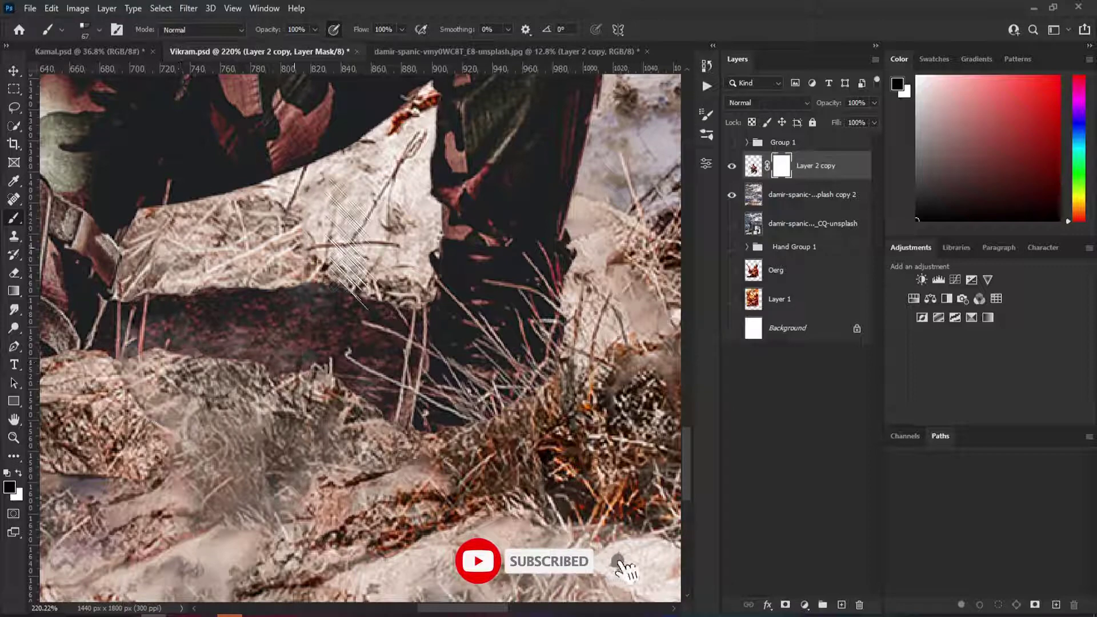
scroll(220, 292, down, 3)
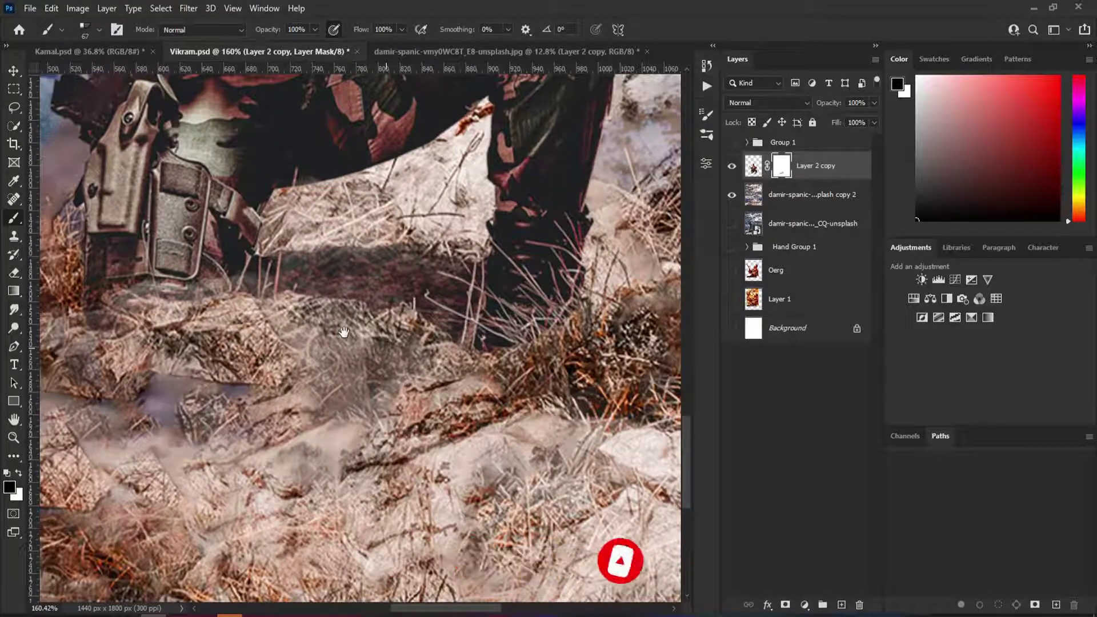
scroll(378, 213, down, 5)
scroll(378, 213, up, 2)
Hide the man and spot-heal away the small dark clouds in the left sky
key(ctrl+comma)
click(17, 205)
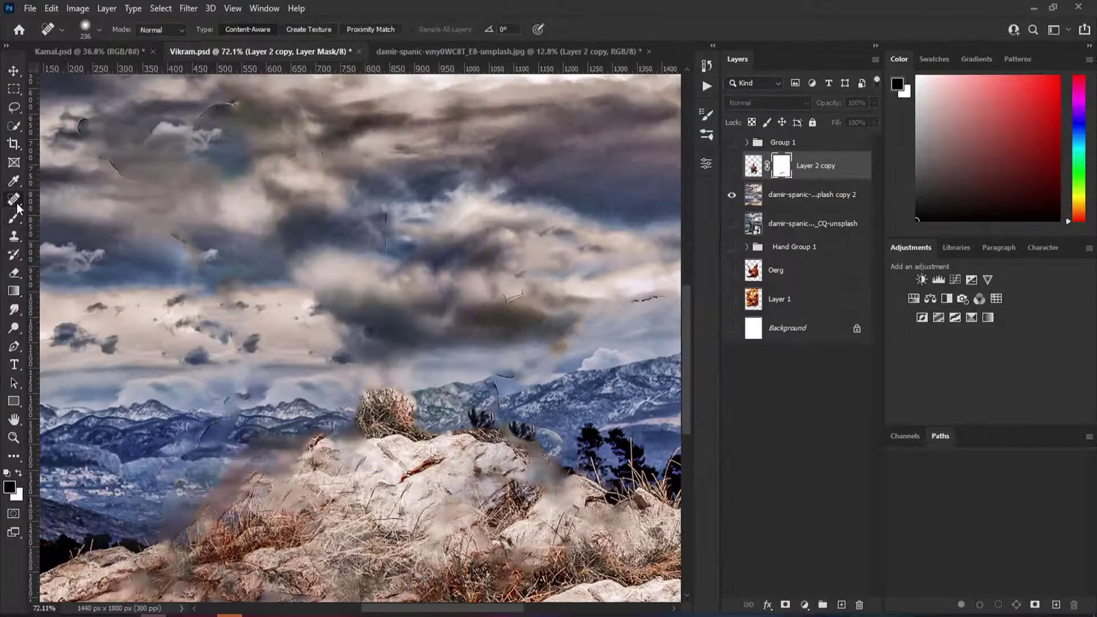
scroll(62, 339, left, 5)
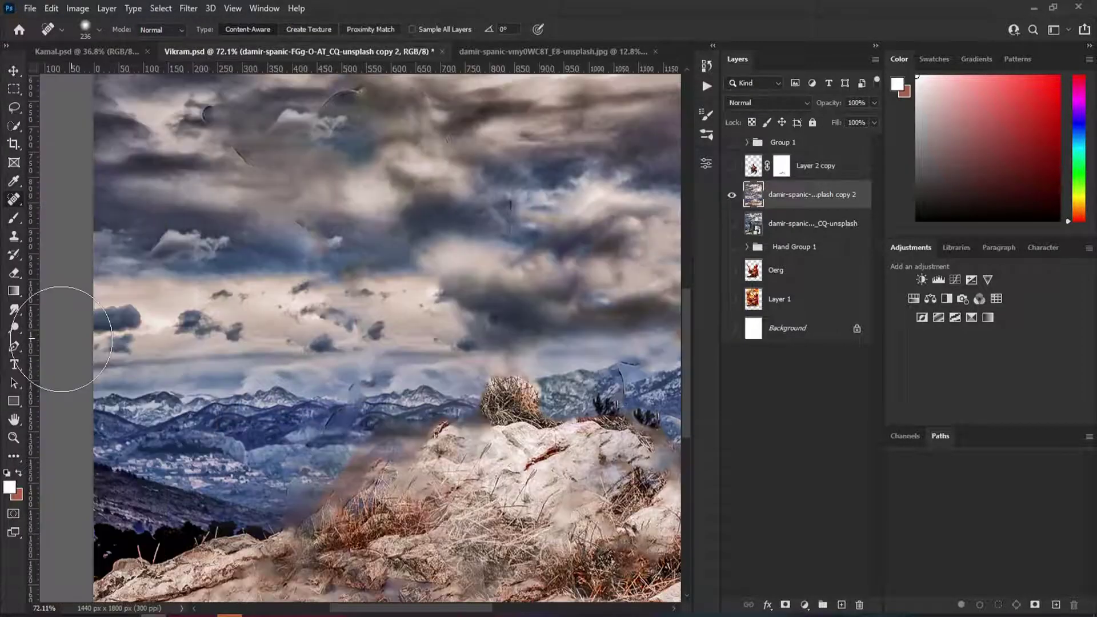
drag(61, 339, 337, 340)
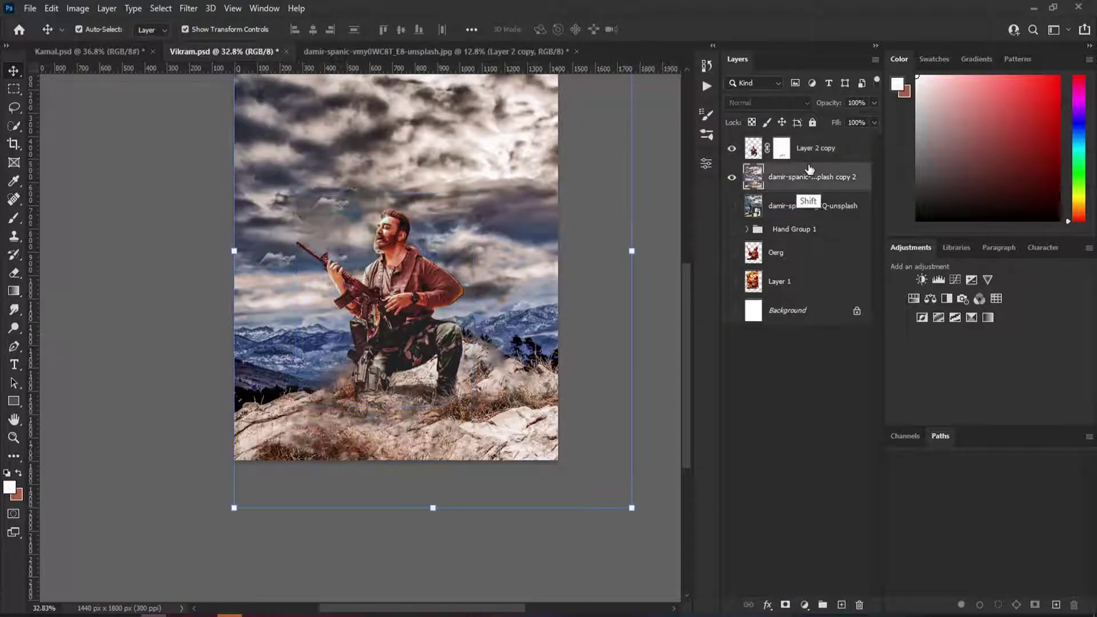
Enlarge the man and background copy together to fill the poster
shift+click(810, 150)
drag(631, 507, 663, 532)
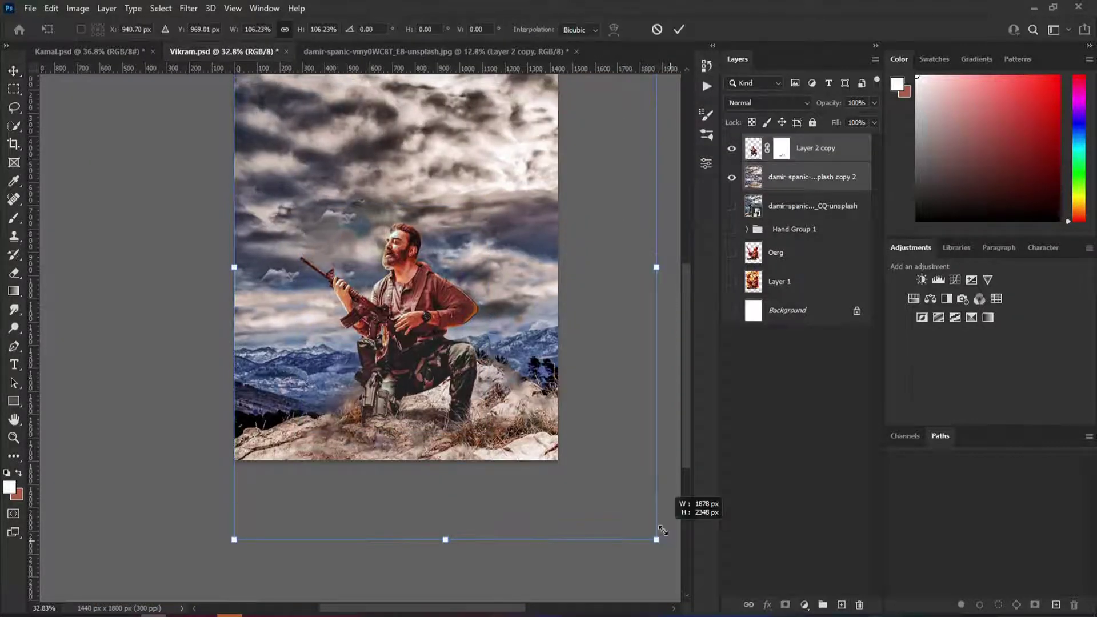
mouse_move(656, 75)
mouse_down()
mouse_move(590, 209)
mouse_move(595, 153)
mouse_up()
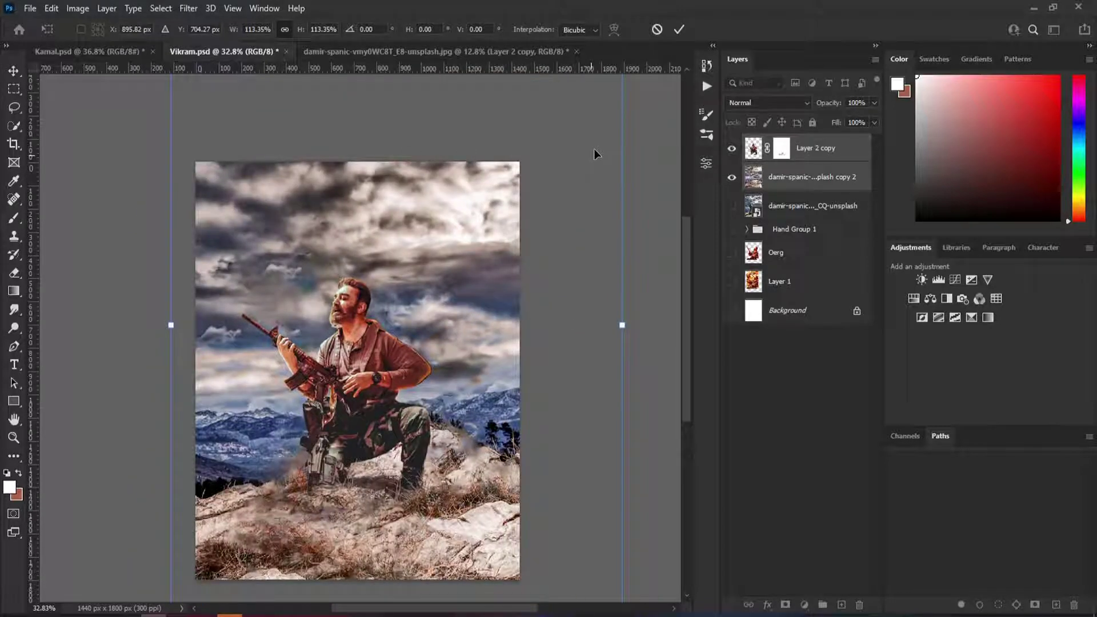
key(Return)
click(805, 605)
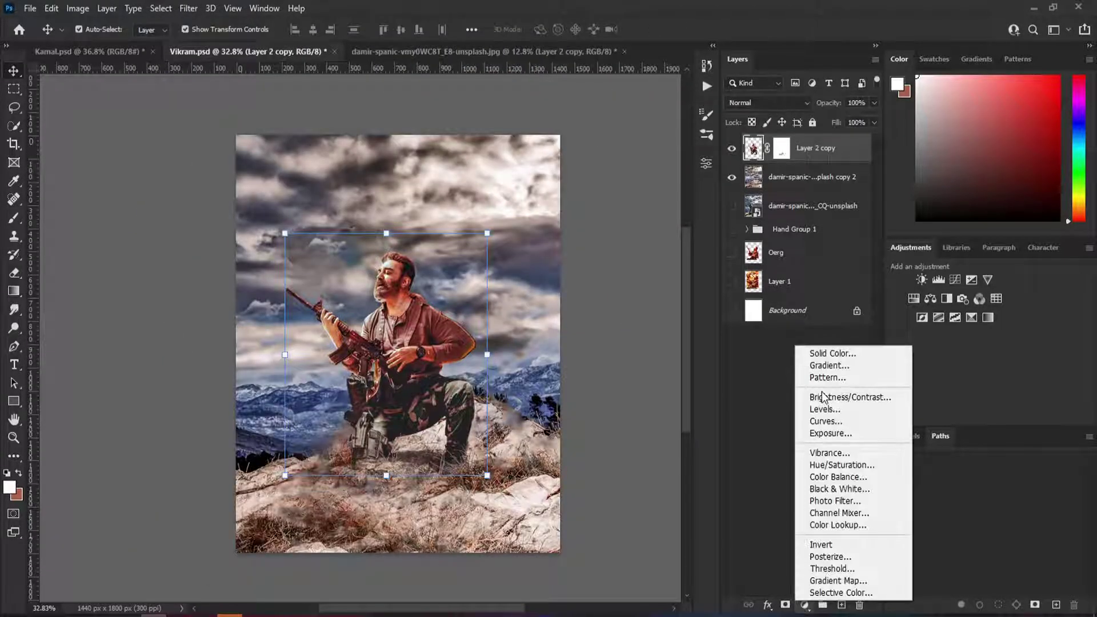
Add a clipped Hue/Saturation colorize tint shifted toward orange, with its mask inverted to hide it
click(842, 465)
click(576, 332)
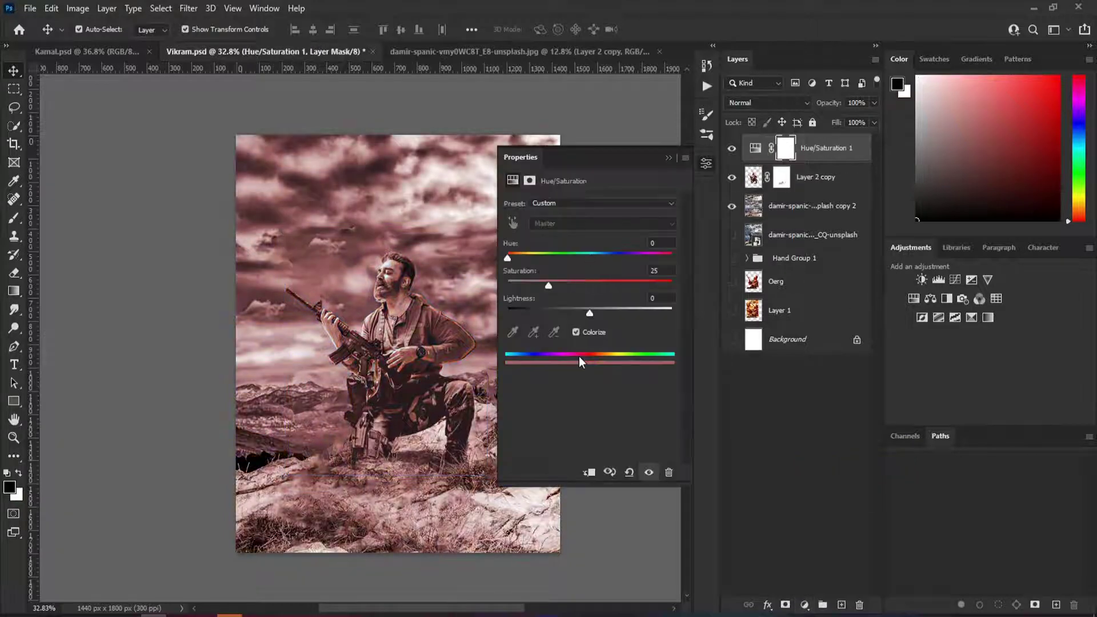
key(ctrl+alt+g)
drag(508, 258, 515, 258)
drag(589, 313, 597, 313)
drag(549, 286, 603, 286)
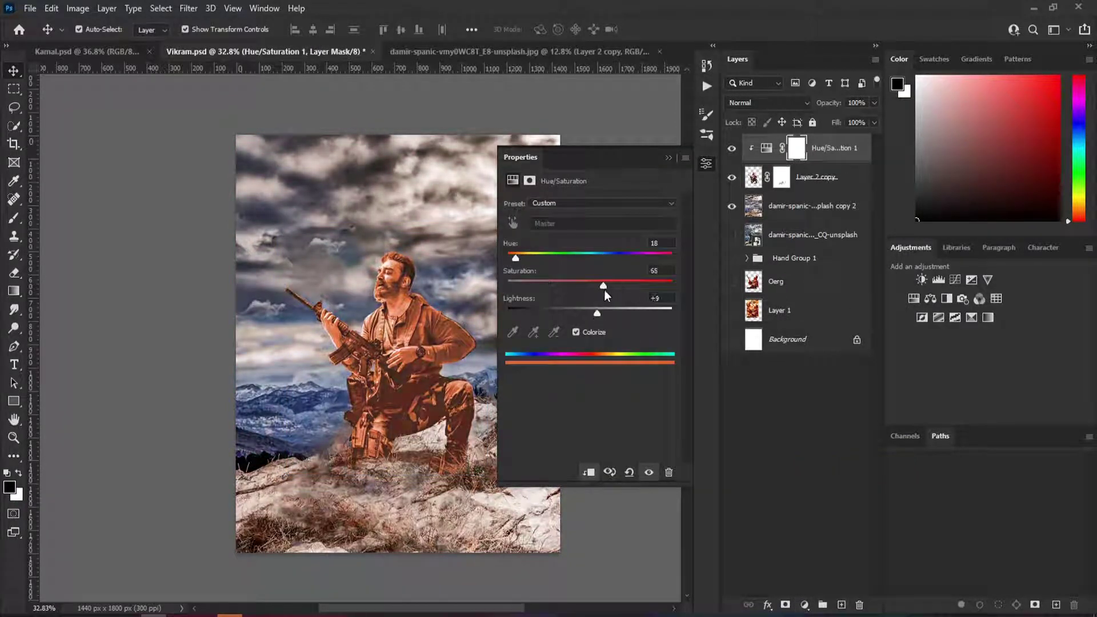
key(ctrl+i)
Set up a round brush at full opacity for painting the mask
scroll(453, 370, up, 5)
key(b)
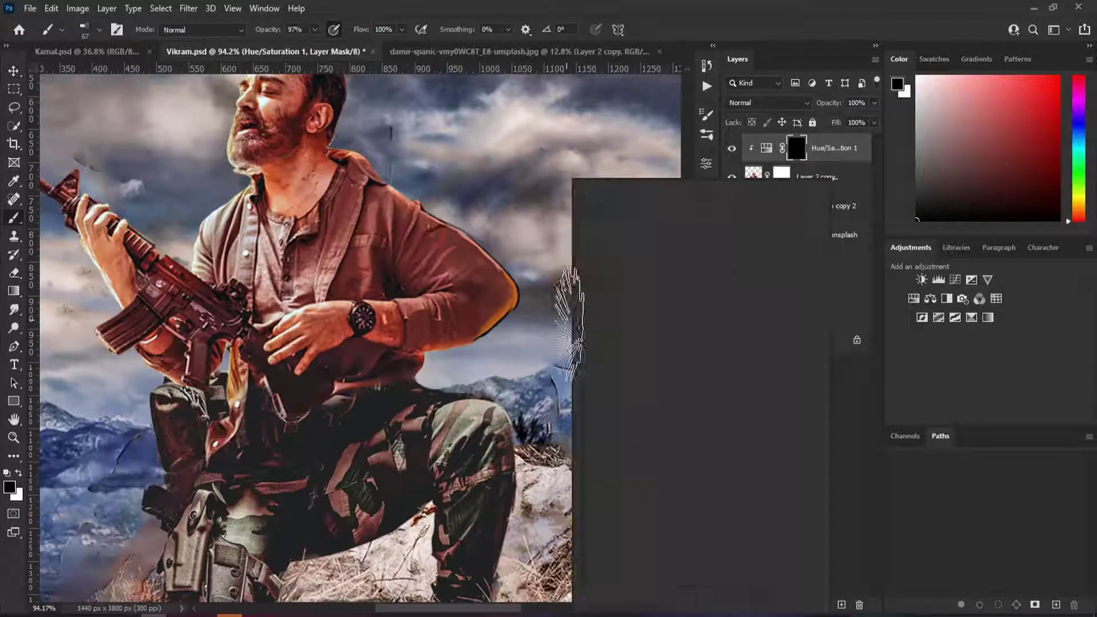
double_click(661, 522)
key(ctrl+1)
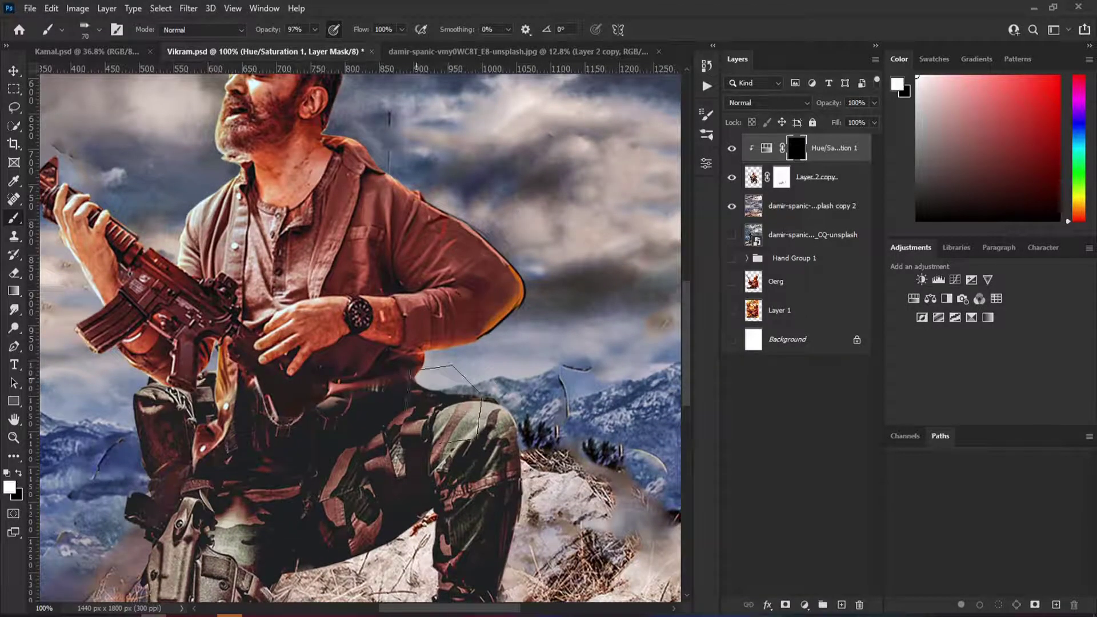
right_click(448, 400)
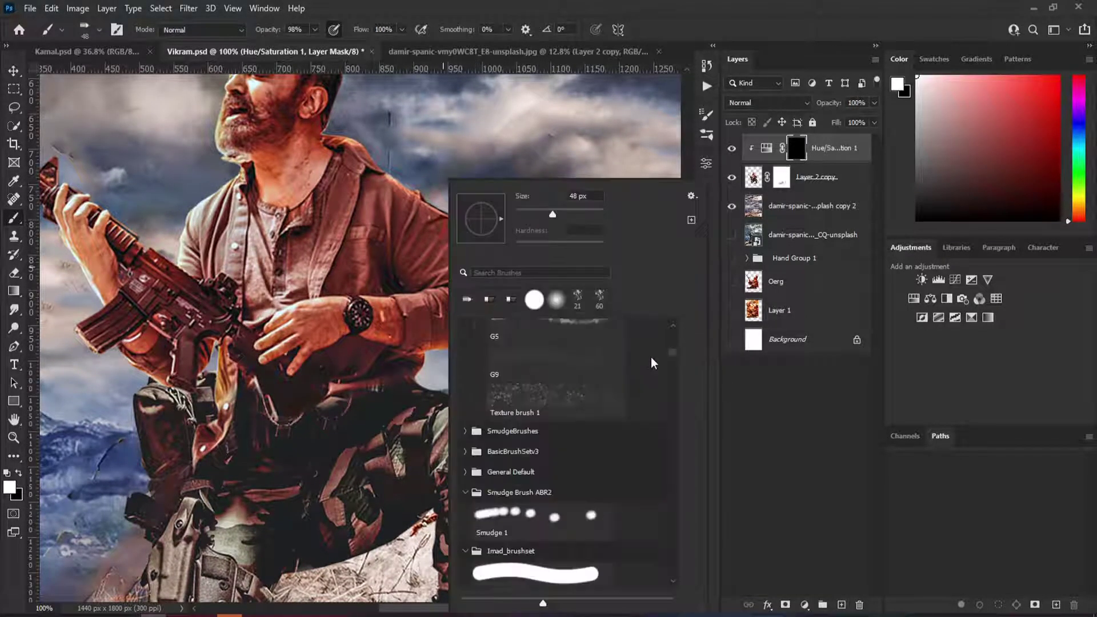
key(Escape)
scroll(491, 455, down, 5)
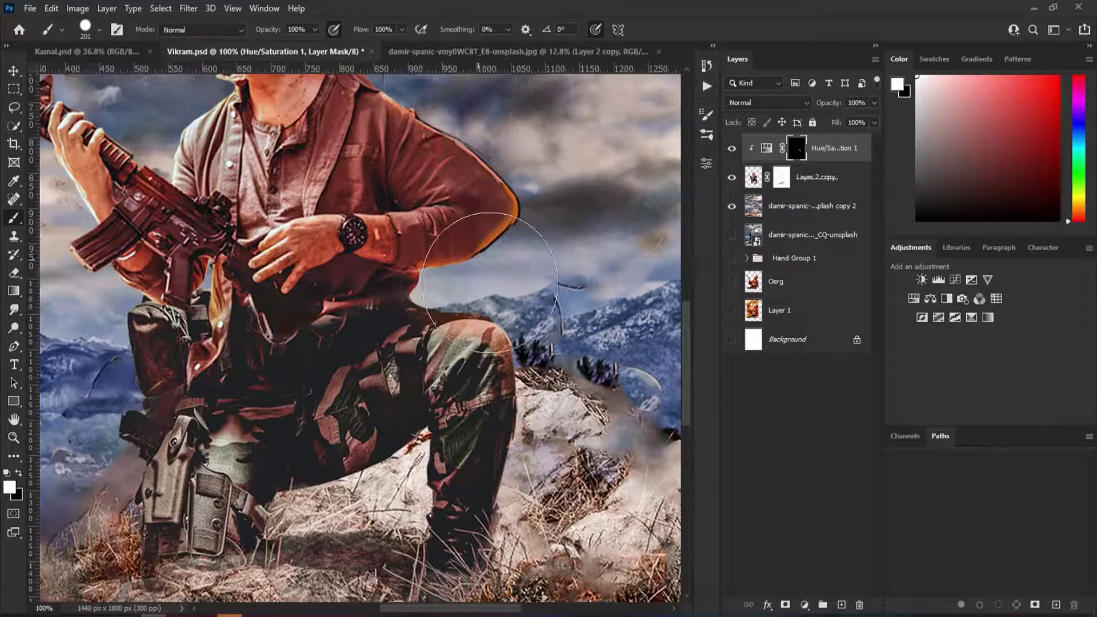
key(0)
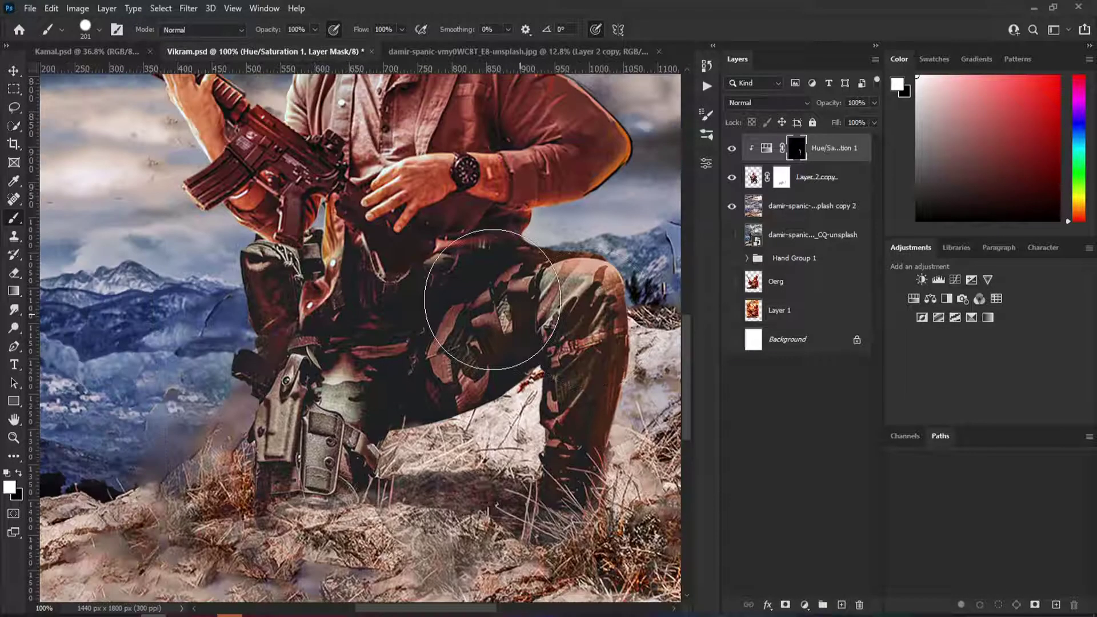
Paint the red-brown tint back onto the holster and knee
scroll(480, 252, up, 2)
scroll(480, 252, left, 3)
drag(294, 428, 354, 346)
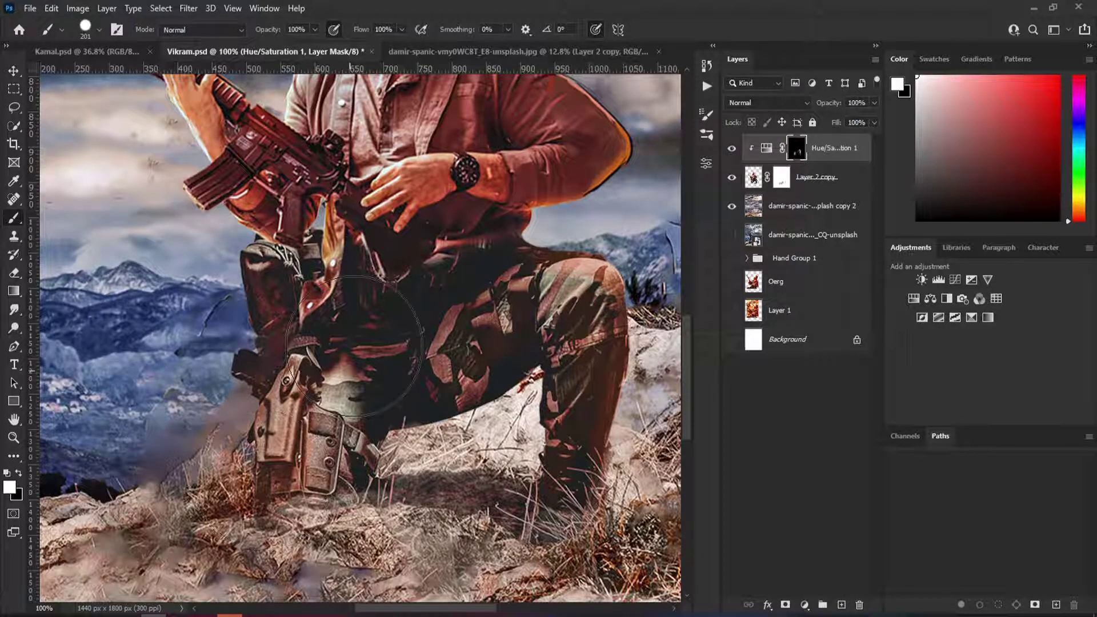
scroll(354, 346, up, 2)
scroll(392, 220, down, 2)
scroll(392, 220, right, 1)
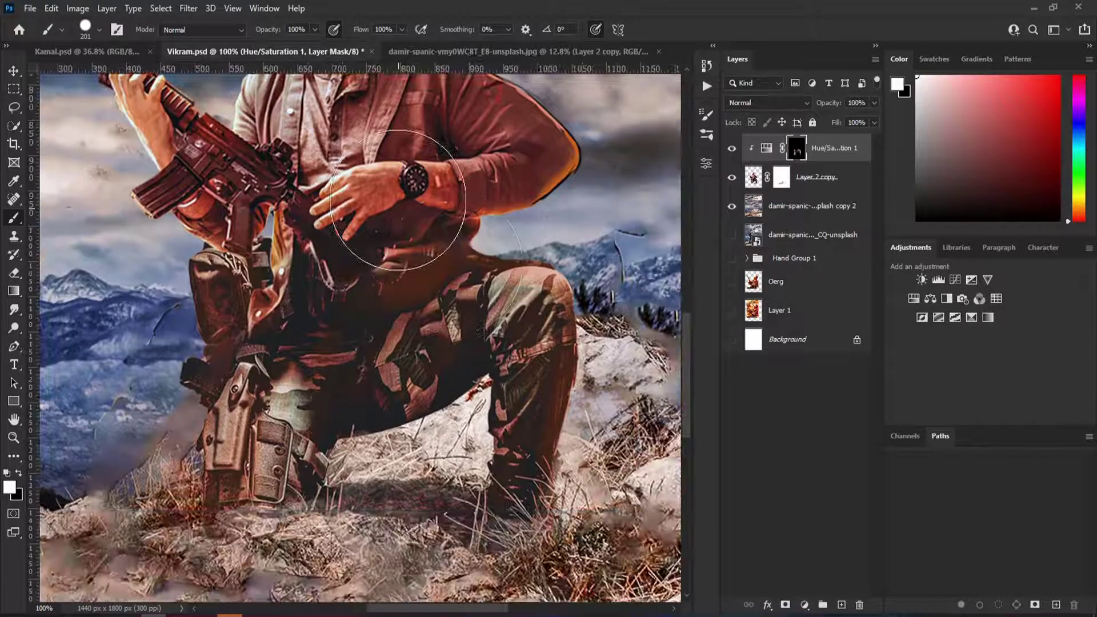
scroll(367, 280, up, 2)
scroll(367, 281, down, 5)
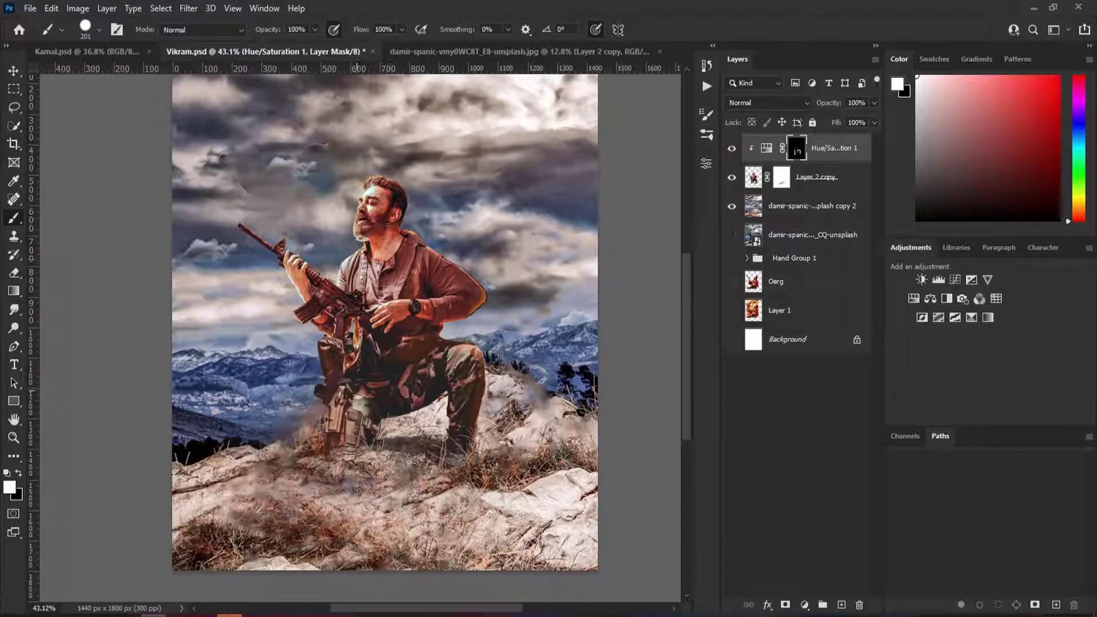
scroll(350, 423, left, 2)
scroll(328, 300, up, 1)
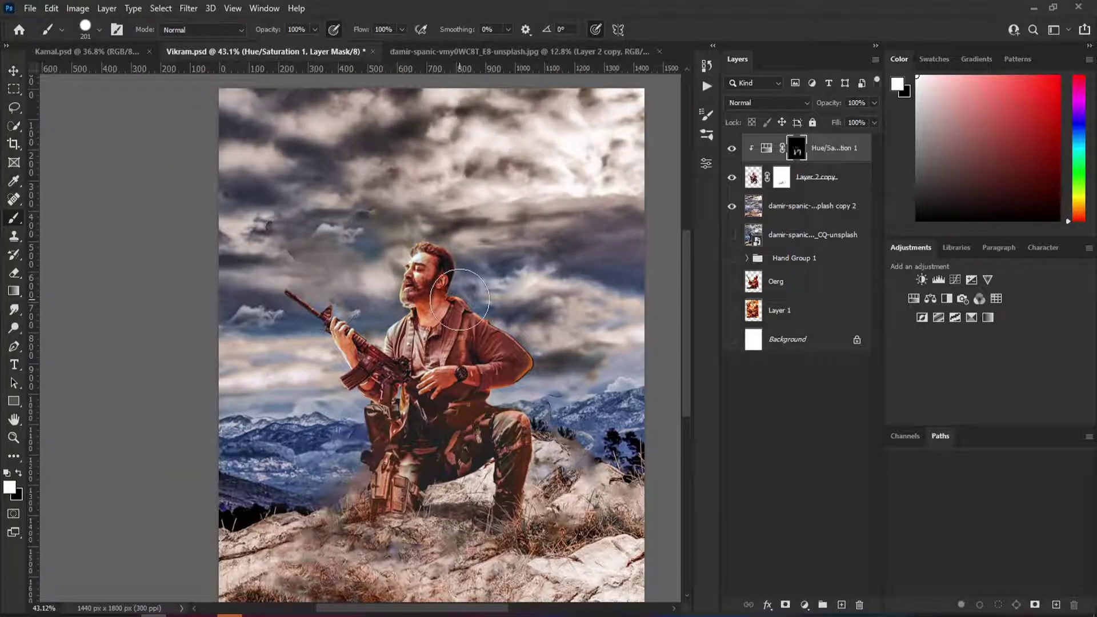
Add a Color Balance adjustment above the landscape copy layer, shifting its midtones
key(v)
click(812, 206)
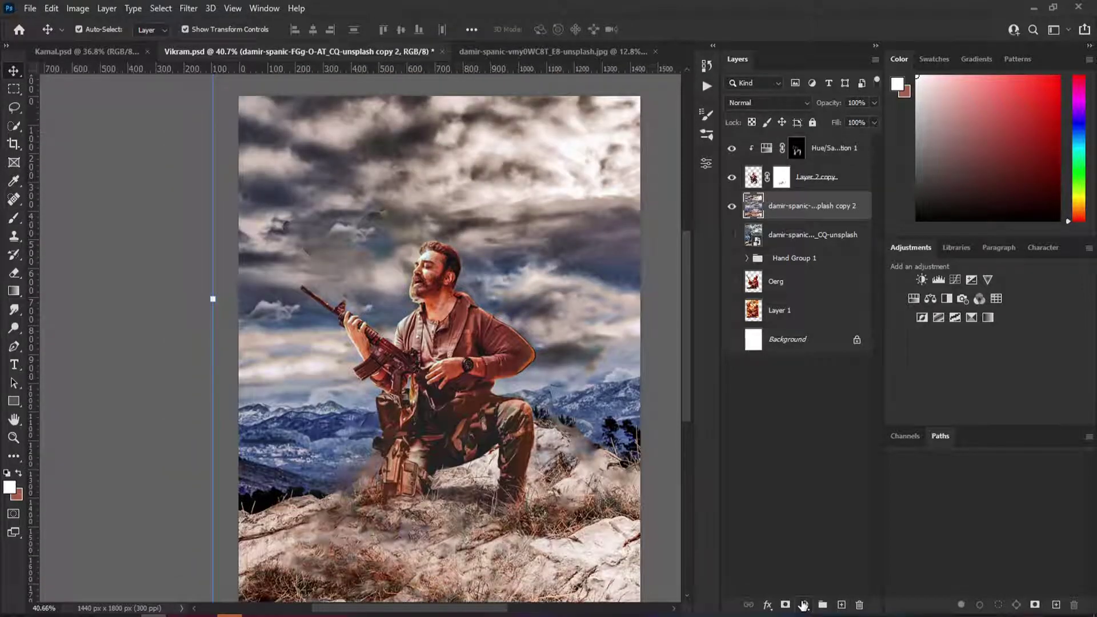
click(803, 605)
mouse_move(567, 258)
mouse_down()
mouse_move(571, 276)
mouse_move(630, 280)
mouse_move(591, 282)
mouse_up()
click(668, 157)
Add a second Color Balance adjustment with Midtones Yellow–Blue at +30
click(804, 605)
click(822, 473)
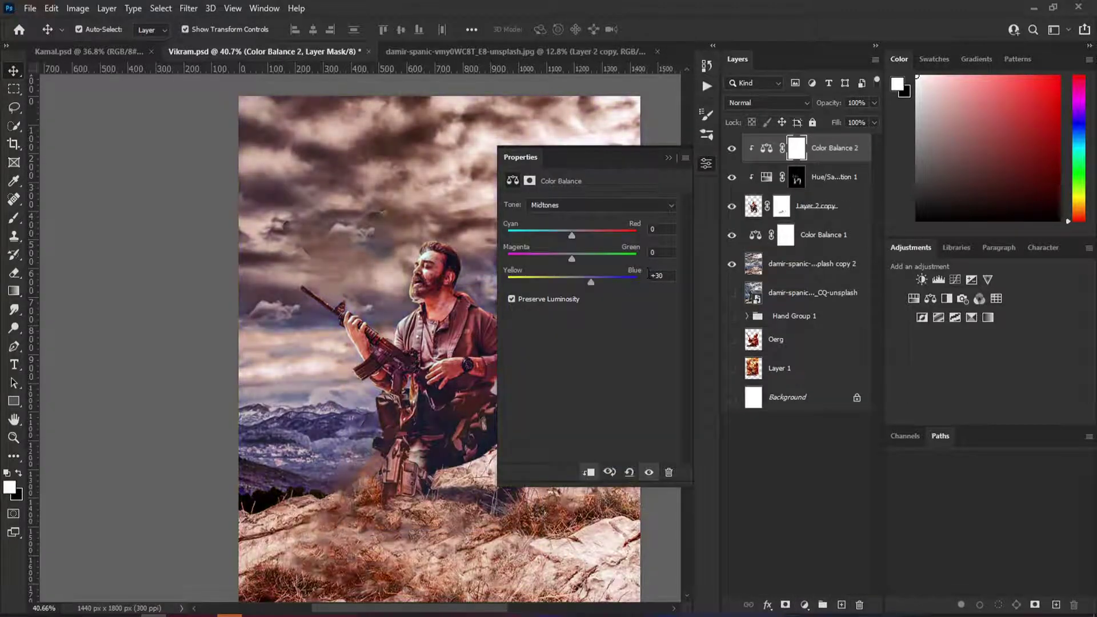
scroll(366, 257, up, 2)
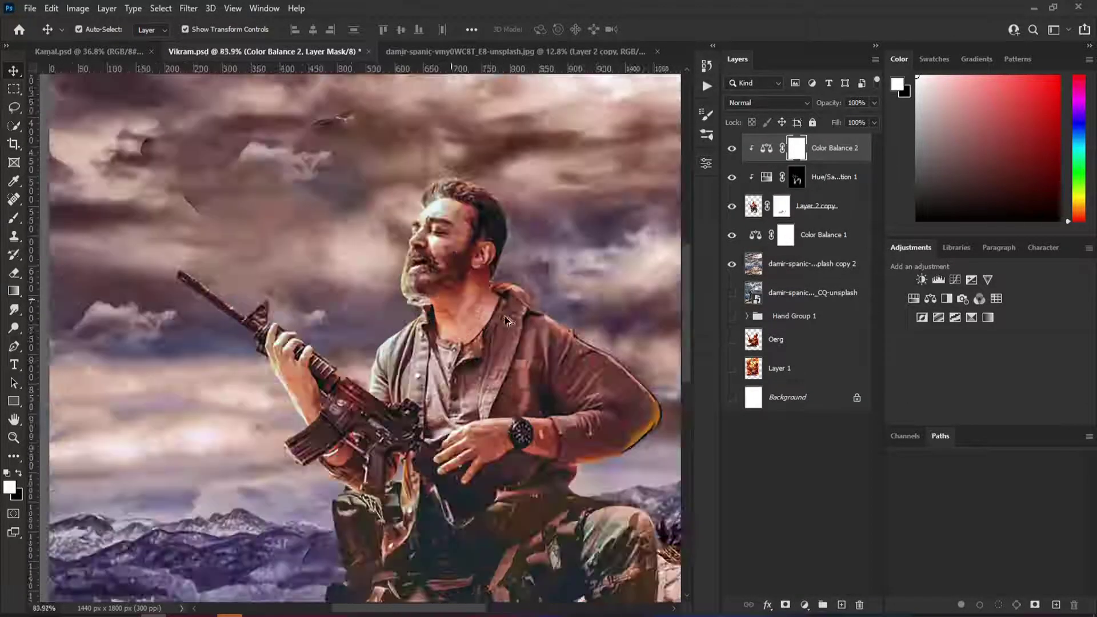
scroll(366, 257, down, 3)
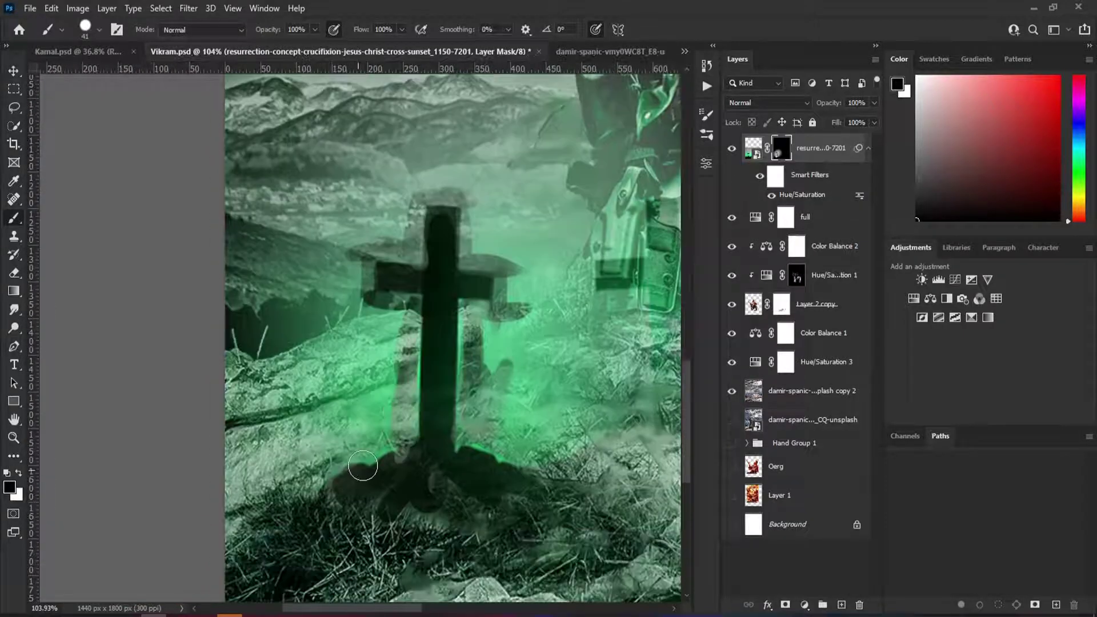
Mask out the rock to the left of the cross with black
alt+click(347, 412)
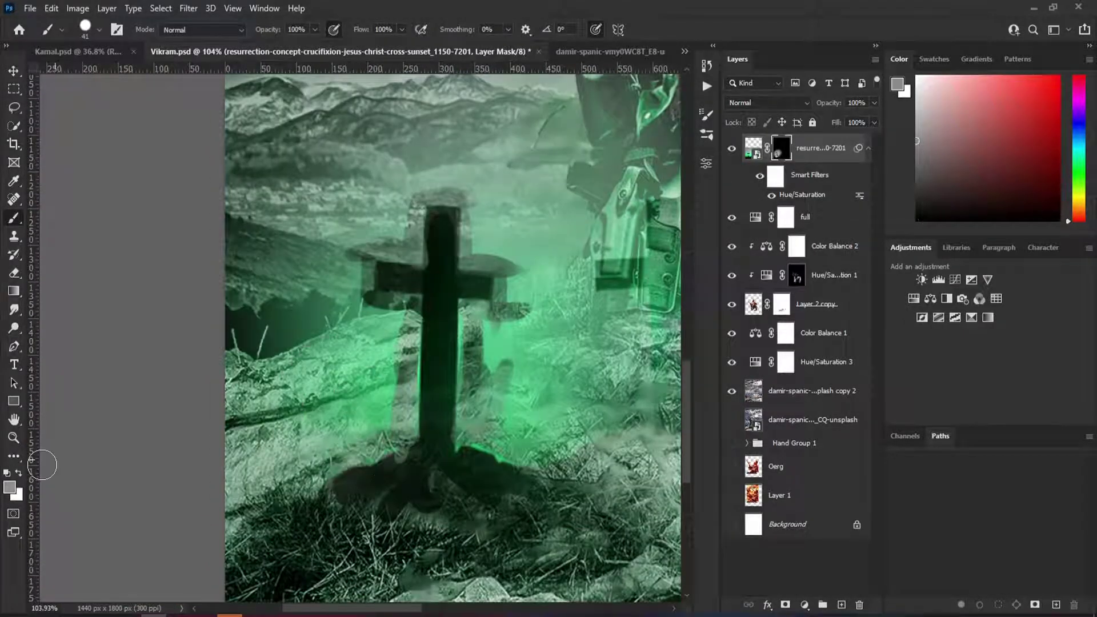
key(d)
drag(388, 429, 309, 348)
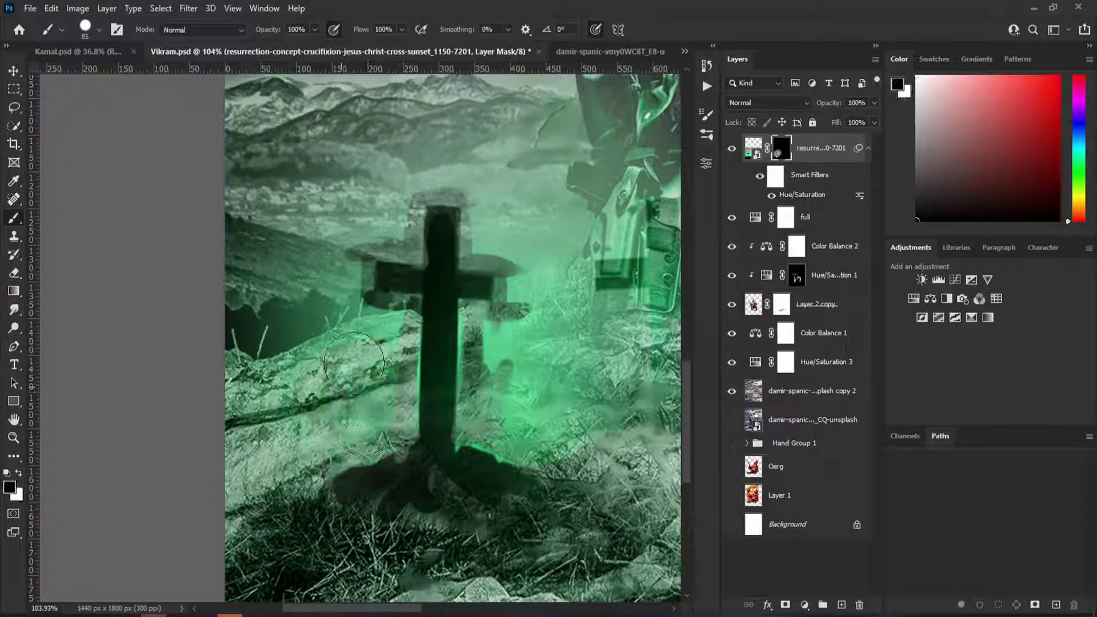
drag(377, 320, 304, 375)
scroll(335, 264, up, 3)
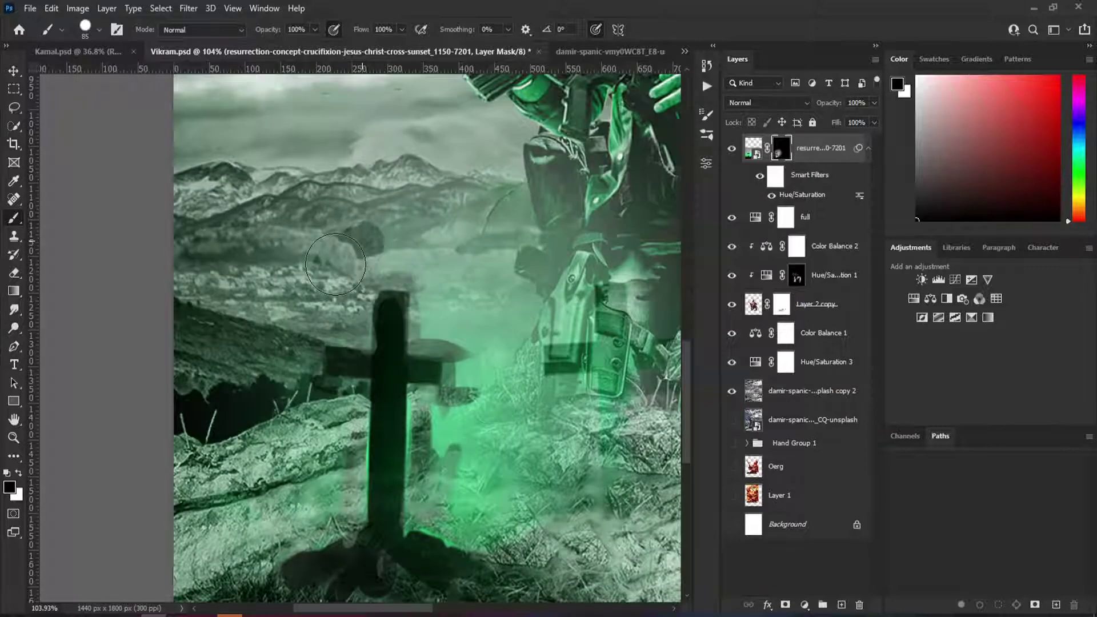
Try Luminosity blending on the crosses layer, delete its mask, and revert to Normal
key(ctrl+minus)
key(ctrl+minus)
key(ctrl+minus)
key(ctrl+minus)
key(ctrl+minus)
click(765, 102)
click(749, 438)
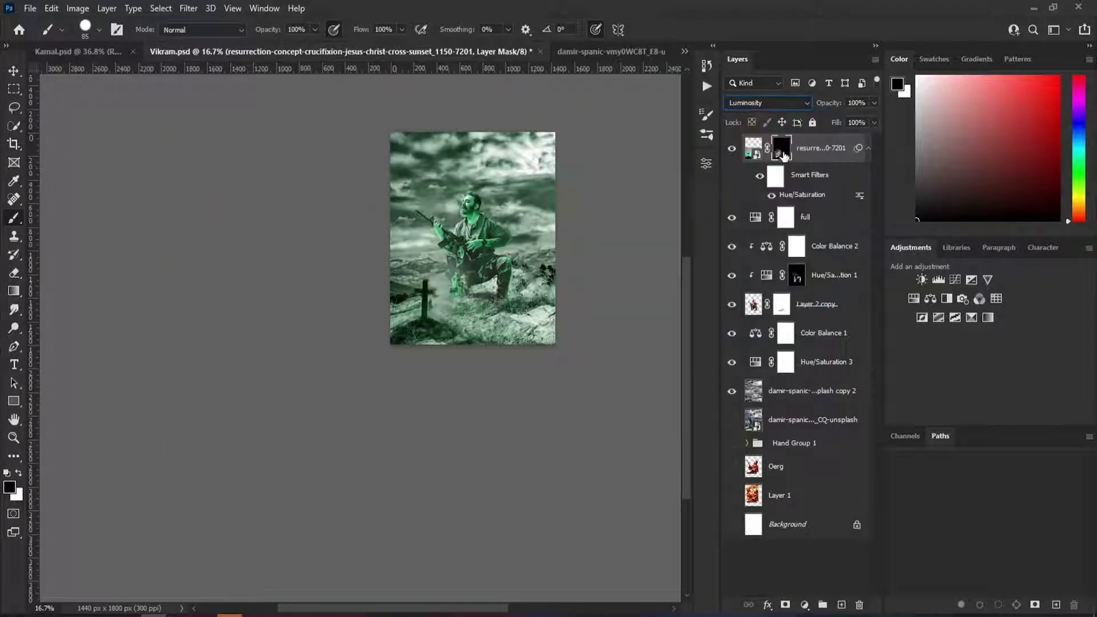
drag(783, 154, 859, 605)
click(766, 103)
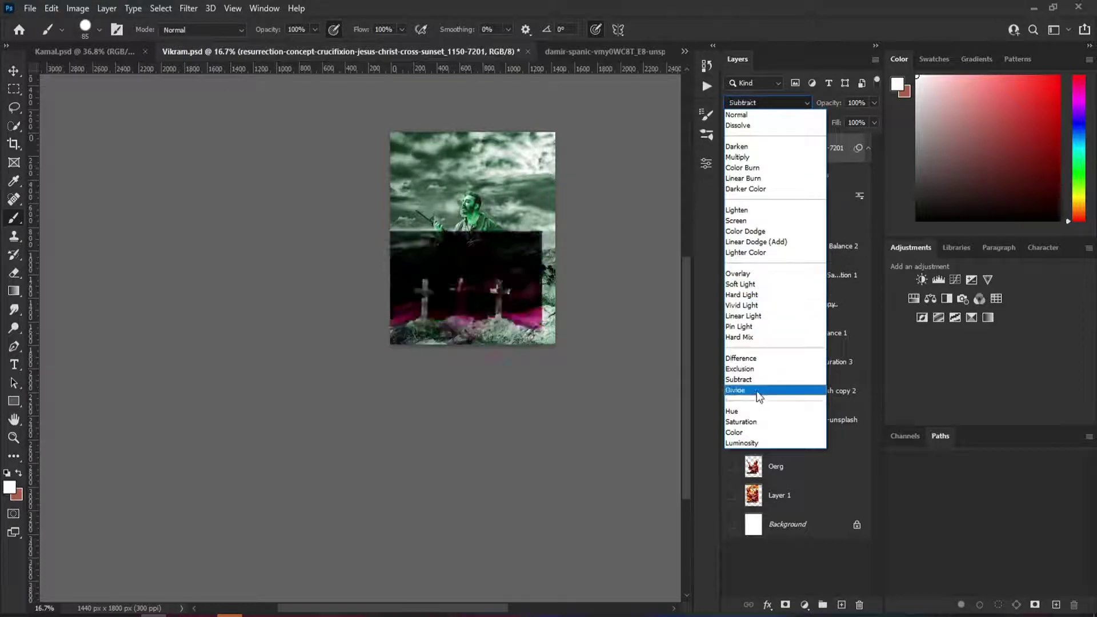
click(737, 114)
scroll(521, 244, up, 3)
Copy the left cross onto its own layer, paint it grey, and reposition and tilt it
key(w)
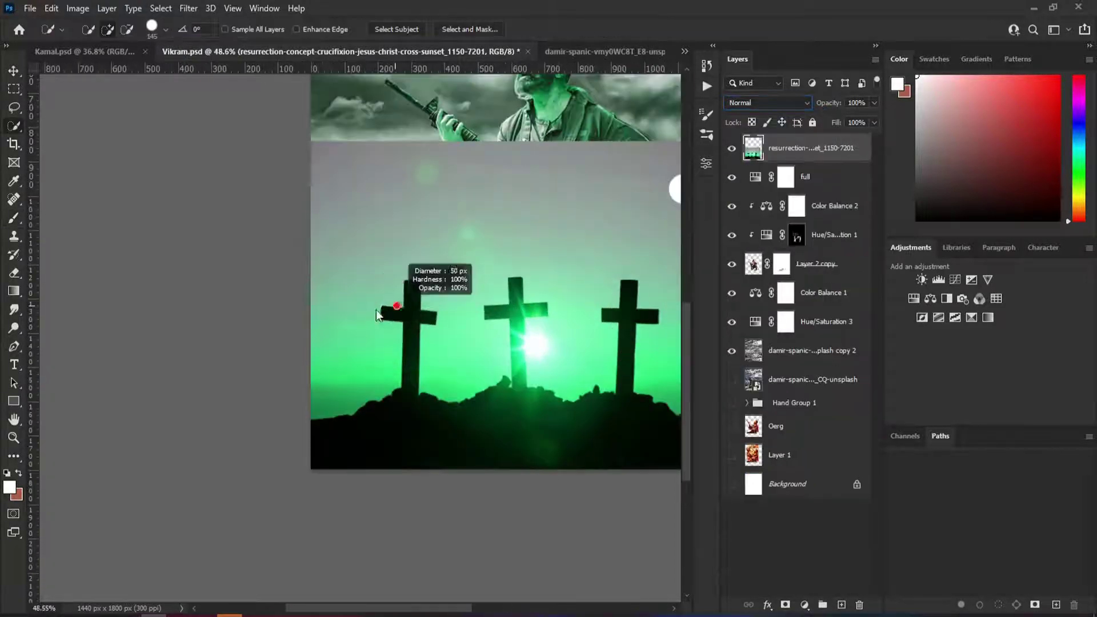
drag(377, 314, 410, 382)
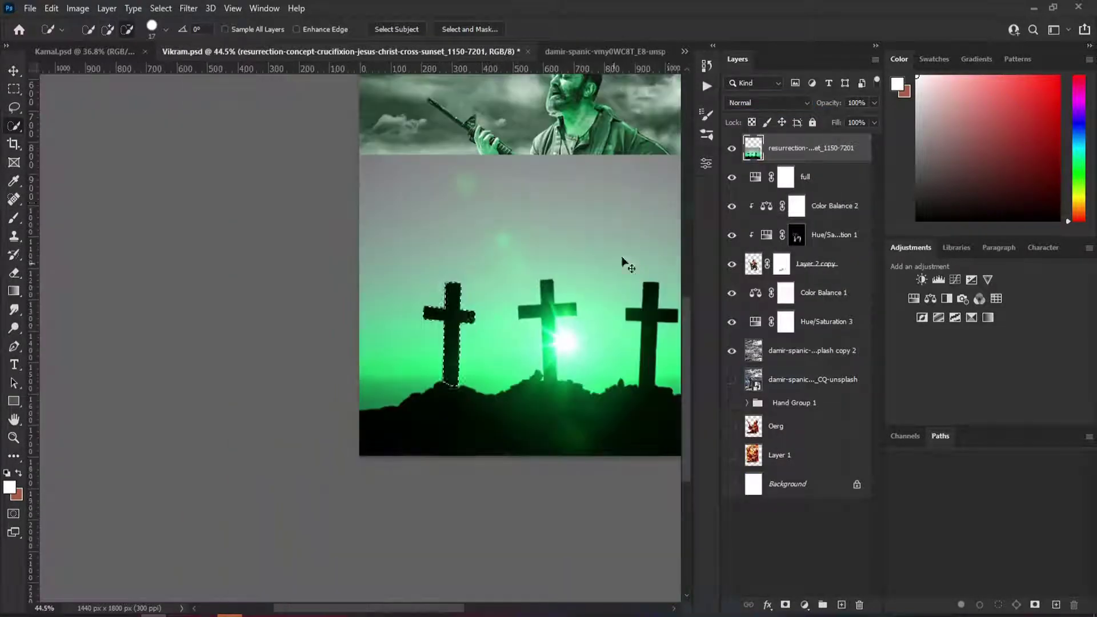
key(ctrl+j)
key(v)
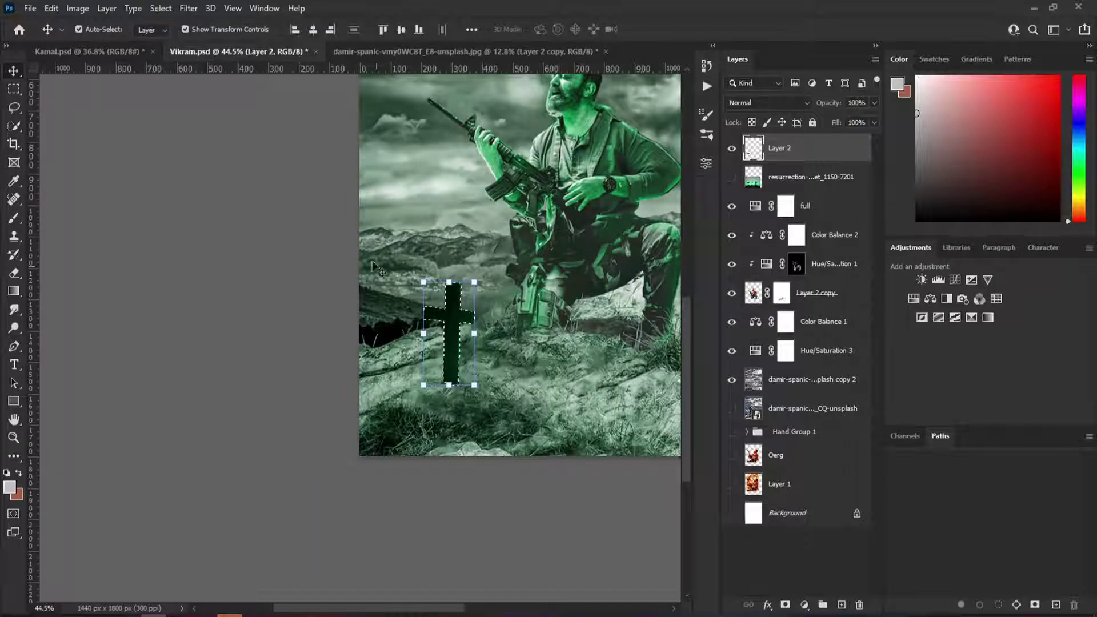
key(b)
mouse_move(411, 320)
mouse_down()
mouse_move(438, 347)
mouse_move(403, 382)
mouse_move(424, 326)
mouse_up()
key(ctrl+t)
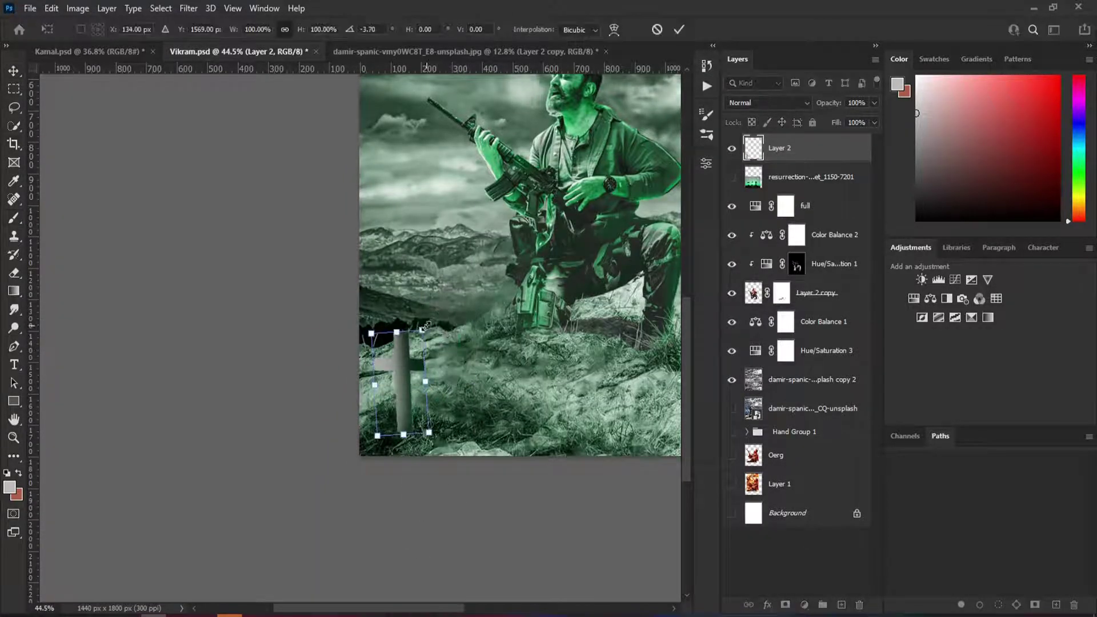
key(Return)
Give the cross layer a 3 px Stroke layer style
double_click(838, 148)
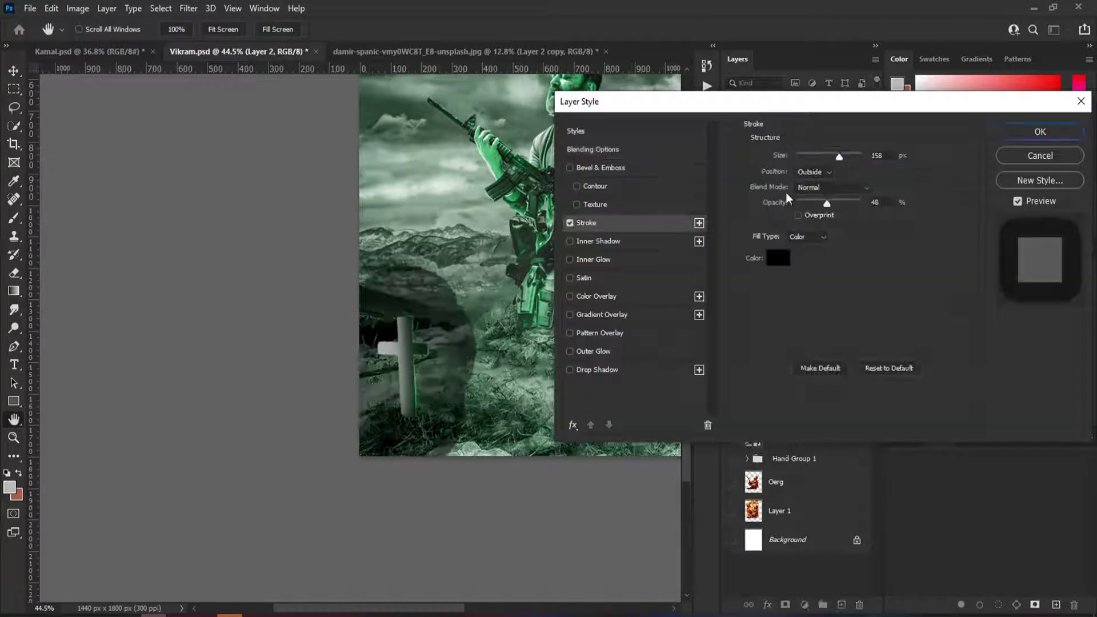
click(798, 157)
key(Return)
right_click(842, 217)
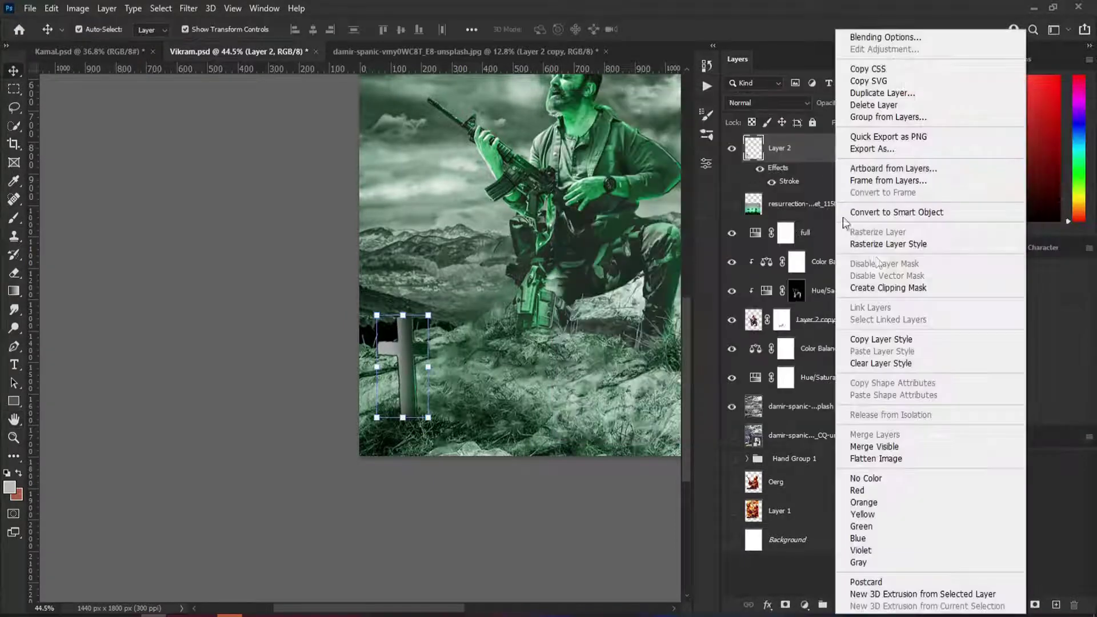
key(Escape)
scroll(384, 343, up, 5)
key(e)
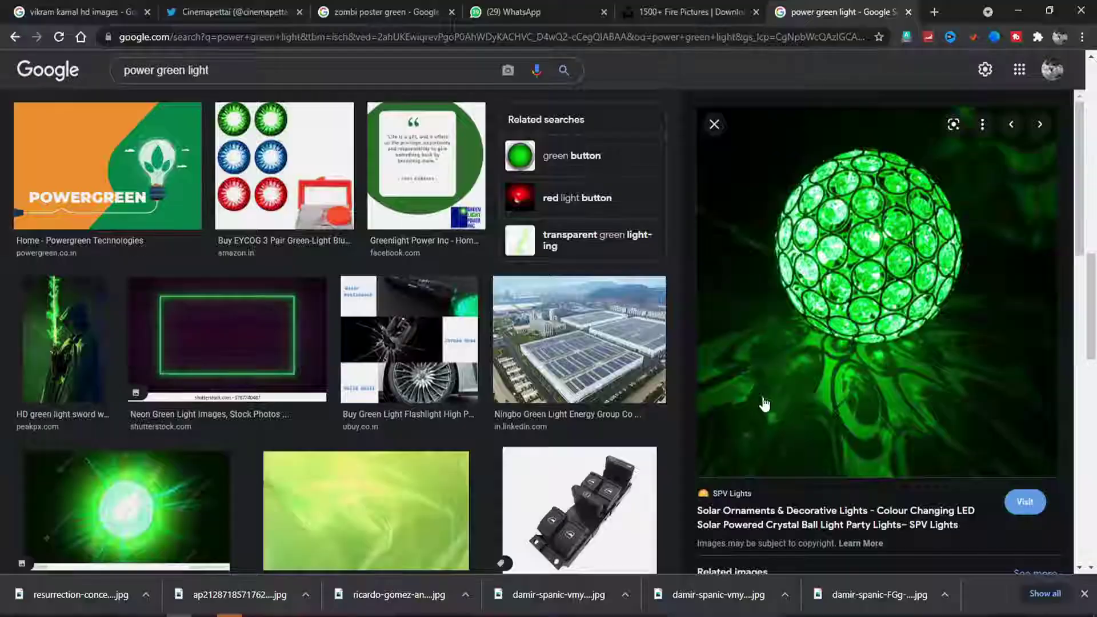
scroll(762, 394, down, 7)
Place the green sphere in Screen mode, scaled beside and beneath the cross, then add a layer
key(ctrl+s)
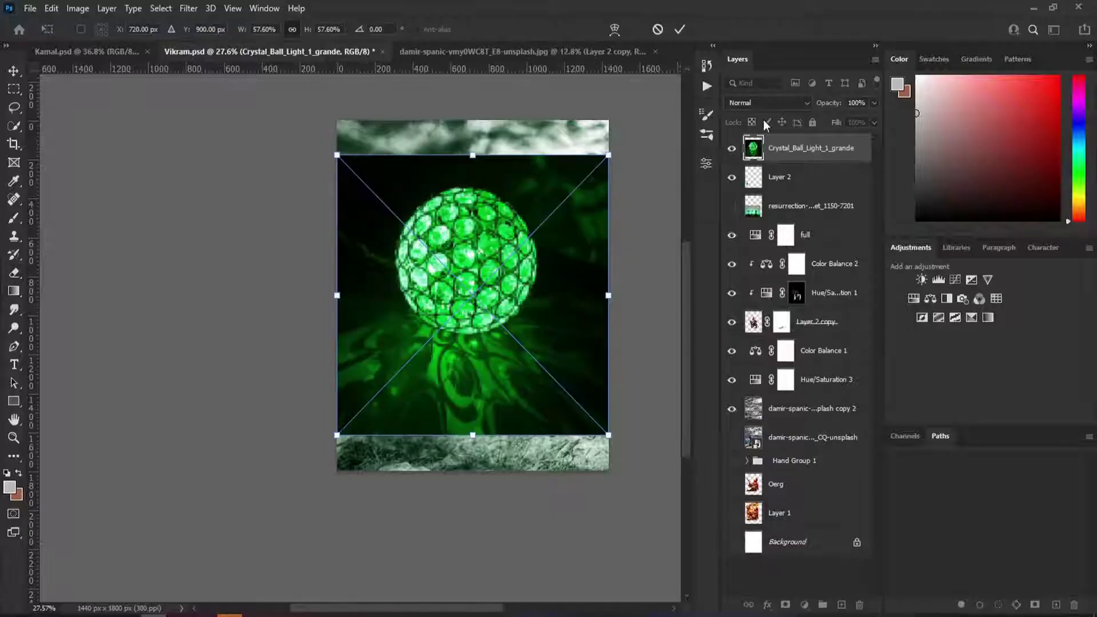
key(Return)
click(765, 102)
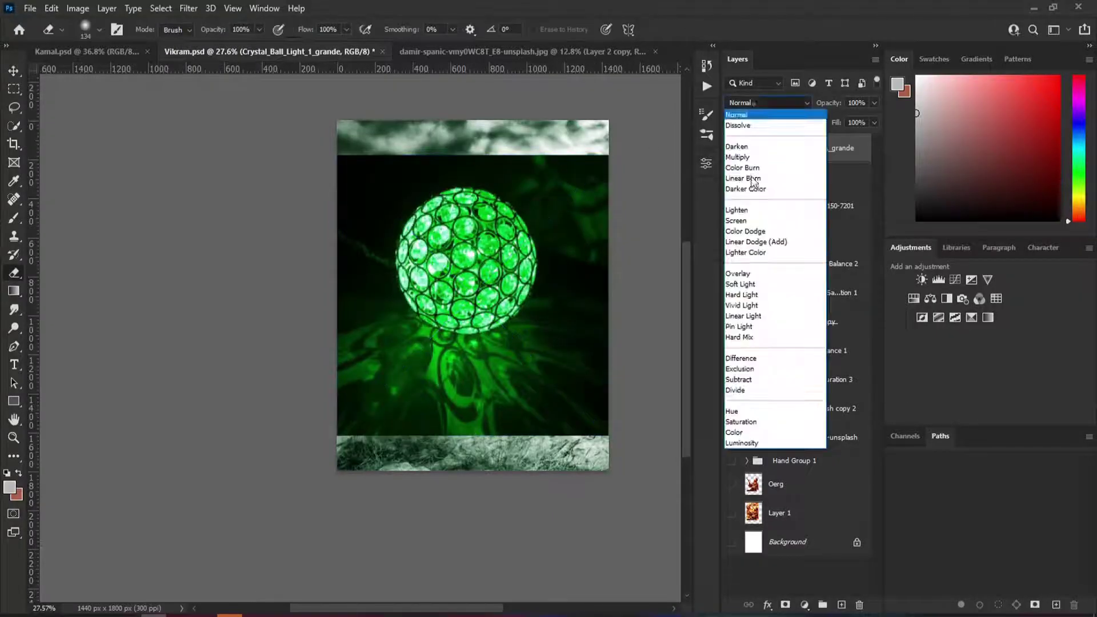
click(746, 252)
key(ctrl+t)
mouse_move(456, 334)
mouse_down()
mouse_move(393, 434)
mouse_move(422, 471)
mouse_up()
key(ctrl+[)
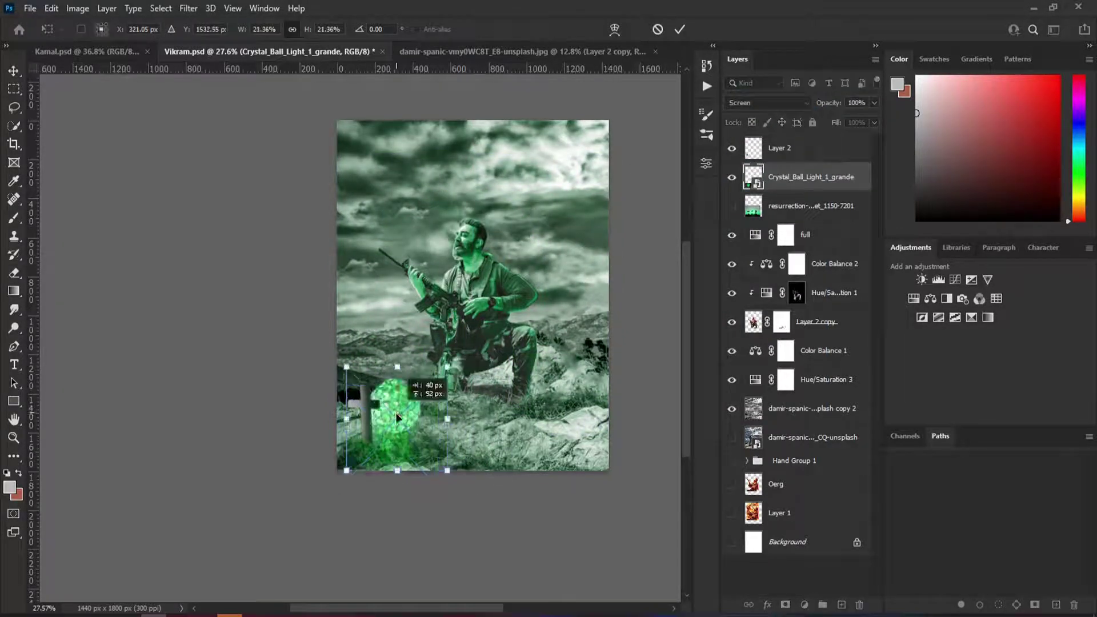
key(Return)
key(ctrl+shift+alt+n)
scroll(378, 486, up, 5)
key(b)
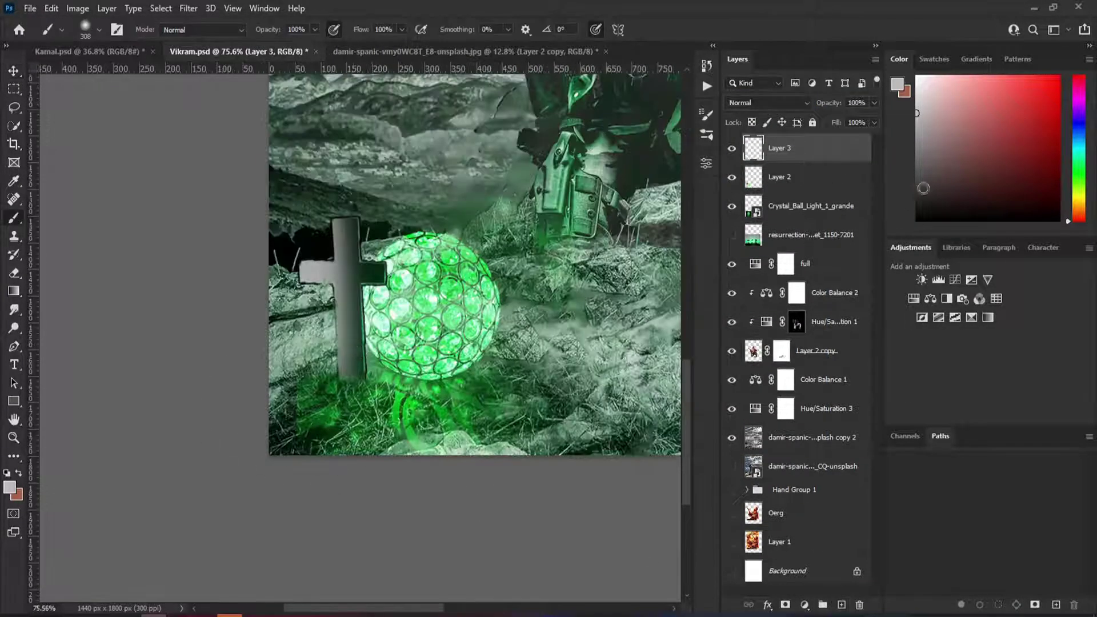
Enlarge the brush and add a new empty layer above the crosses photo
alt+right_click(318, 400)
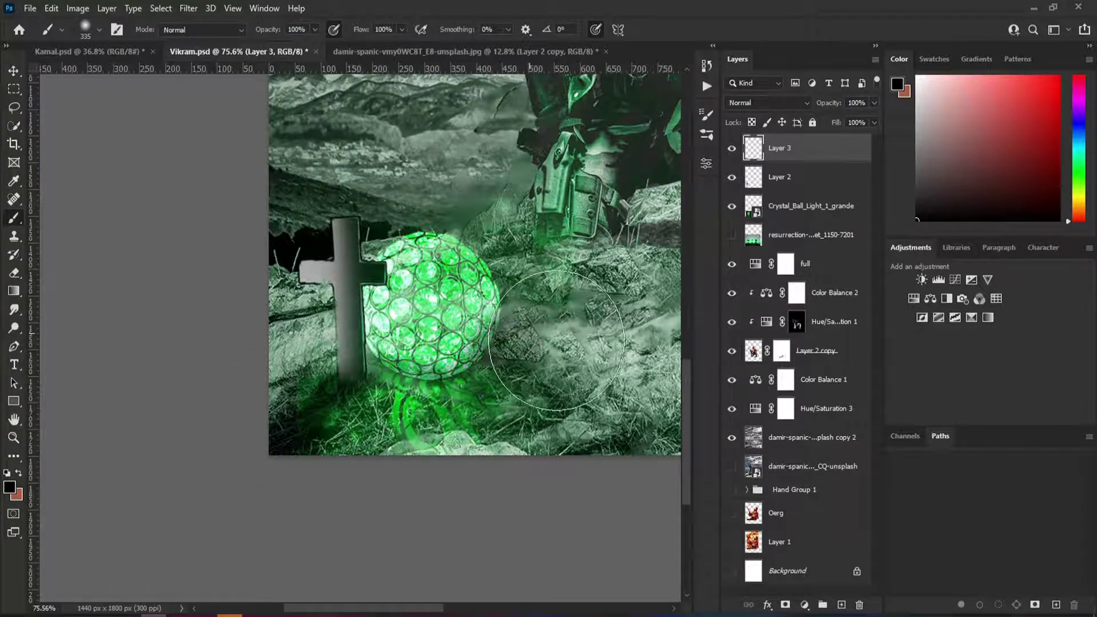
click(817, 207)
click(831, 246)
key(ctrl+shift+alt+n)
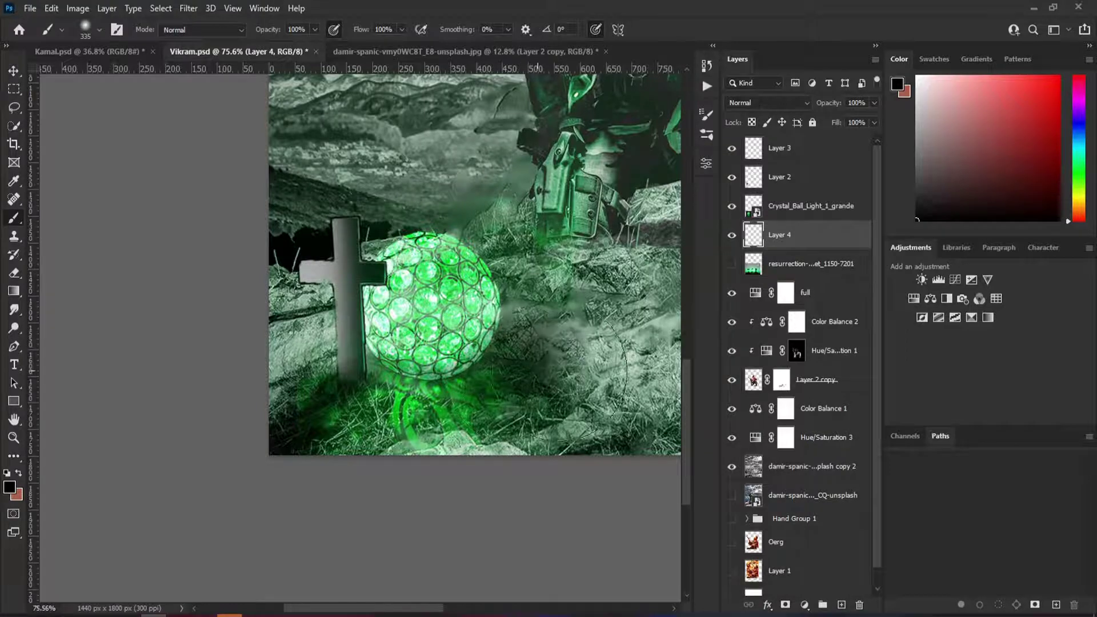
scroll(443, 273, down, 5)
scroll(567, 187, up, 3)
click(818, 149)
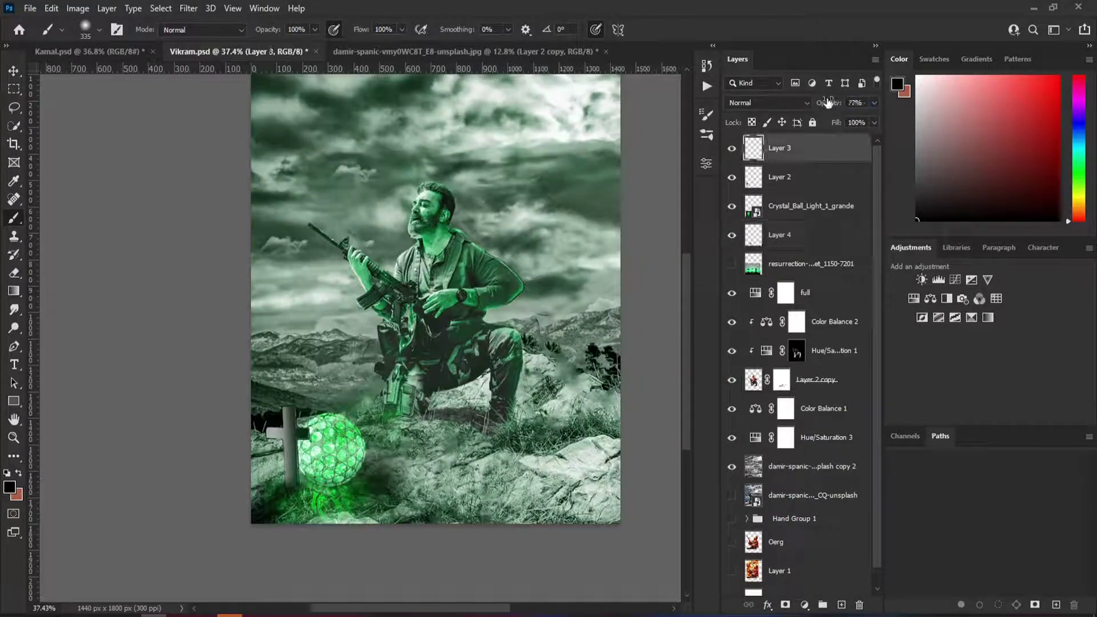
On a new layer above the crystal ball, paint black over the glow on the cross edge and rock
scroll(485, 196, down, 2)
scroll(331, 440, up, 3)
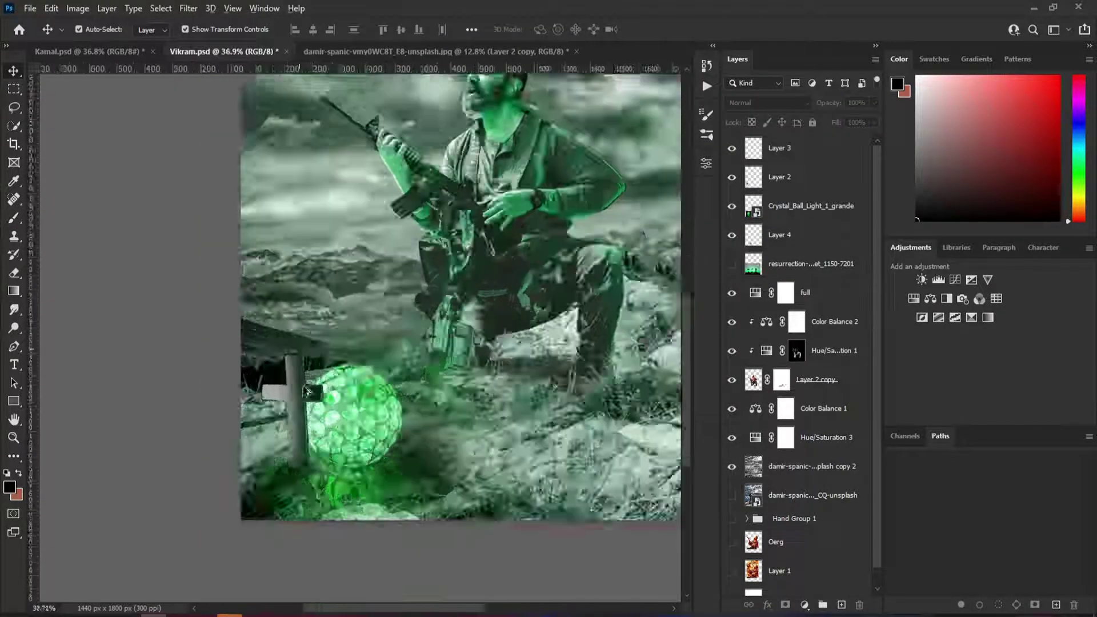
scroll(331, 446, up, 2)
click(812, 206)
key(ctrl+shift+alt+n)
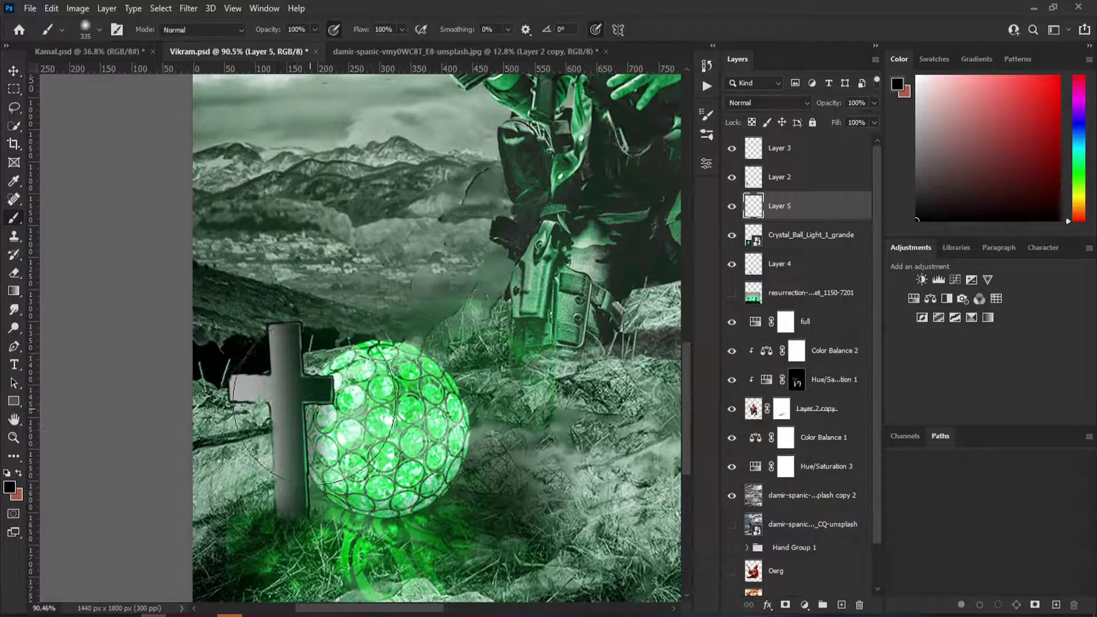
key(bracketleft)
key(bracketleft)
key(bracketleft)
drag(303, 423, 312, 486)
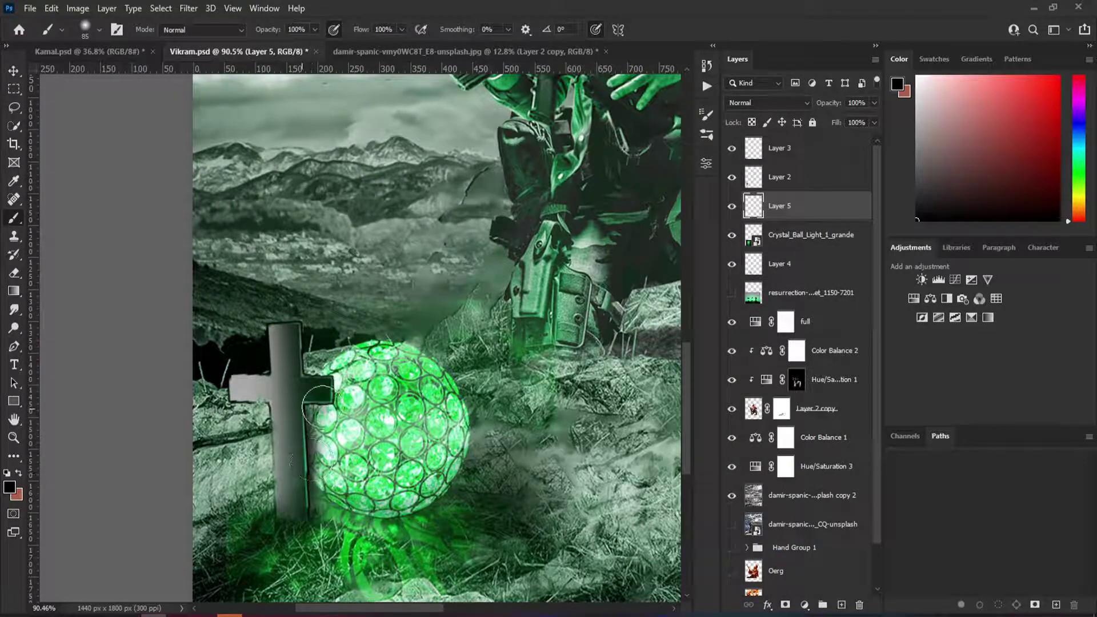
drag(353, 358, 346, 349)
scroll(297, 348, down, 5)
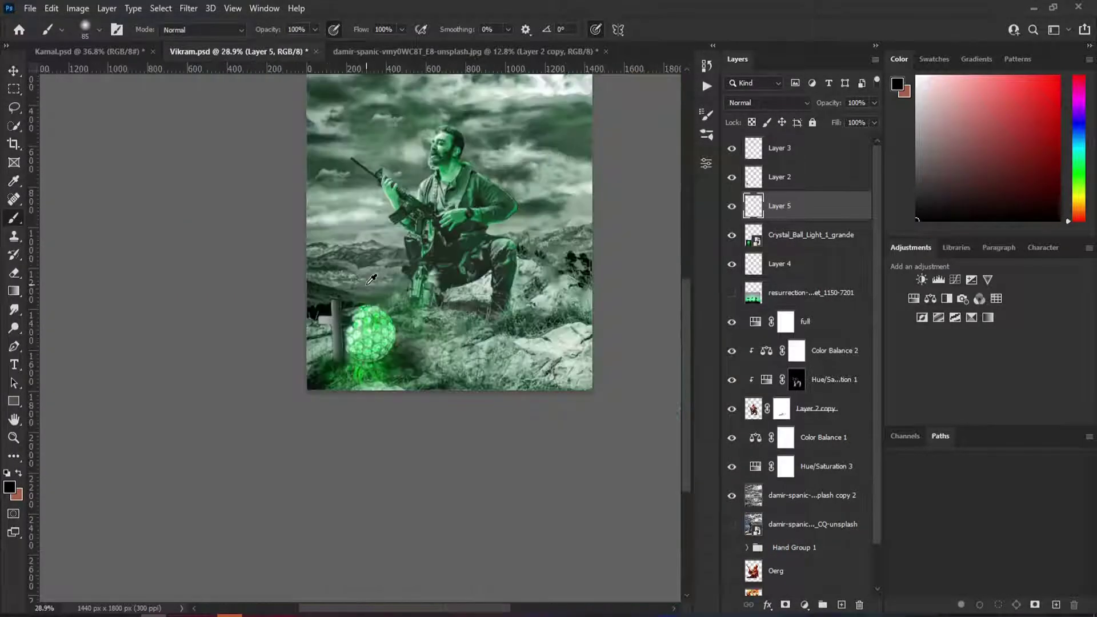
scroll(297, 348, up, 2)
Set the darkening layer to 72% opacity and add two empty layers above it
key(v)
key(7)
key(2)
key(ctrl+shift+alt+n)
scroll(455, 540, down, 4)
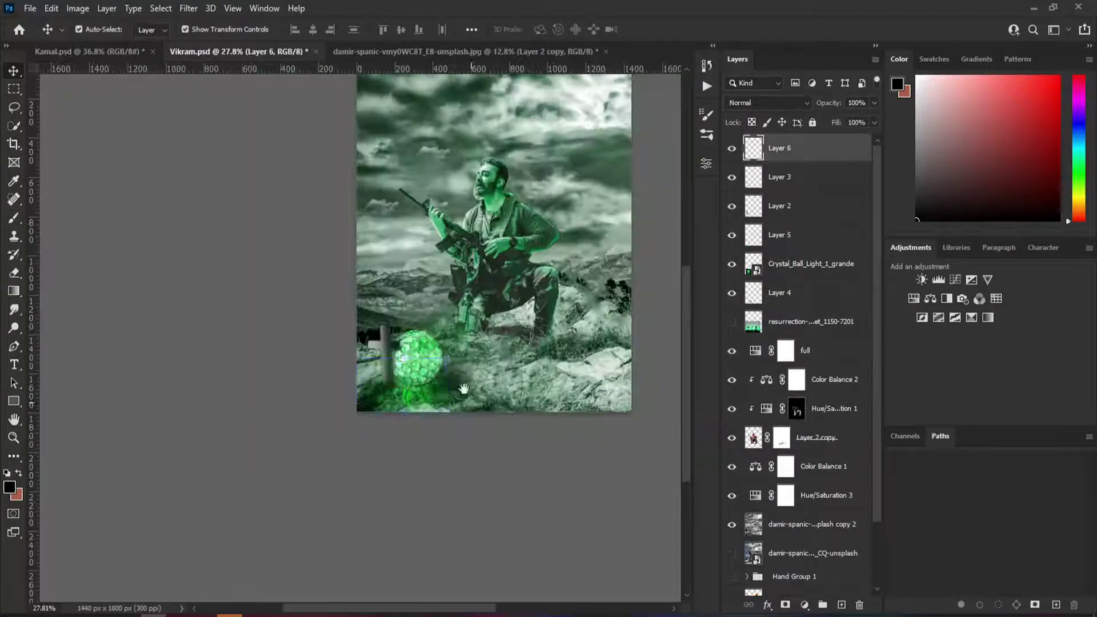
key(b)
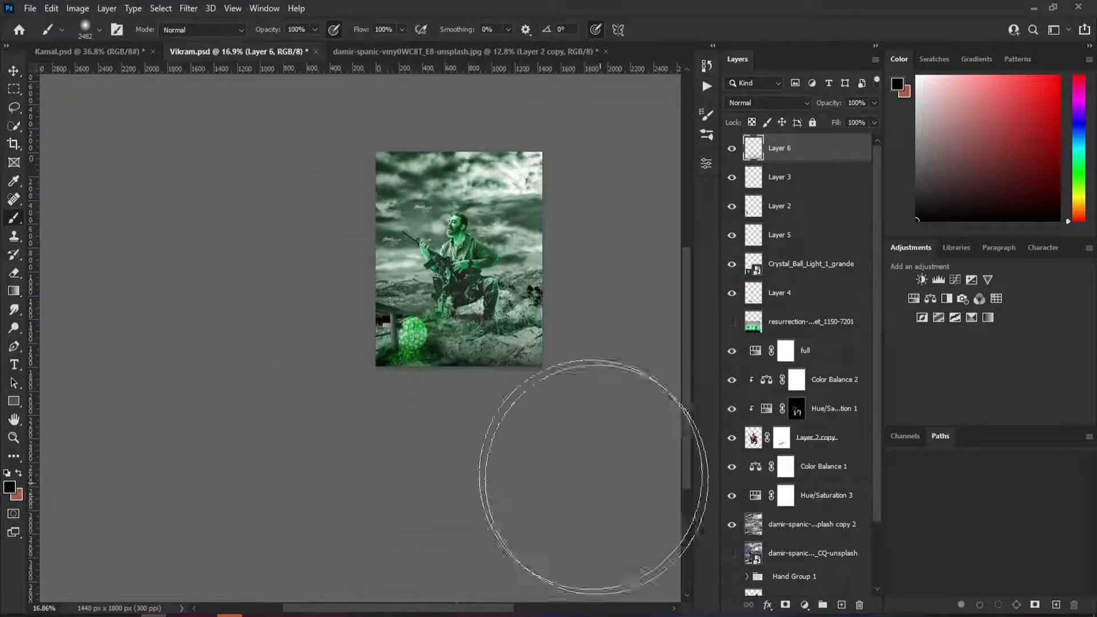
scroll(498, 262, up, 2)
scroll(497, 261, down, 1)
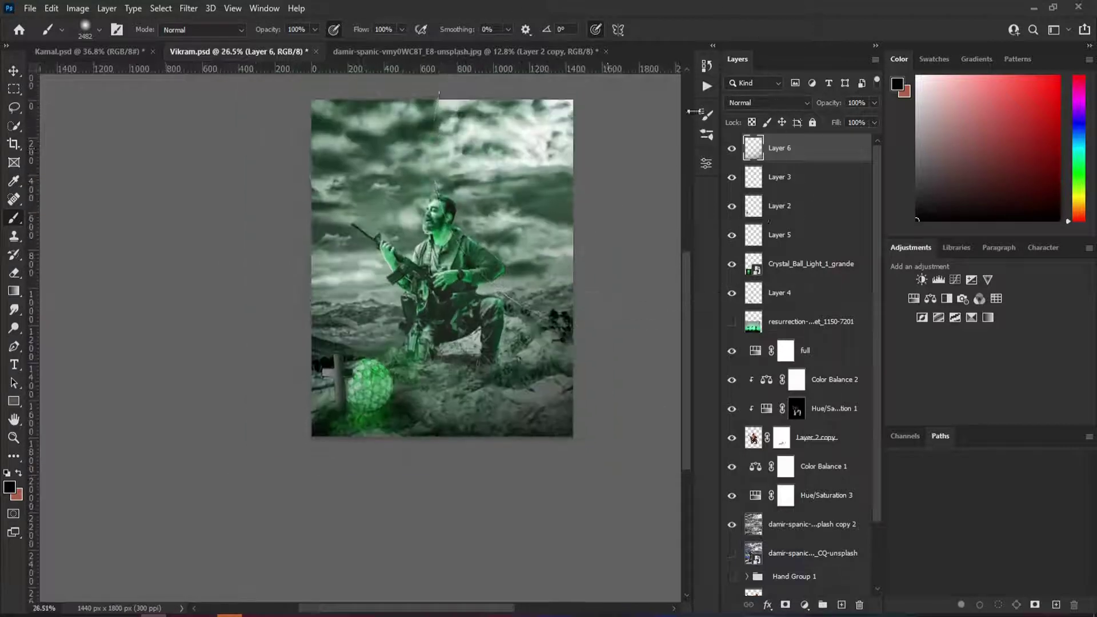
mouse_move(412, 179)
mouse_down()
mouse_move(256, 53)
mouse_move(374, 242)
mouse_up()
key(ctrl+shift+alt+n)
key(x)
scroll(439, 175, down, 1)
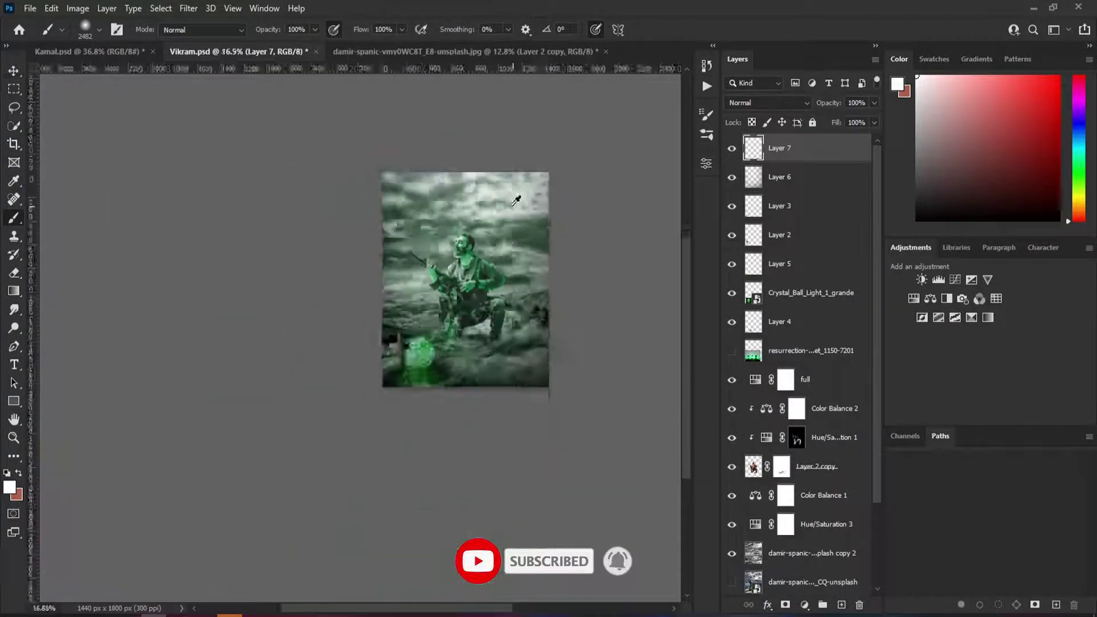
key(v)
Stamp a merged copy on top and group the lower layers as 'sample'
key(ctrl+shift+alt+e)
scroll(519, 184, up, 3)
click(779, 177)
shift+click(811, 582)
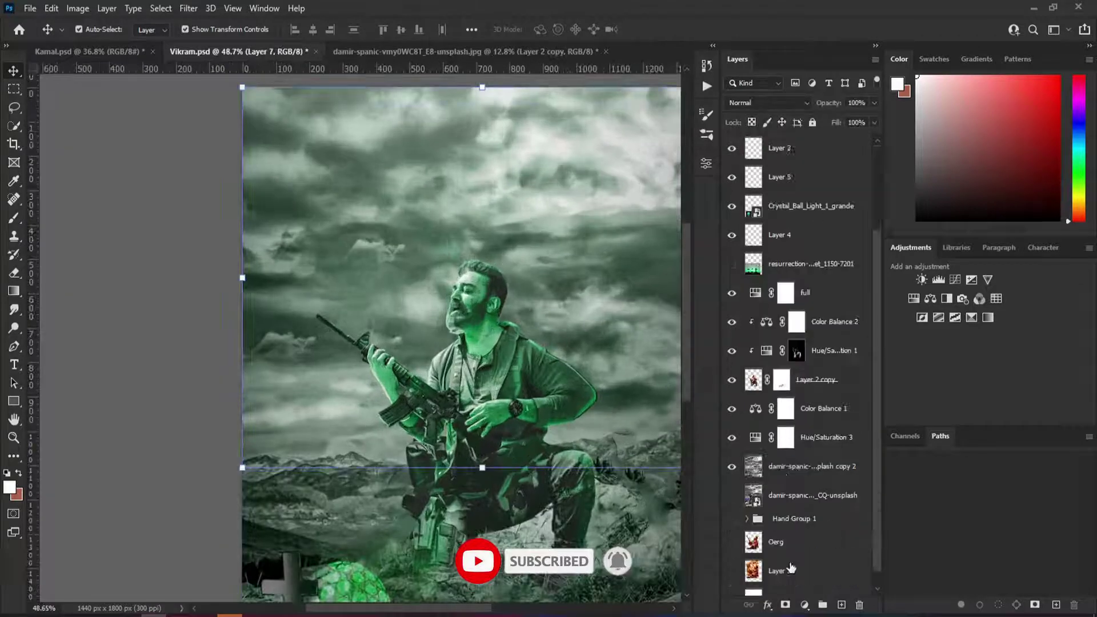
key(ctrl+g)
double_click(782, 172)
text(sample)
key(Return)
click(779, 148)
key(ctrl+0)
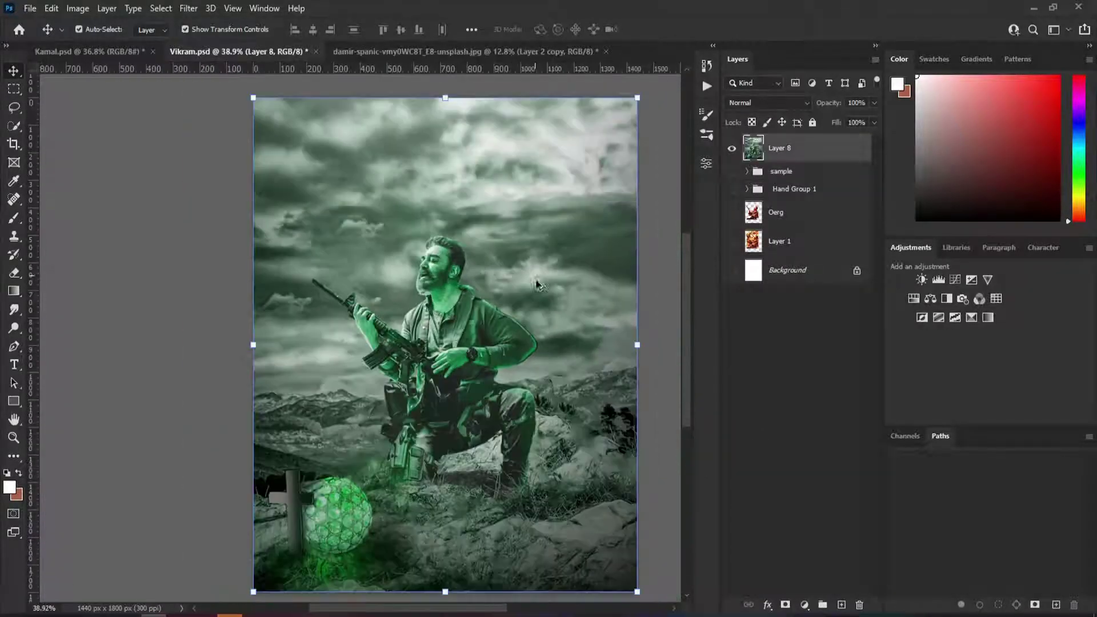
Add a green Colorize Hue/Saturation adjustment with its mask inverted to hide it
click(805, 605)
click(823, 468)
drag(590, 257, 661, 249)
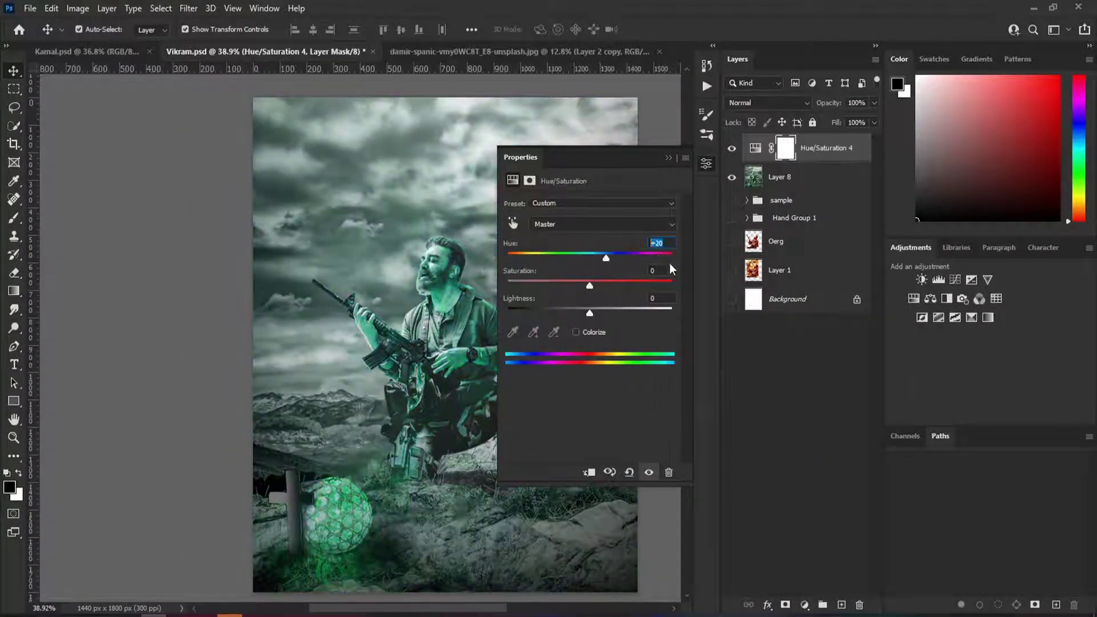
click(575, 333)
drag(508, 257, 561, 258)
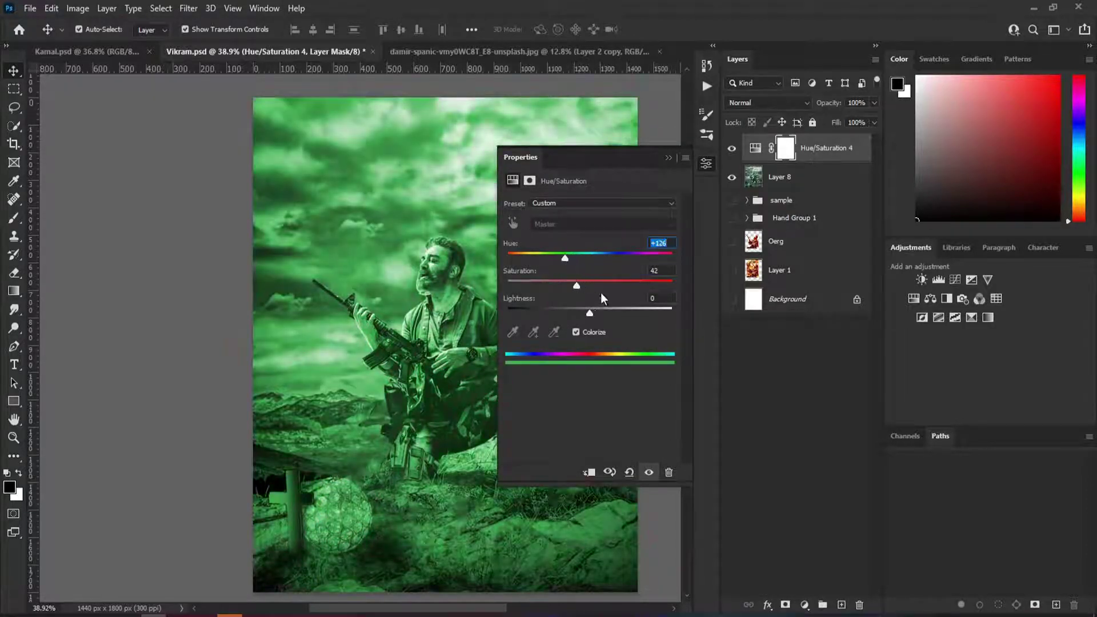
drag(590, 313, 612, 313)
click(669, 158)
key(ctrl+i)
scroll(421, 216, up, 5)
Choose a brush and paint the green tint onto the man's hand, watch and clothing
key(b)
right_click(502, 180)
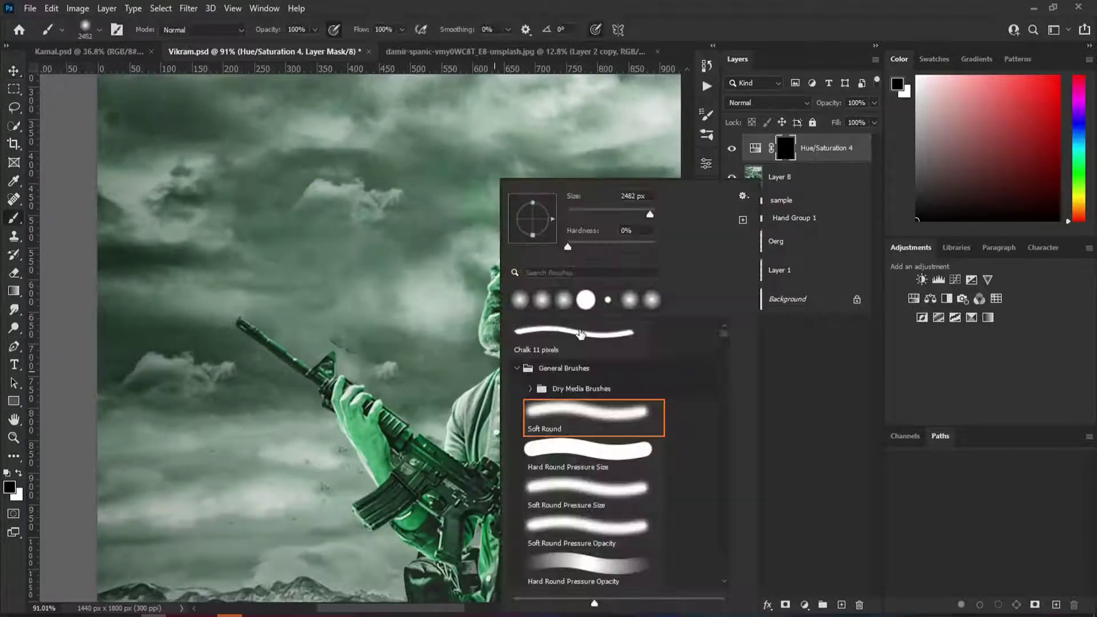
double_click(580, 334)
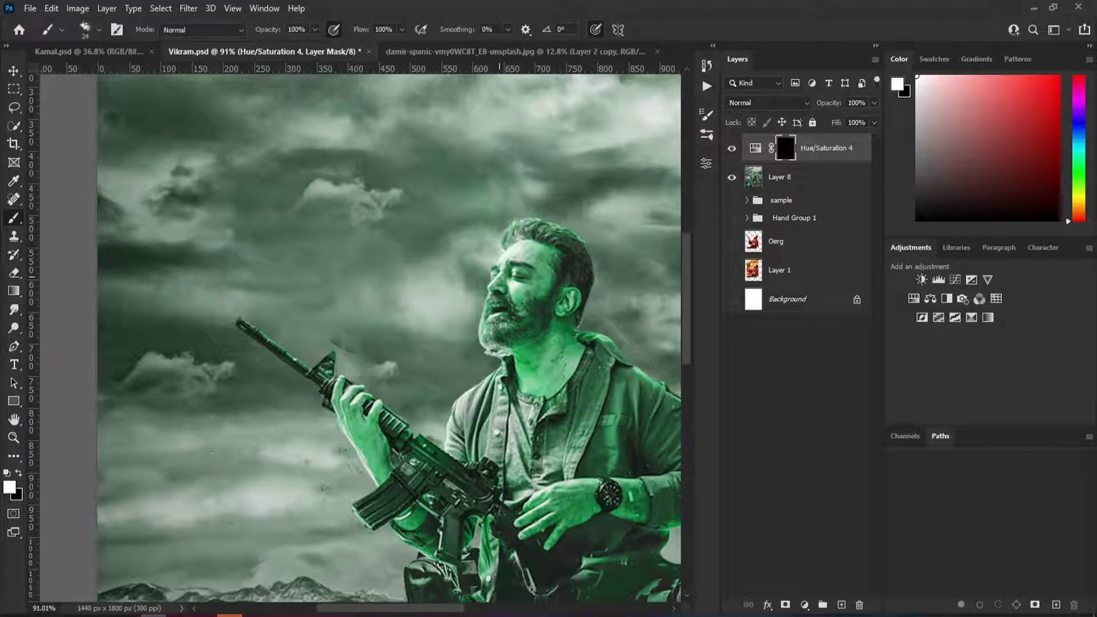
scroll(490, 333, down, 1)
scroll(461, 338, down, 1)
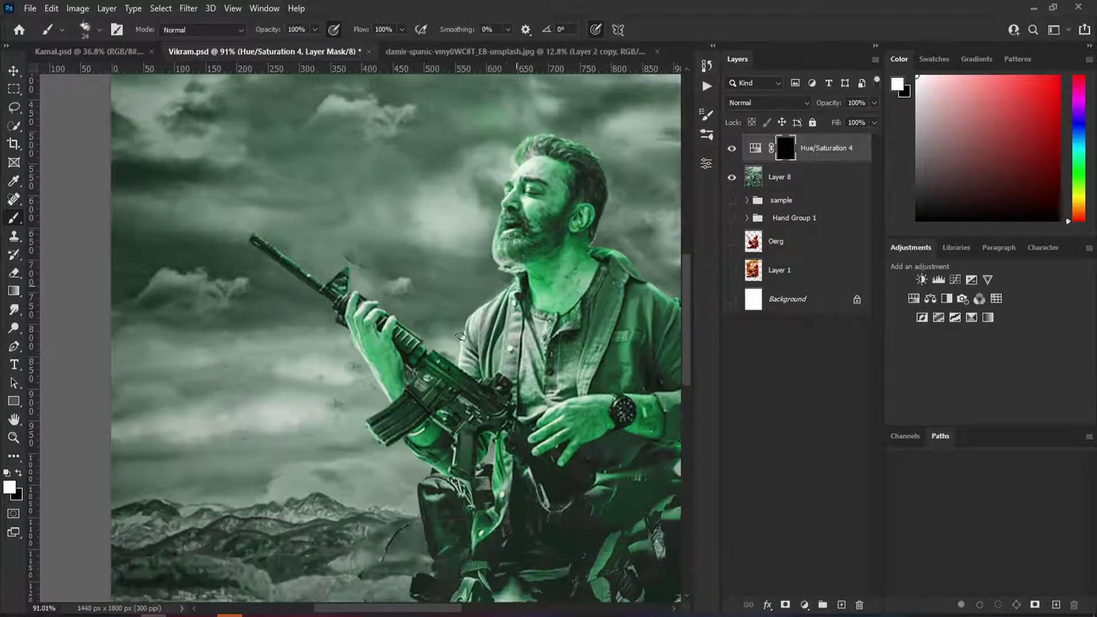
drag(420, 347, 482, 379)
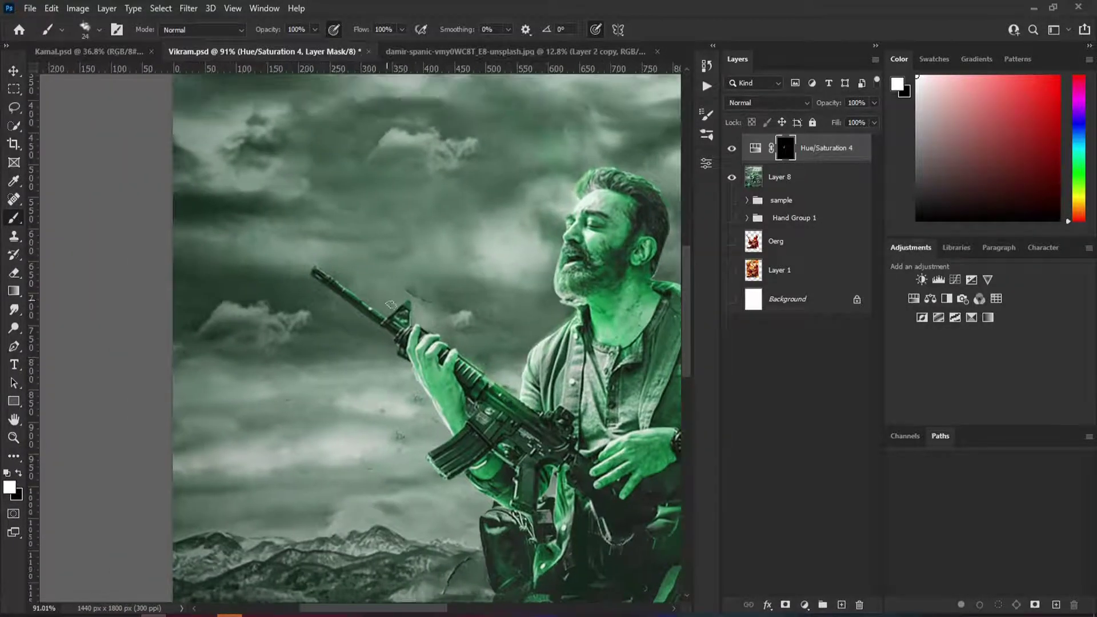
drag(370, 315, 343, 276)
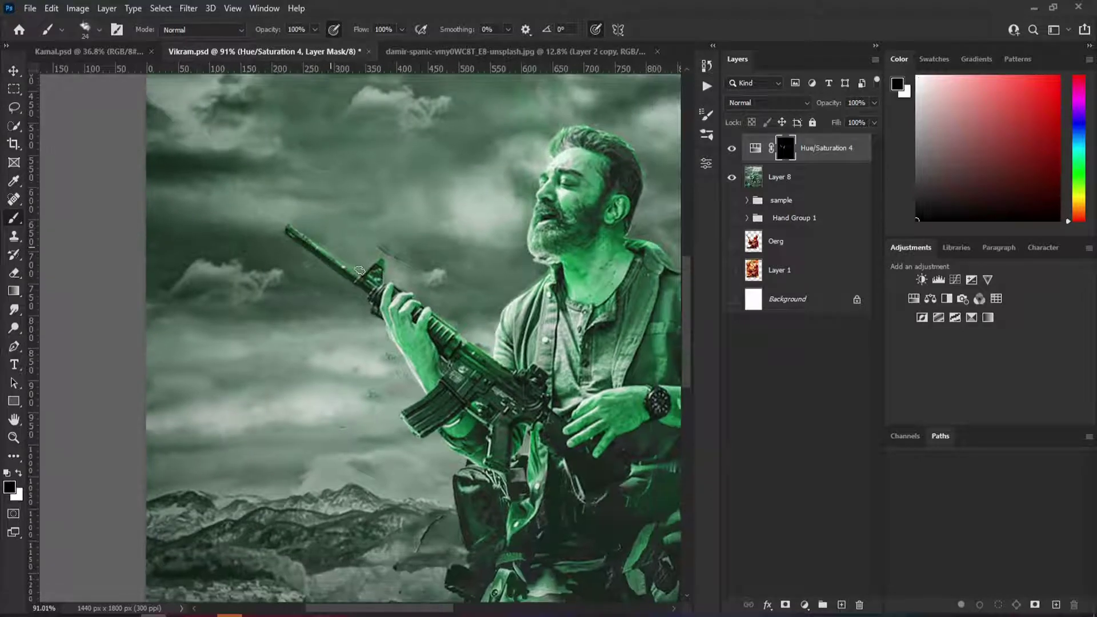
scroll(378, 286, down, 1)
scroll(372, 298, down, 1)
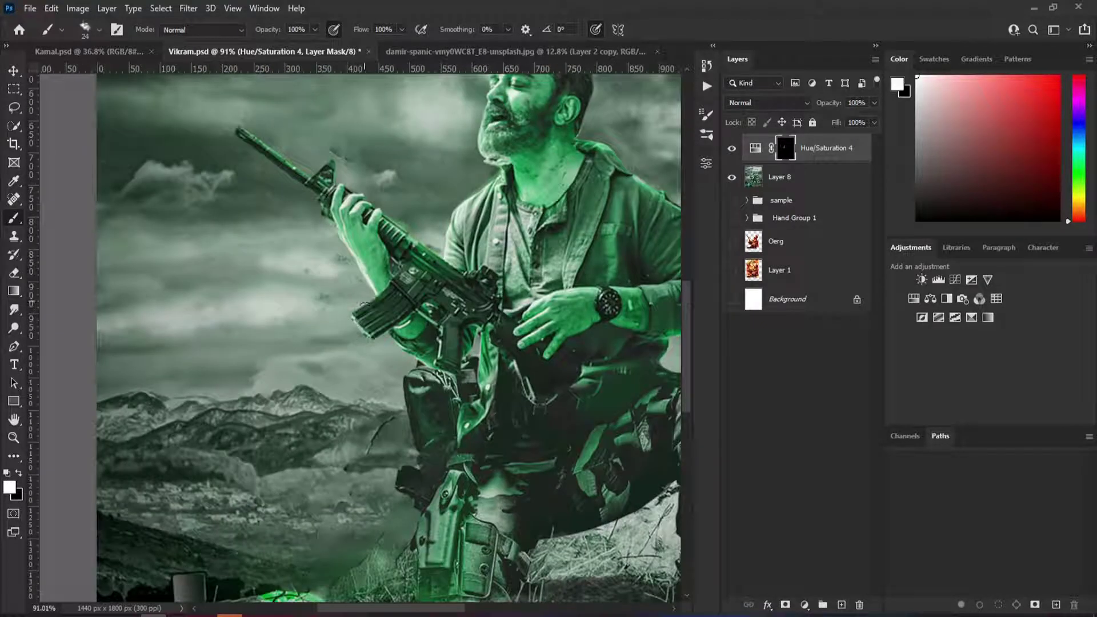
scroll(360, 317, up, 2)
scroll(468, 139, right, 1)
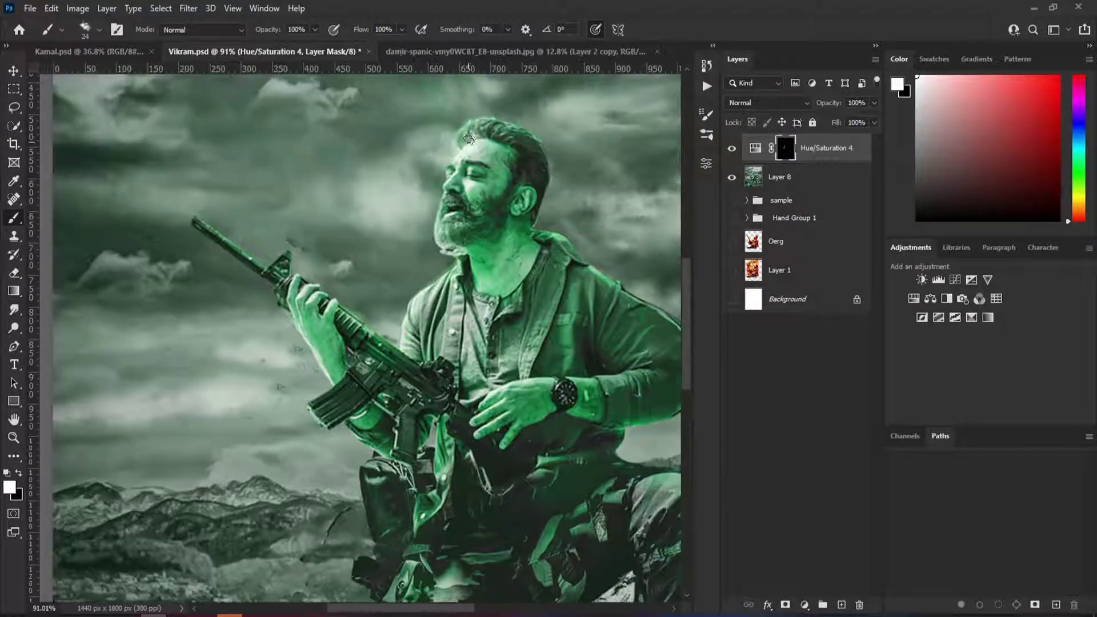
scroll(468, 135, up, 1)
scroll(486, 152, left, 1)
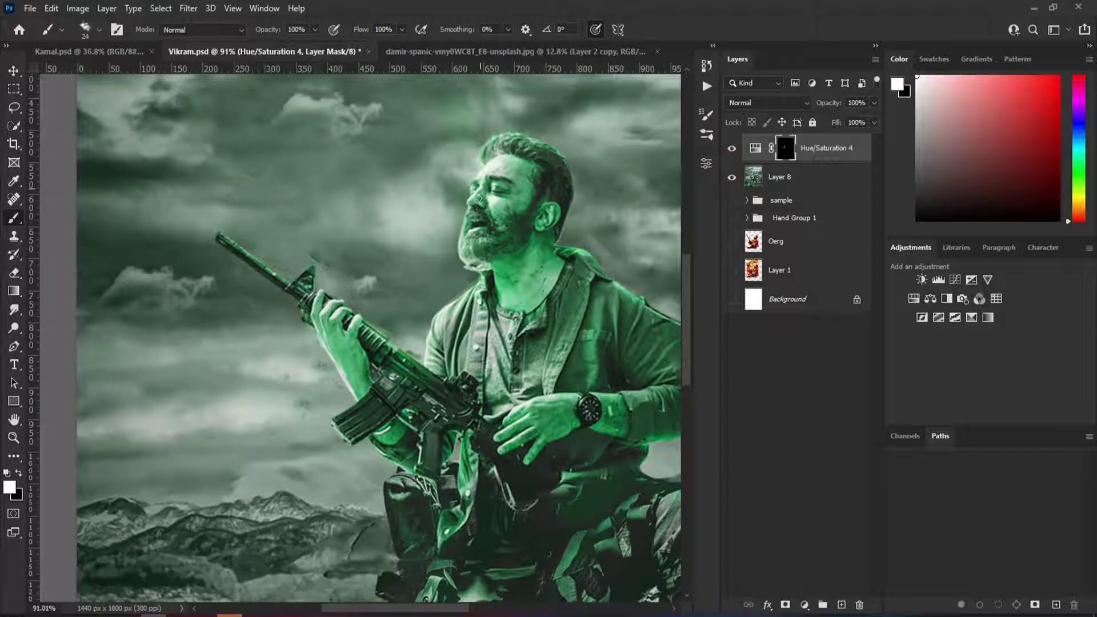
scroll(484, 201, down, 1)
scroll(475, 218, left, 1)
scroll(508, 231, down, 1)
scroll(486, 252, left, 1)
Switch to black, clean up the Hue/Saturation 4 mask edges, then fit the poster on screen
key(x)
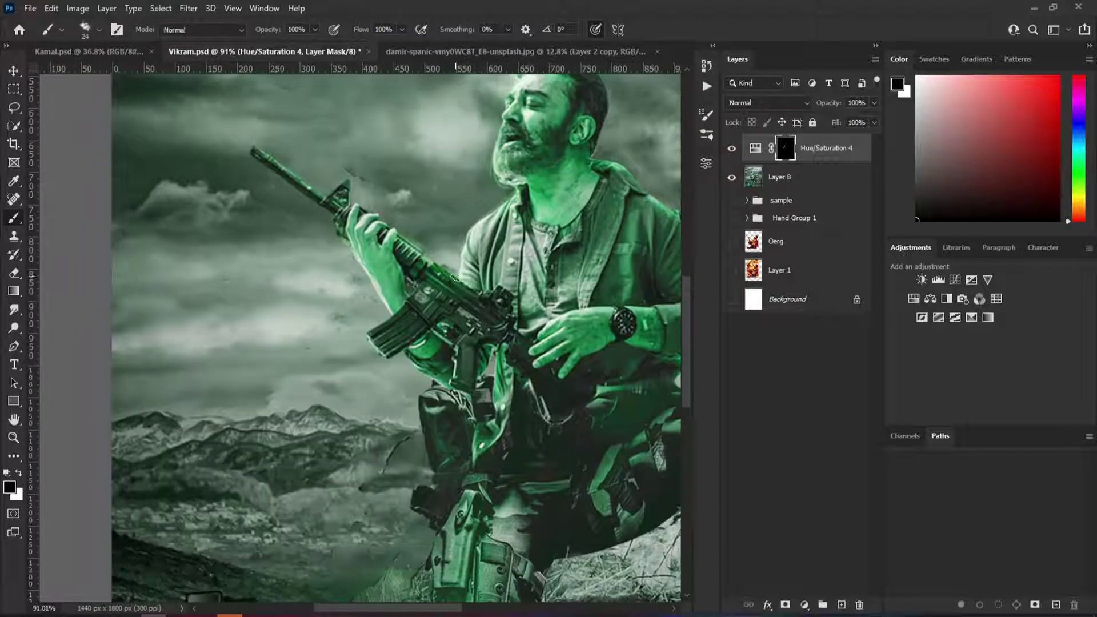
scroll(453, 280, up, 1)
scroll(486, 320, left, 1)
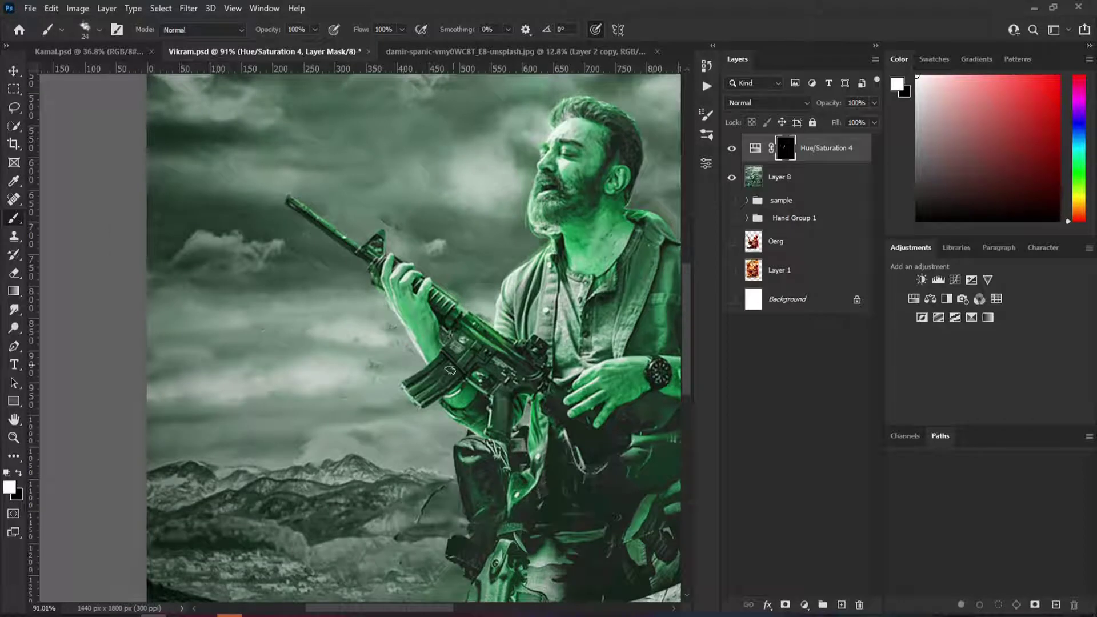
scroll(449, 370, down, 1)
scroll(450, 370, right, 1)
scroll(434, 312, down, 2)
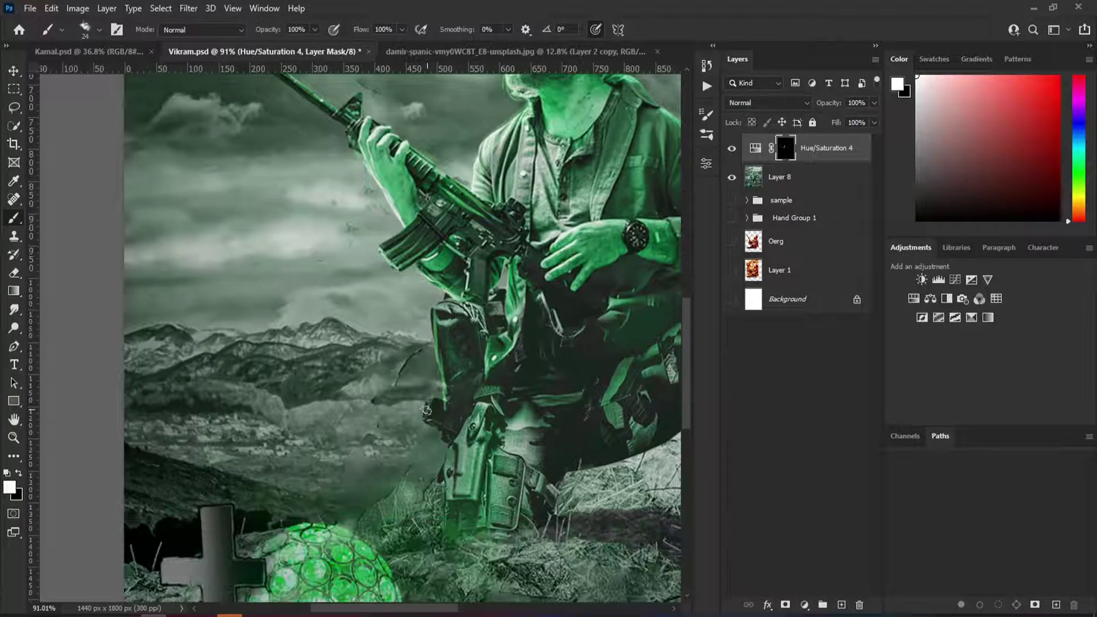
alt+scroll(426, 411, up, 5)
scroll(395, 227, down, 2)
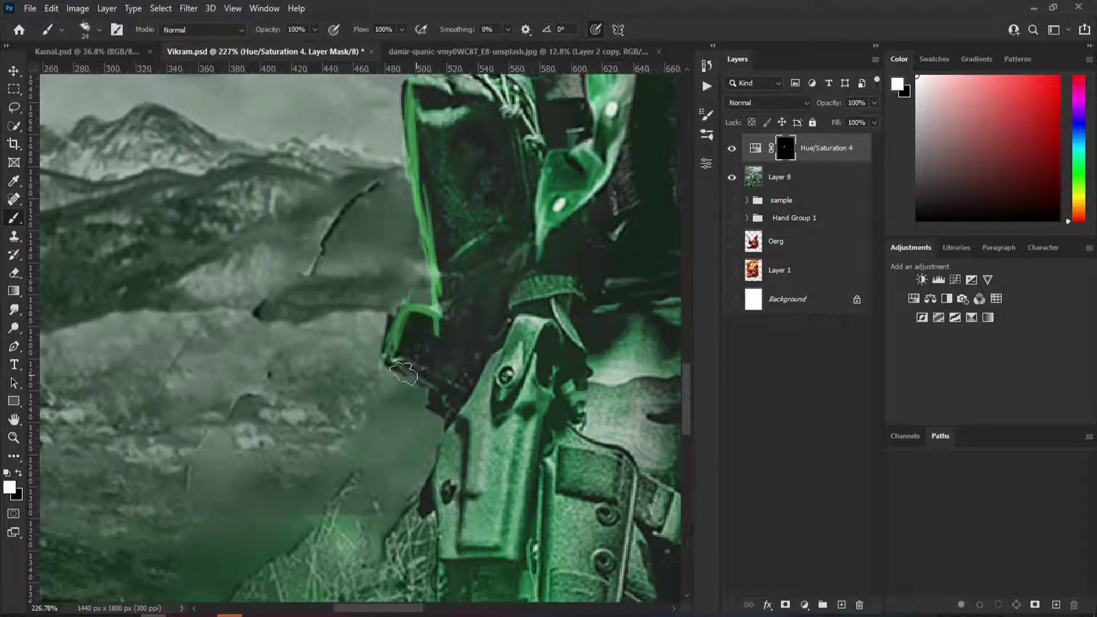
scroll(434, 309, down, 2)
scroll(434, 309, down, 2)
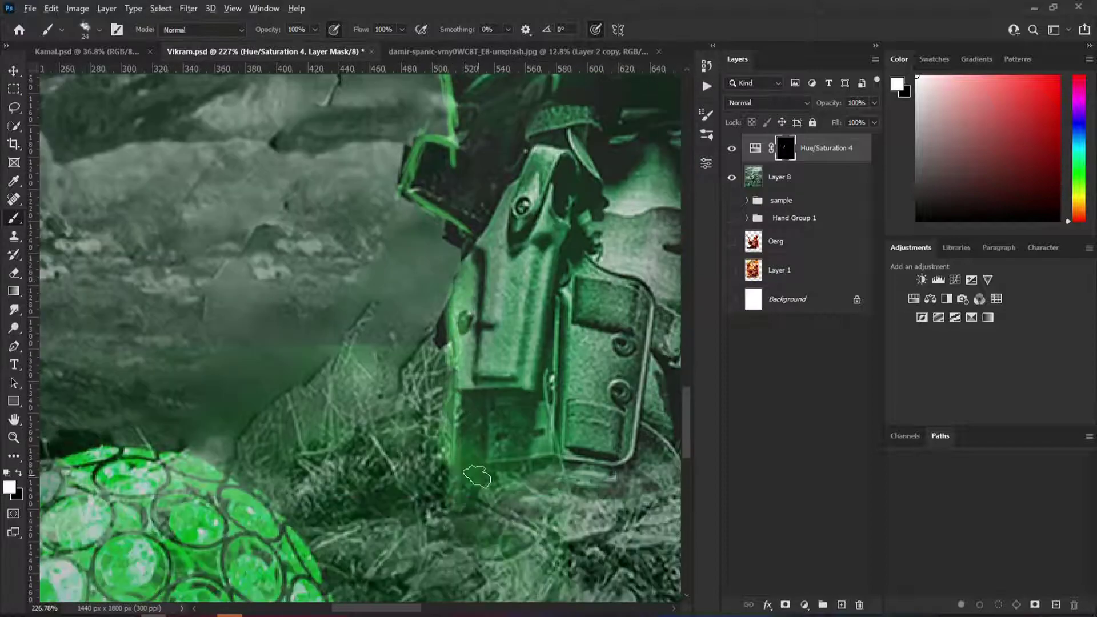
alt+scroll(434, 309, down, 5)
alt+scroll(460, 215, up, 5)
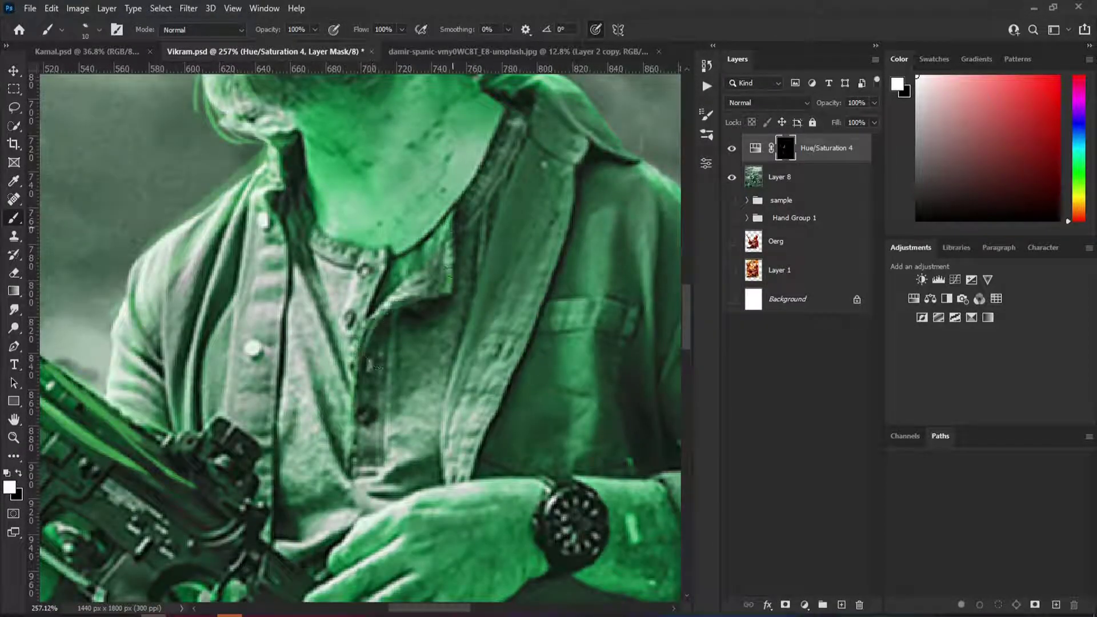
scroll(359, 245, up, 1)
scroll(359, 245, right, 1)
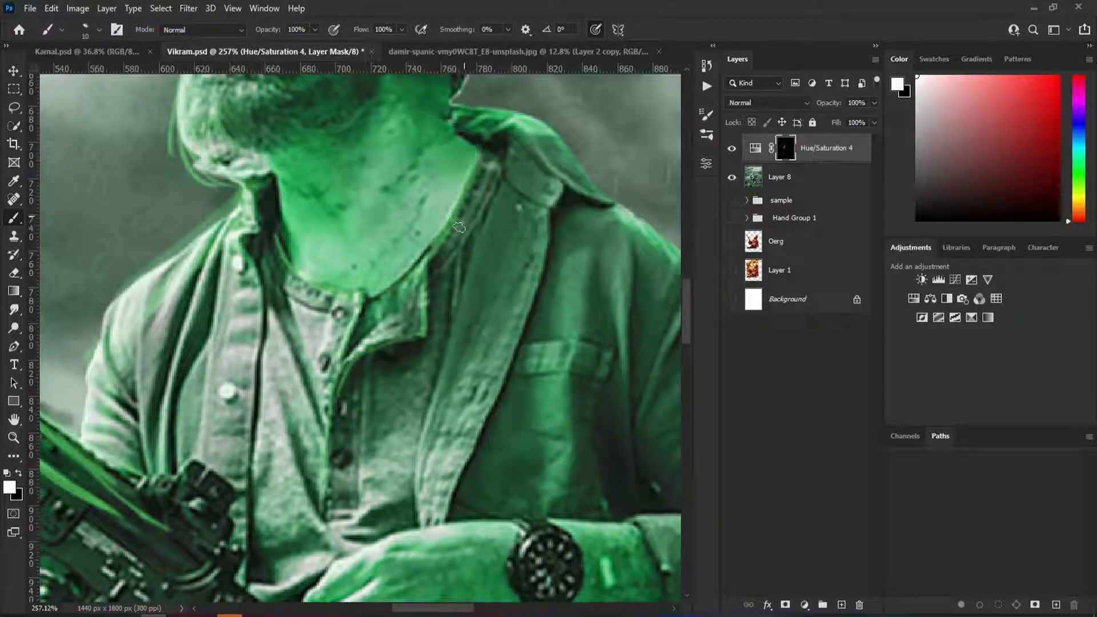
scroll(468, 312, up, 1)
scroll(467, 312, right, 1)
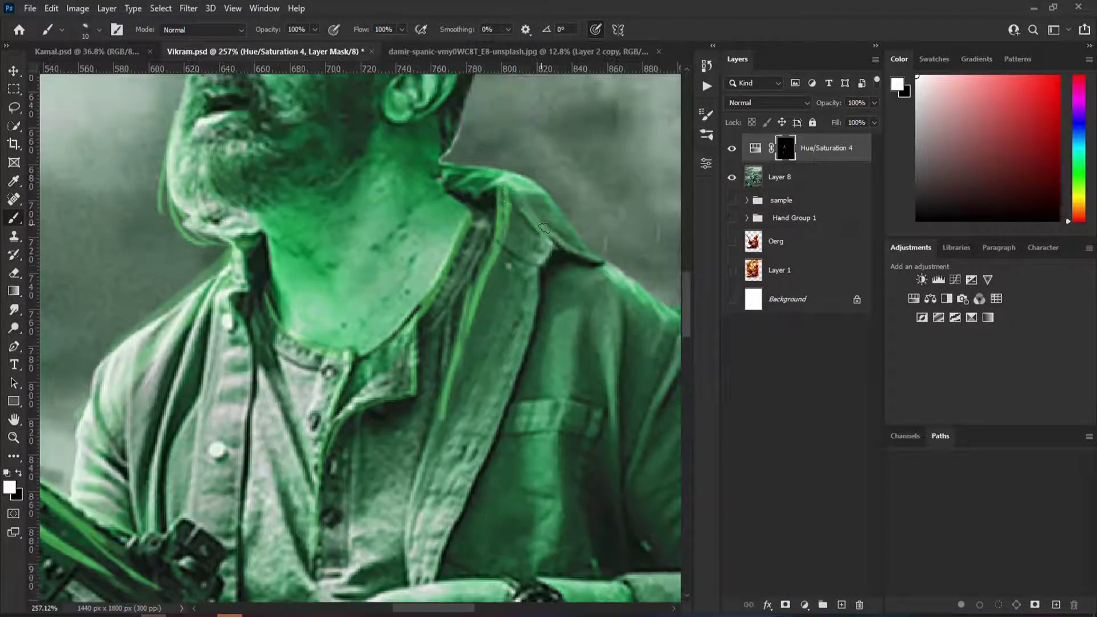
scroll(544, 228, down, 1)
scroll(515, 263, down, 2)
scroll(515, 263, left, 1)
scroll(468, 314, down, 2)
scroll(468, 313, left, 1)
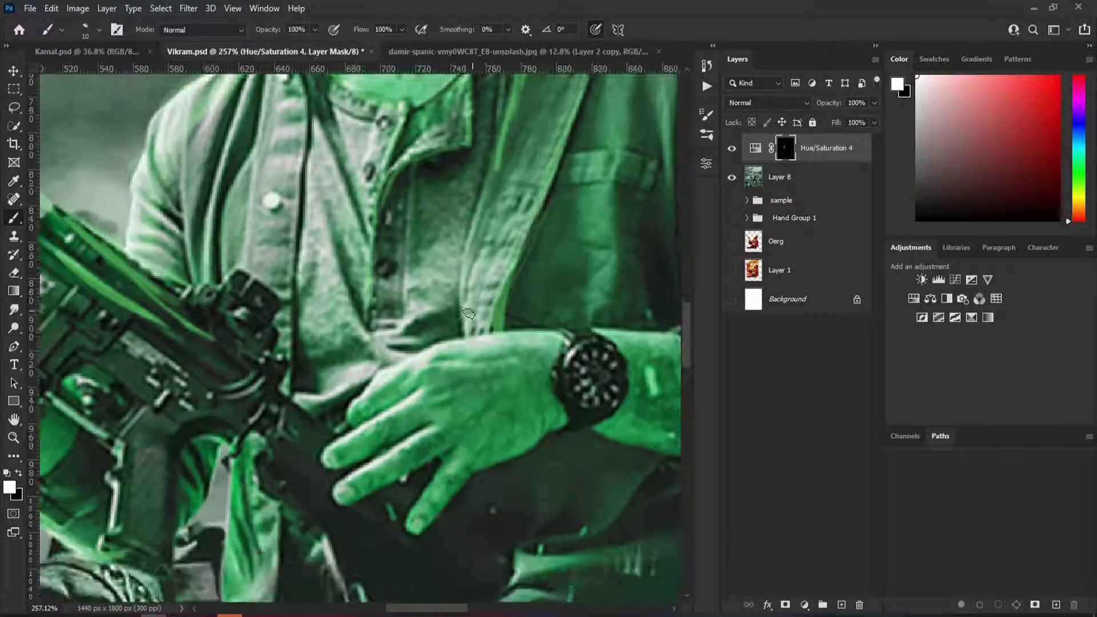
scroll(468, 314, up, 1)
scroll(457, 309, down, 1)
scroll(457, 308, left, 1)
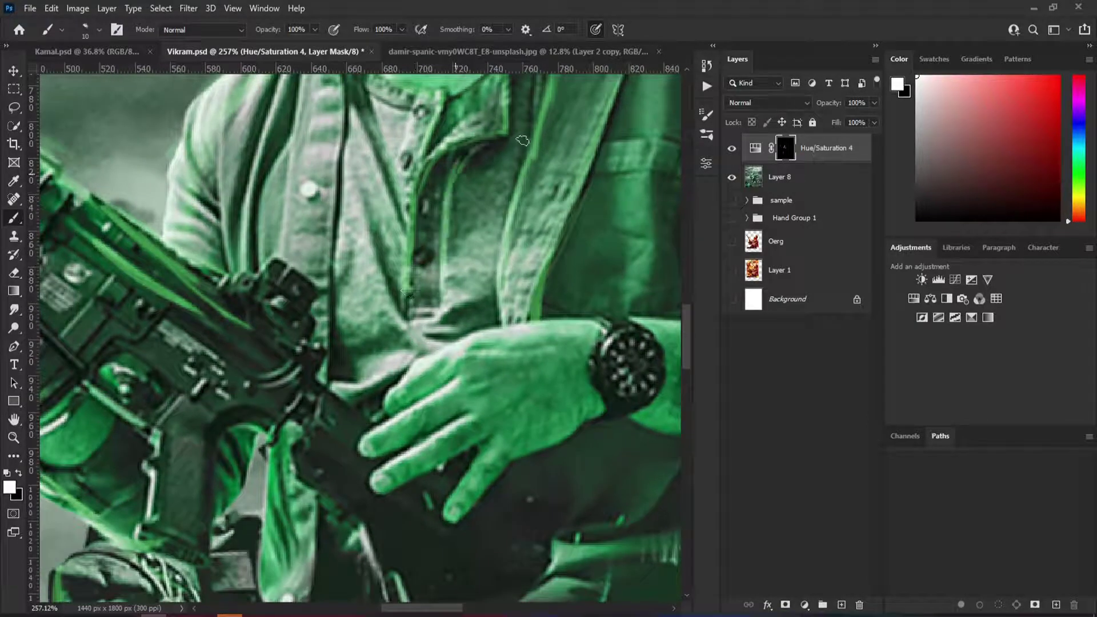
scroll(556, 99, down, 5)
scroll(342, 259, up, 5)
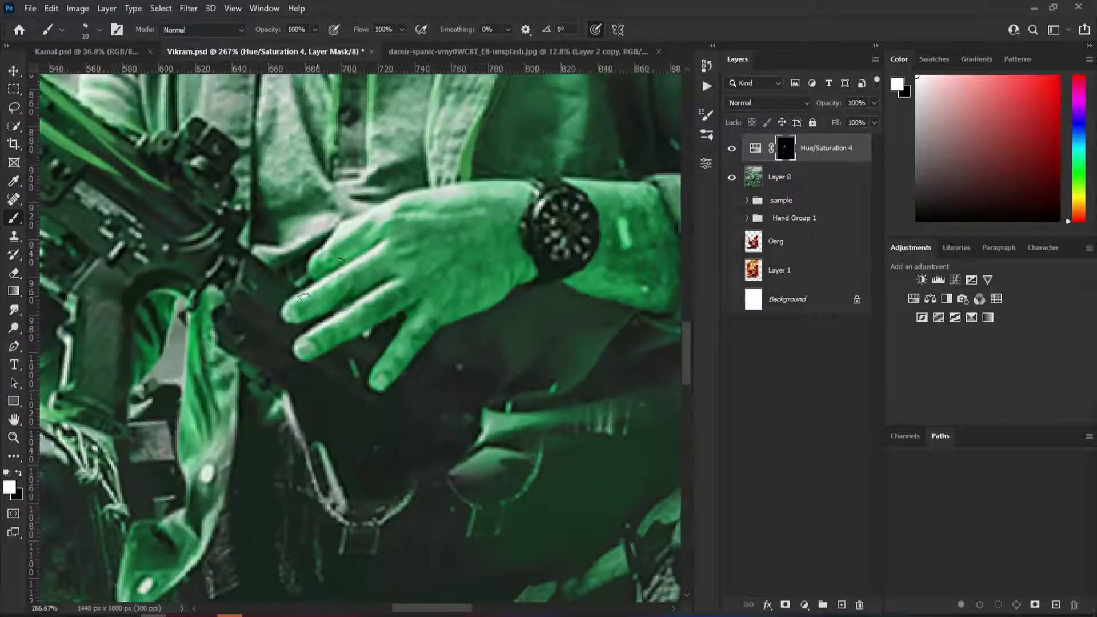
scroll(383, 289, down, 1)
scroll(400, 292, left, 1)
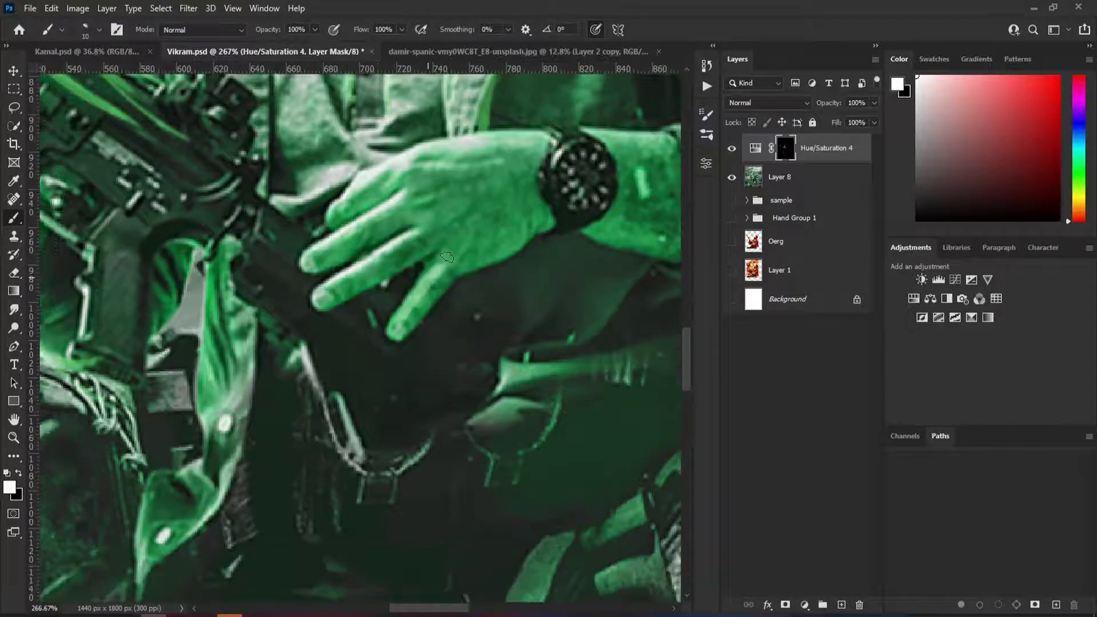
scroll(382, 261, up, 1)
scroll(410, 253, left, 1)
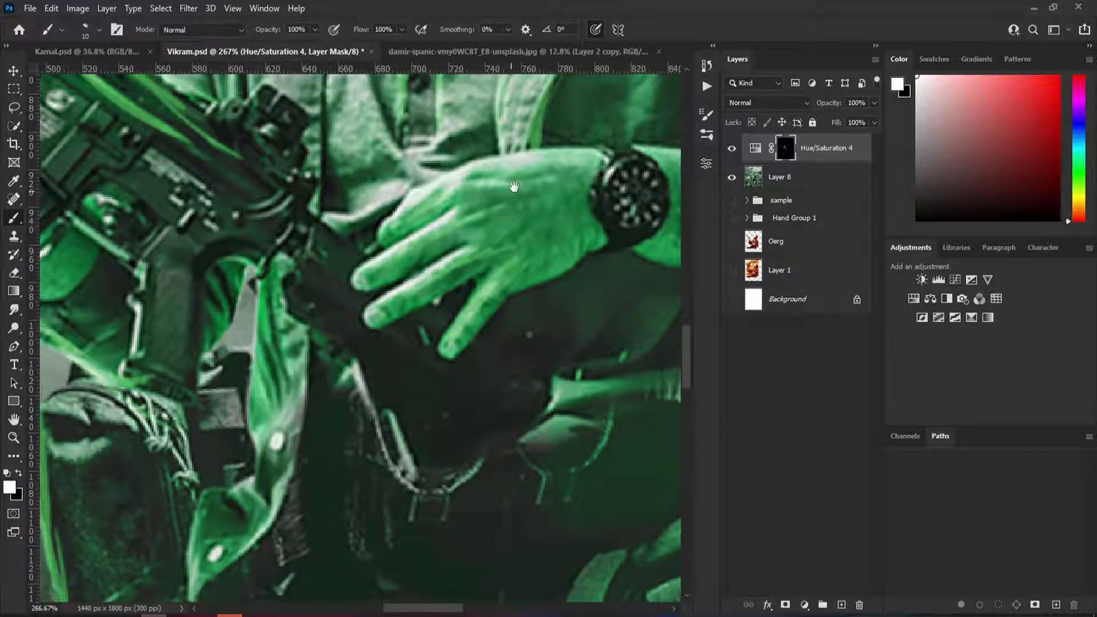
scroll(532, 206, up, 1)
scroll(568, 245, right, 1)
key(ctrl+0)
scroll(504, 278, up, 5)
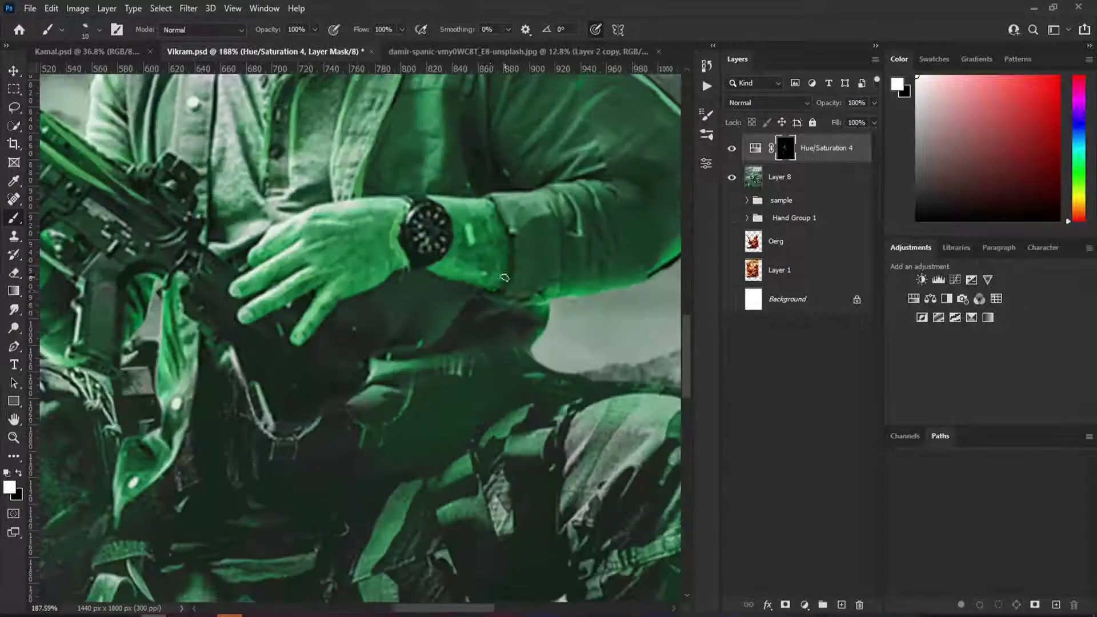
key(ctrl+0)
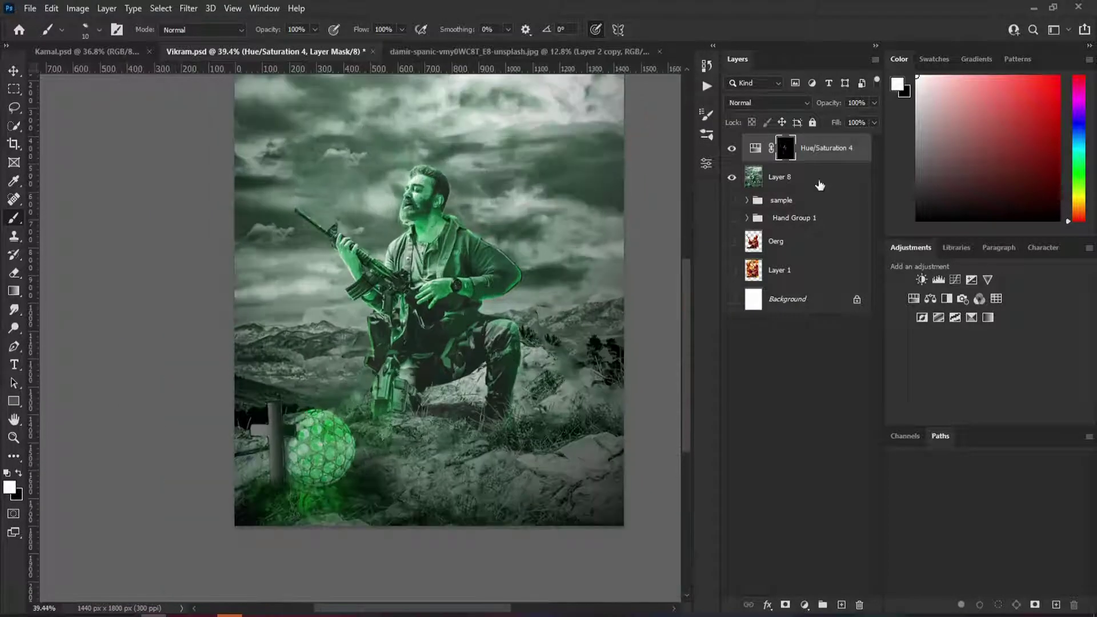
Load the man's outline as a selection and add a Hue/Saturation adjustment masked to it
click(781, 200)
click(747, 200)
click(826, 148)
click(805, 605)
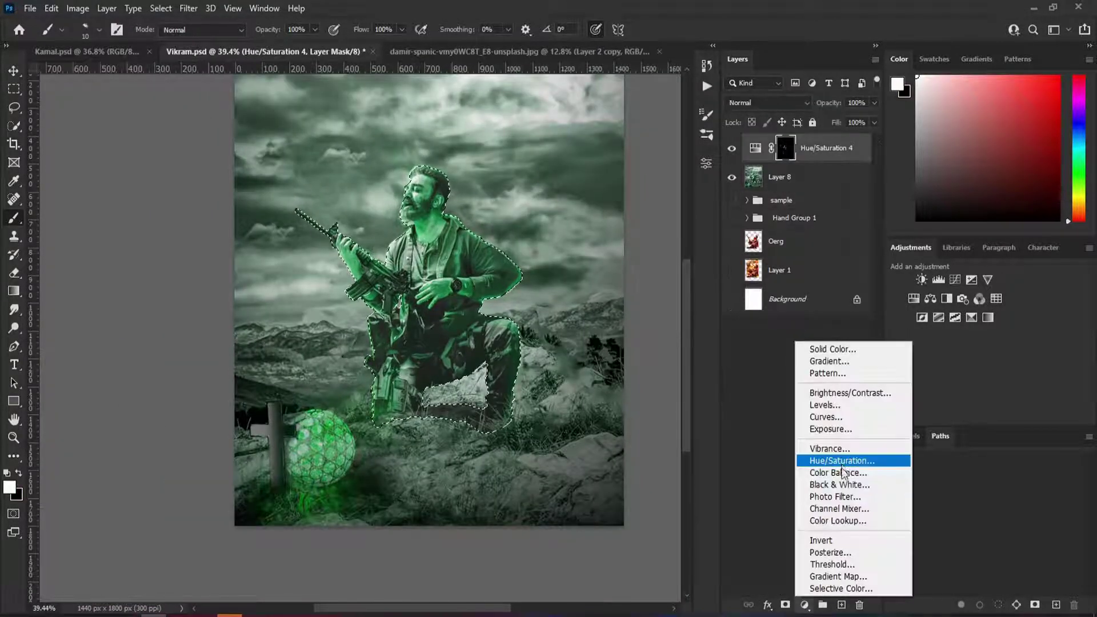
click(817, 457)
click(785, 149)
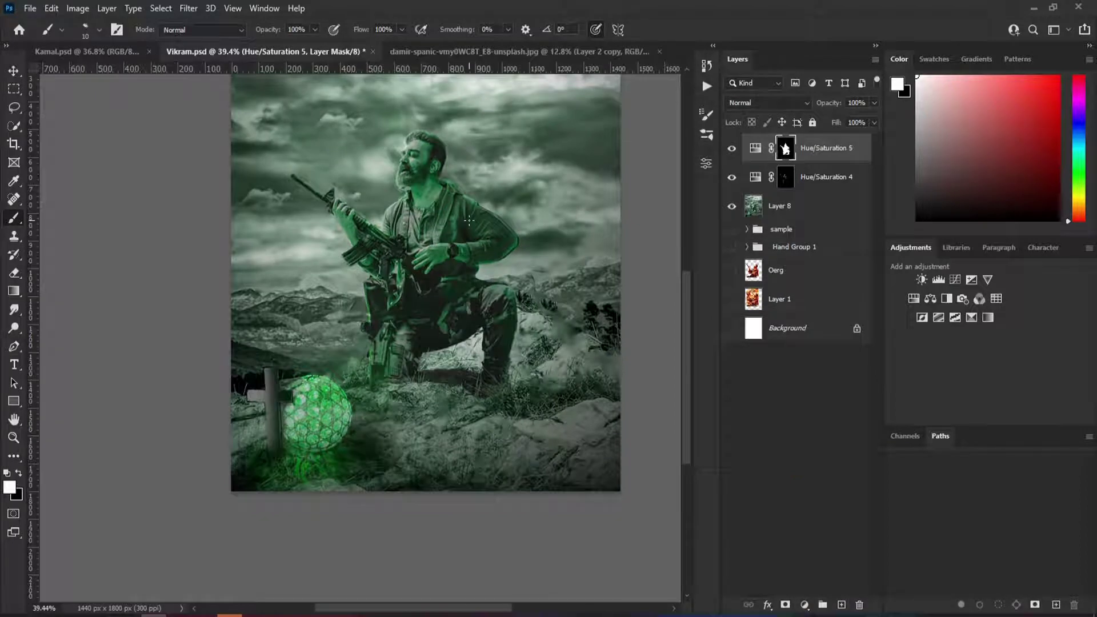
Set a very large brush size and make black the painting colour
alt+right_click(469, 220)
right_click(410, 175)
key(Escape)
key(x)
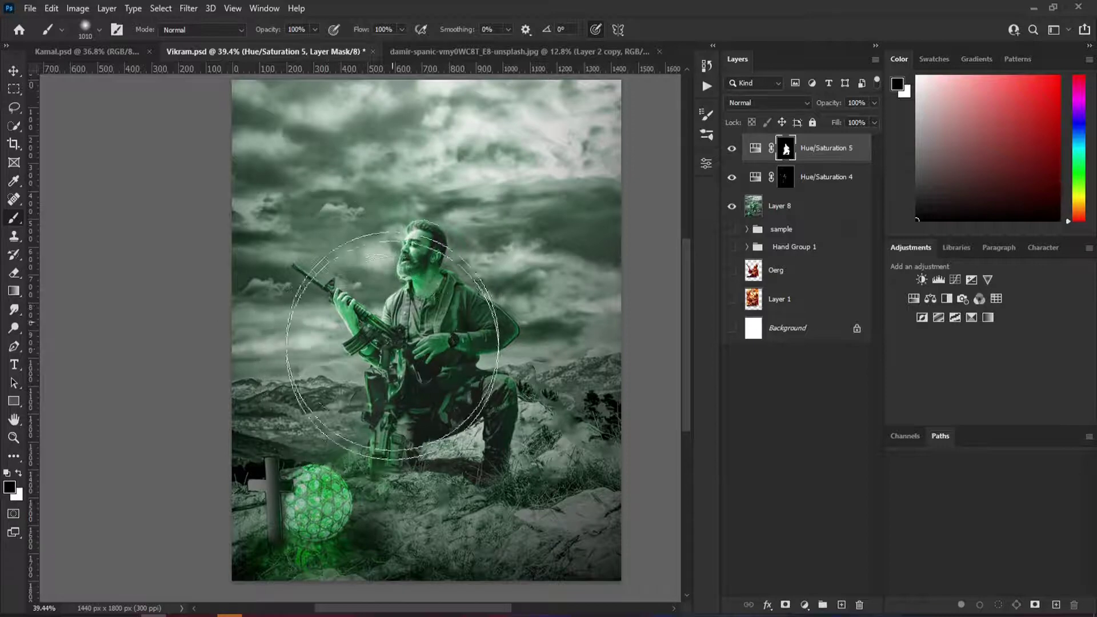
scroll(392, 346, up, 4)
Paint the Hue/Saturation 5 mask at 44% brush opacity, blending the head and arm and trimming the legs
key(x)
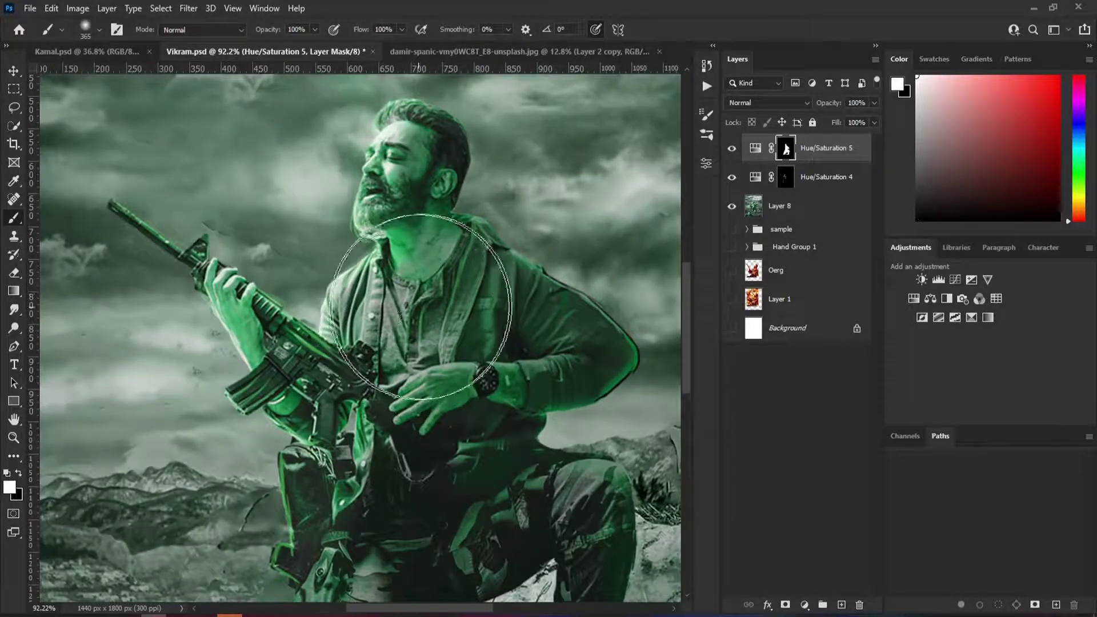
scroll(416, 245, up, 2)
key(4)
key(4)
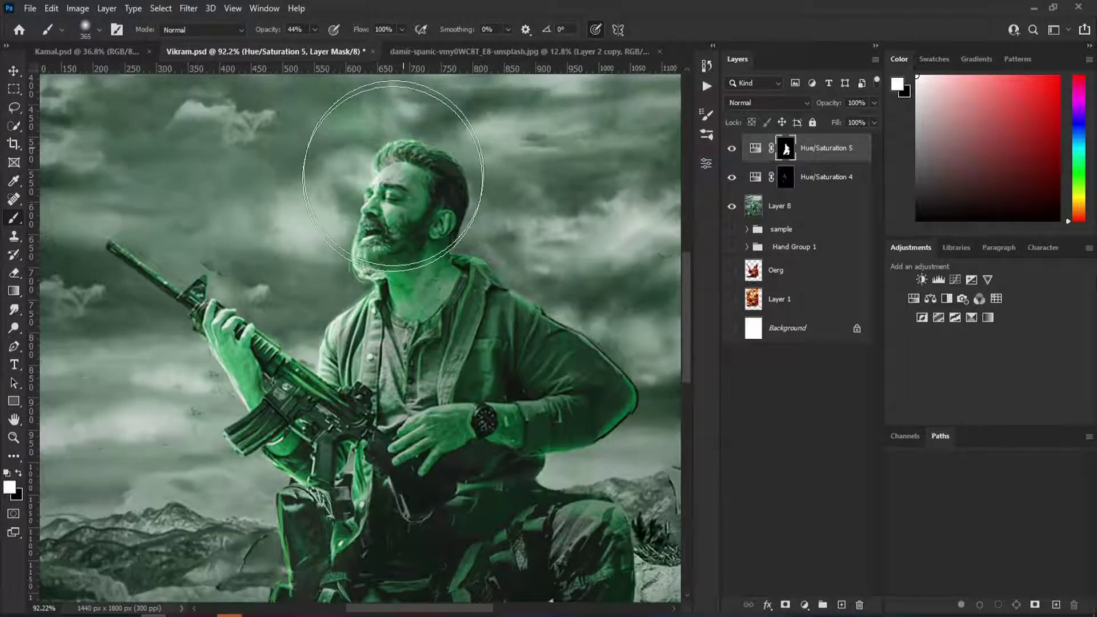
key(x)
scroll(395, 172, down, 5)
scroll(343, 282, down, 6)
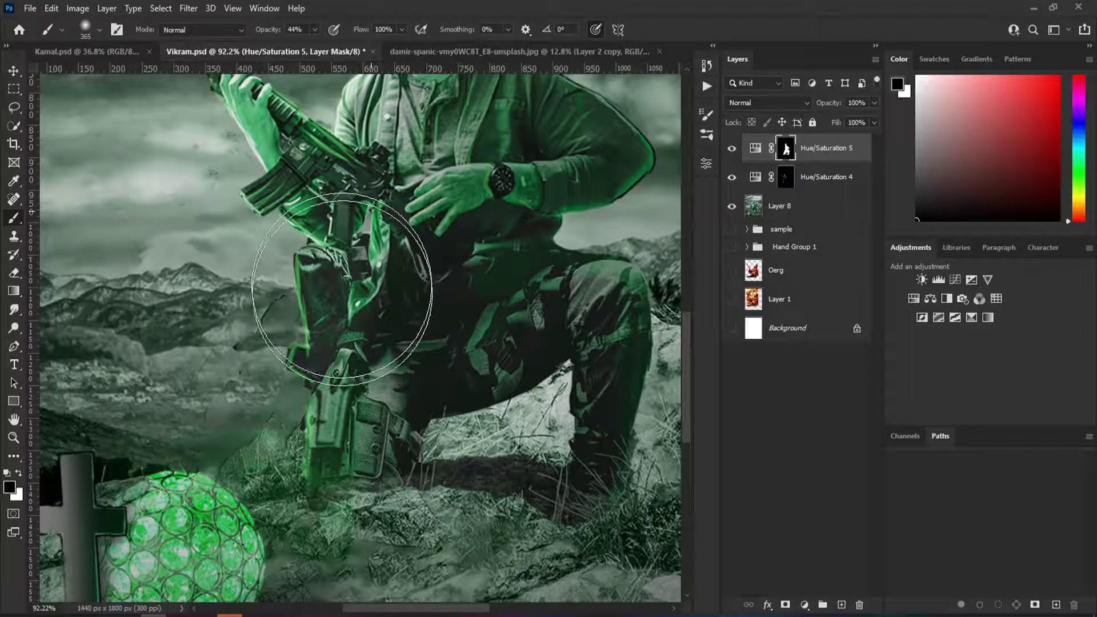
drag(404, 358, 372, 264)
scroll(372, 264, up, 5)
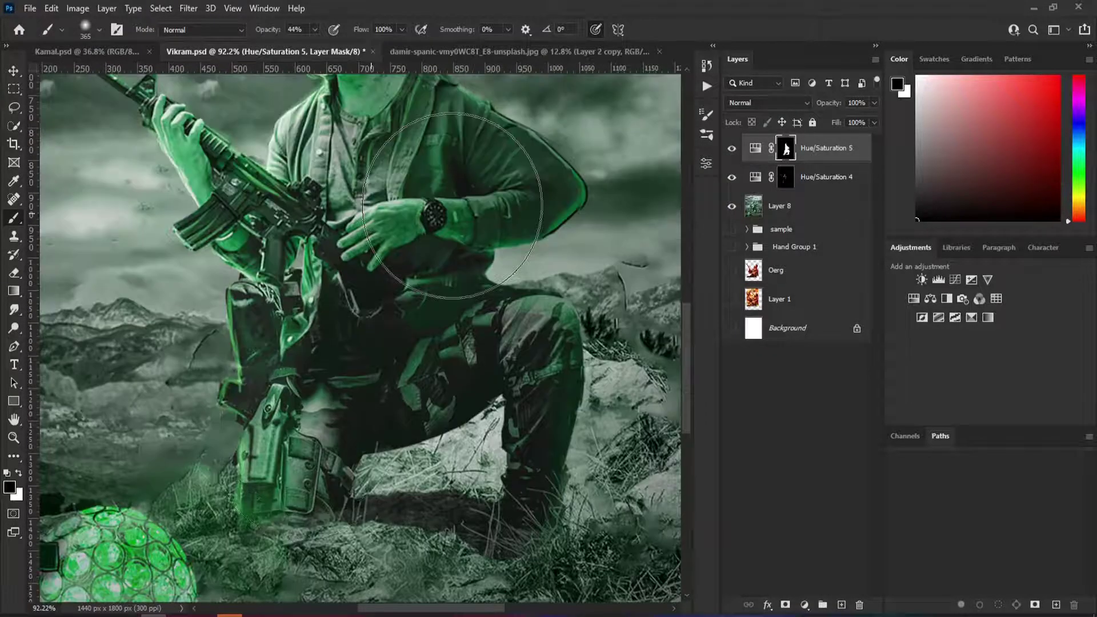
scroll(515, 240, up, 5)
scroll(543, 234, down, 2)
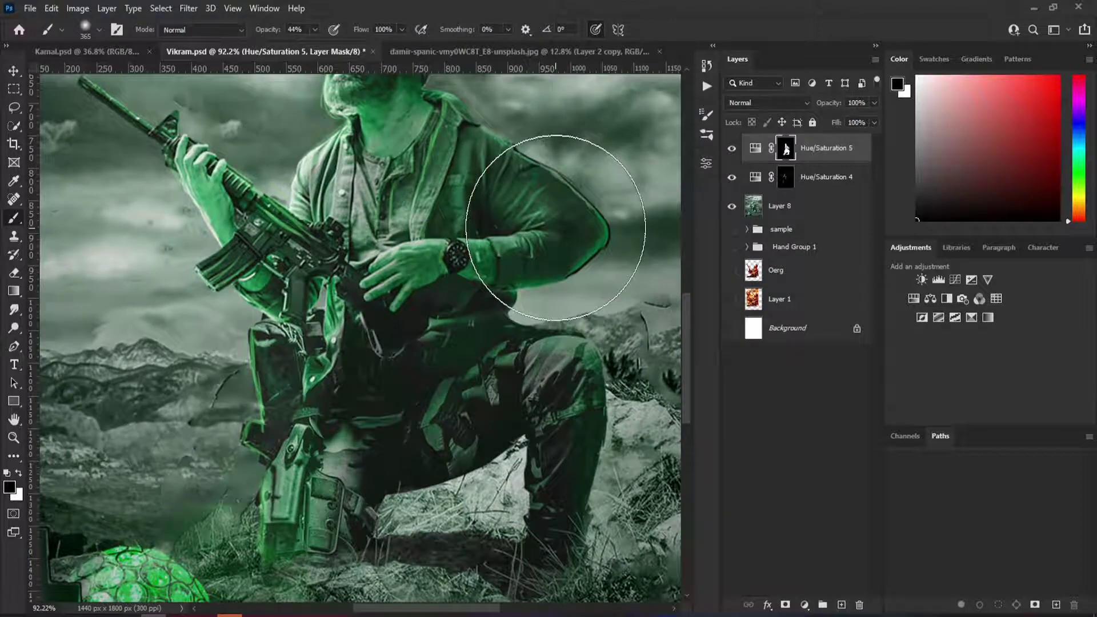
scroll(416, 343, down, 3)
scroll(436, 285, down, 4)
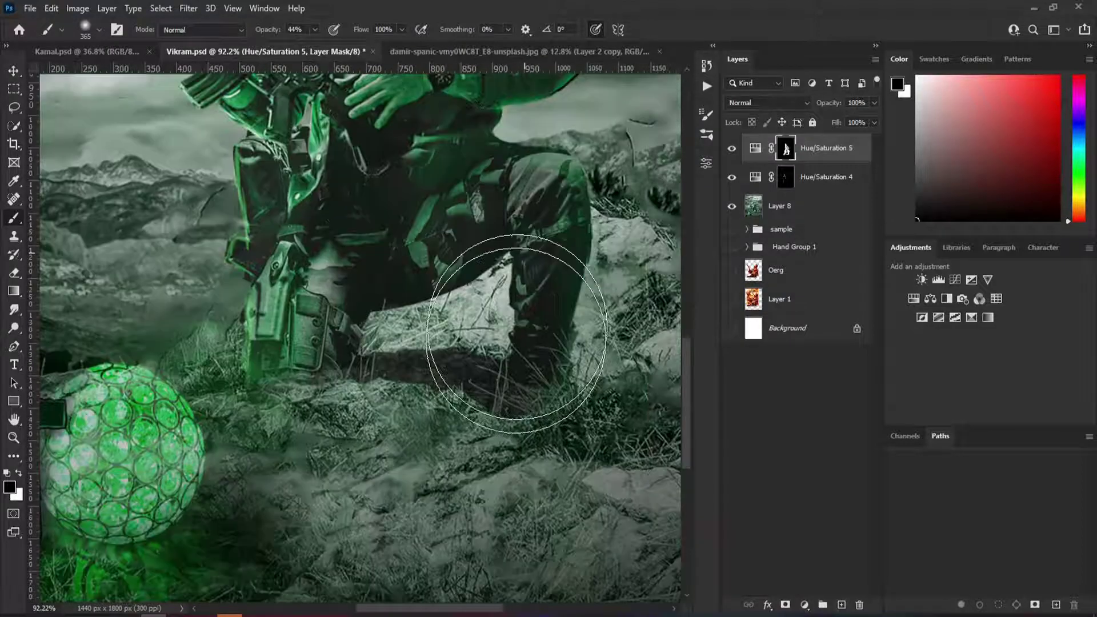
scroll(516, 334, down, 2)
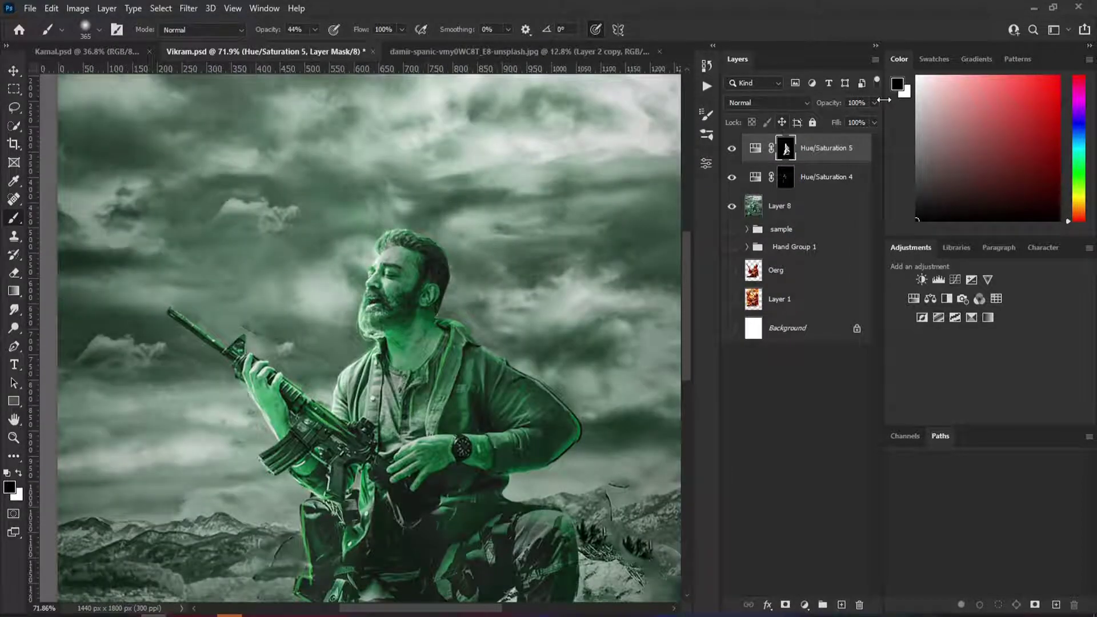
Duplicate the Hue/Saturation 5 adjustment and set the copy to 30% opacity
click(838, 146)
key(ctrl+j)
drag(874, 103, 836, 119)
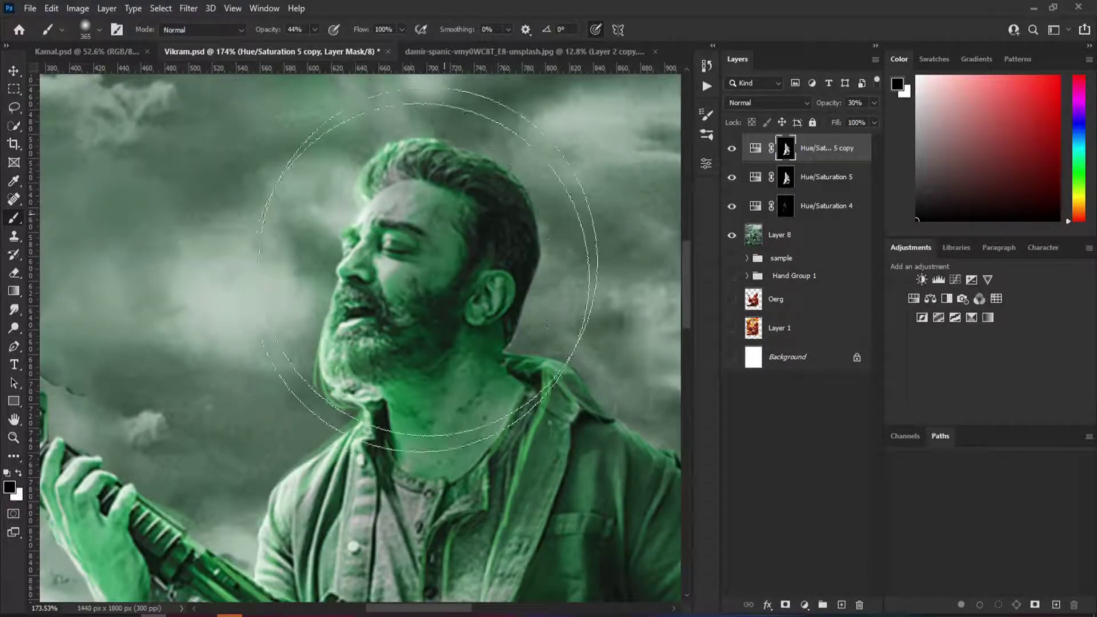
Paint white on the Hue/Saturation 5 mask around the man's face
click(786, 177)
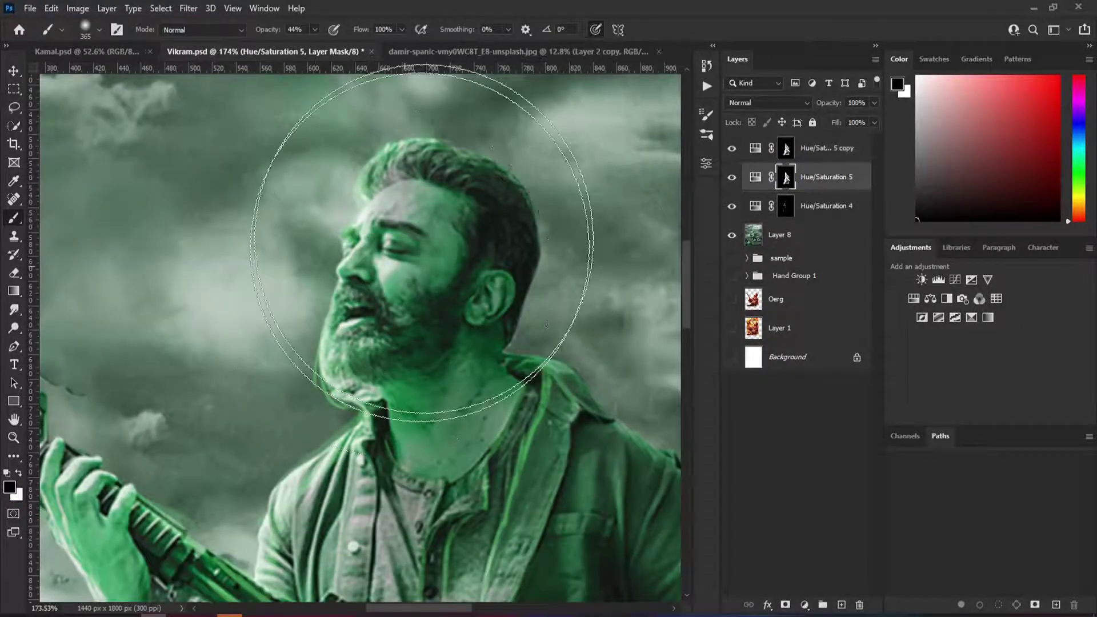
scroll(482, 314, down, 3)
key(x)
scroll(436, 277, down, 2)
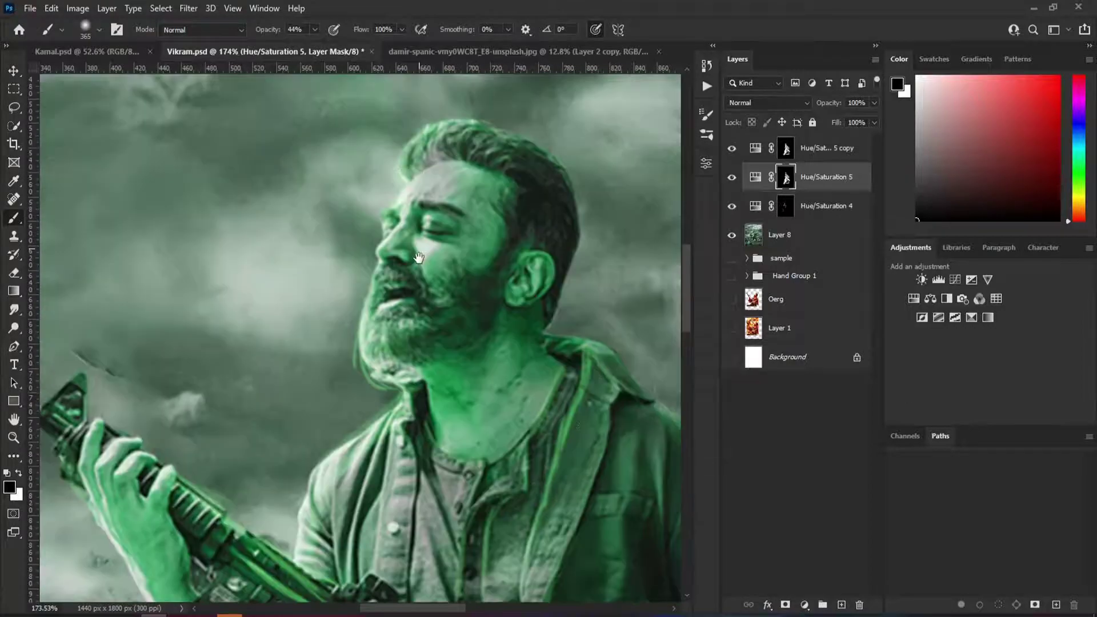
scroll(423, 273, down, 2)
scroll(412, 270, down, 2)
scroll(399, 266, up, 1)
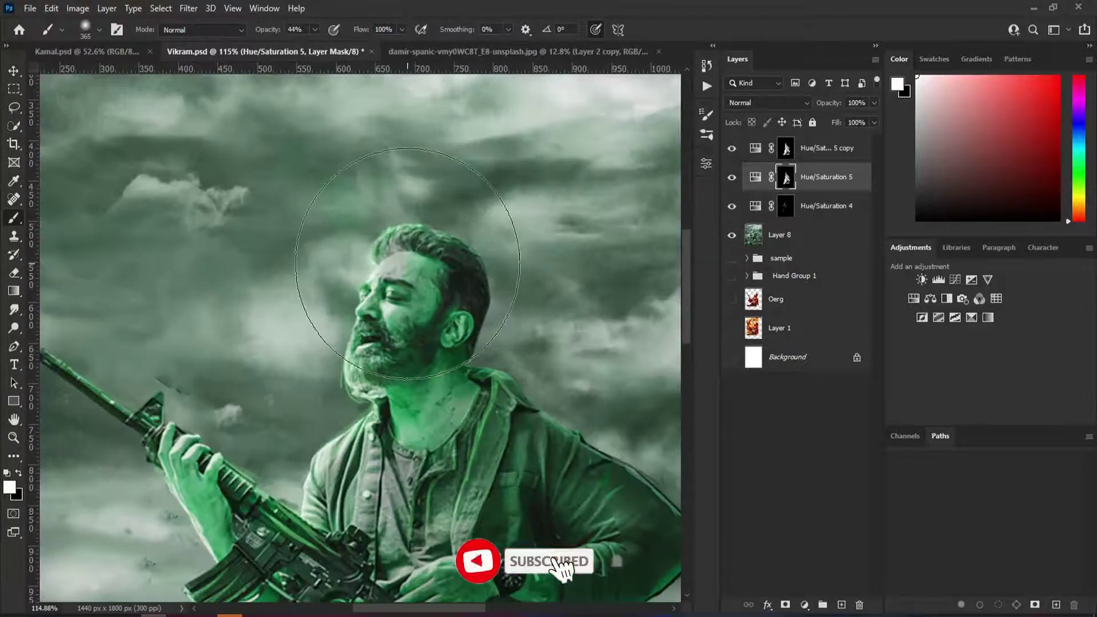
scroll(421, 307, up, 3)
scroll(452, 252, down, 5)
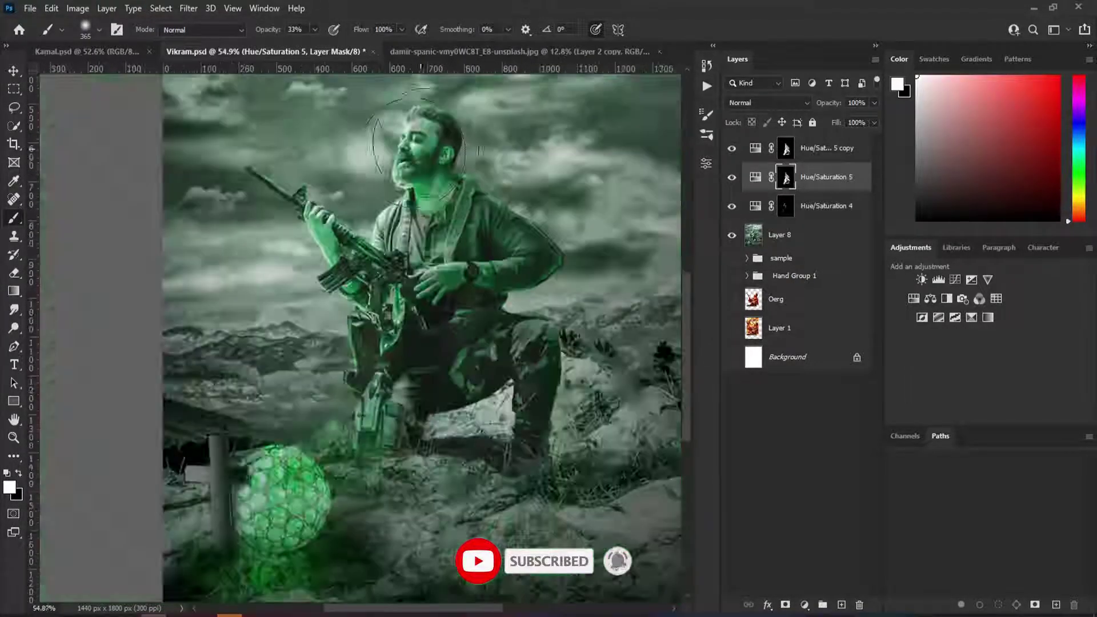
scroll(480, 194, up, 3)
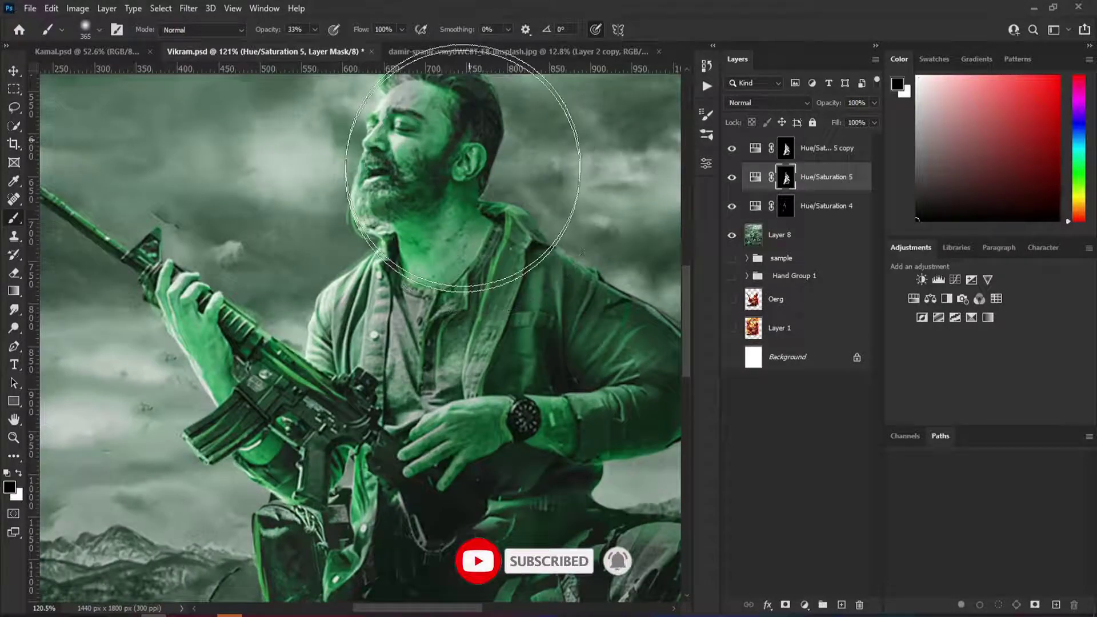
Touch up the duplicate adjustment's mask around the face, then bring up the Open dialog
key(alt+bracketright)
scroll(515, 342, down, 2)
scroll(400, 297, up, 6)
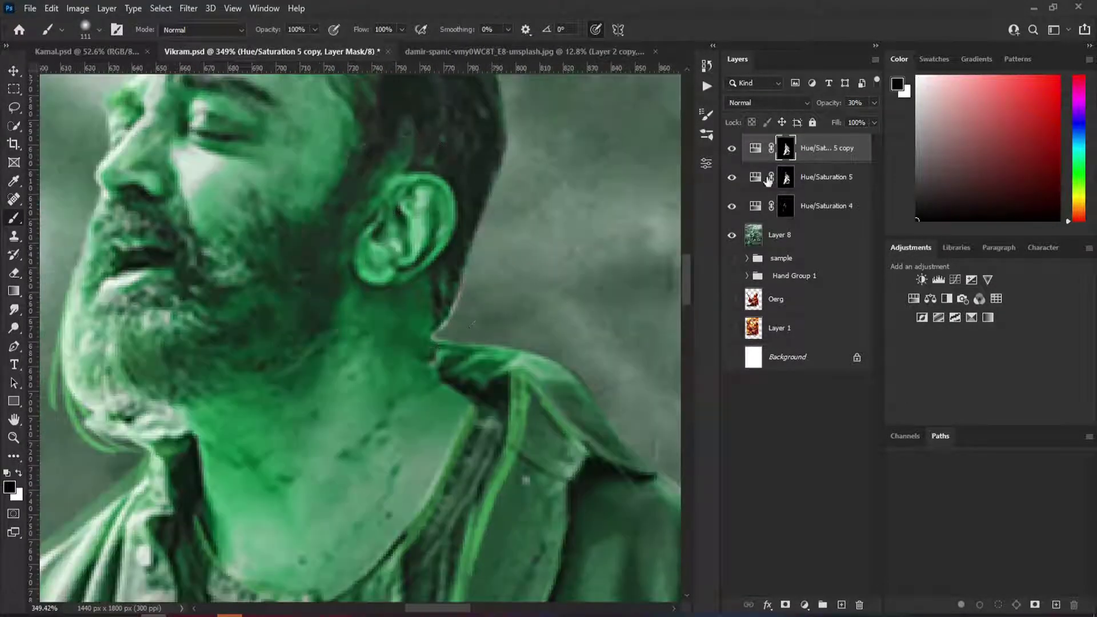
scroll(538, 244, down, 3)
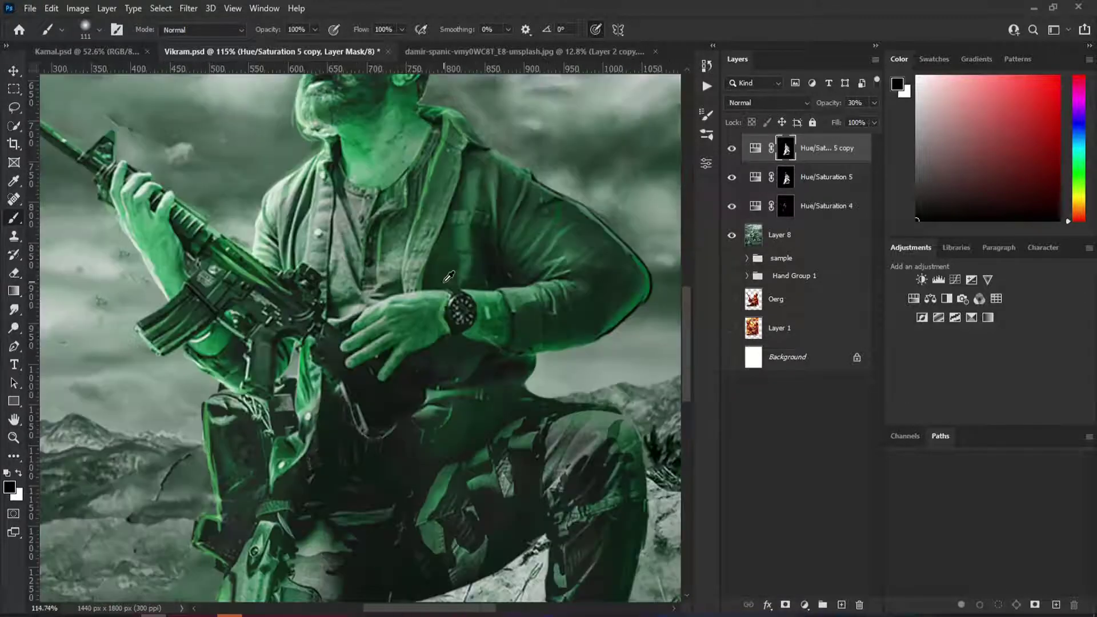
scroll(466, 306, down, 2)
scroll(466, 306, down, 2)
scroll(403, 308, up, 1)
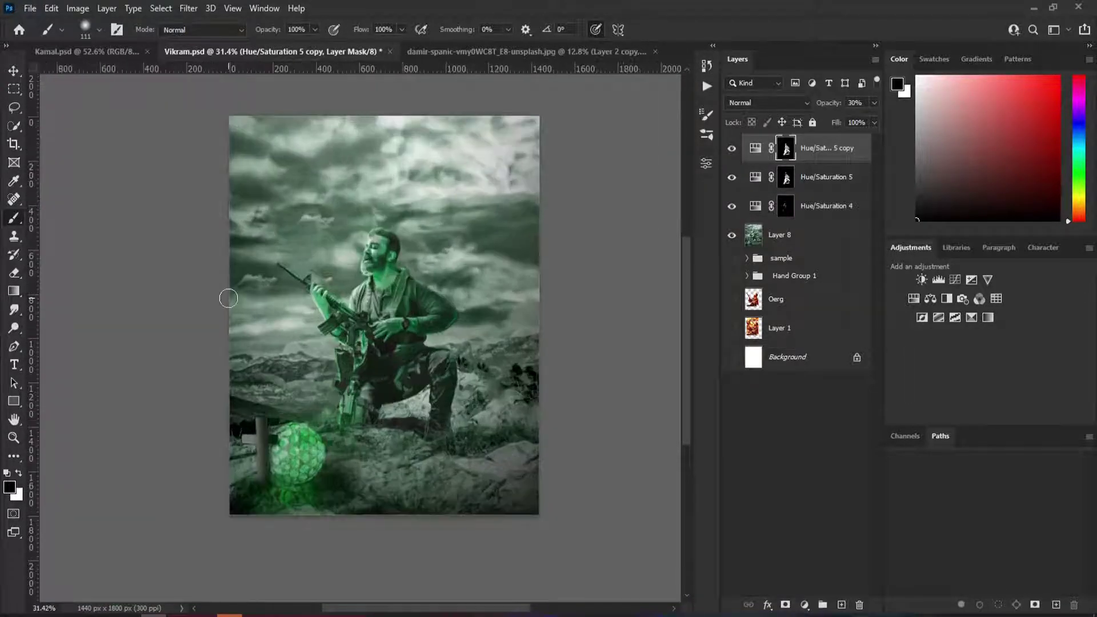
key(ctrl+o)
mouse_move(805, 332)
mouse_down()
mouse_move(797, 212)
mouse_move(805, 338)
mouse_move(793, 421)
mouse_up()
Search Google Images for 'fire hill' and save the Large Fire On Hill image as 1.jpg
scroll(529, 375, up, 2)
scroll(530, 376, up, 5)
scroll(530, 376, up, 5)
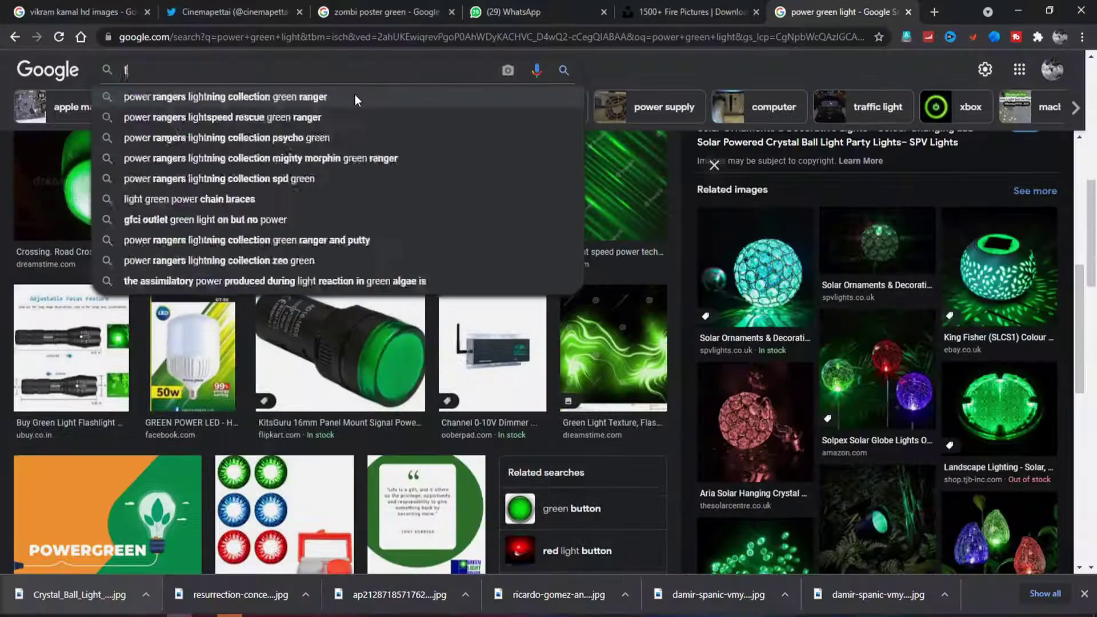
text(ire city)
key(Return)
click(239, 81)
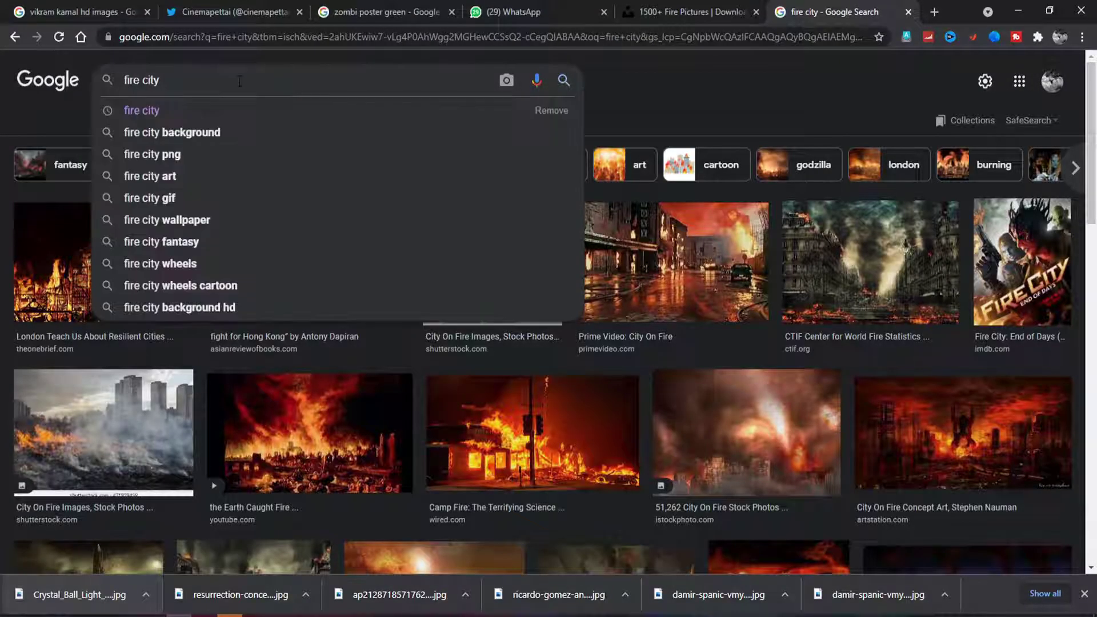
key(BackSpace)
key(BackSpace)
key(BackSpace)
text(hill)
key(Return)
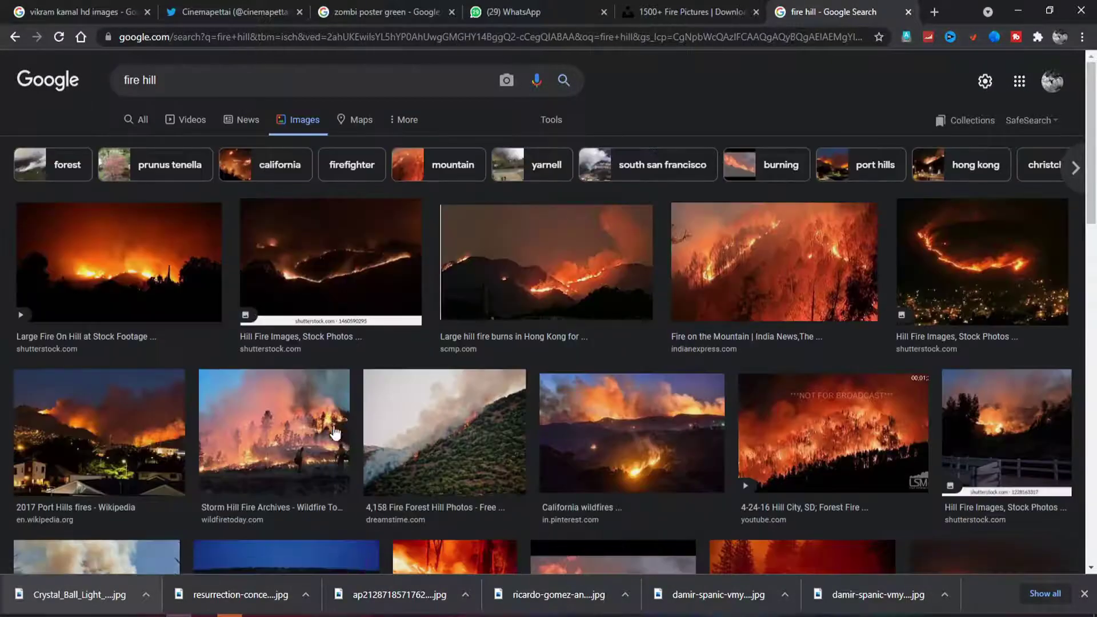
click(114, 263)
right_click(852, 169)
click(880, 343)
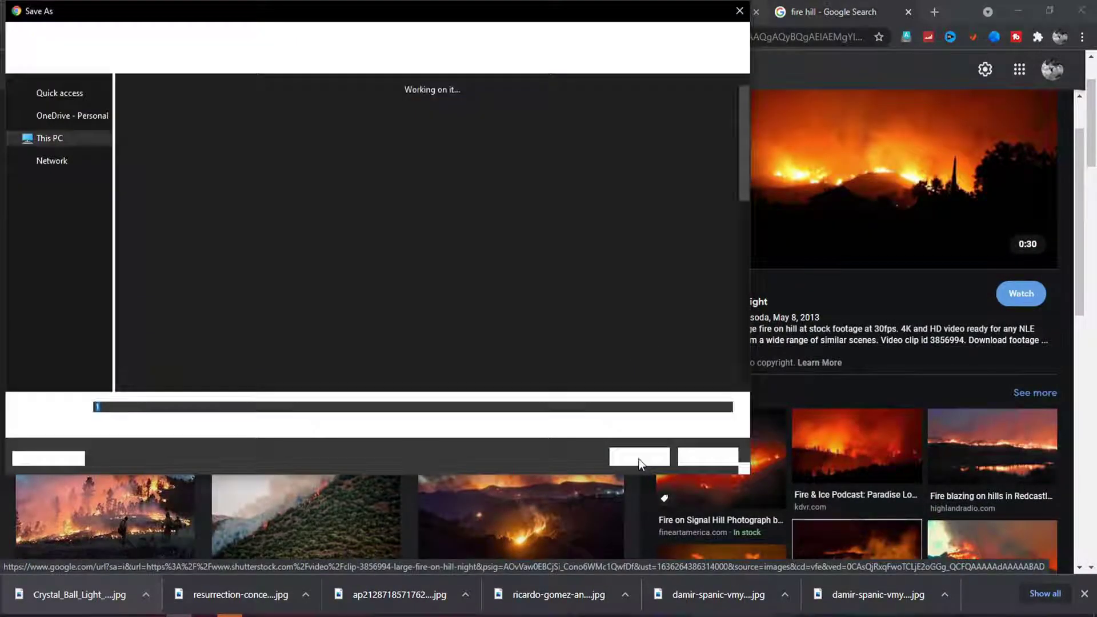
click(641, 457)
Search 'light', filter to bright images, and save the starry light image
click(433, 86)
text(l)
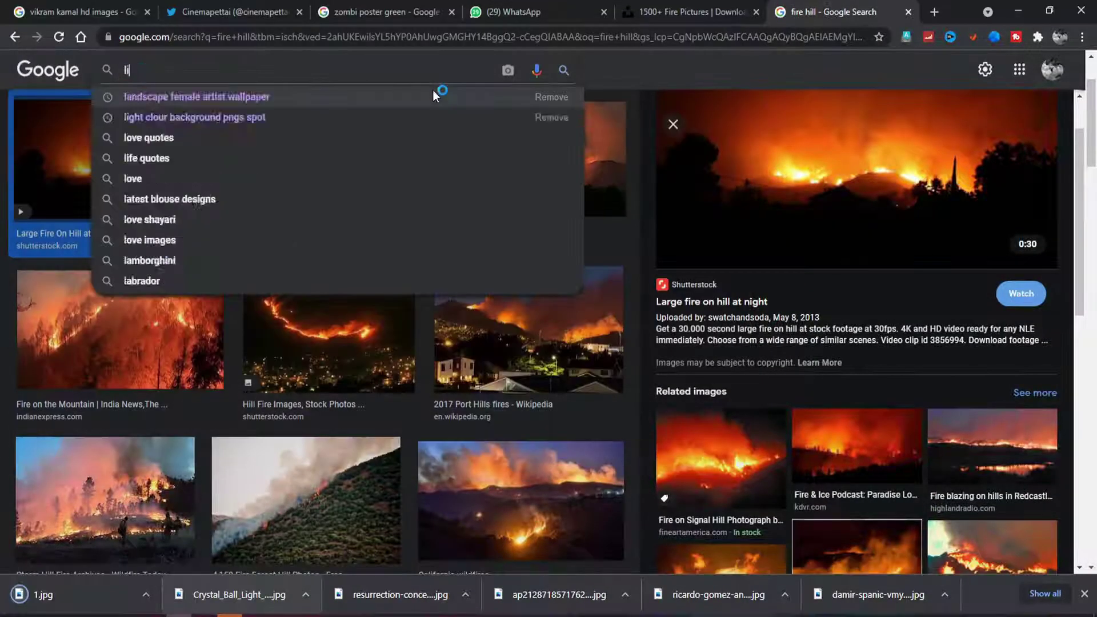
text(ight)
key(Return)
click(356, 167)
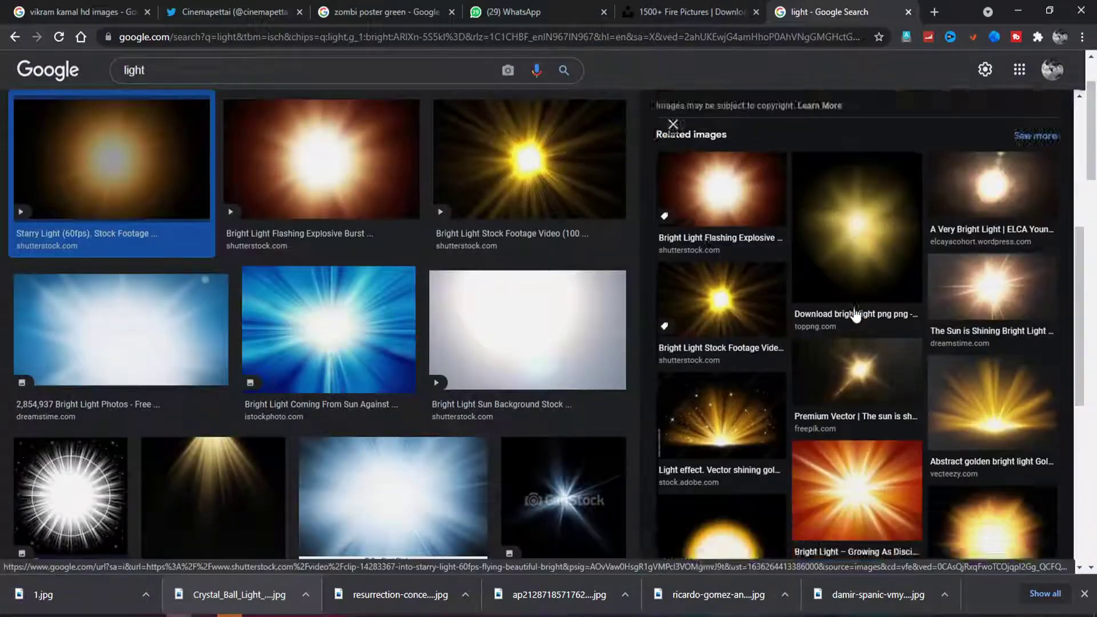
right_click(929, 138)
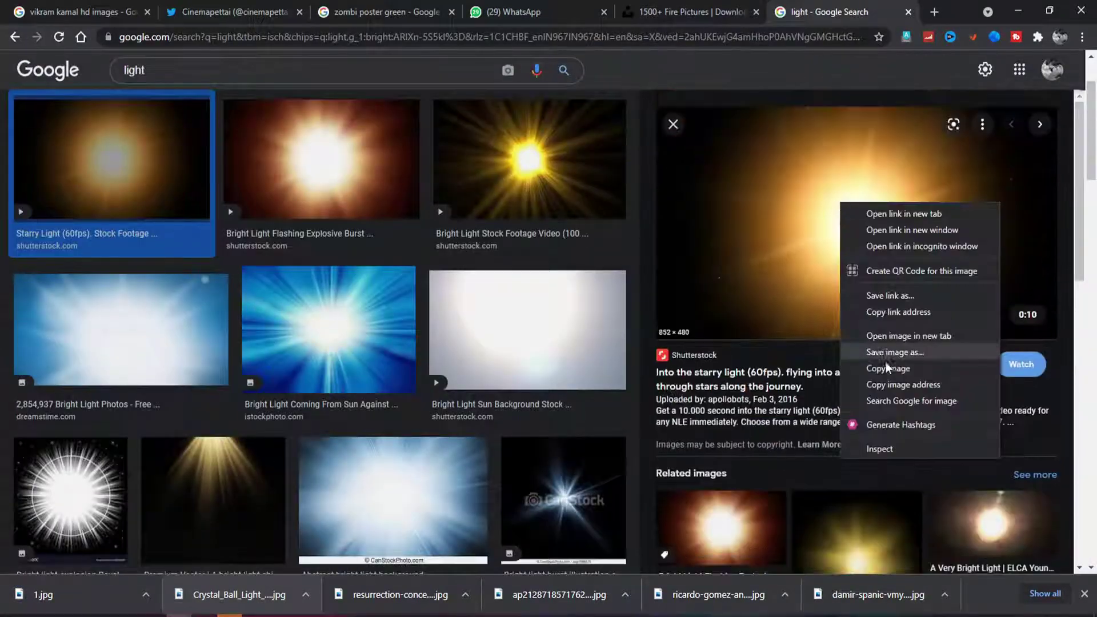
click(991, 350)
key(Return)
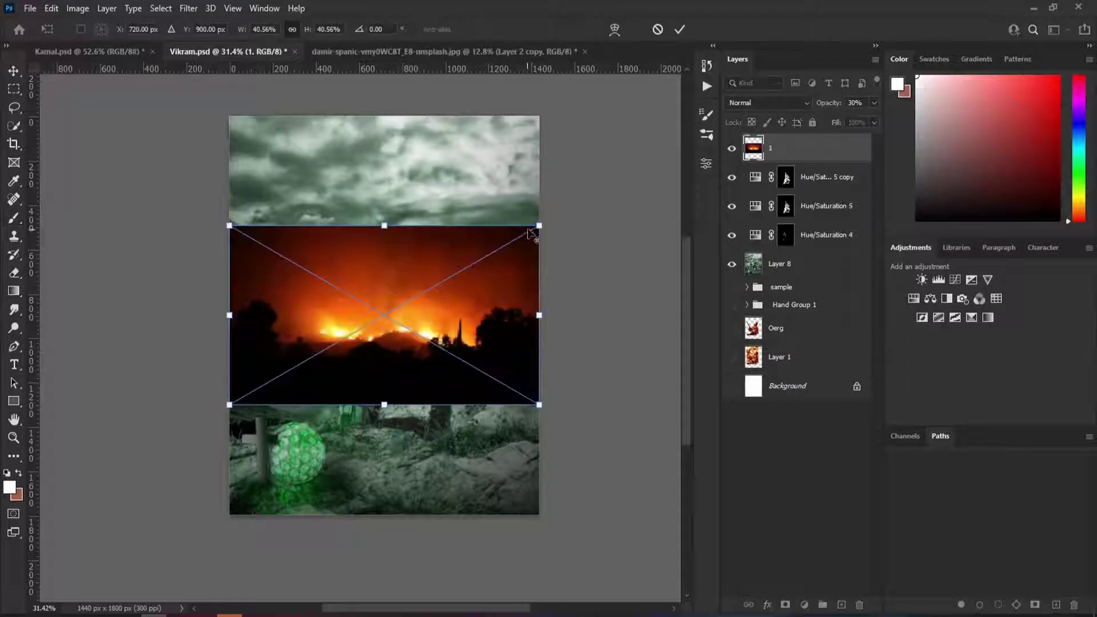
Set the fire layer to Saturation blending and move it beside the kneeling soldier
click(766, 102)
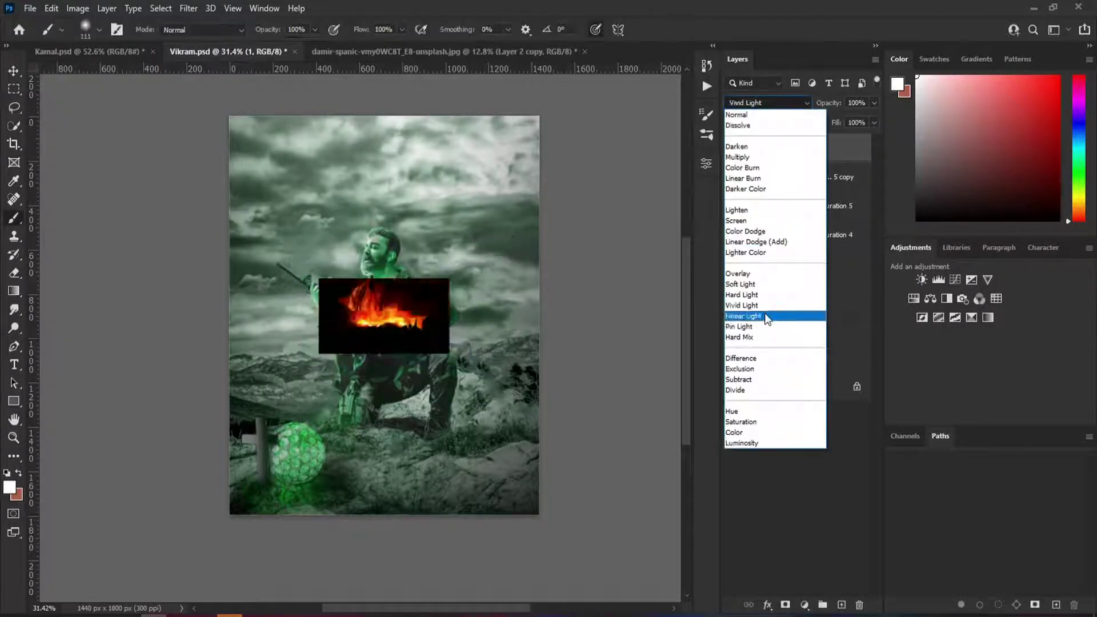
click(771, 423)
key(v)
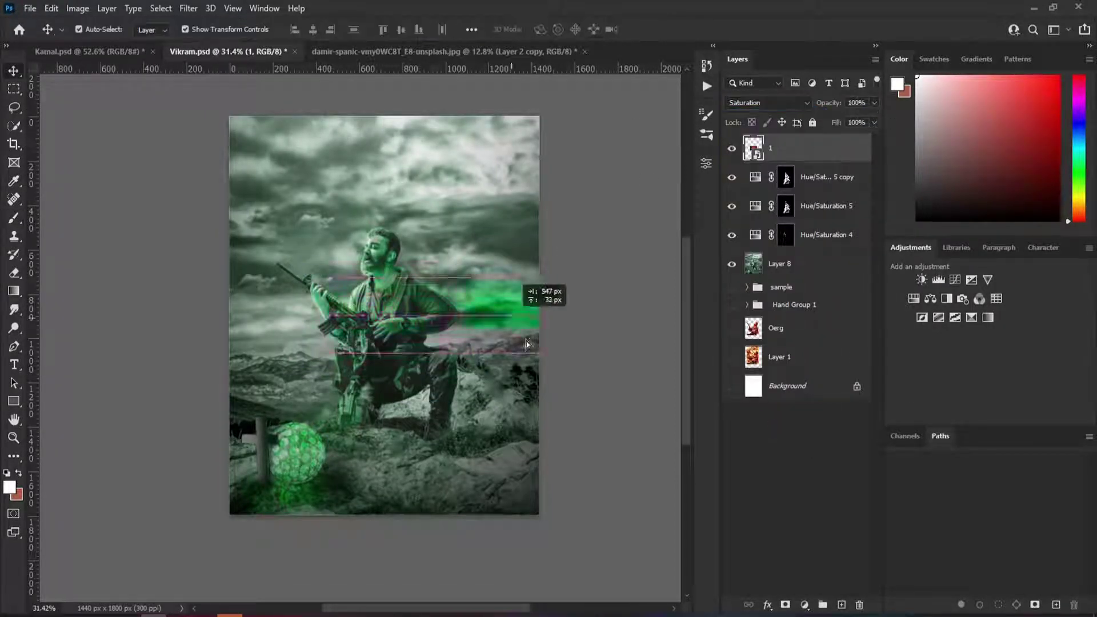
scroll(539, 317, up, 3)
click(766, 102)
drag(457, 371, 370, 309)
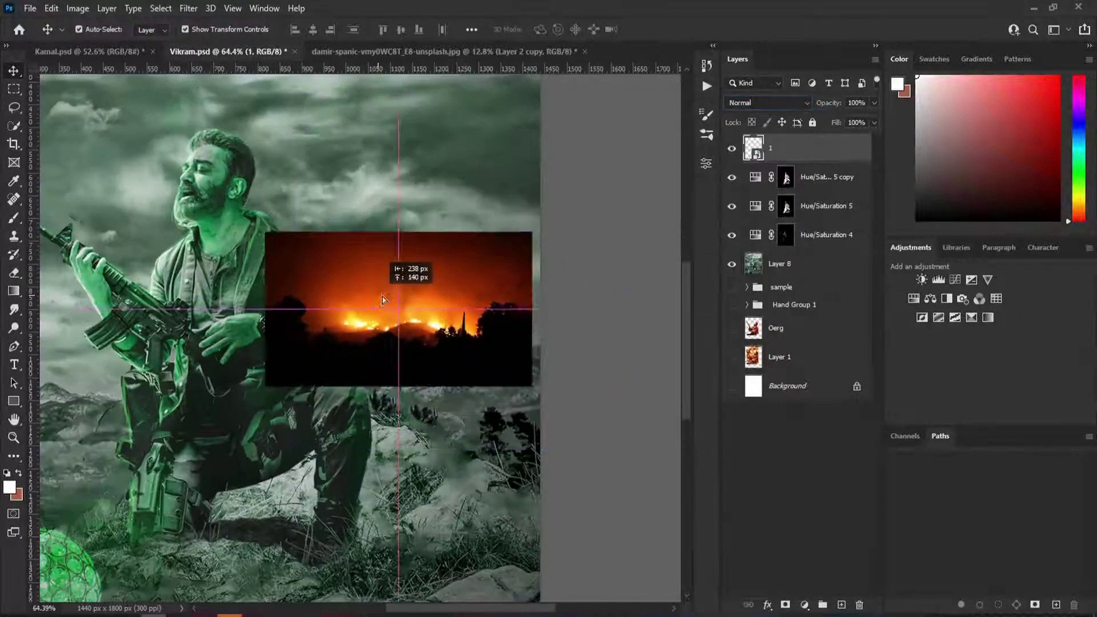
Add a layer mask to the fire image and paint away its hard edges in black
click(786, 604)
key(b)
key(d)
key(x)
drag(280, 188, 320, 354)
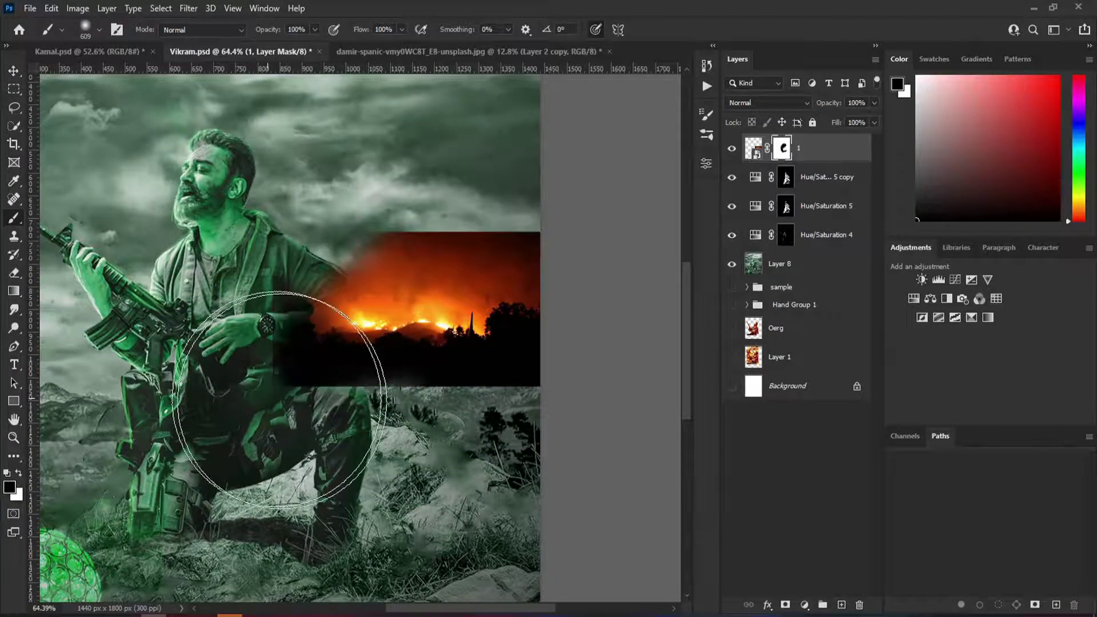
mouse_move(331, 404)
mouse_down()
mouse_move(269, 404)
mouse_move(271, 442)
mouse_move(466, 417)
mouse_move(564, 245)
mouse_move(441, 246)
mouse_move(508, 223)
mouse_move(497, 293)
mouse_up()
Scale and tilt the fire down onto the distant right hill with Free Transform
key(ctrl+t)
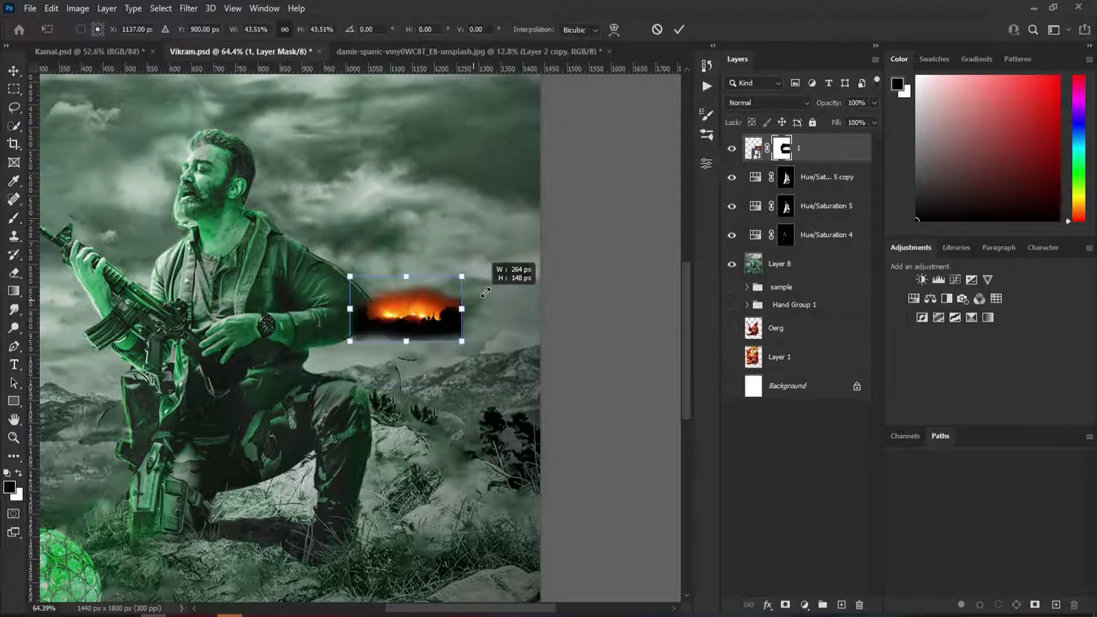
scroll(583, 286, up, 5)
mouse_move(523, 366)
mouse_down()
mouse_move(546, 305)
mouse_move(503, 240)
mouse_move(503, 160)
mouse_up()
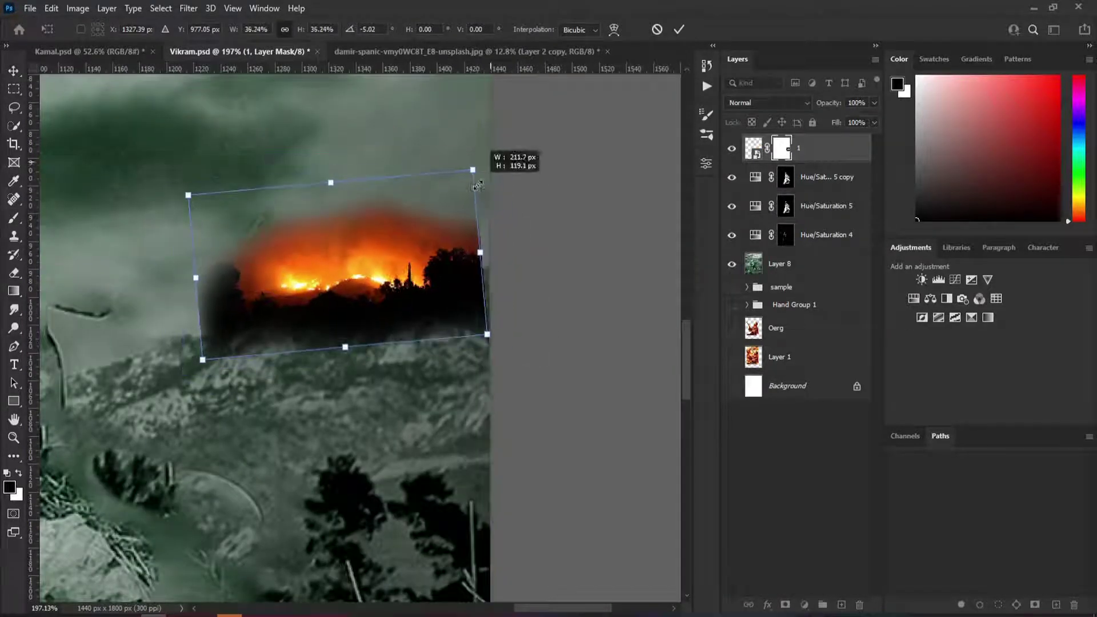
key(Return)
scroll(431, 240, down, 5)
scroll(426, 235, up, 5)
scroll(395, 251, down, 1)
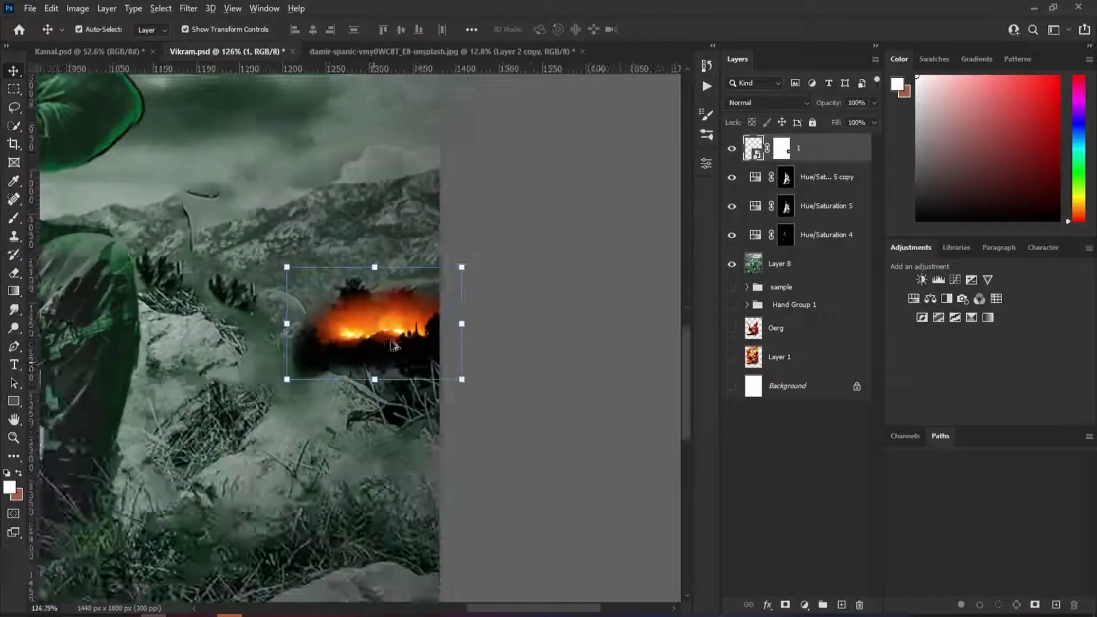
scroll(383, 260, down, 2)
scroll(381, 260, up, 5)
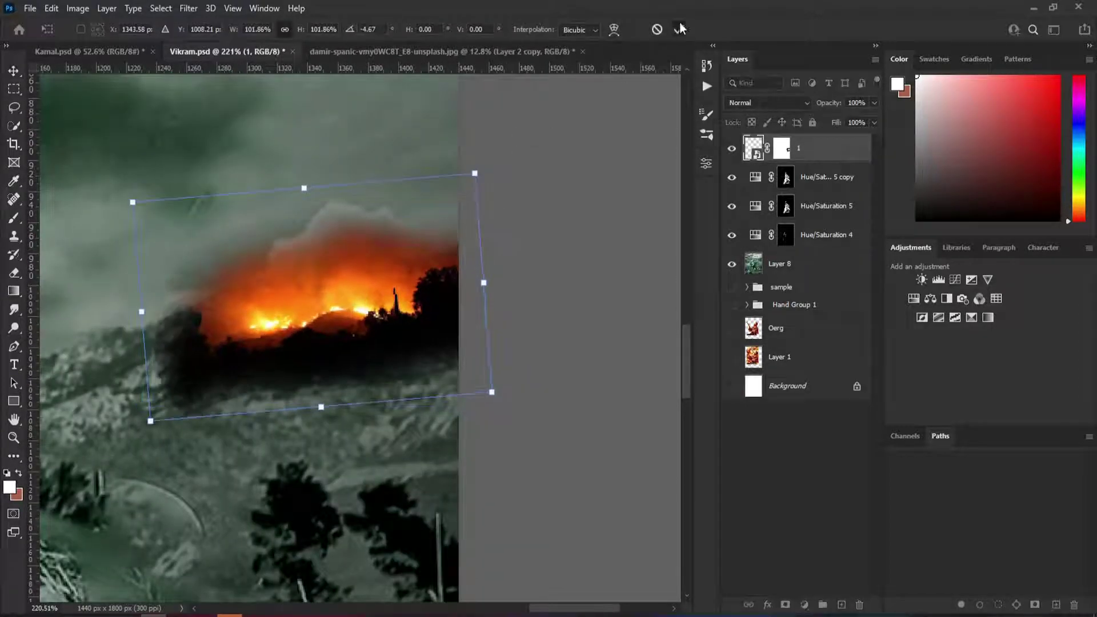
Touch up the fire mask with the brush and add a new empty layer above
key(b)
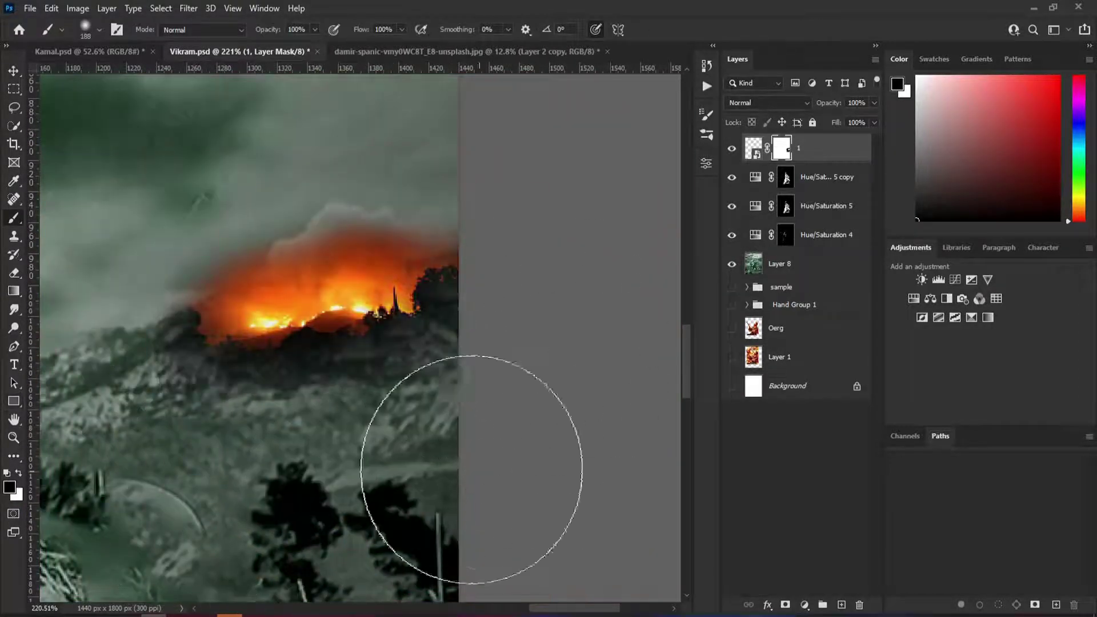
key(x)
scroll(377, 382, up, 3)
key(x)
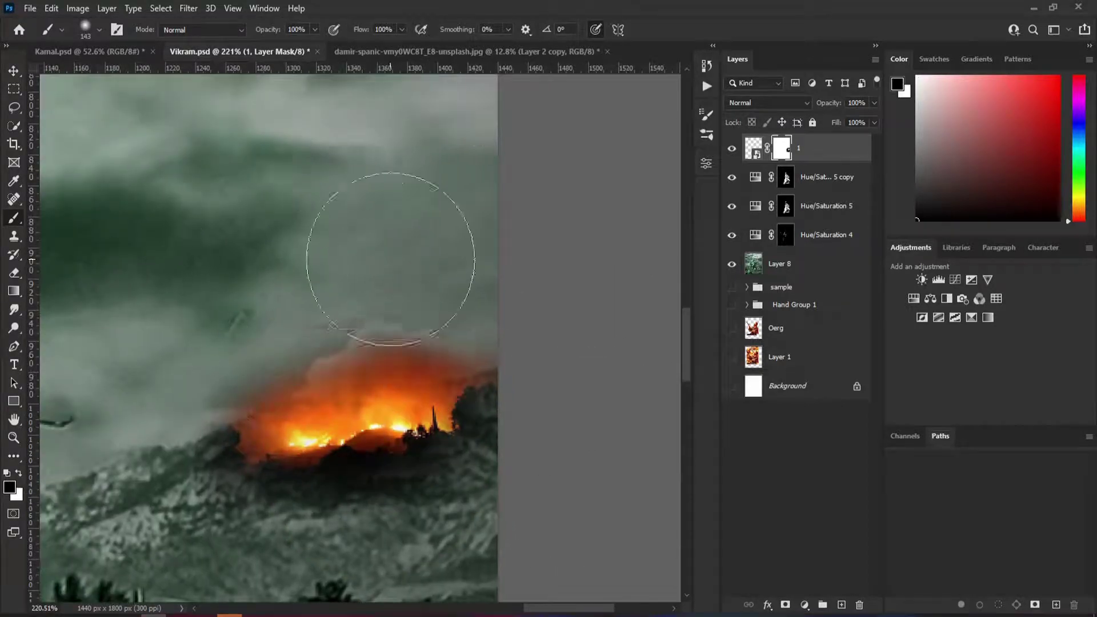
scroll(412, 297, down, 5)
scroll(436, 340, down, 1)
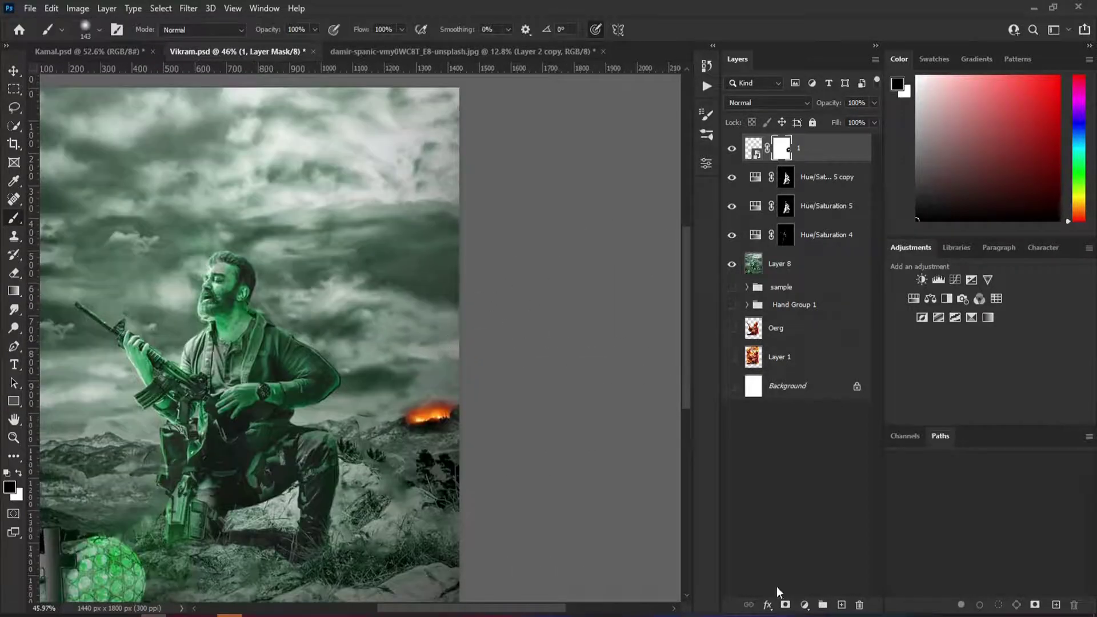
key(ctrl+shift+alt+n)
Stroke Pen-drawn lines from the fire with a small fire-orange brush
alt+click(423, 414)
right_click(342, 288)
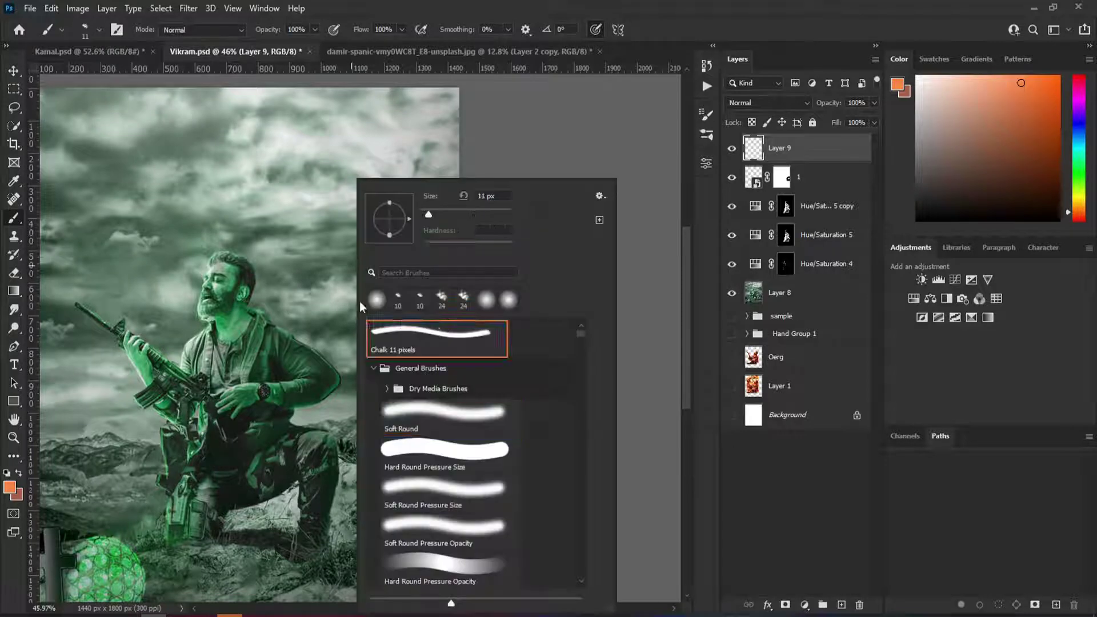
double_click(385, 338)
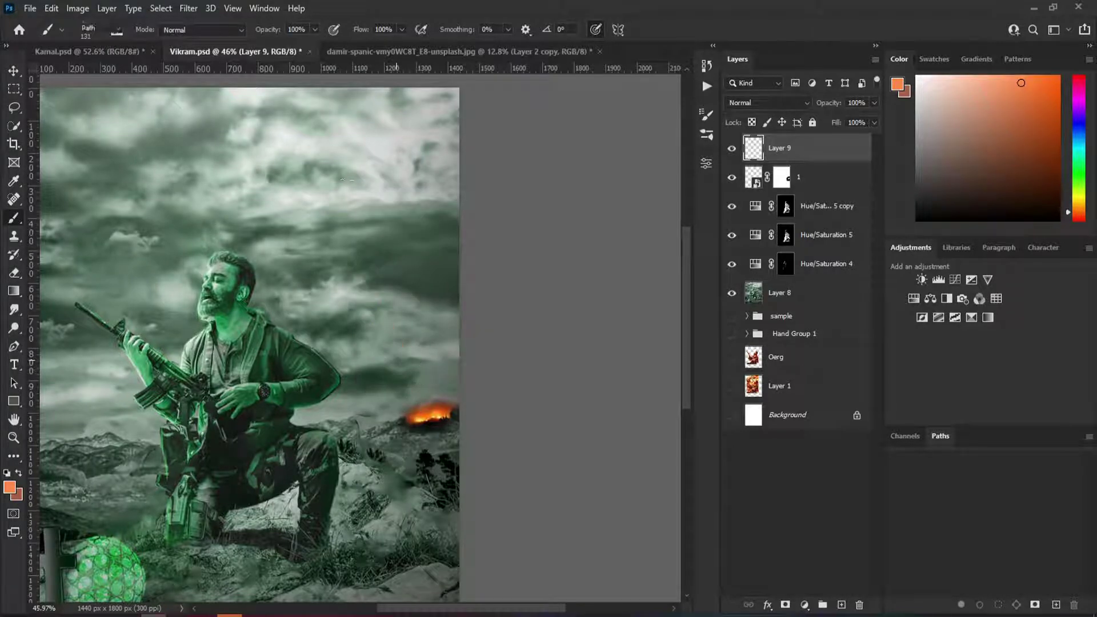
key(p)
click(323, 161)
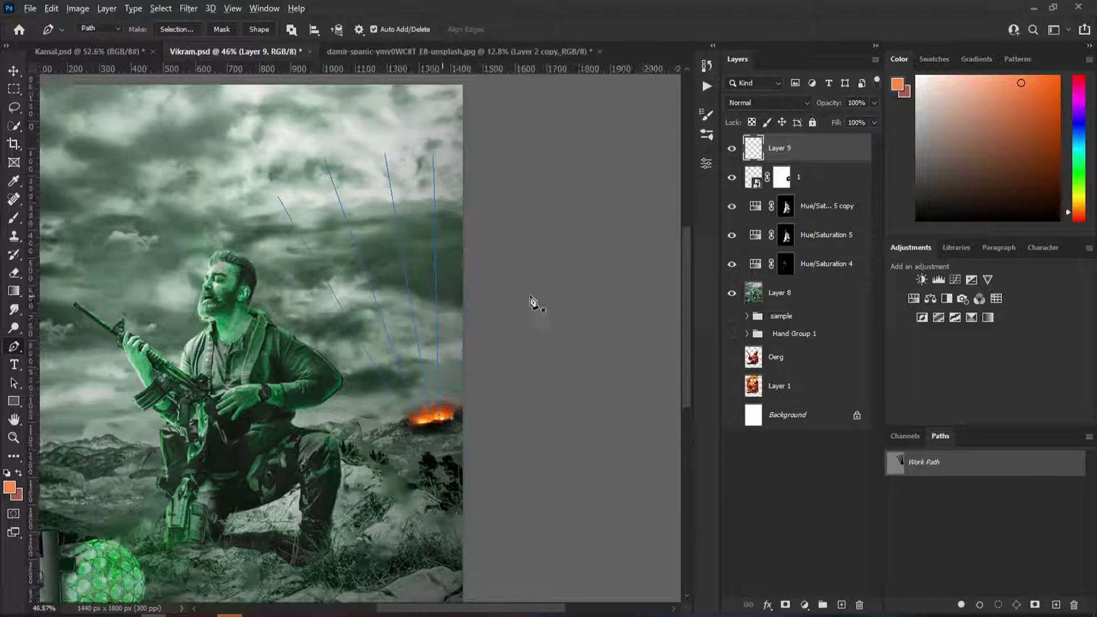
right_click(389, 322)
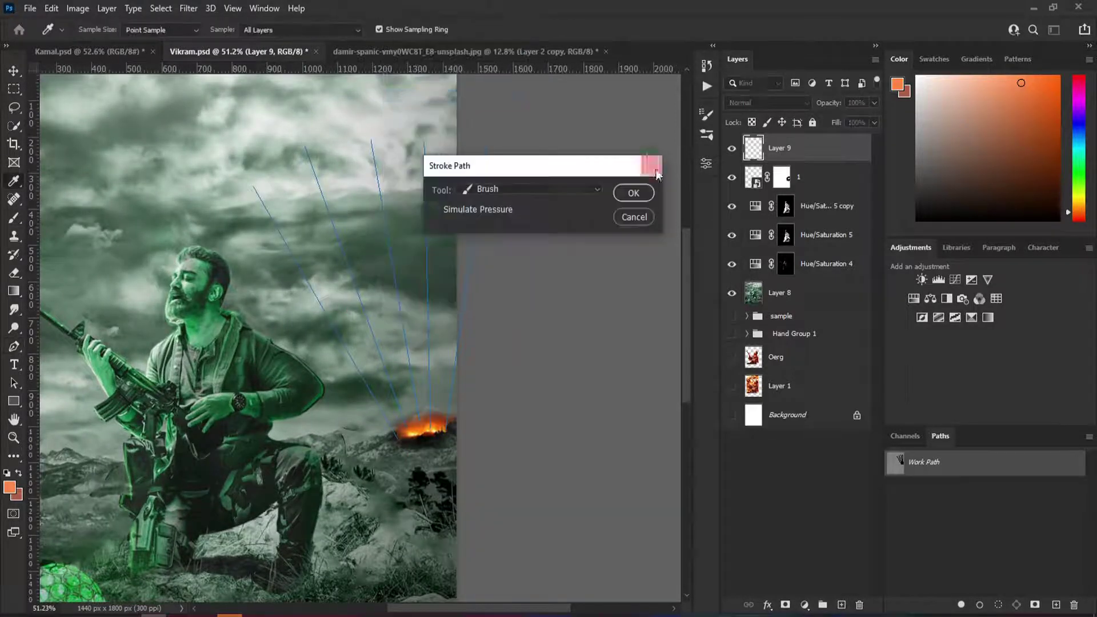
click(632, 191)
Shift the beam lines' hue and set their layer to Color blending
key(ctrl+u)
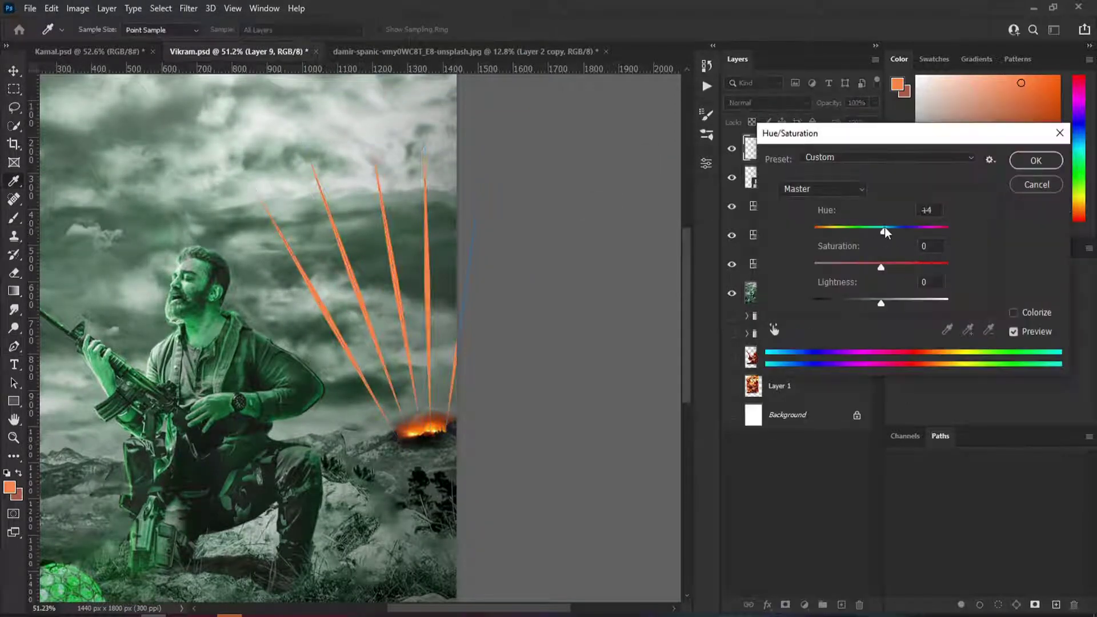
click(1036, 160)
click(766, 102)
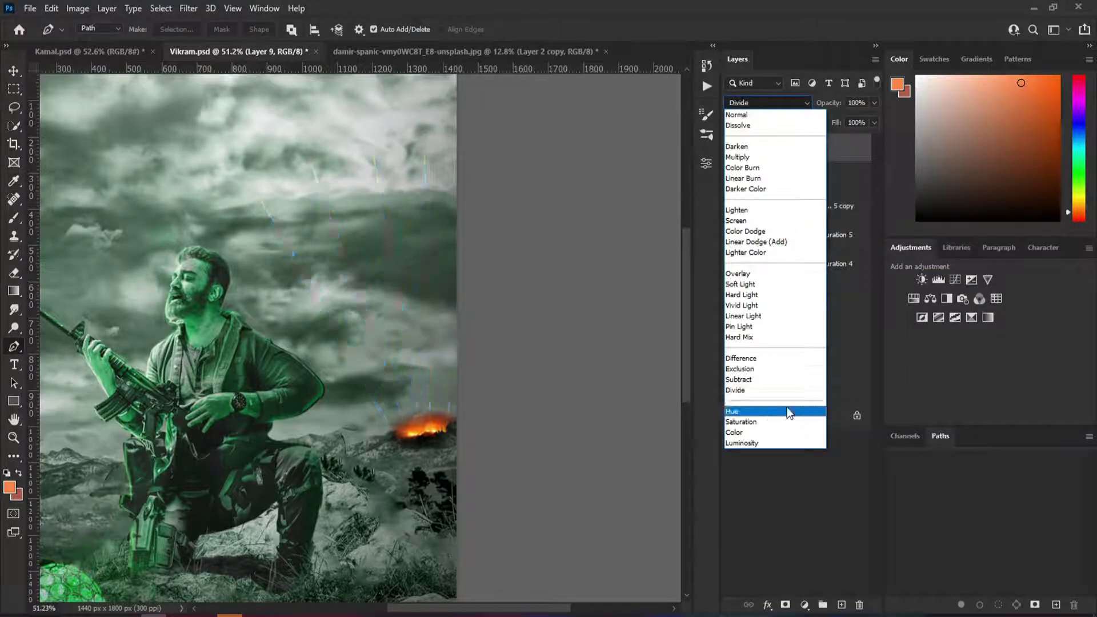
click(786, 440)
On a new layer, load a broad brush with a lighter orange sampled from a beam
key(ctrl+shift+alt+n)
scroll(246, 234, up, 2)
key(b)
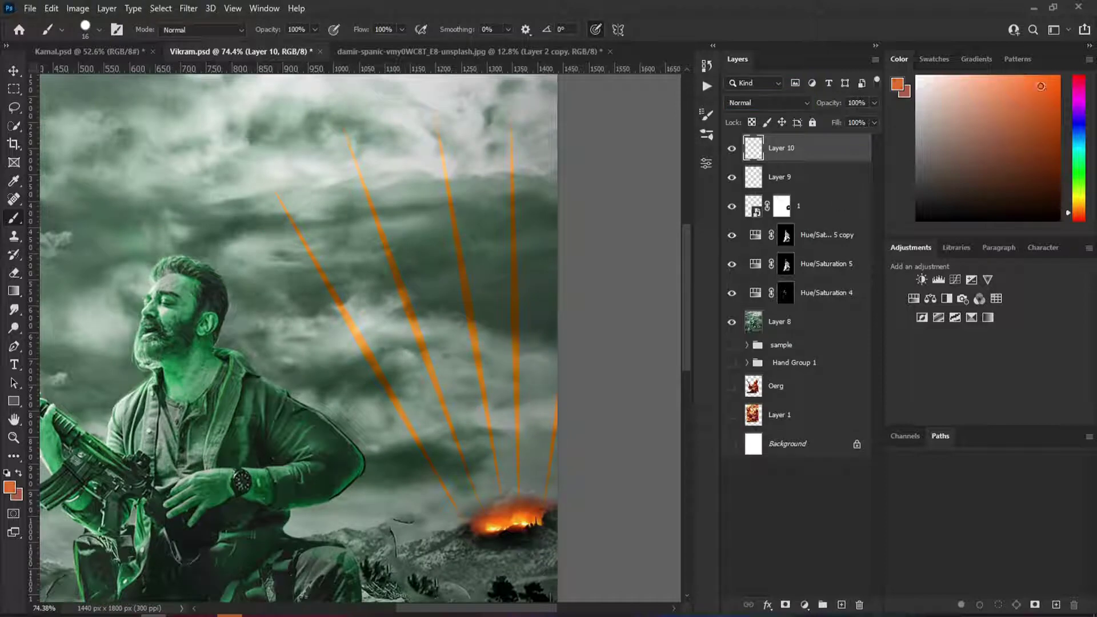
alt+click(340, 292)
drag(380, 455, 400, 455)
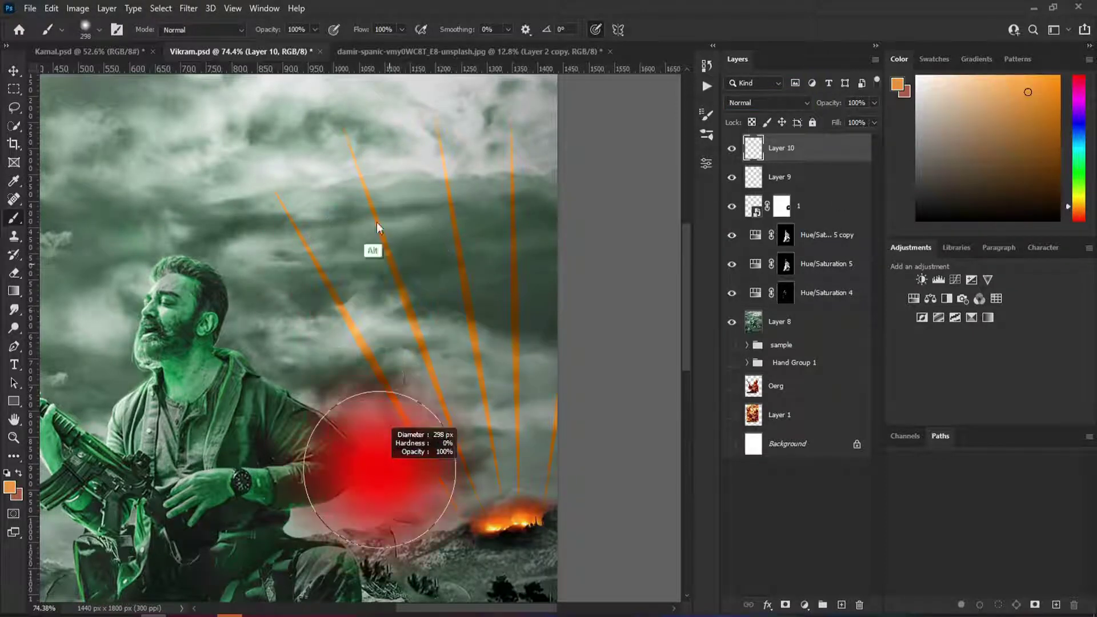
right_click(316, 234)
click(298, 218)
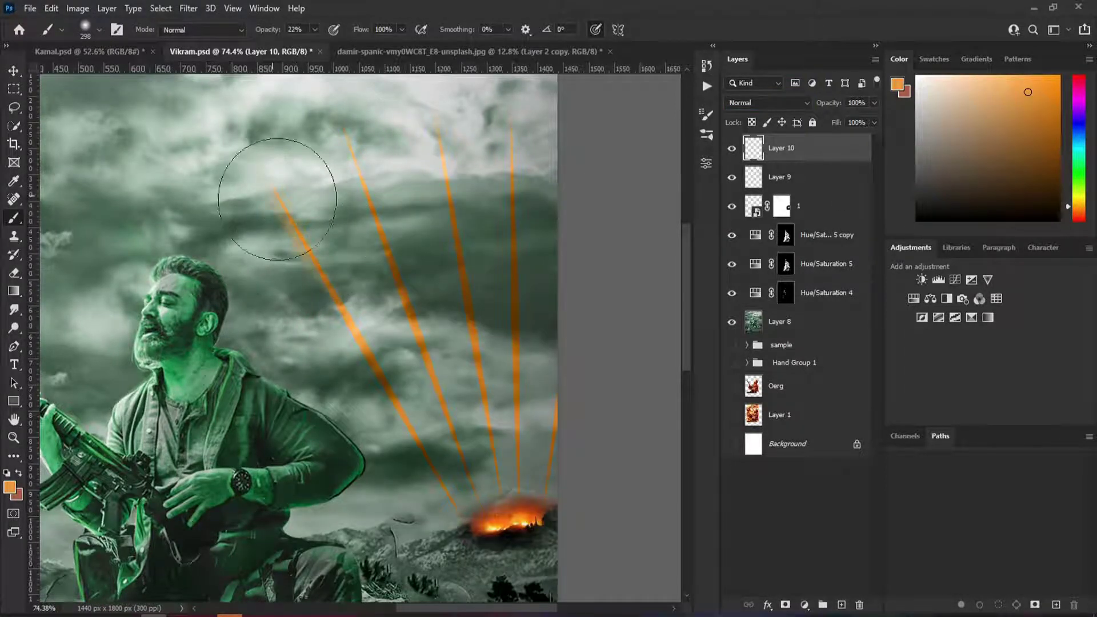
Paint soft orange beams from the fire up into the clouds with a ~130 px brush
mouse_move(405, 424)
mouse_down()
mouse_move(350, 246)
mouse_move(422, 259)
mouse_up()
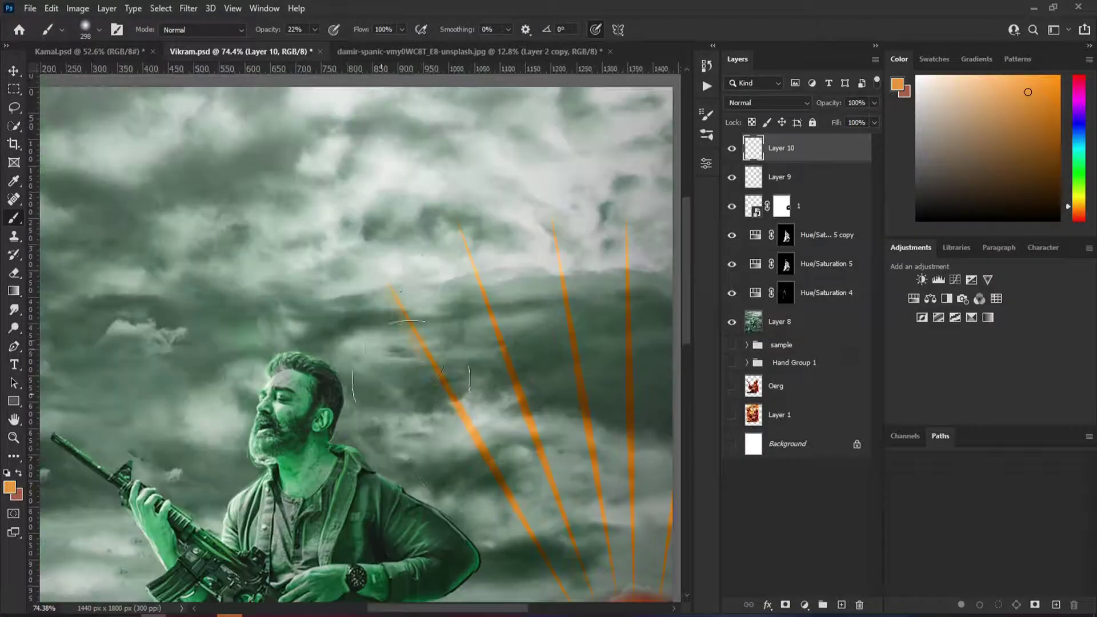
drag(419, 356, 371, 356)
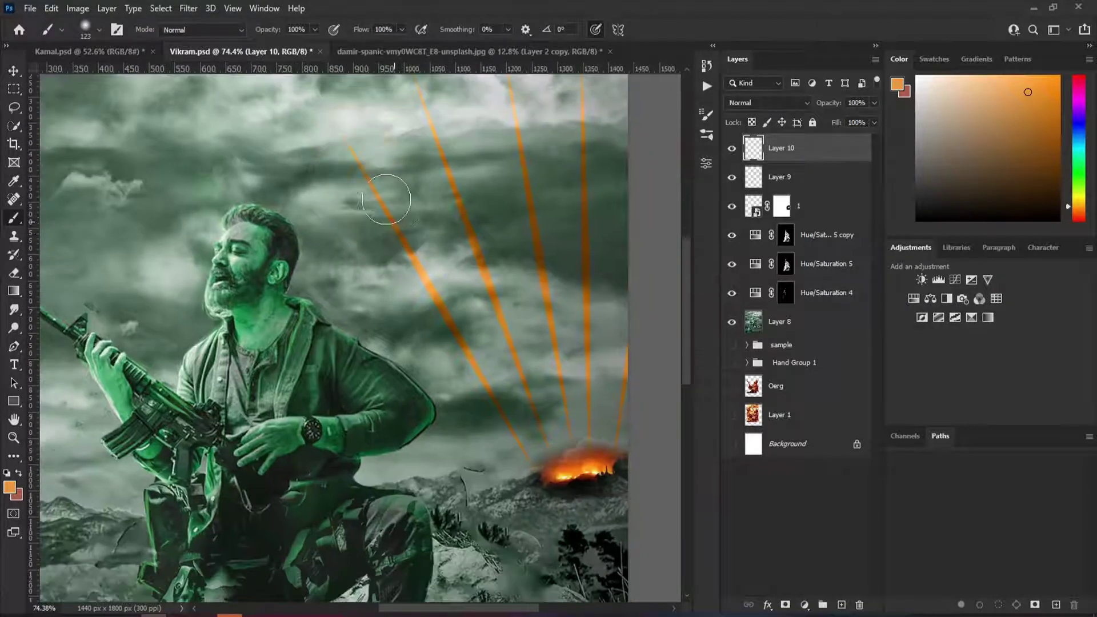
drag(320, 177, 531, 503)
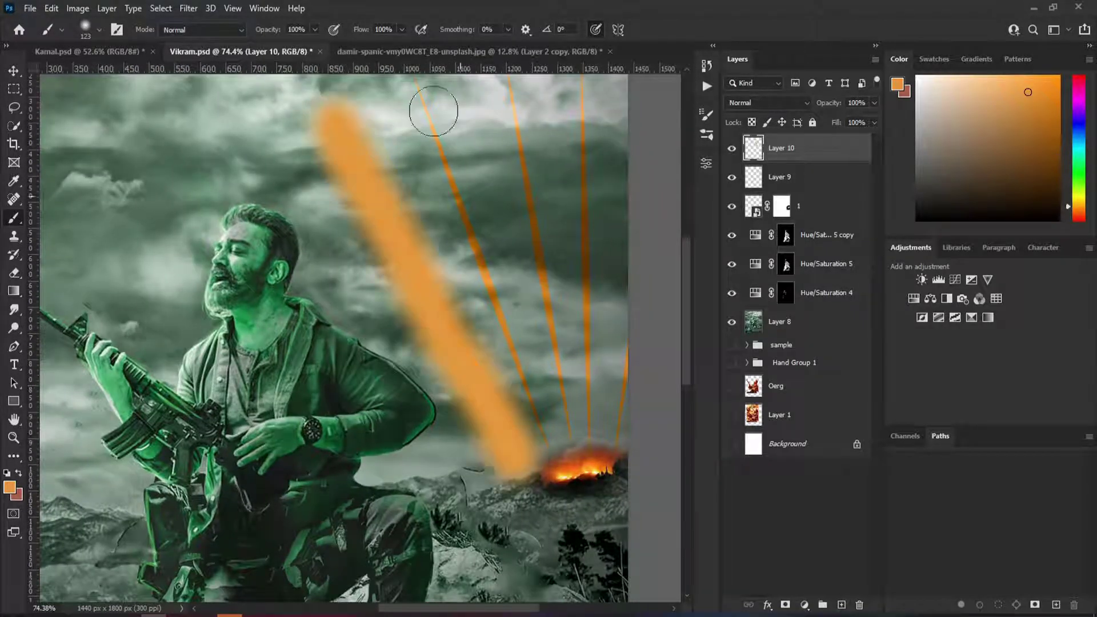
mouse_move(400, 137)
mouse_down()
mouse_move(509, 490)
mouse_move(492, 112)
mouse_up()
drag(522, 165, 498, 233)
drag(438, 92, 461, 421)
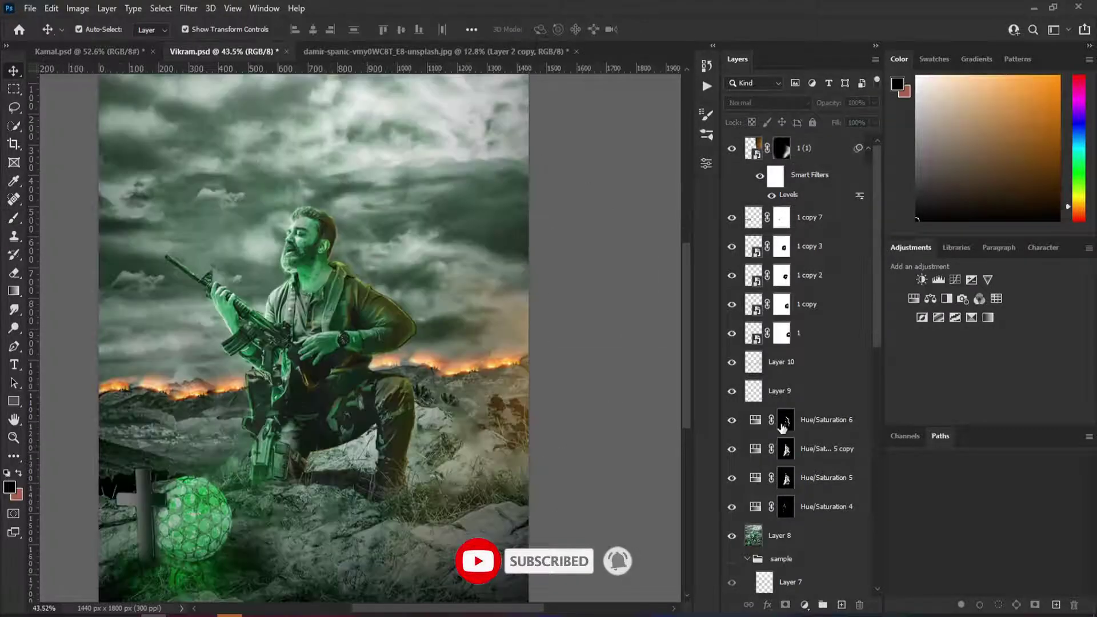
Paint the Hue/Saturation 6 mask to reveal the warmer sky, fire and a yellow rock-edge glow
click(784, 423)
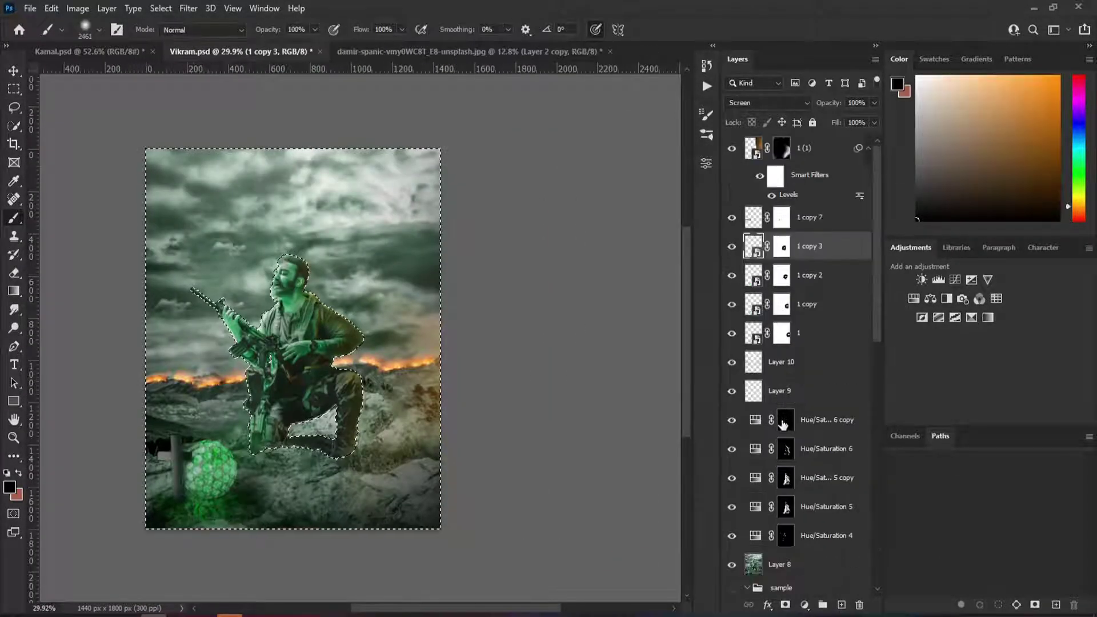
mouse_move(339, 254)
mouse_down()
mouse_move(502, 232)
mouse_move(404, 293)
mouse_move(440, 453)
mouse_move(412, 355)
mouse_move(437, 412)
mouse_up()
key(x)
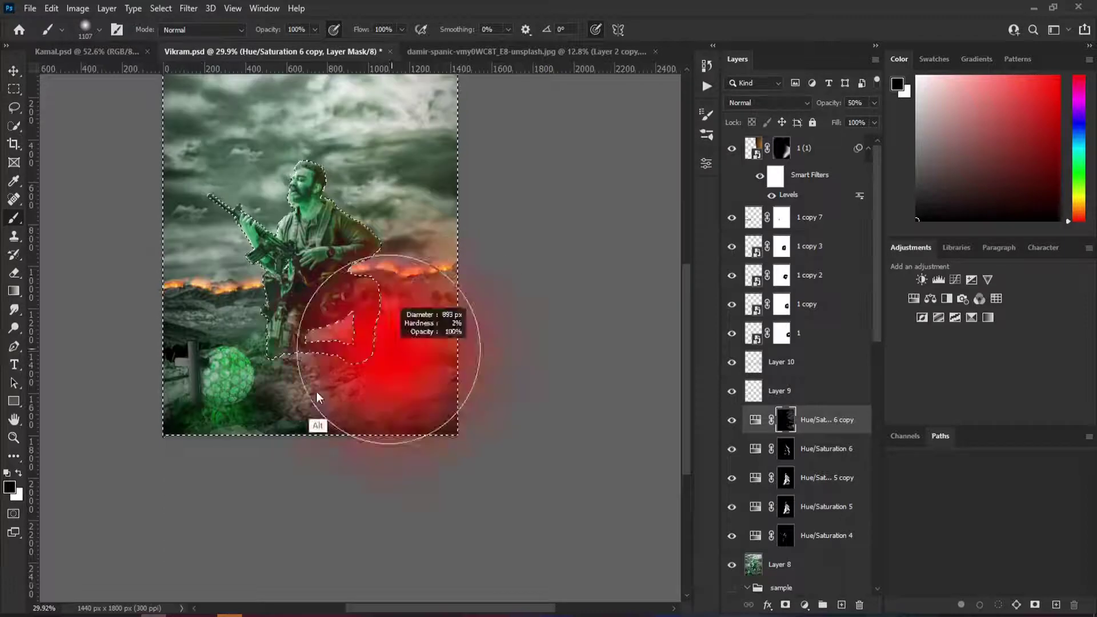
scroll(441, 429, up, 5)
mouse_move(256, 459)
mouse_down()
mouse_move(239, 459)
mouse_move(343, 424)
mouse_up()
key(x)
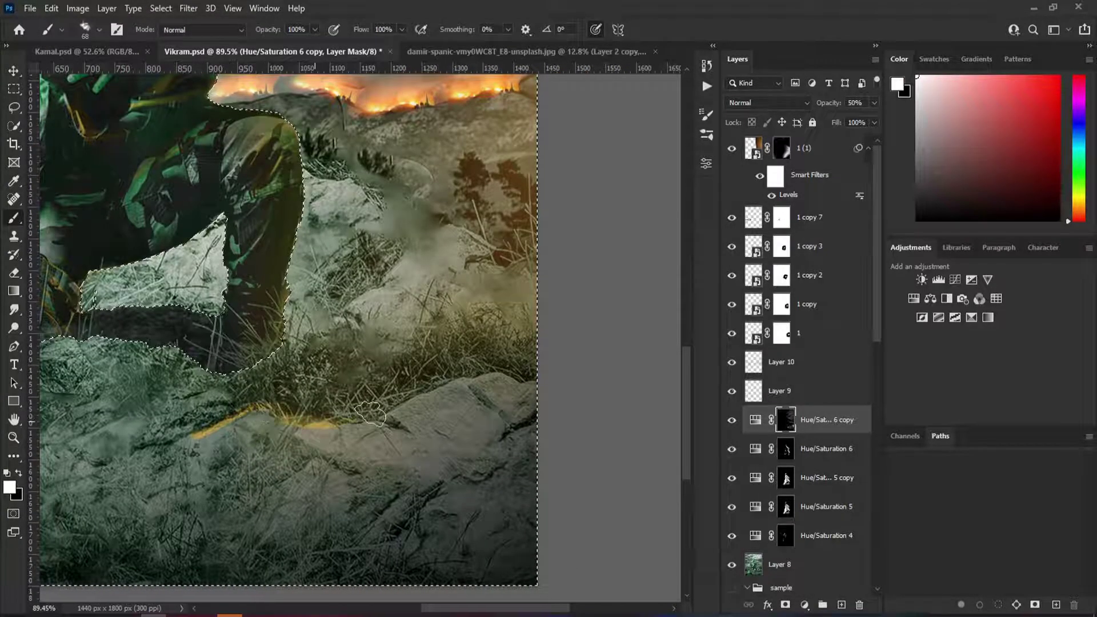
mouse_move(338, 317)
mouse_down()
mouse_move(454, 228)
mouse_move(469, 283)
mouse_up()
Inspect the soldier's arm and lower rocks, then set the tint layer's opacity to 50%
drag(470, 217, 463, 283)
drag(441, 213, 472, 296)
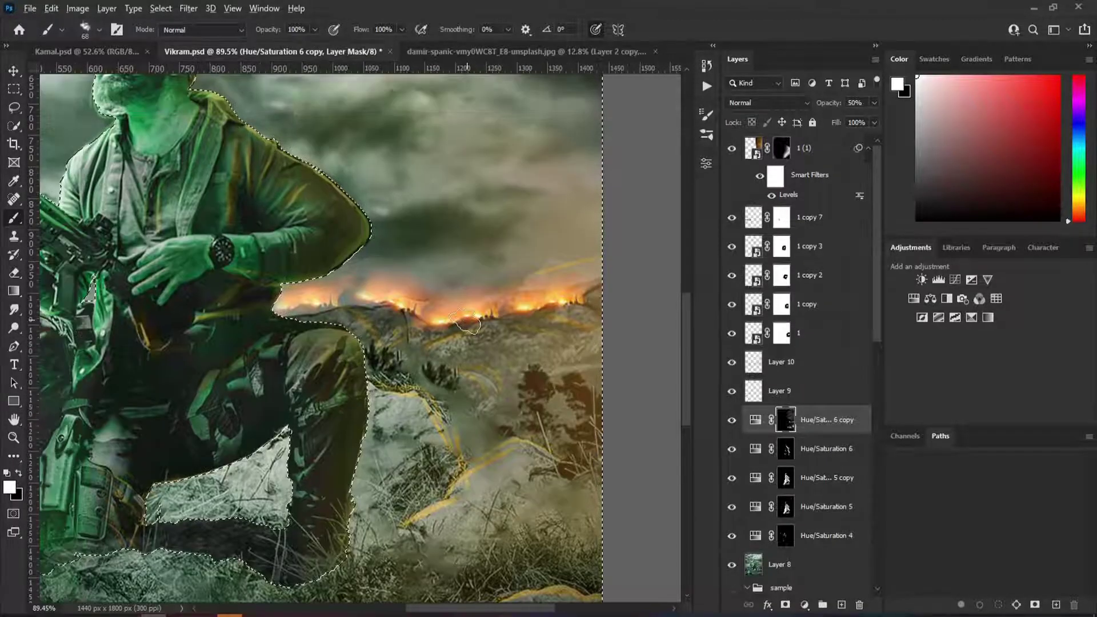
drag(575, 294, 511, 318)
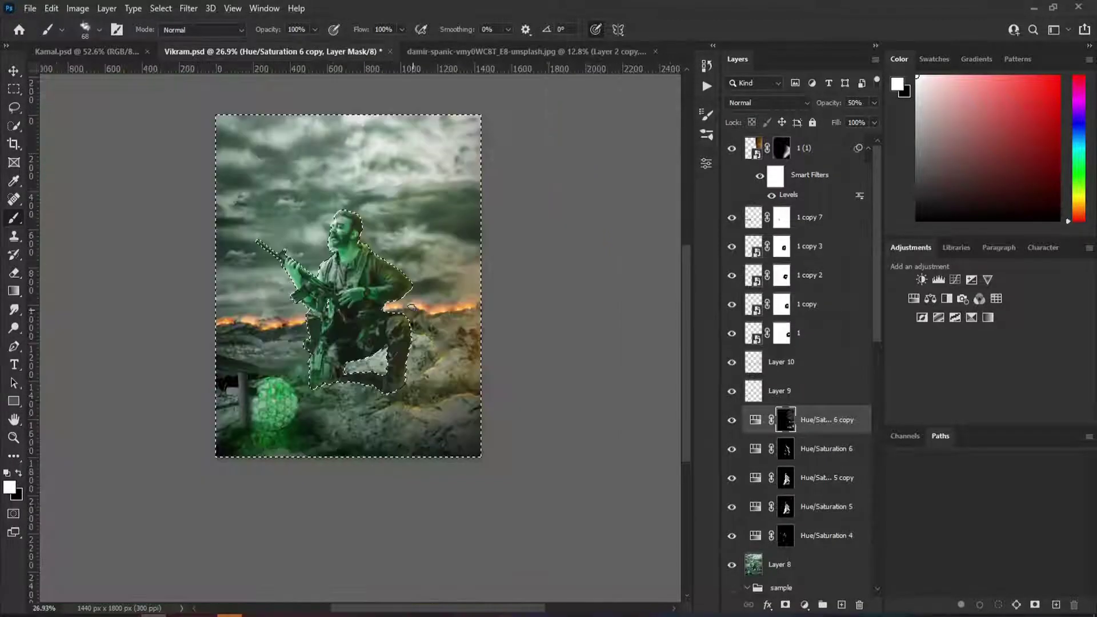
mouse_move(471, 249)
mouse_down()
mouse_move(490, 288)
mouse_move(585, 240)
mouse_up()
scroll(429, 360, down, 3)
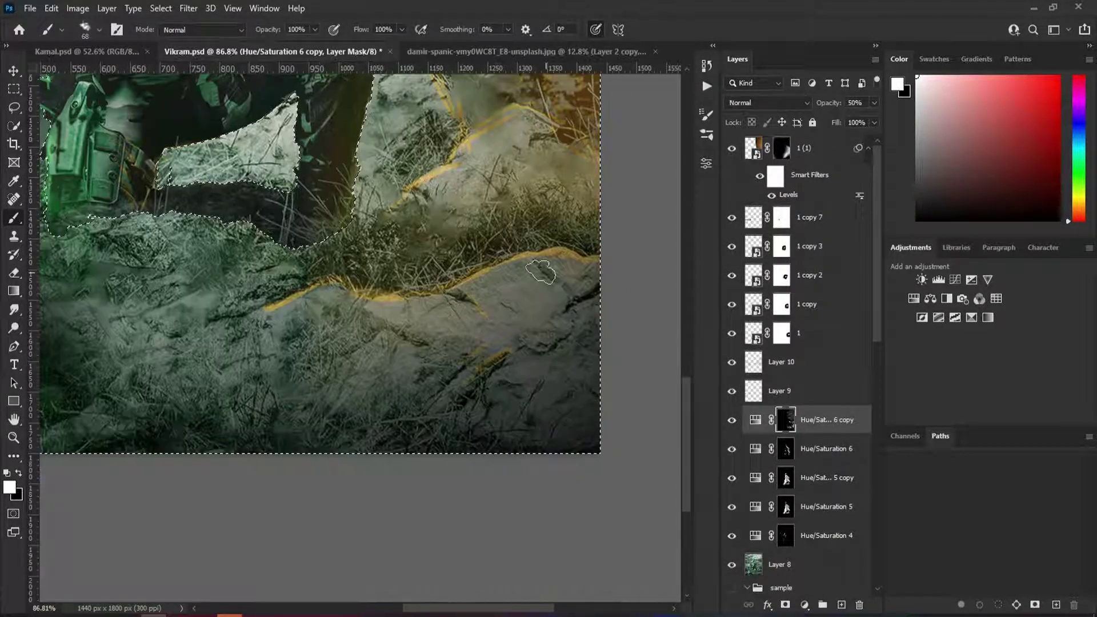
drag(574, 316, 609, 281)
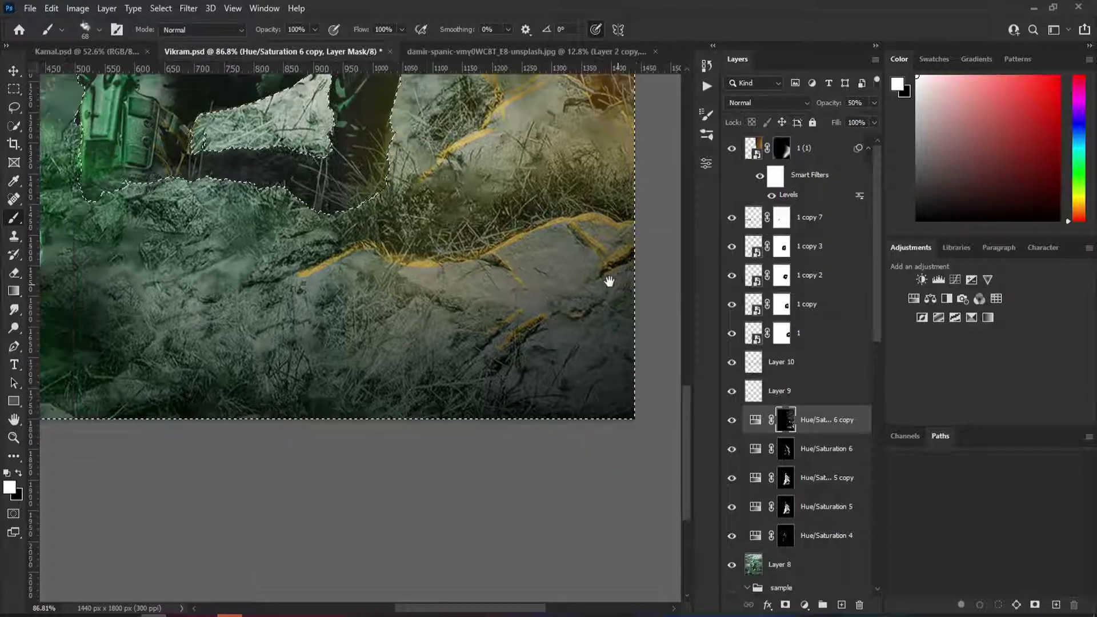
scroll(485, 283, up, 3)
scroll(486, 282, right, 1)
scroll(361, 283, up, 1)
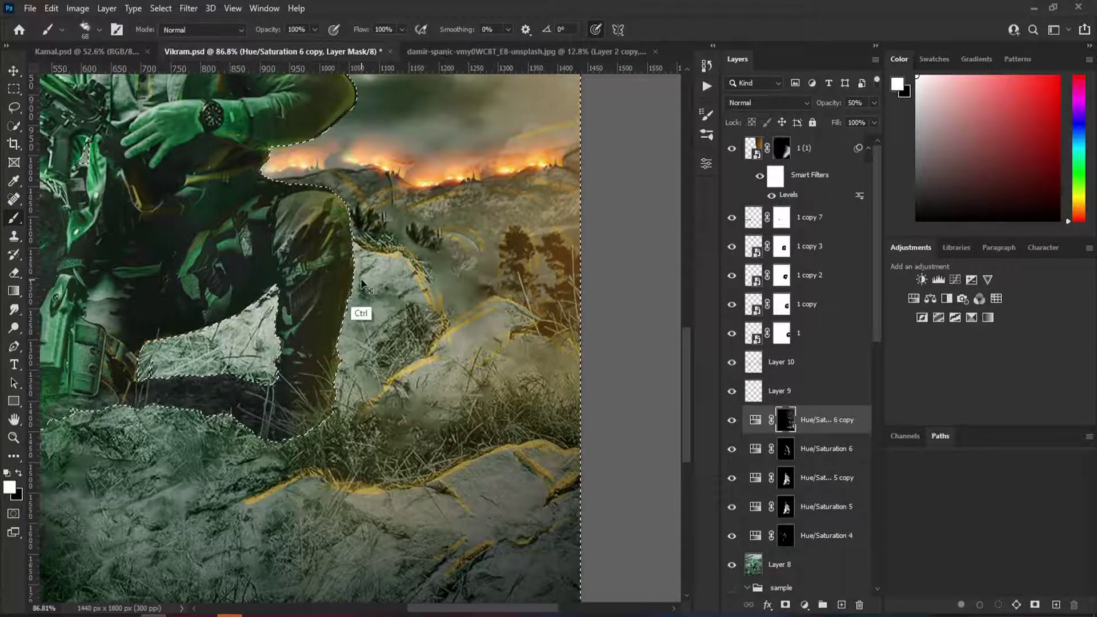
scroll(362, 283, down, 2)
scroll(444, 259, down, 2)
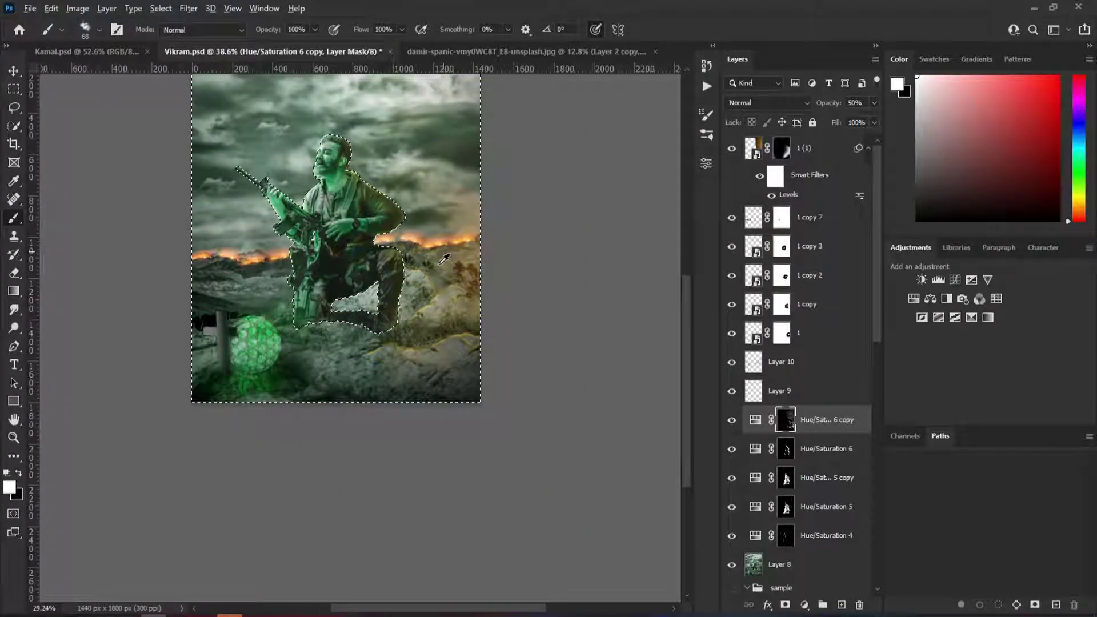
scroll(437, 266, up, 1)
text(30)
key(Return)
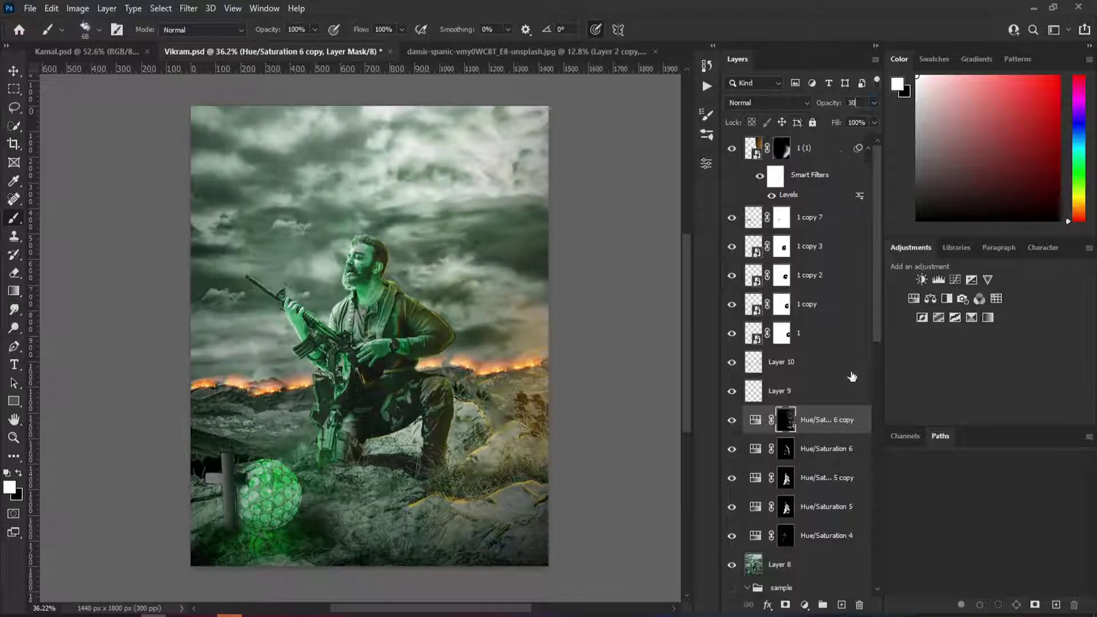
Duplicate the soldier's tint adjustment and set the copy to Hue blending
key(ctrl+j)
click(766, 102)
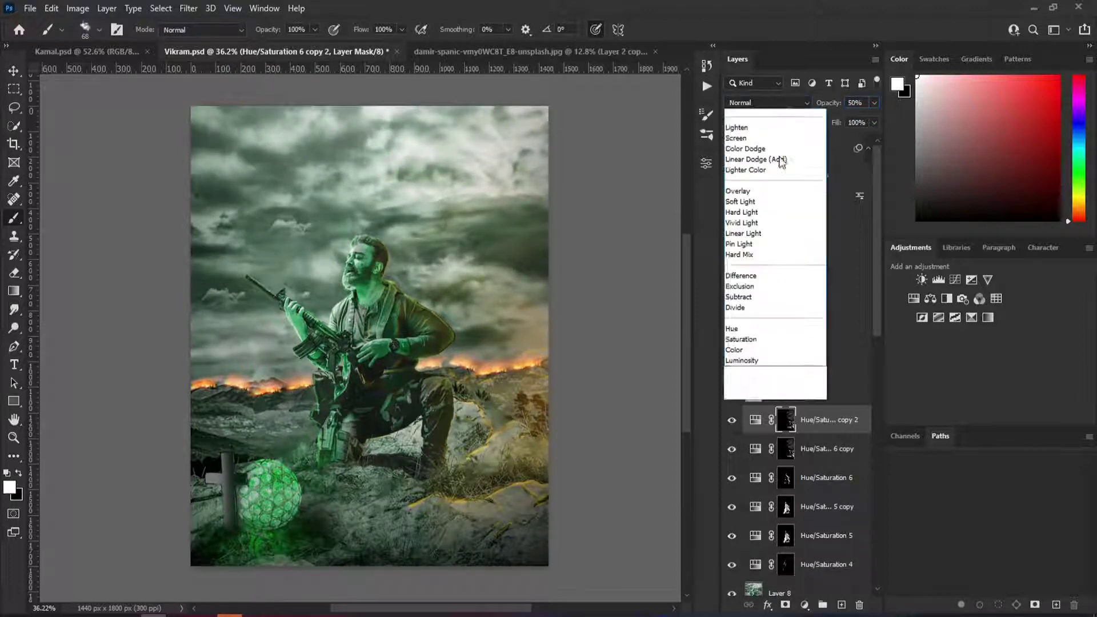
click(742, 422)
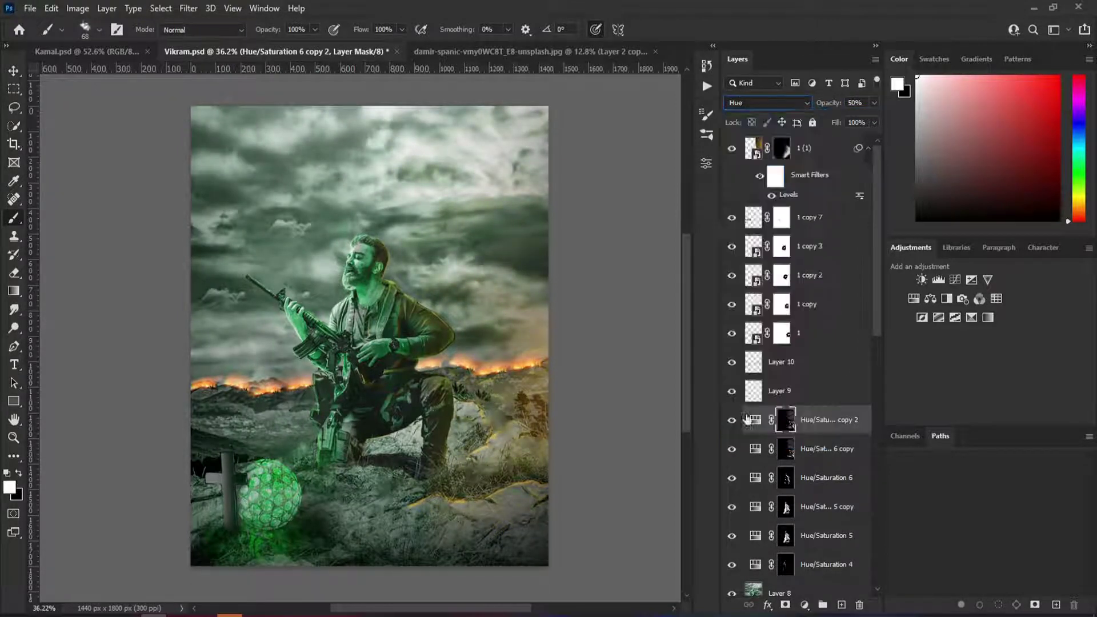
key(v)
scroll(423, 334, up, 3)
scroll(423, 334, up, 3)
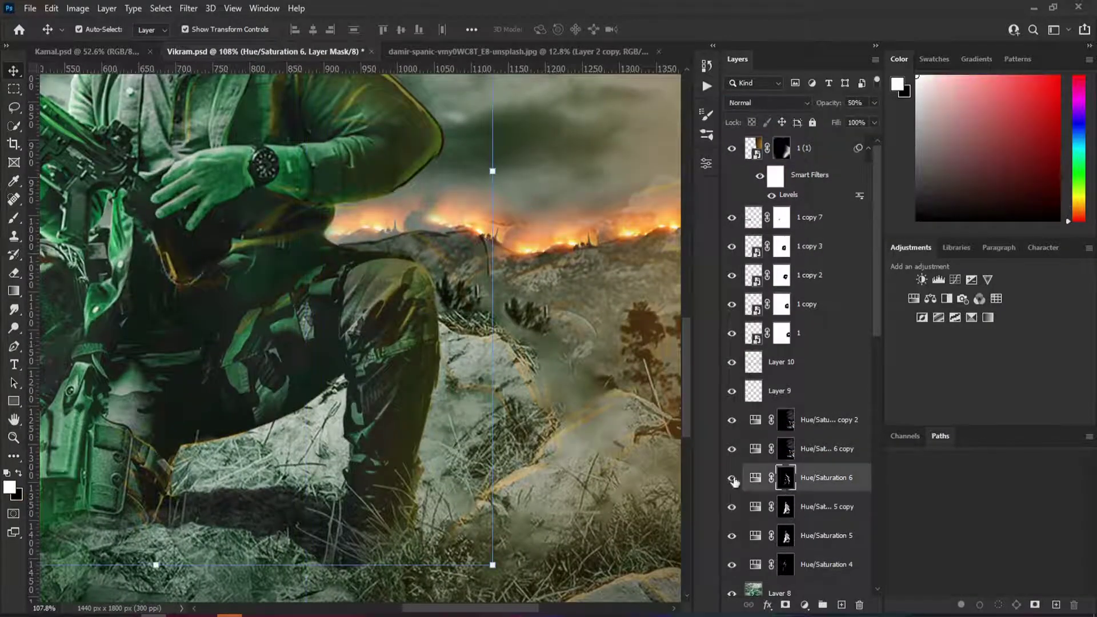
scroll(495, 303, down, 6)
Add a Hue/Saturation adjustment with Colorize on, Hue 99 and Saturation 62
click(914, 298)
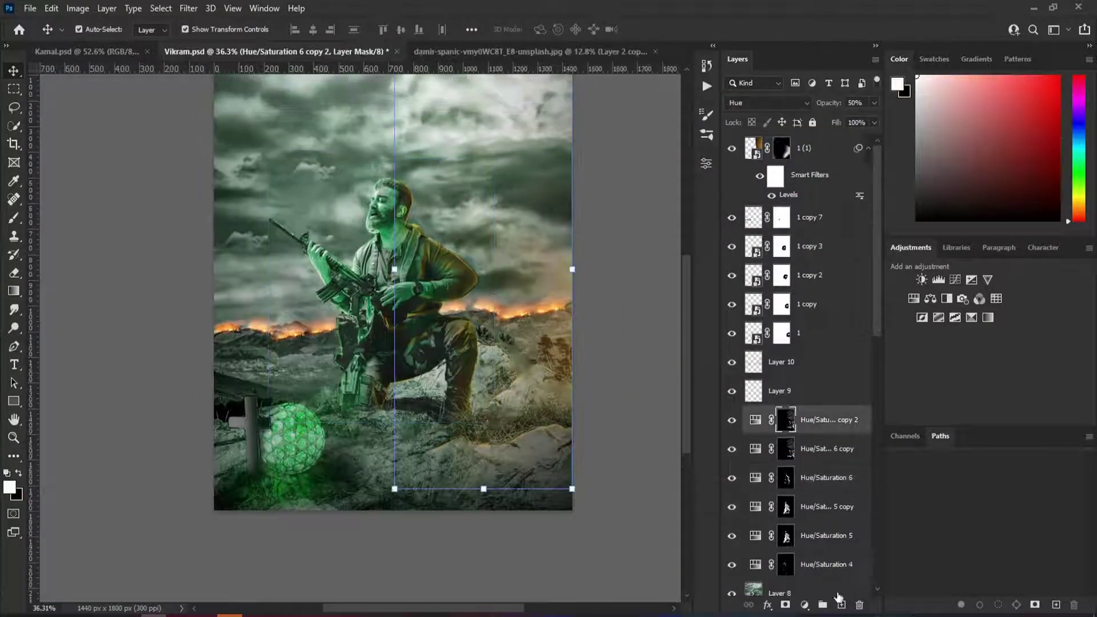
click(576, 332)
drag(508, 258, 553, 258)
drag(549, 284, 609, 285)
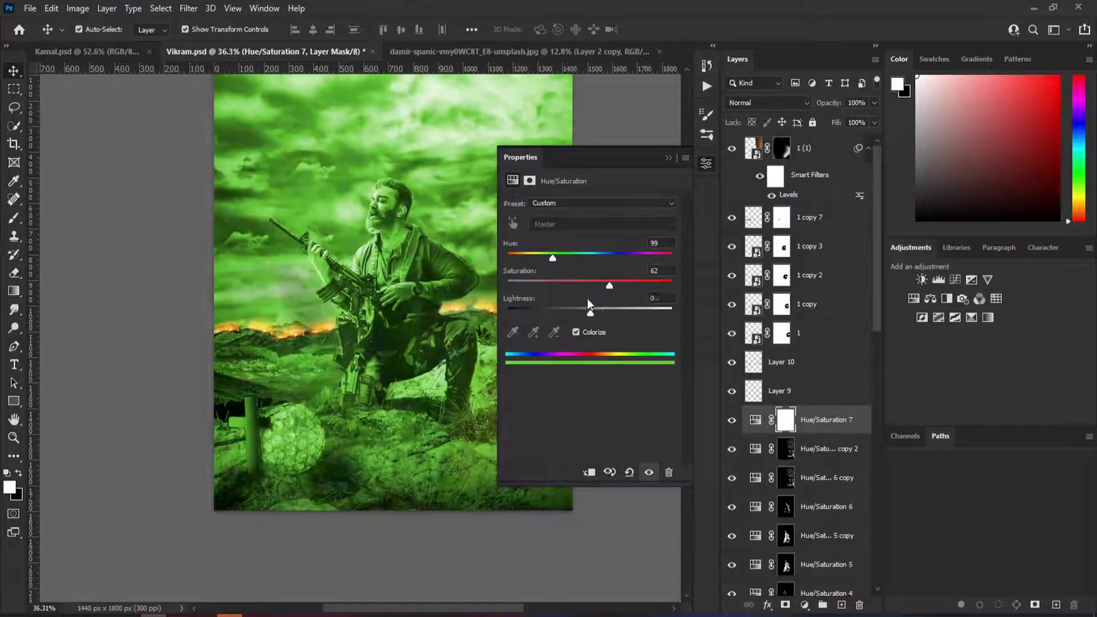
Invert the Hue/Saturation 7 mask and paint green glow along the cross's left edge in white
click(669, 157)
key(ctrl+i)
scroll(343, 400, up, 6)
key(b)
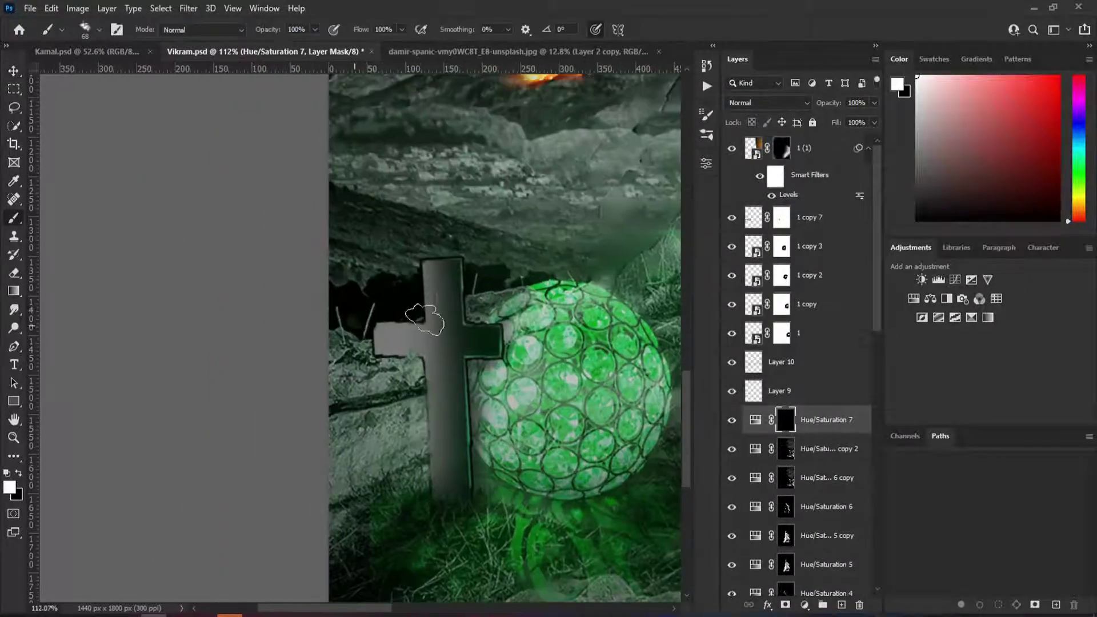
scroll(800, 343, down, 2)
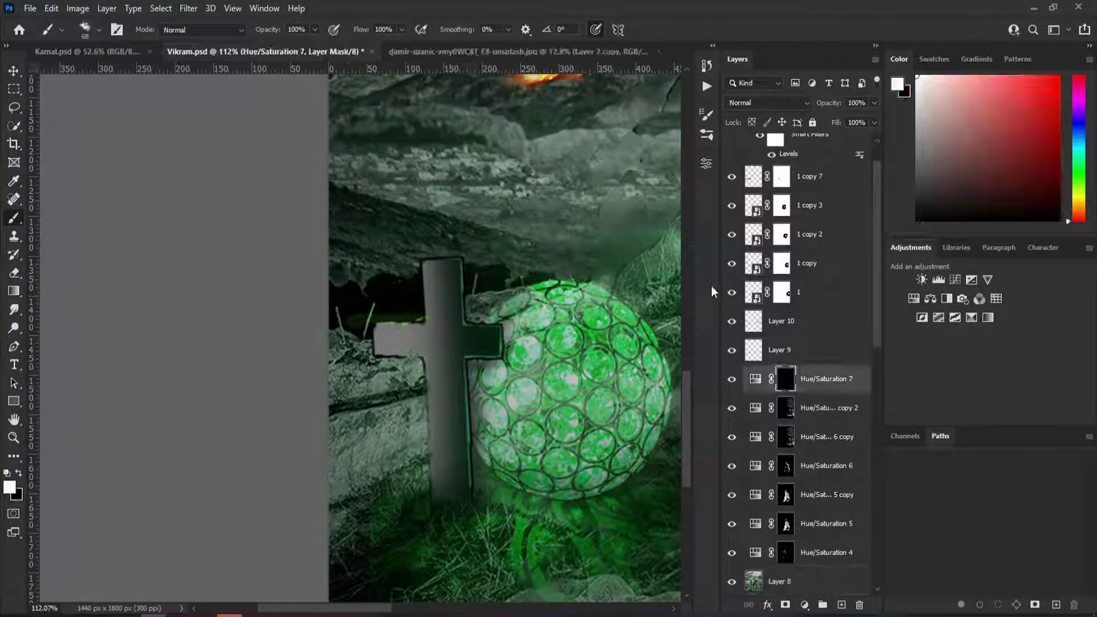
drag(423, 317, 424, 266)
Zoom around the ridges and soldier to check the green glows, then fit the whole image in view
scroll(425, 343, up, 2)
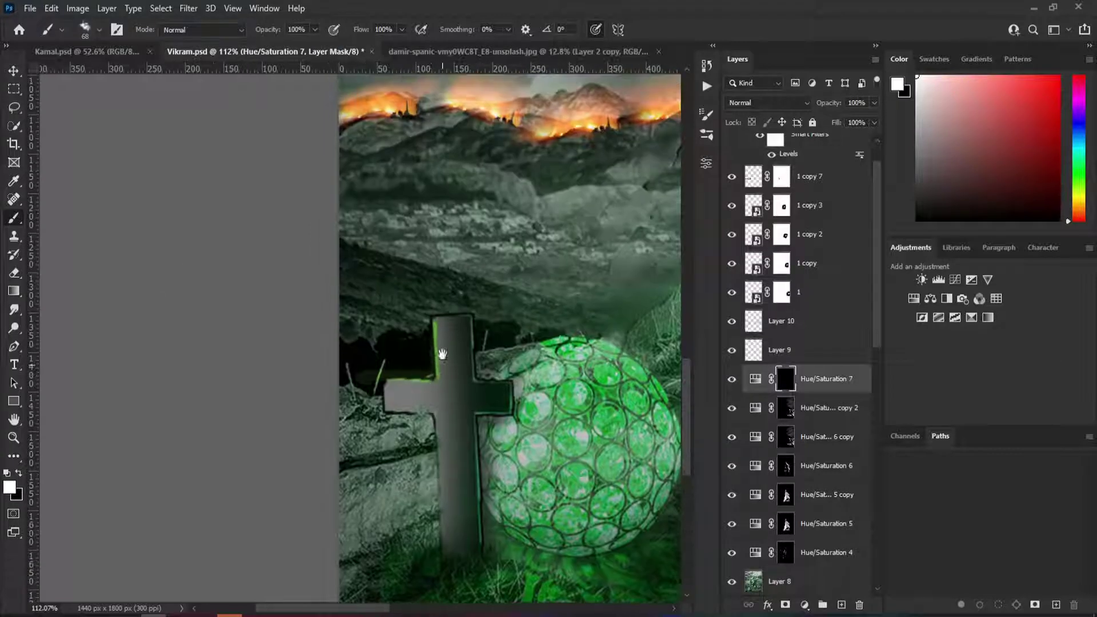
scroll(442, 355, down, 2)
scroll(470, 302, down, 2)
scroll(456, 309, up, 1)
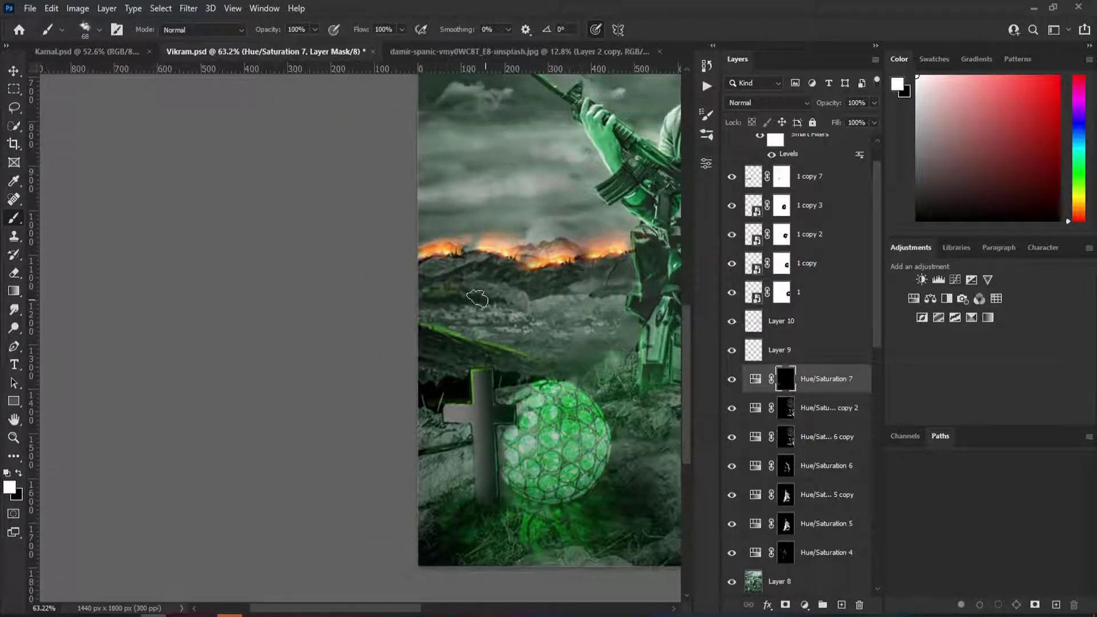
scroll(567, 313, right, 2)
scroll(552, 329, down, 3)
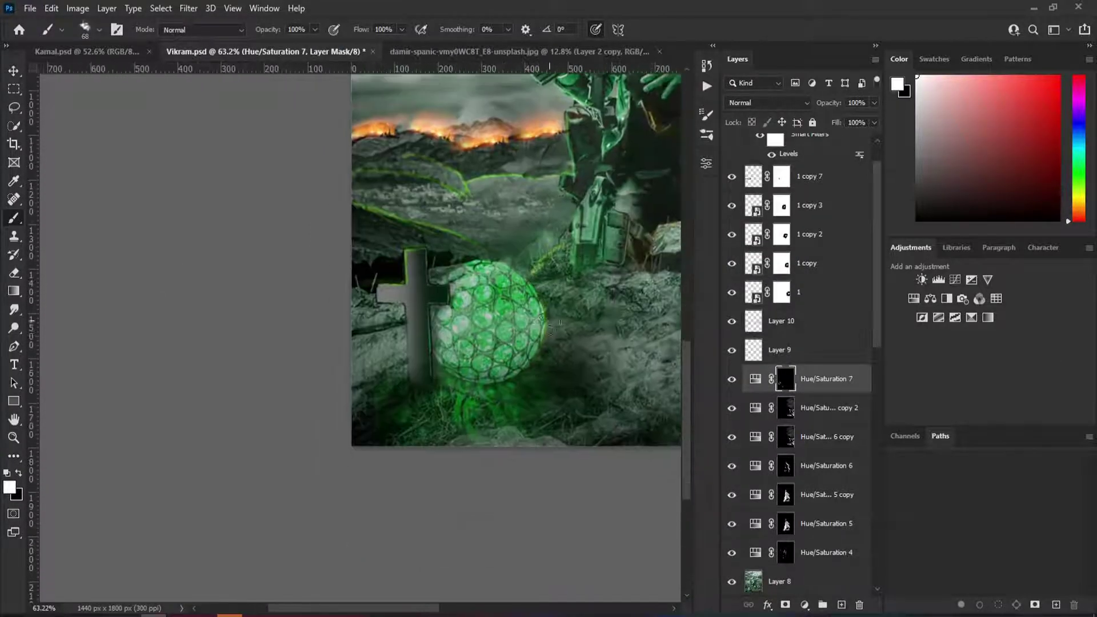
scroll(508, 341, down, 1)
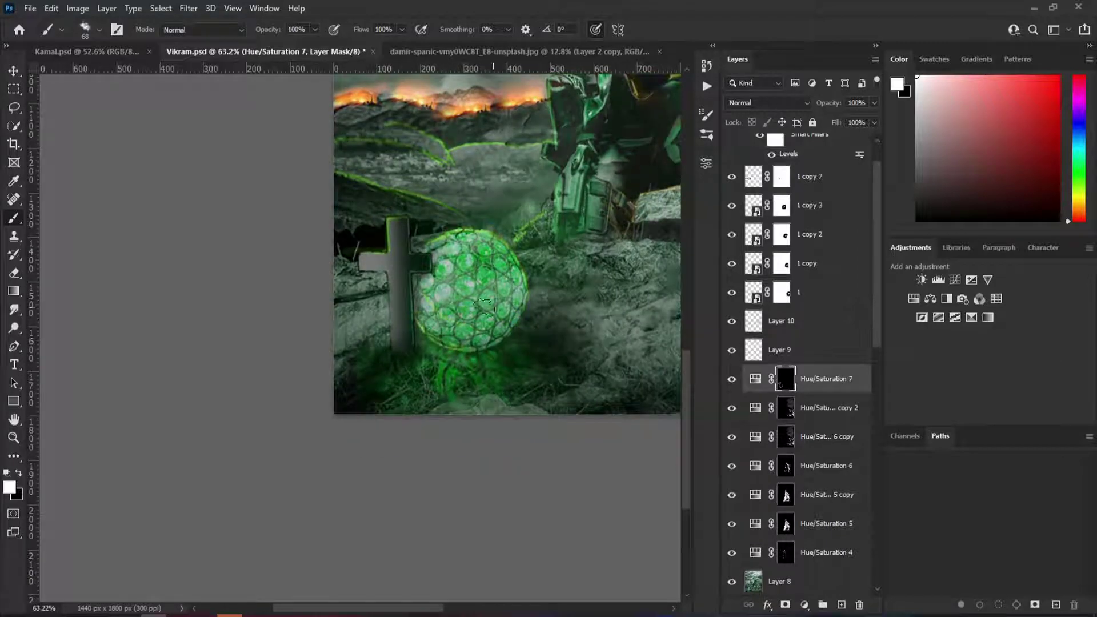
scroll(484, 306, down, 1)
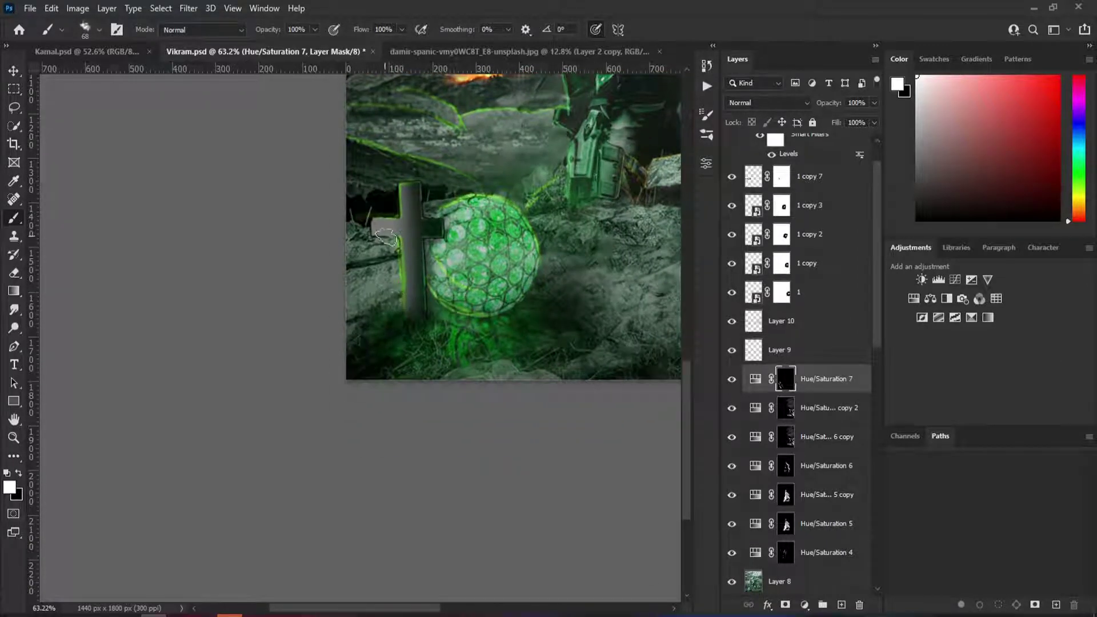
scroll(404, 246, up, 2)
scroll(445, 284, up, 1)
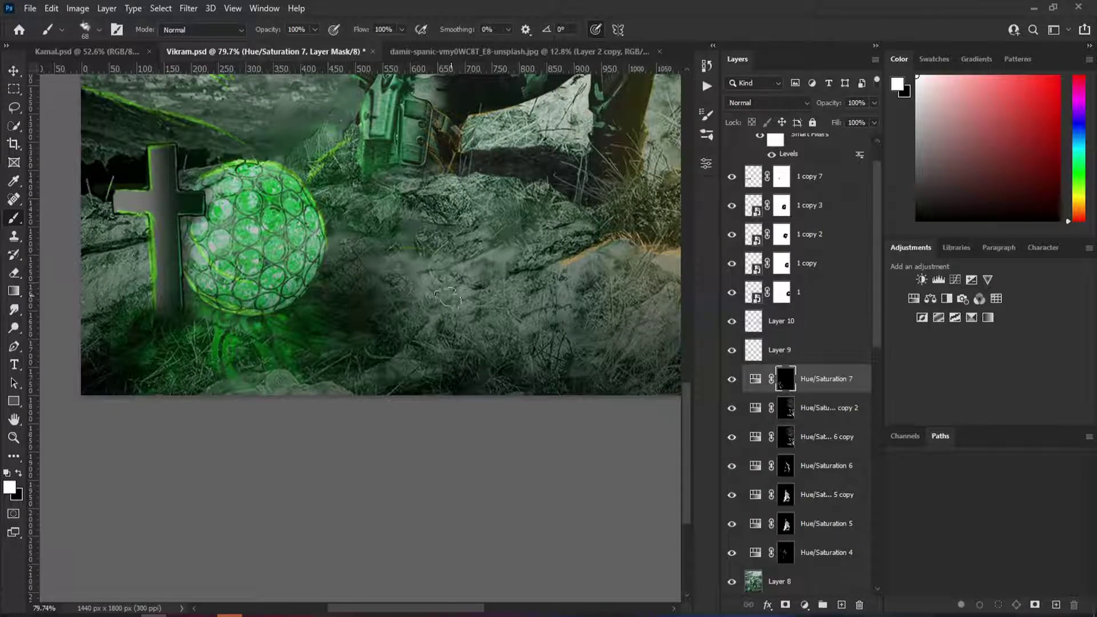
scroll(378, 365, down, 1)
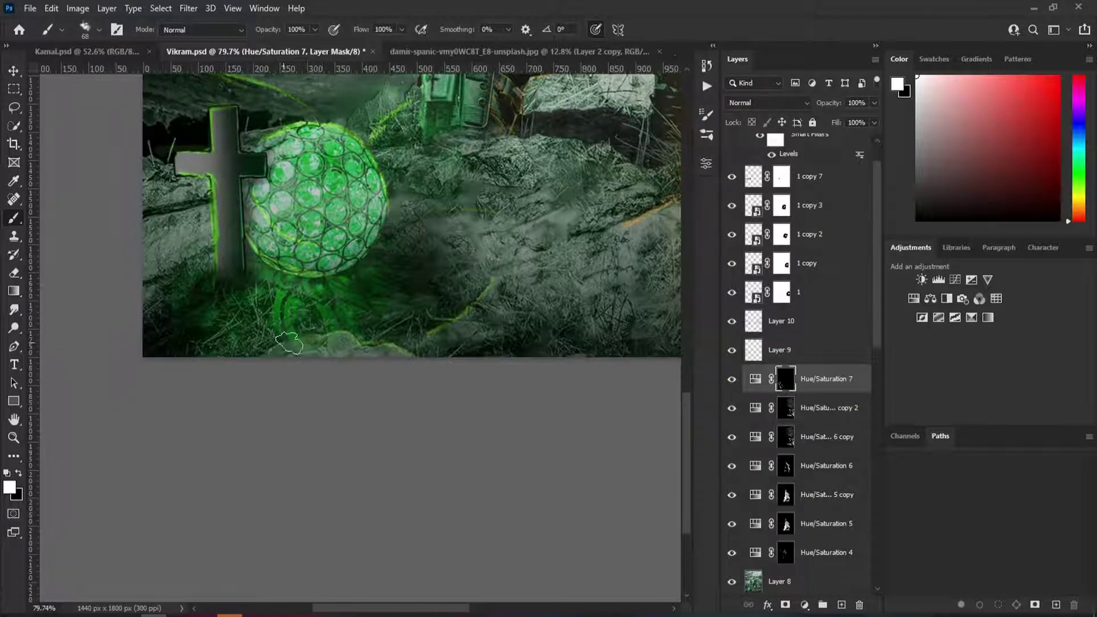
scroll(291, 337, up, 2)
scroll(294, 334, up, 1)
scroll(298, 330, up, 1)
scroll(303, 324, up, 2)
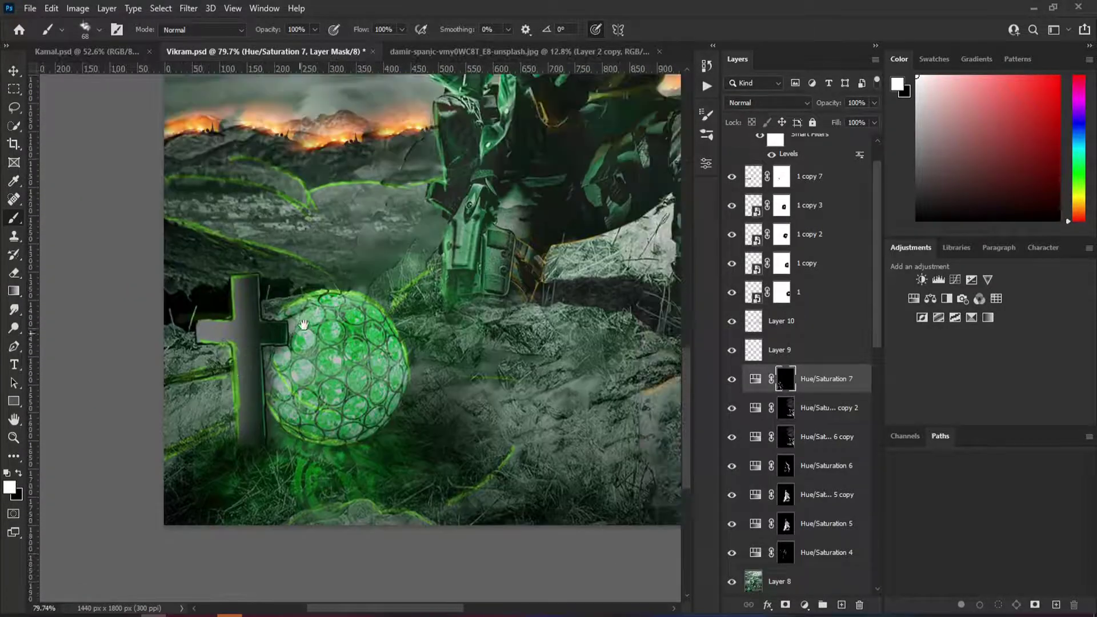
scroll(503, 320, down, 1)
scroll(463, 268, up, 1)
scroll(458, 274, up, 2)
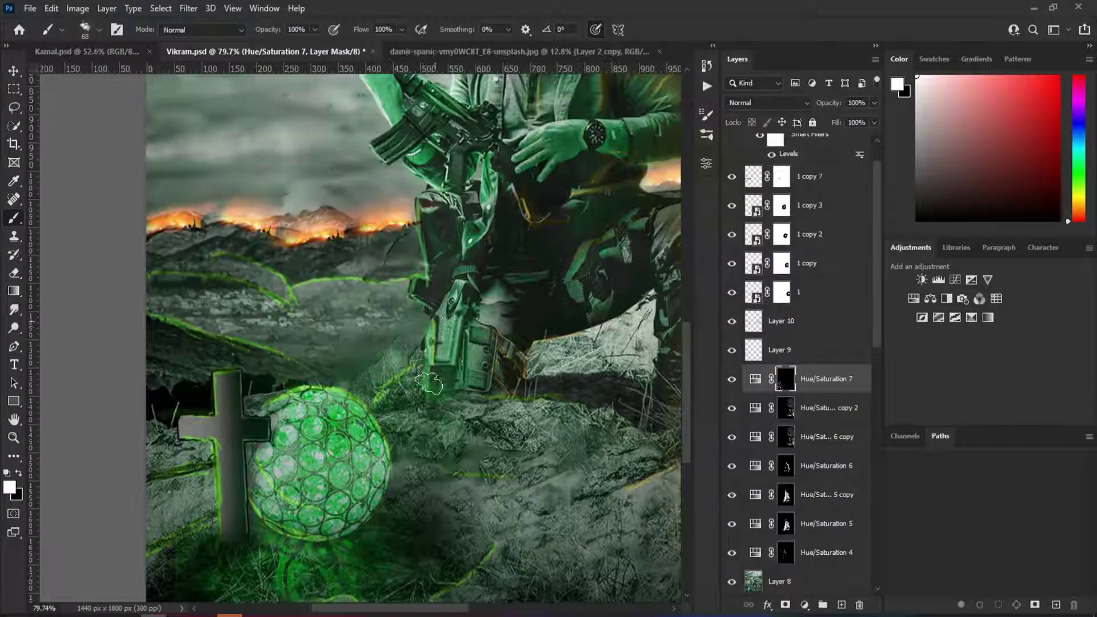
scroll(423, 314, up, 1)
scroll(421, 307, up, 2)
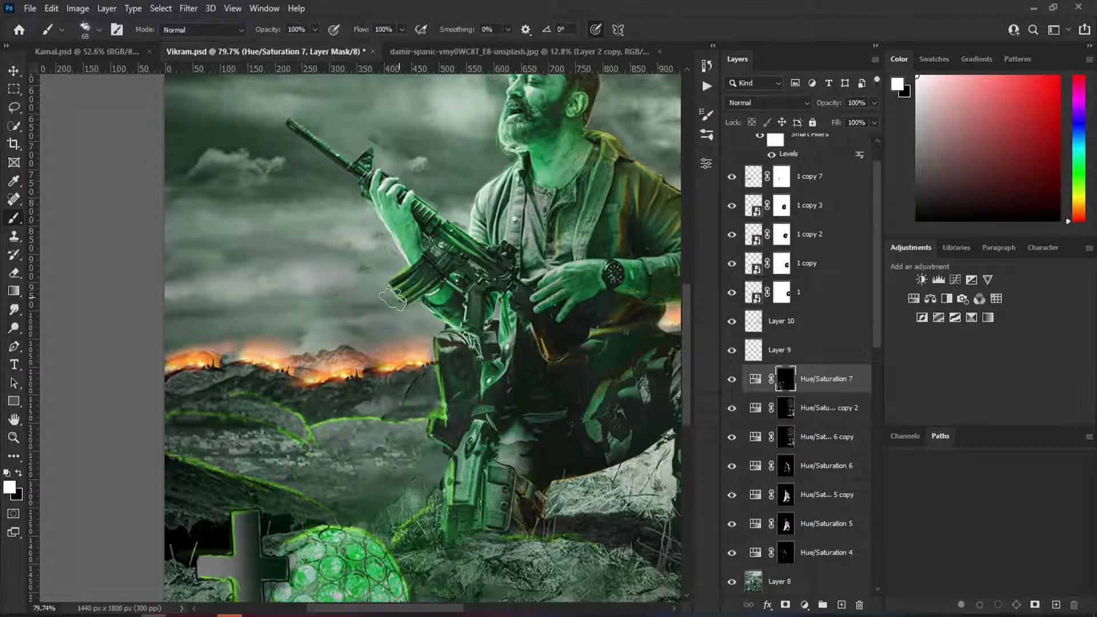
scroll(392, 299, up, 2)
scroll(480, 282, up, 1)
scroll(480, 281, down, 2)
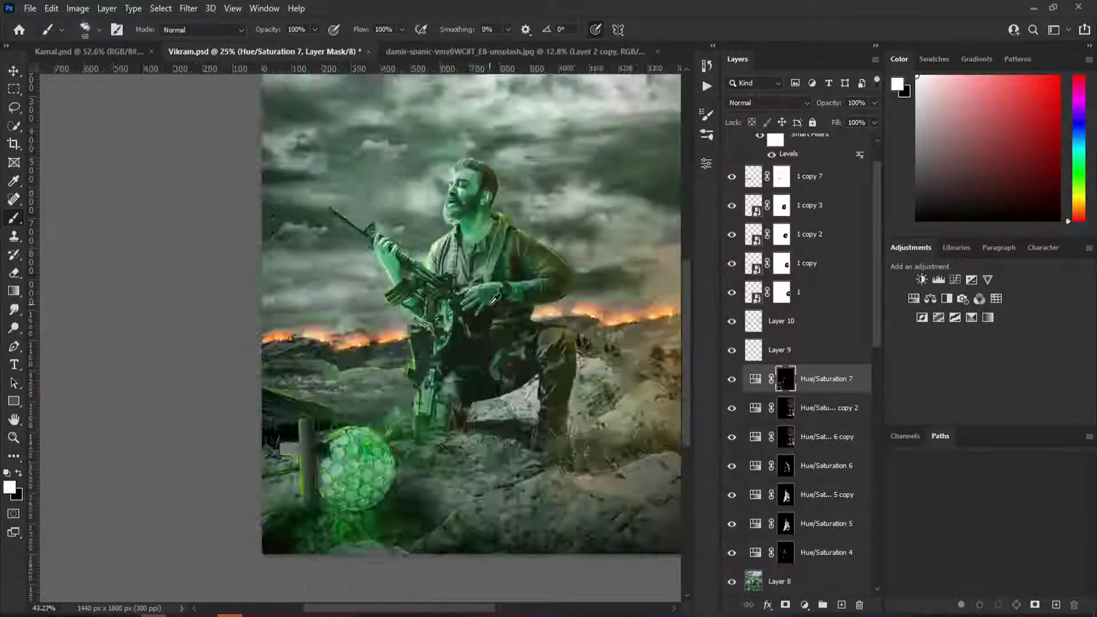
scroll(462, 289, up, 3)
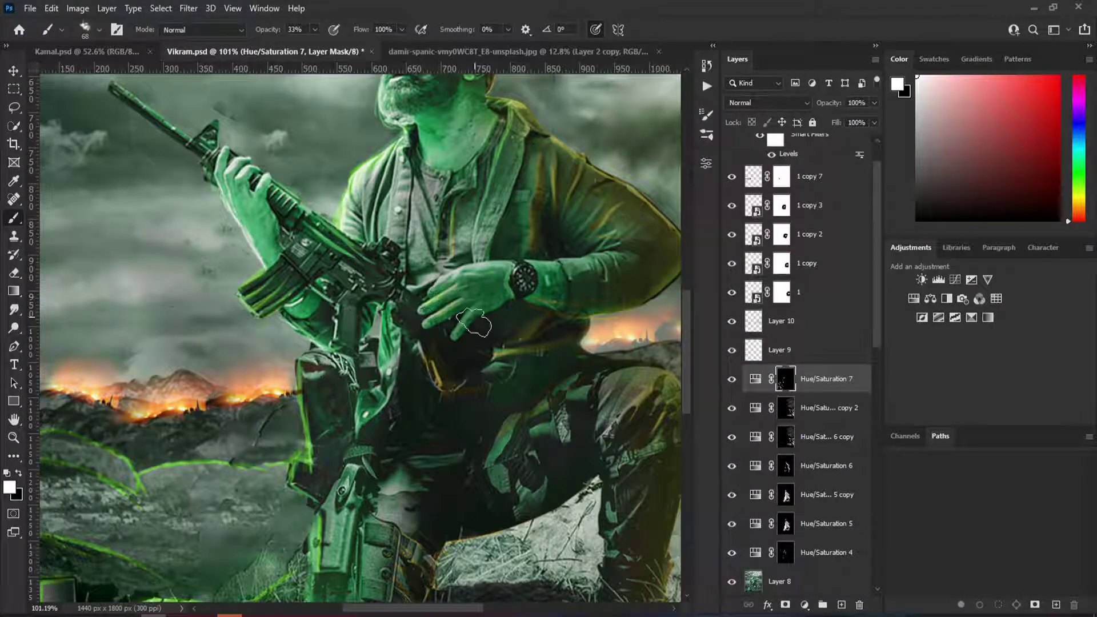
scroll(568, 274, up, 2)
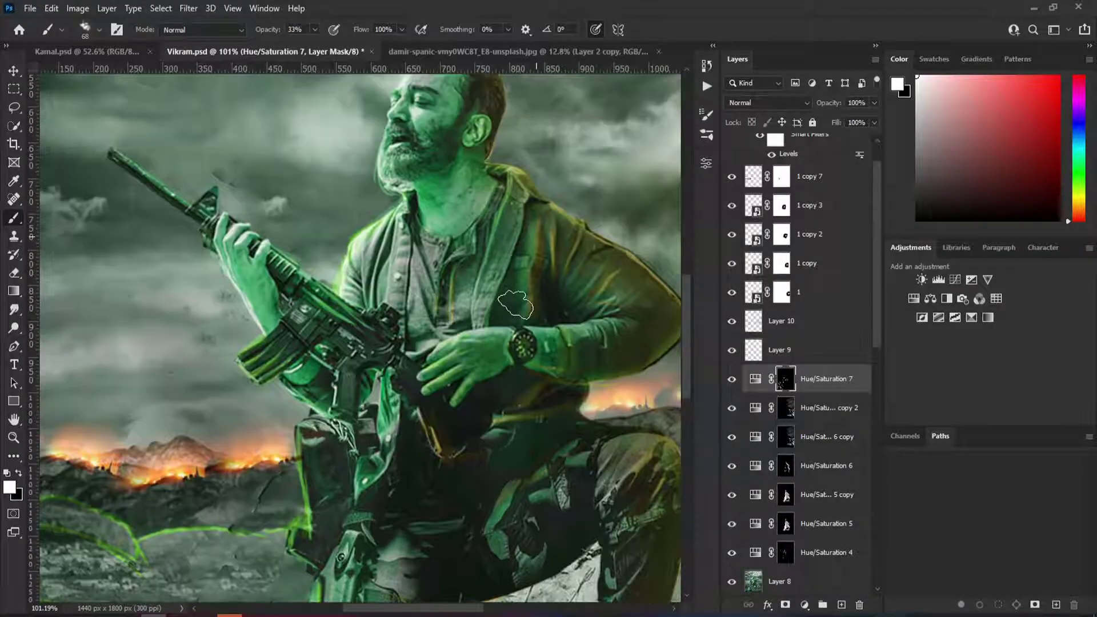
scroll(466, 222, up, 1)
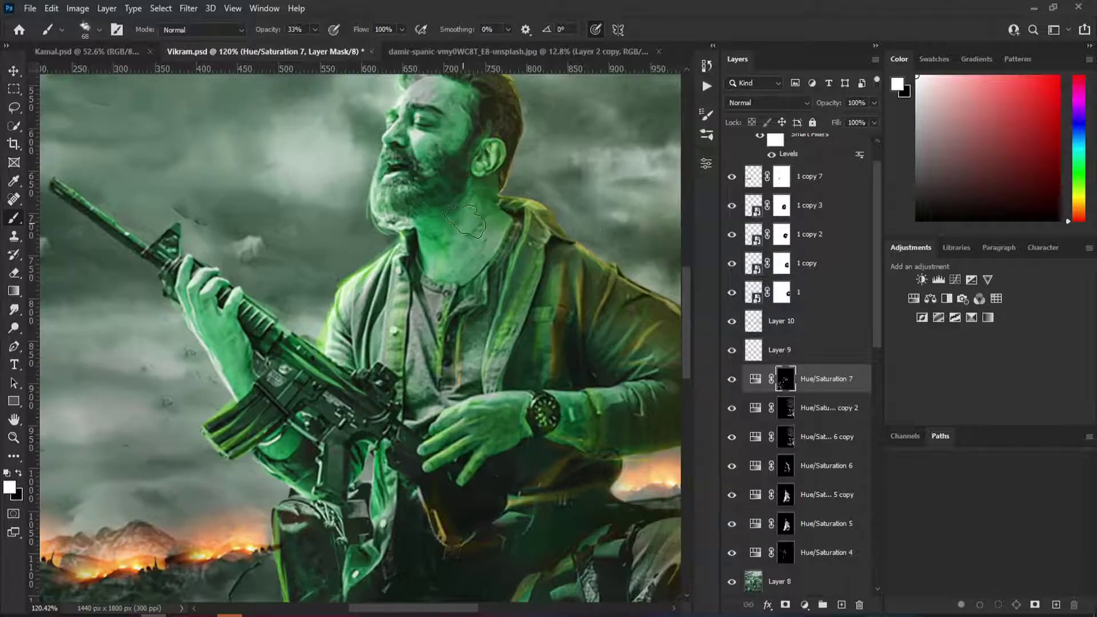
scroll(462, 200, up, 3)
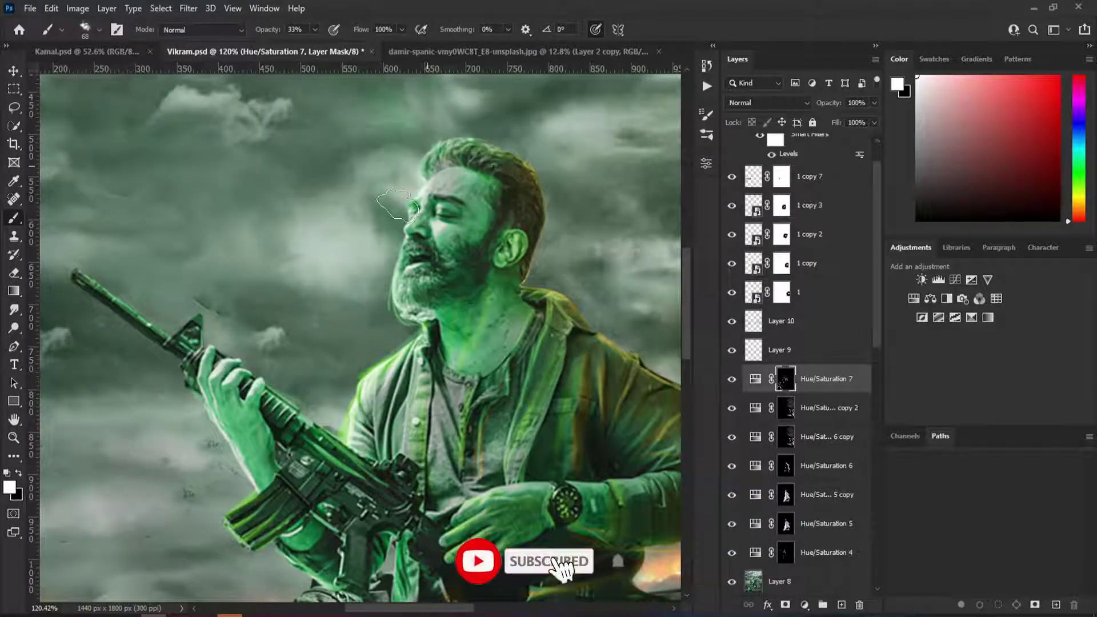
key(ctrl+0)
Blend the green tint in Saturation mode and duplicate it at 50% opacity
click(767, 103)
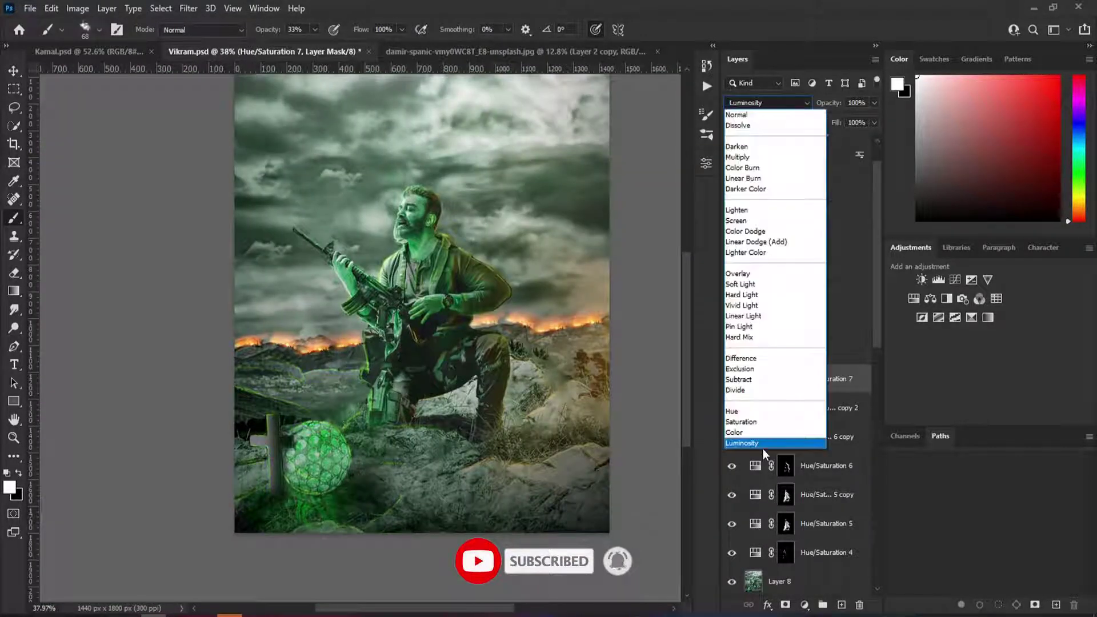
click(773, 422)
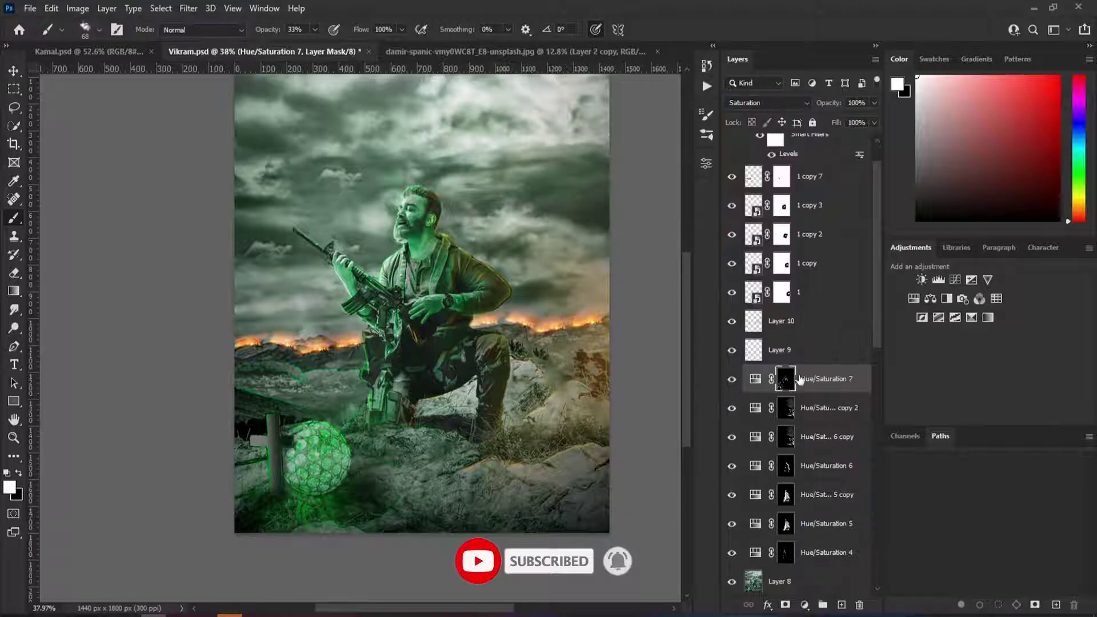
key(ctrl+j)
text(0)
key(Return)
key(v)
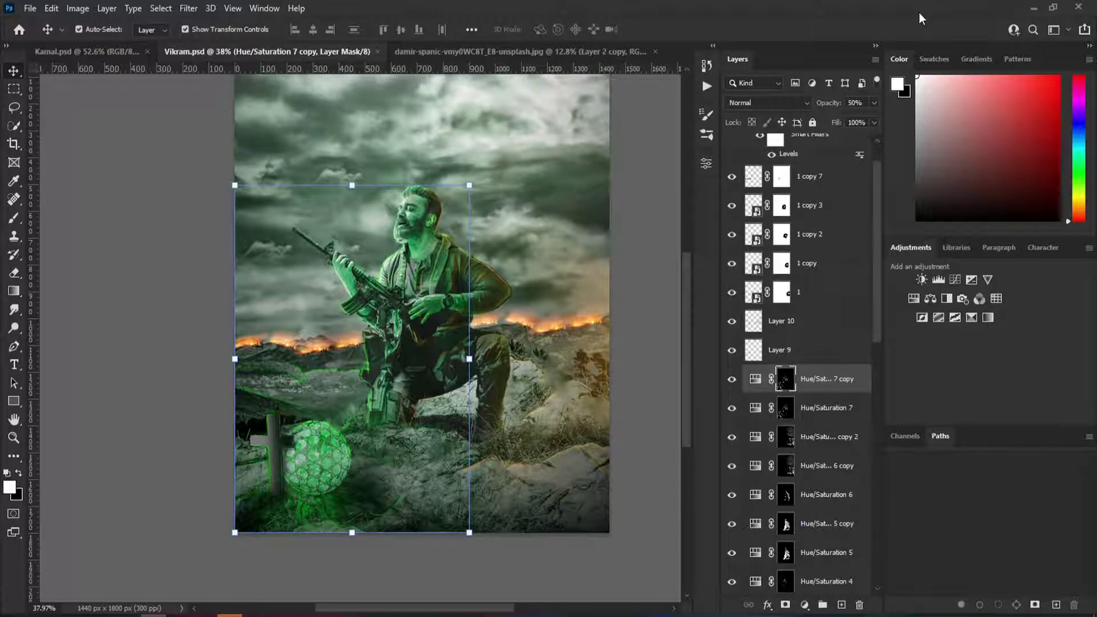
key(XF86AudioLowerVolume)
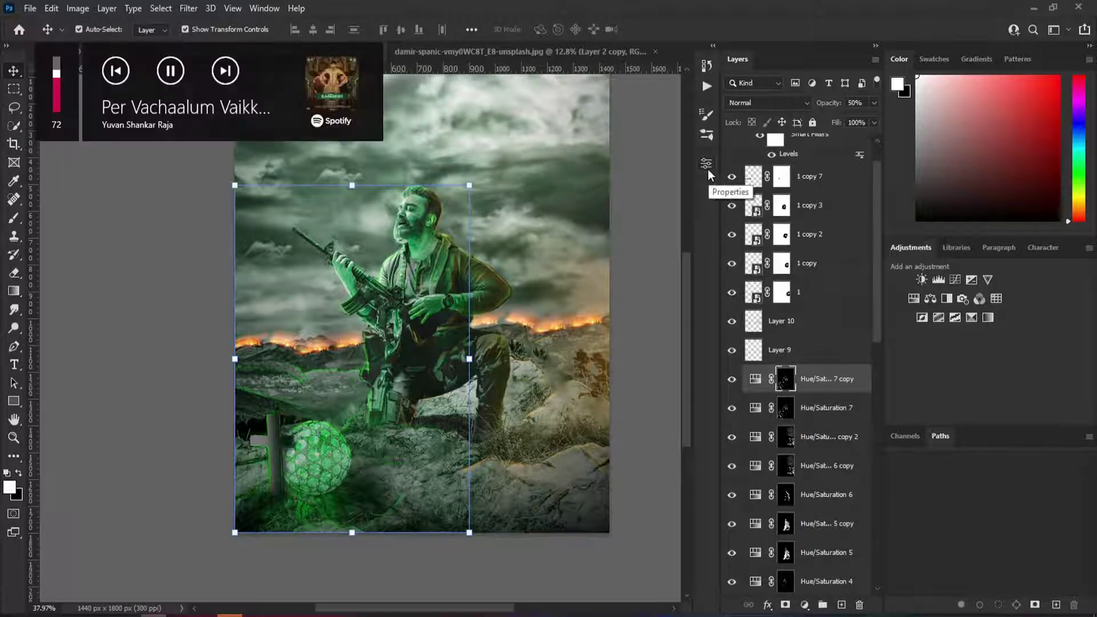
key(XF86AudioLowerVolume)
key(ctrl+j)
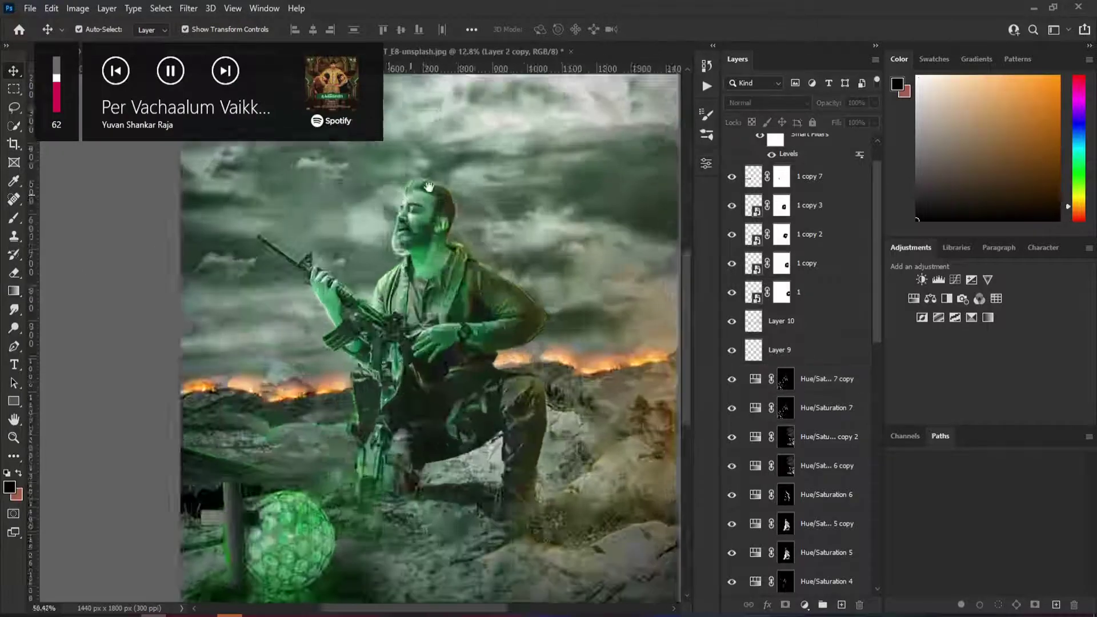
key(ctrl+0)
Fill the duplicate's mask black and paint the tint back with a soft round brush
key(b)
key(x)
right_click(491, 320)
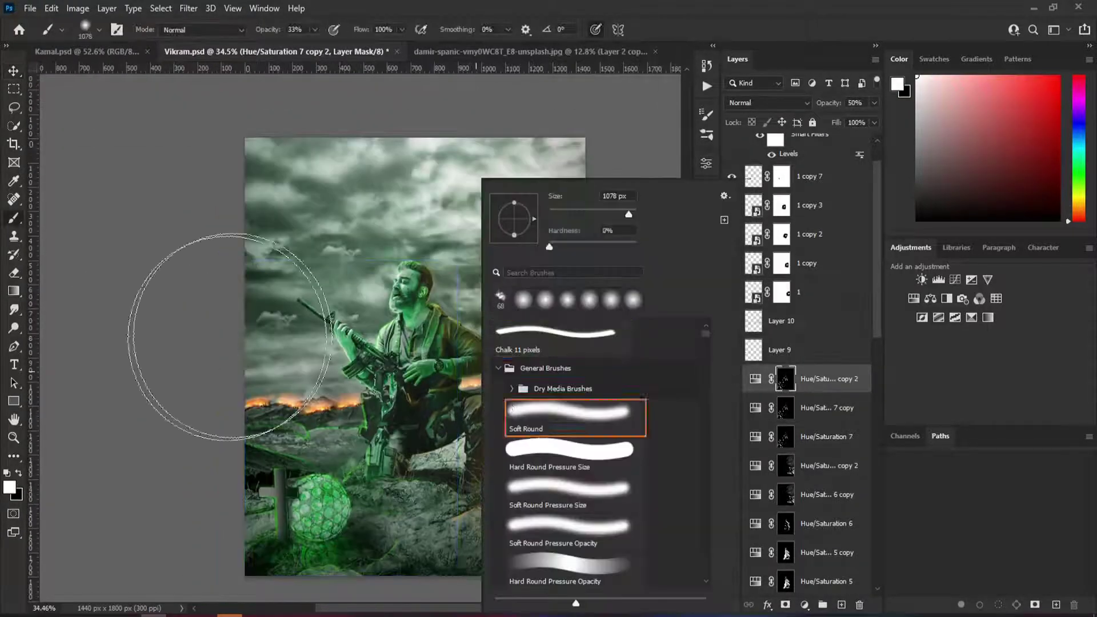
click(537, 421)
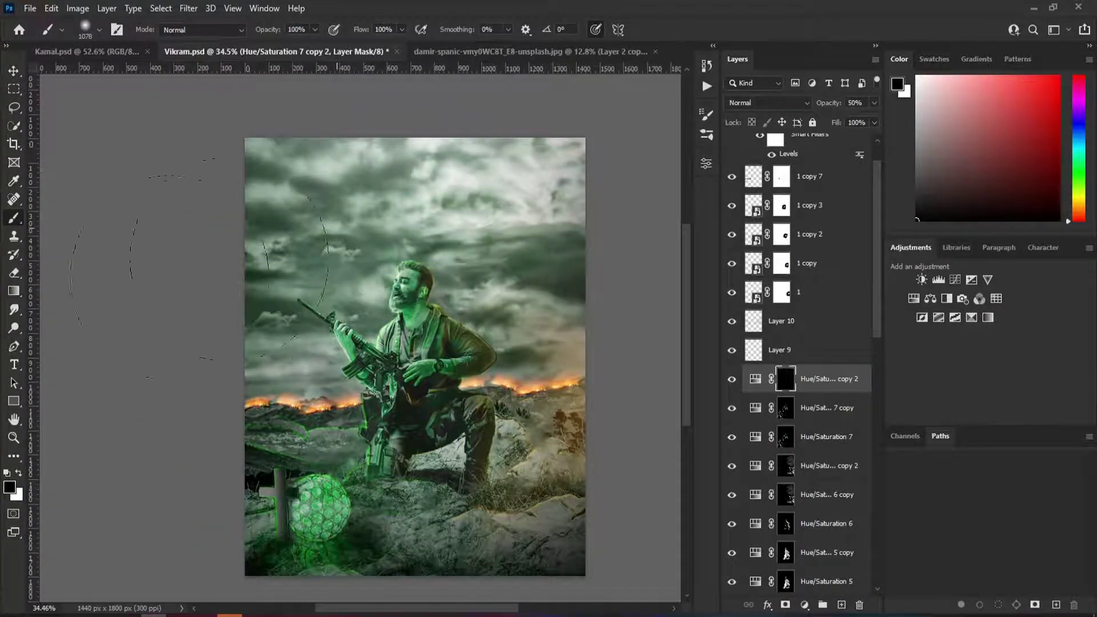
key(bracketright)
key(bracketright)
key(bracketright)
key(x)
scroll(243, 420, down, 3)
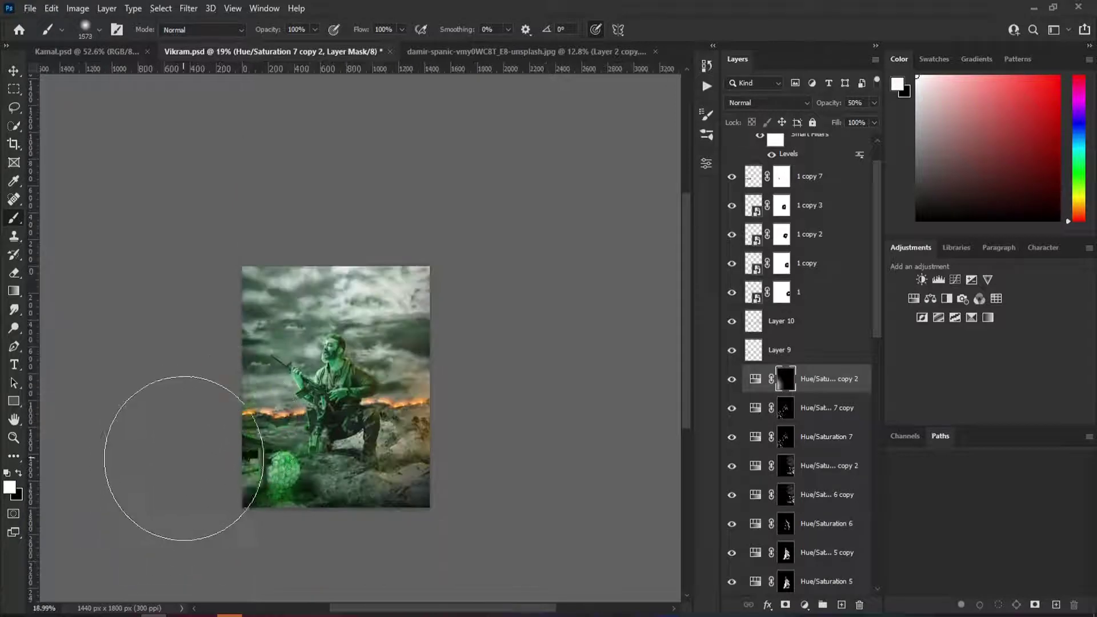
key(bracketright)
key(x)
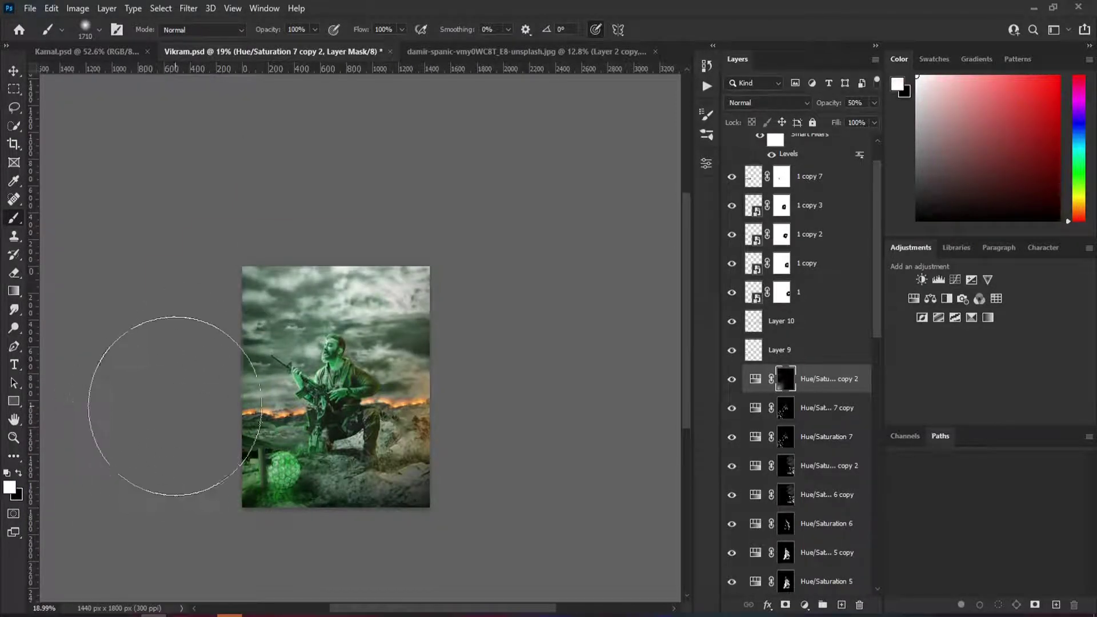
mouse_move(280, 406)
mouse_down()
mouse_move(268, 452)
mouse_move(196, 306)
mouse_up()
key(x)
key(4)
key(4)
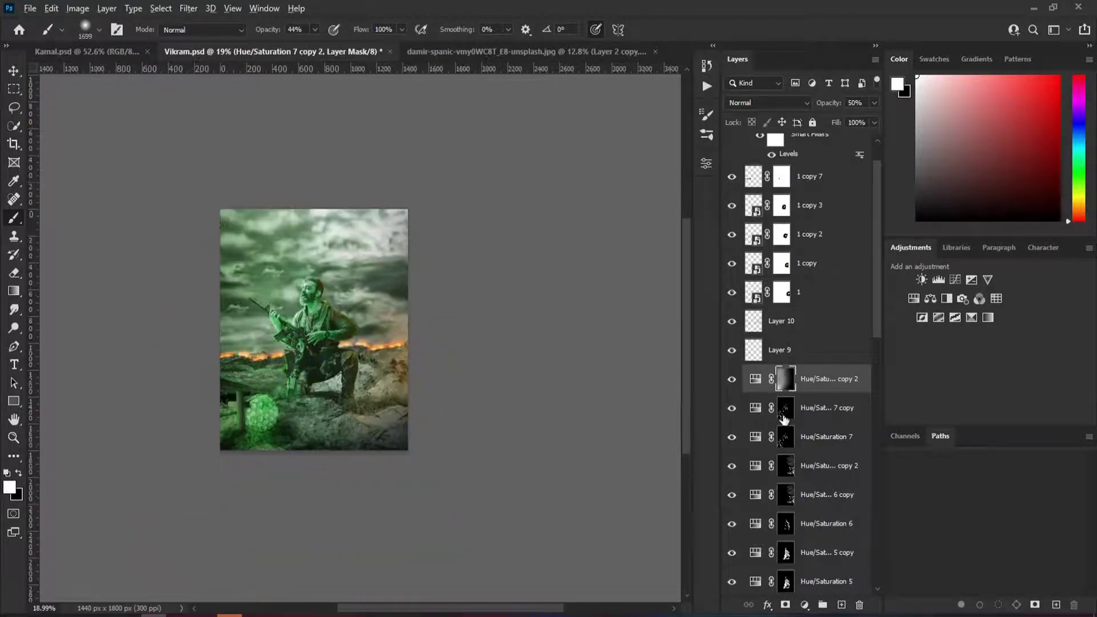
Duplicate the lower Hue/Saturation layer, black out its mask, and paint it into the lower-right ground
click(733, 408)
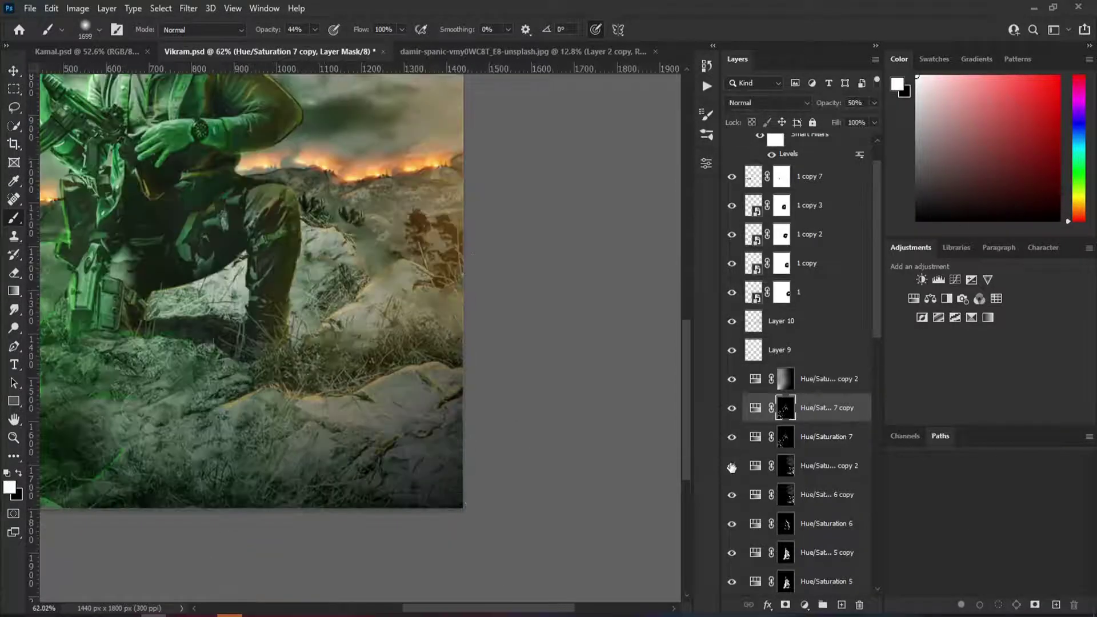
click(810, 503)
key(ctrl+j)
scroll(320, 343, down, 3)
key(x)
scroll(291, 400, down, 2)
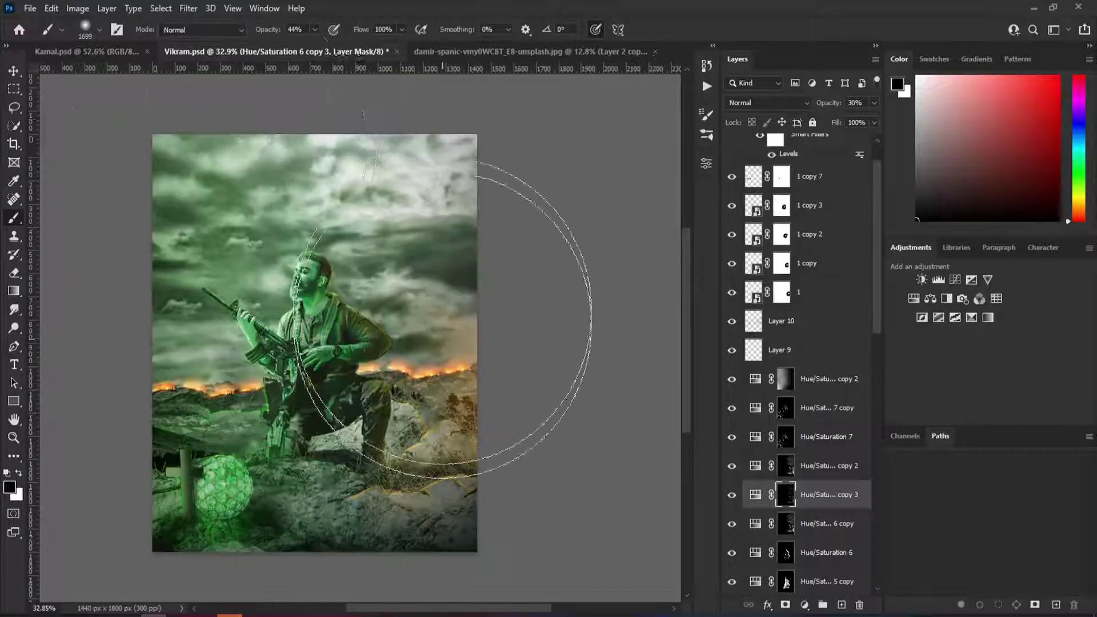
key(3)
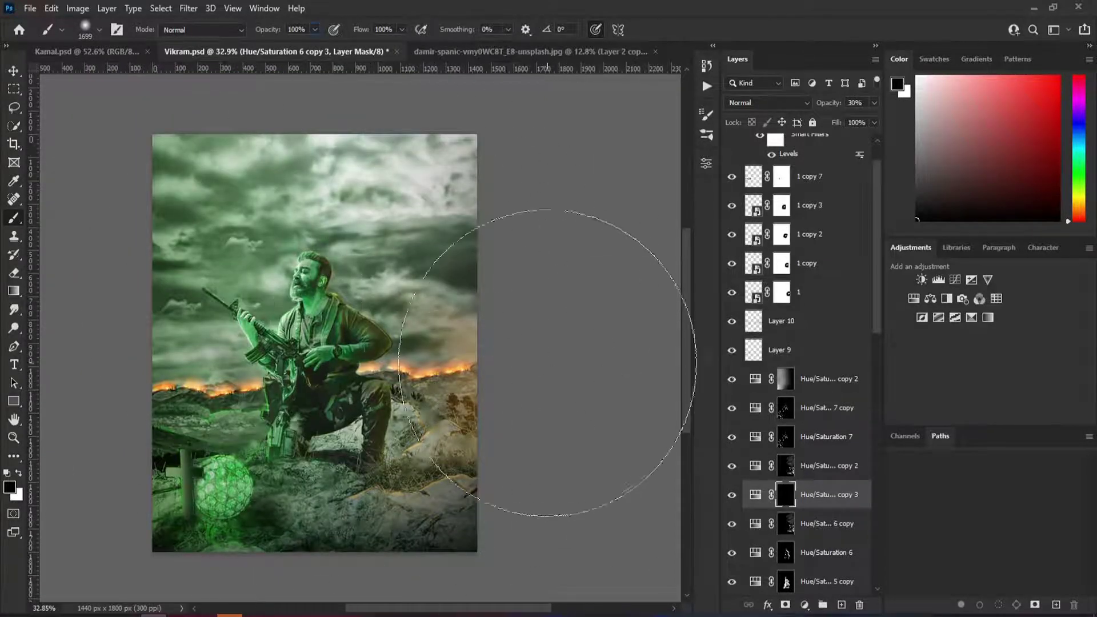
key(0)
key(x)
drag(510, 287, 392, 159)
key(3)
key(3)
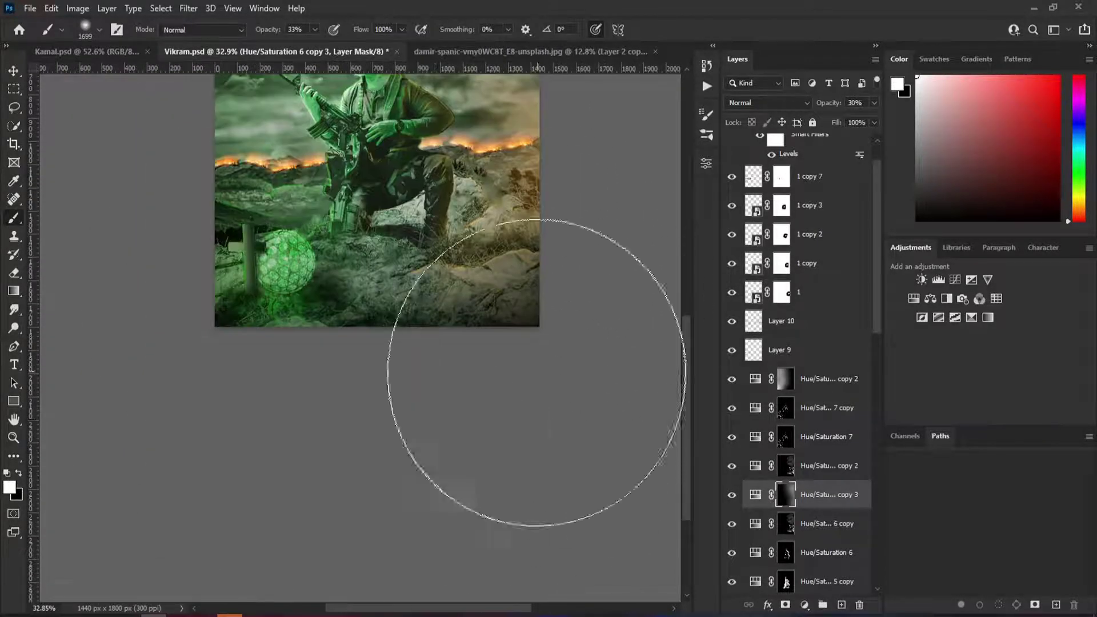
scroll(534, 355, down, 2)
scroll(466, 403, down, 2)
scroll(466, 403, up, 5)
scroll(456, 434, down, 4)
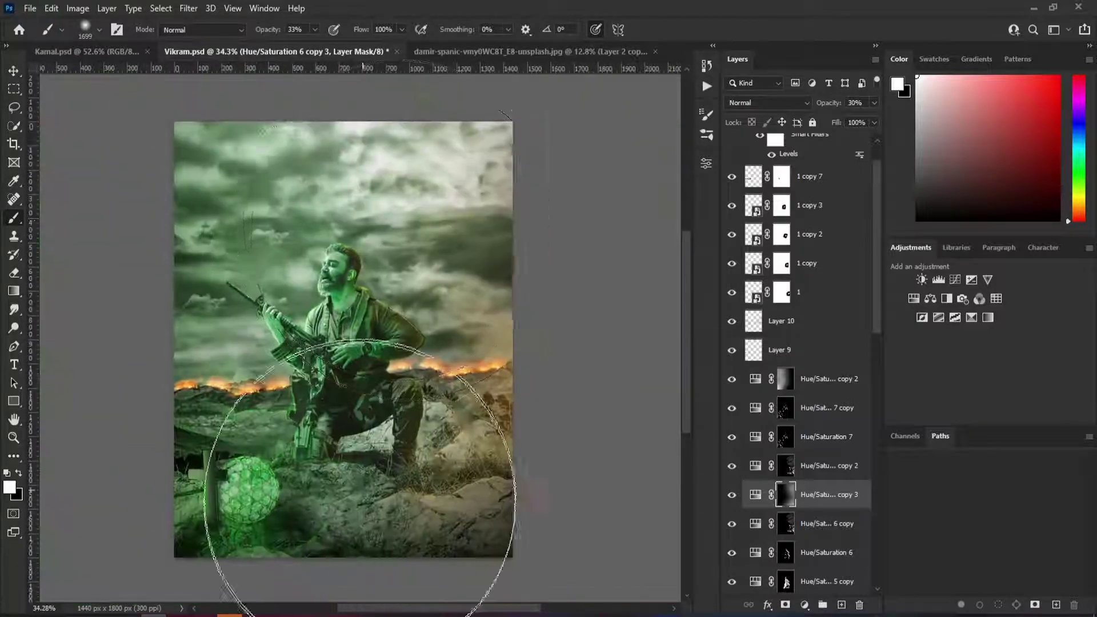
Add an inverted-mask Brightness/Contrast -51 darkening around the edges, then stamp visible layers
key(alt+bracketright)
key(alt+bracketright)
key(alt+bracketright)
click(805, 605)
click(823, 397)
drag(590, 239, 574, 241)
scroll(429, 380, down, 3)
key(ctrl+i)
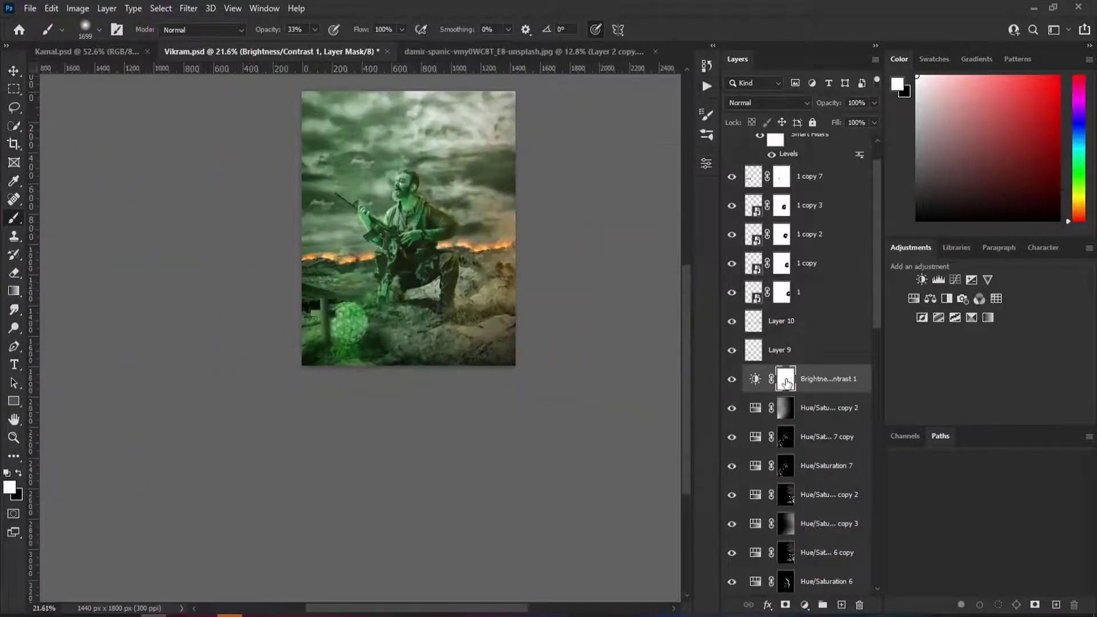
drag(429, 380, 437, 417)
scroll(481, 514, up, 3)
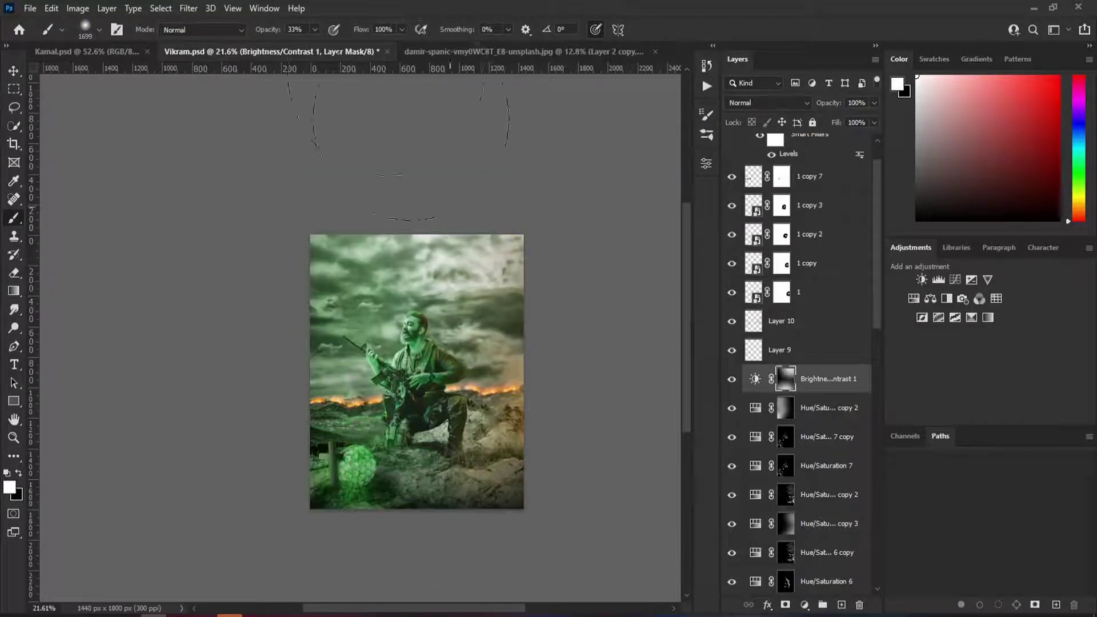
key(7)
key(9)
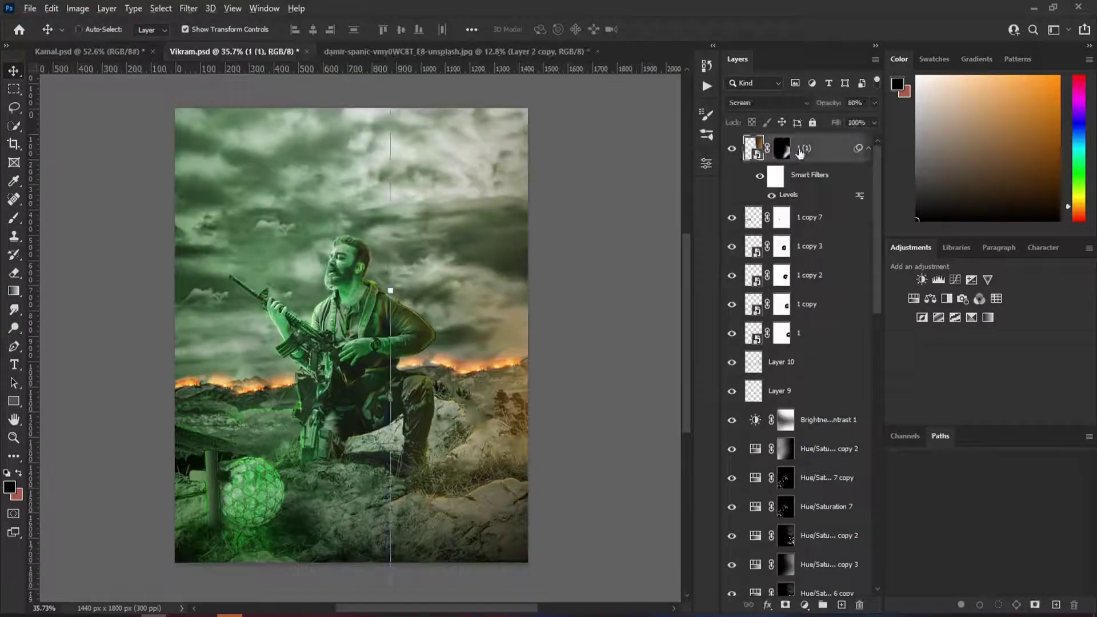
key(ctrl+shift+alt+e)
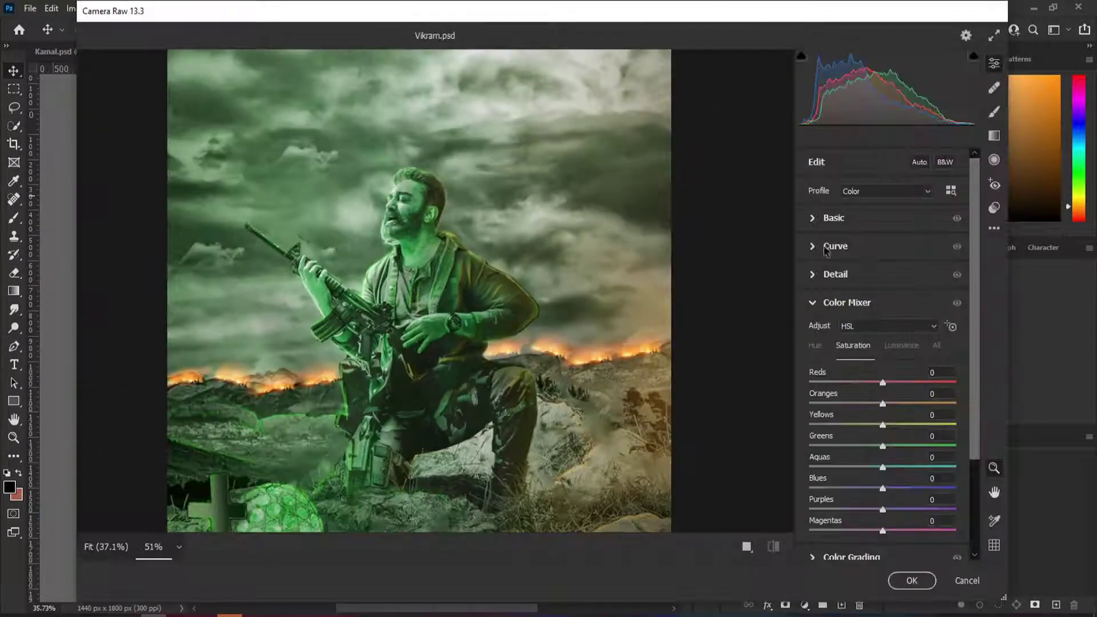
In Camera Raw set Exposure -0.45, Shadows -21, Blacks -14, Clarity +7, Dehaze +11, Saturation +6
drag(881, 292, 876, 292)
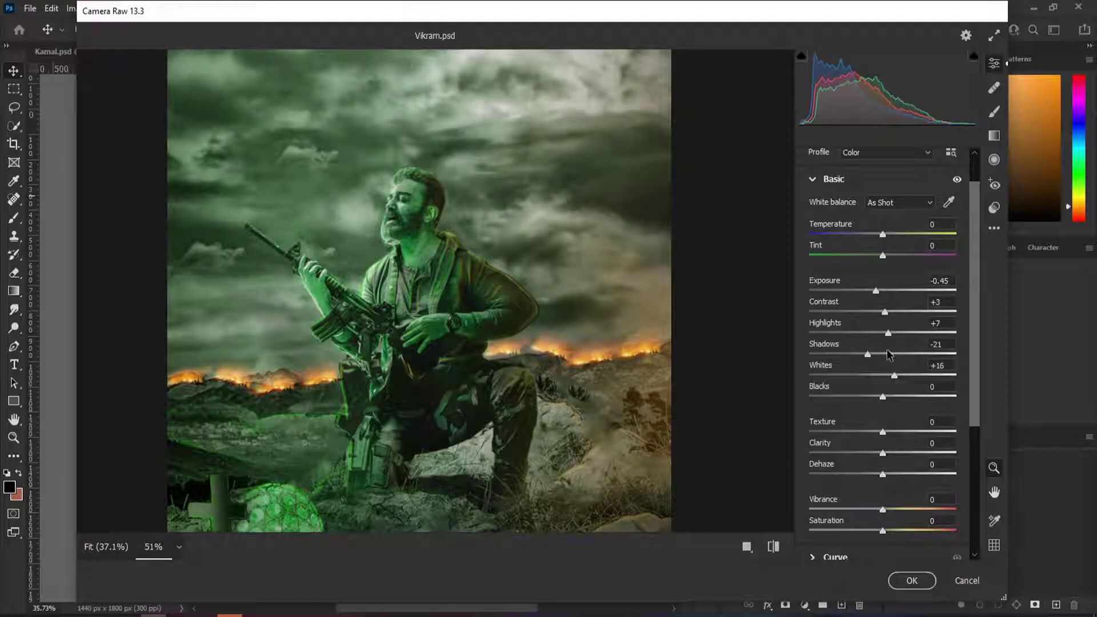
mouse_move(882, 396)
mouse_down()
mouse_move(871, 397)
mouse_move(864, 432)
mouse_up()
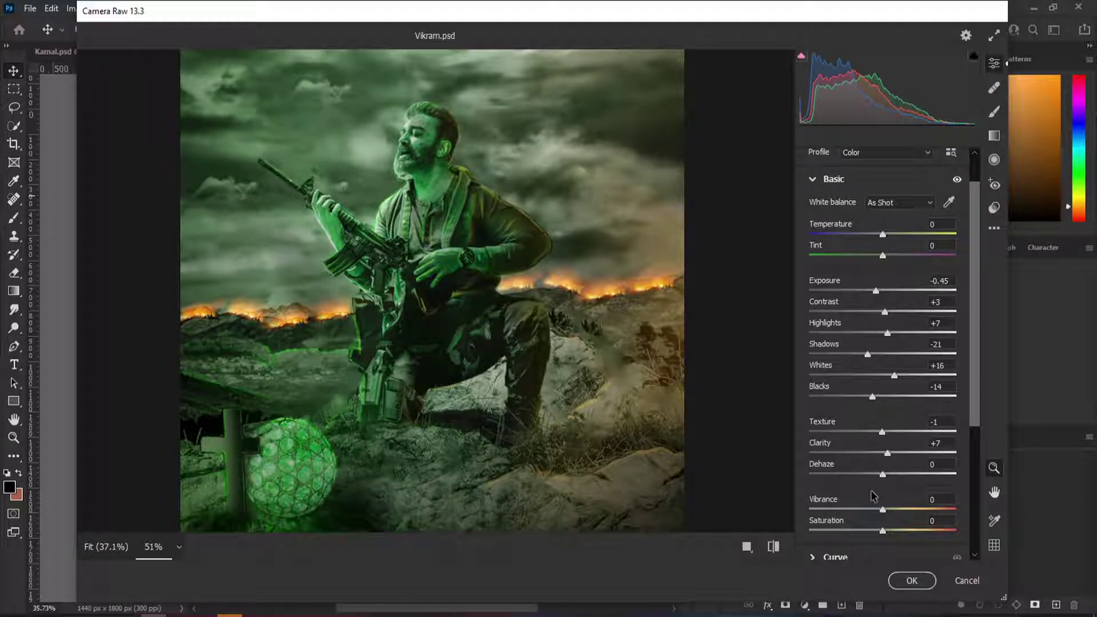
drag(883, 474, 891, 474)
drag(883, 509, 879, 509)
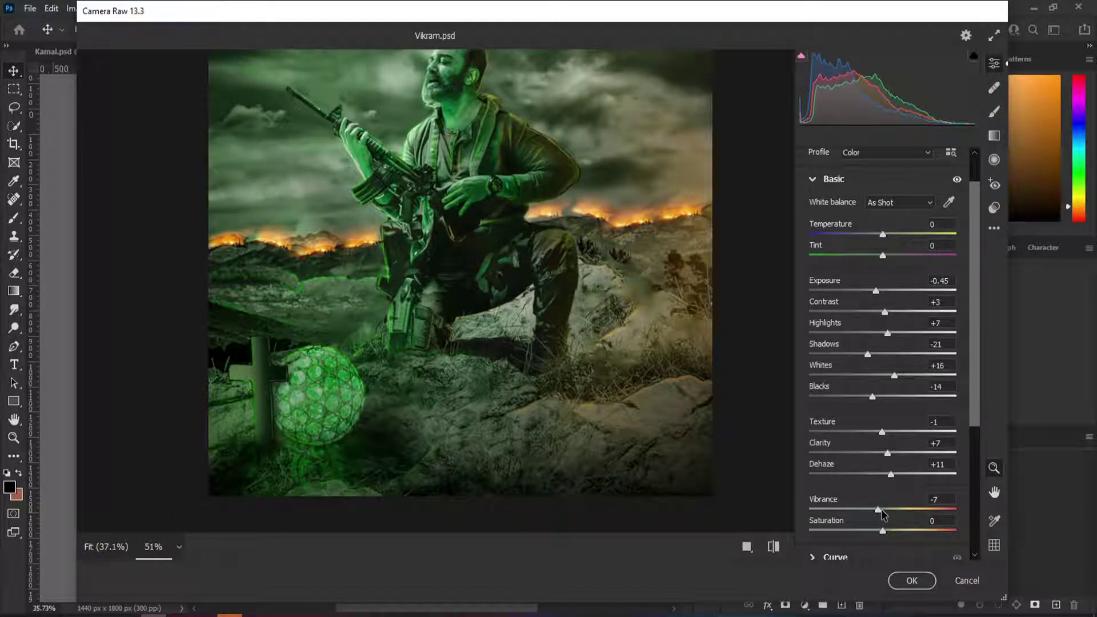
drag(879, 509, 885, 509)
drag(883, 531, 887, 531)
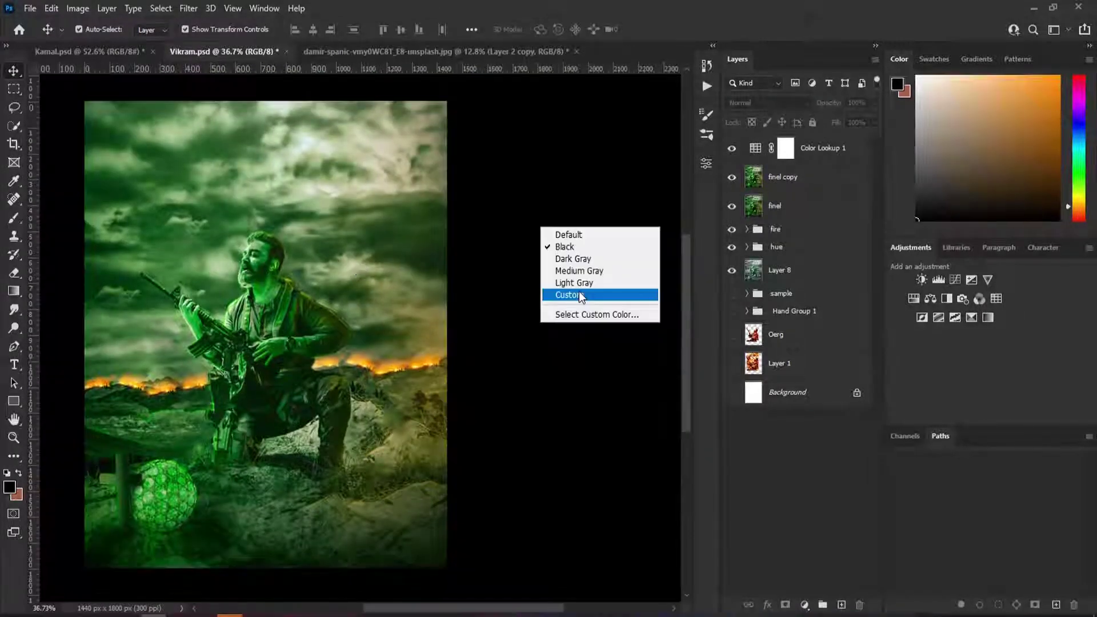
Make the pasteboard Light Gray and apply the Augusta 16.cube colour lookup
click(579, 290)
double_click(755, 147)
click(616, 206)
click(623, 88)
key(Down)
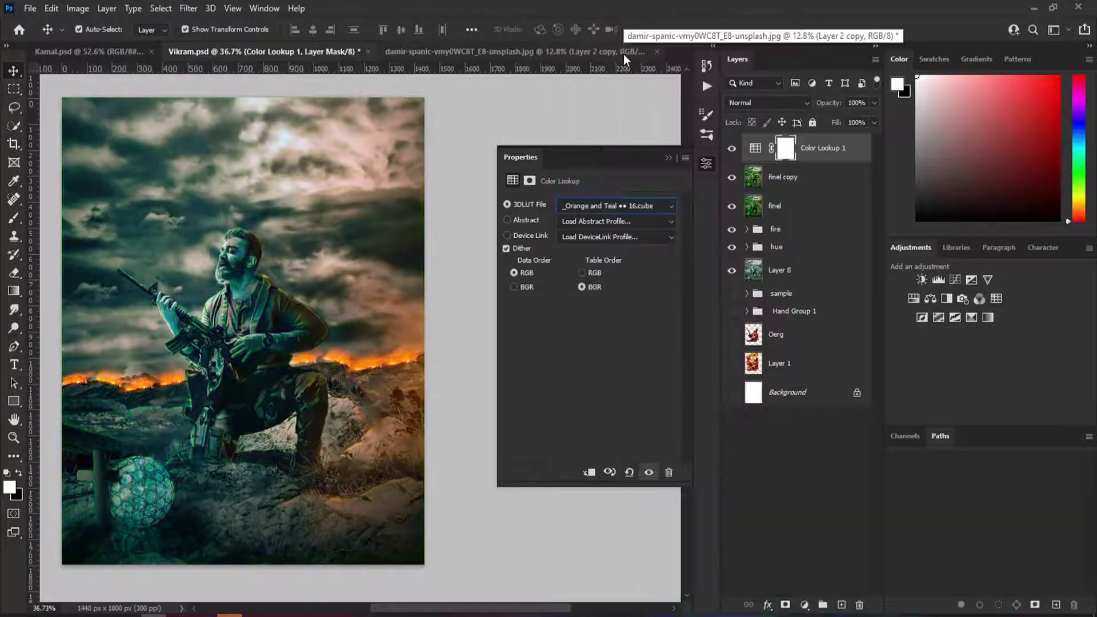
key(Up)
key(Down)
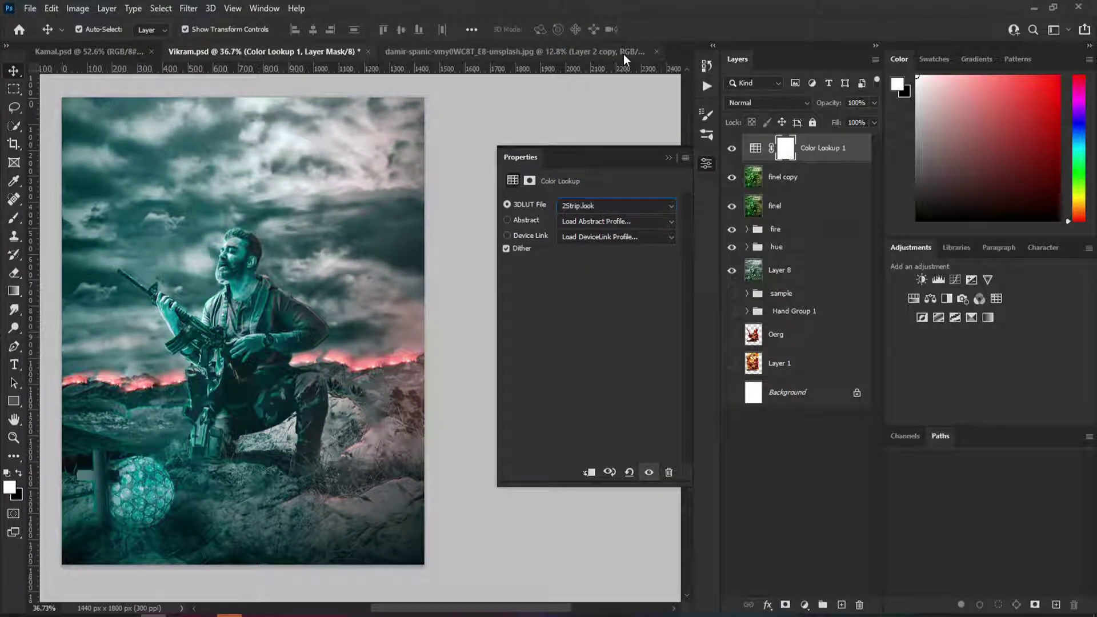
key(Down)
key(Down)
key(Down)
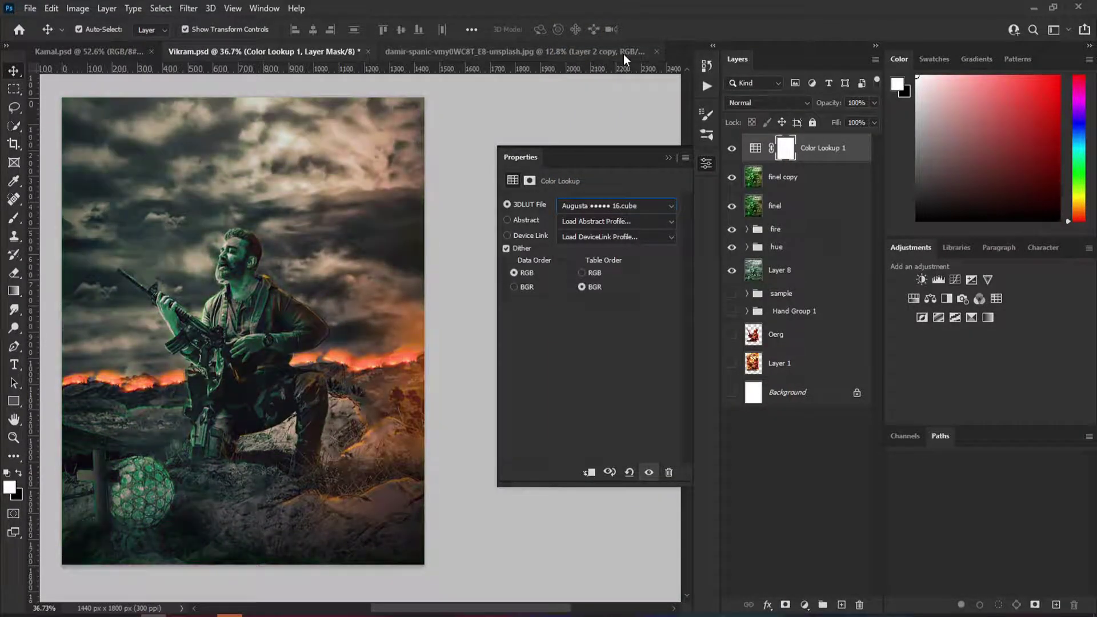
click(668, 159)
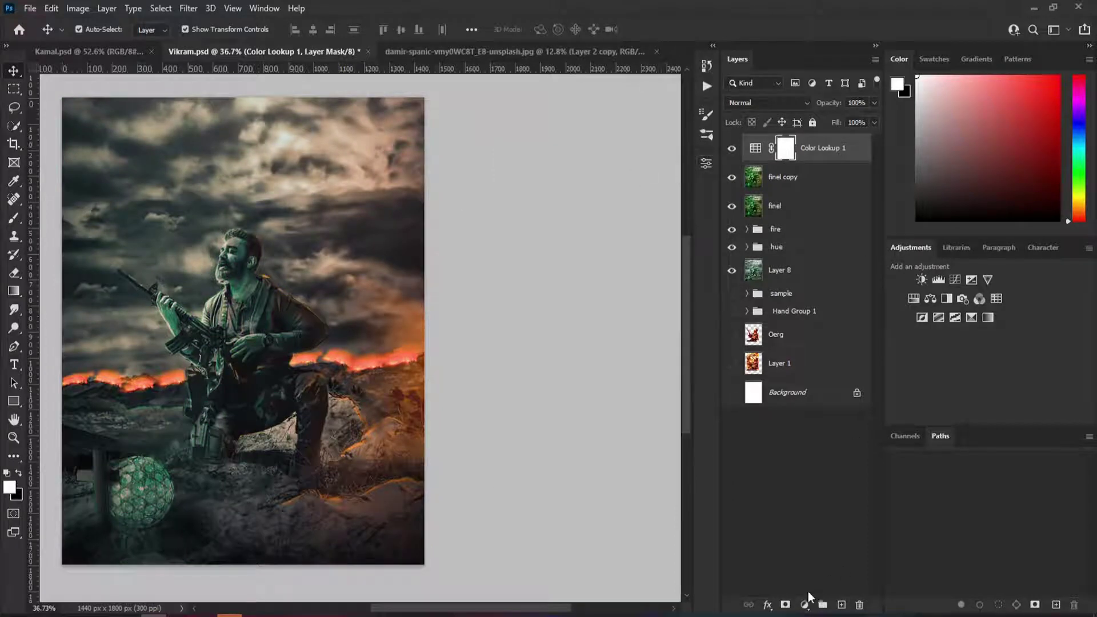
Duplicate the finel copy layer and pick the Clone Stamp tool
click(806, 181)
key(ctrl+j)
click(17, 237)
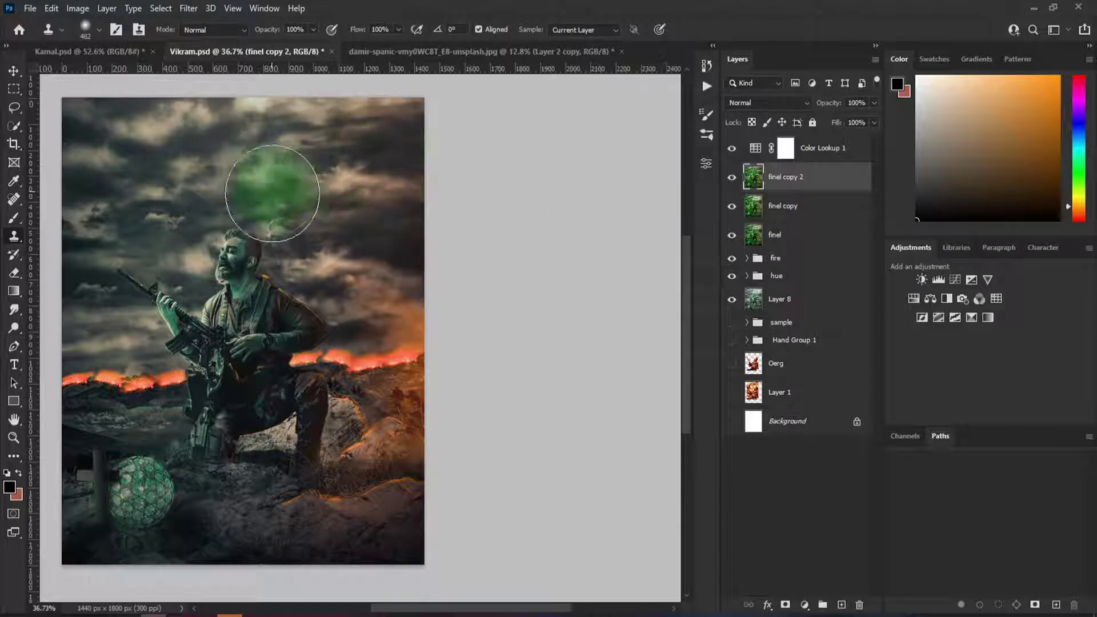
scroll(302, 246, up, 2)
scroll(357, 209, down, 1)
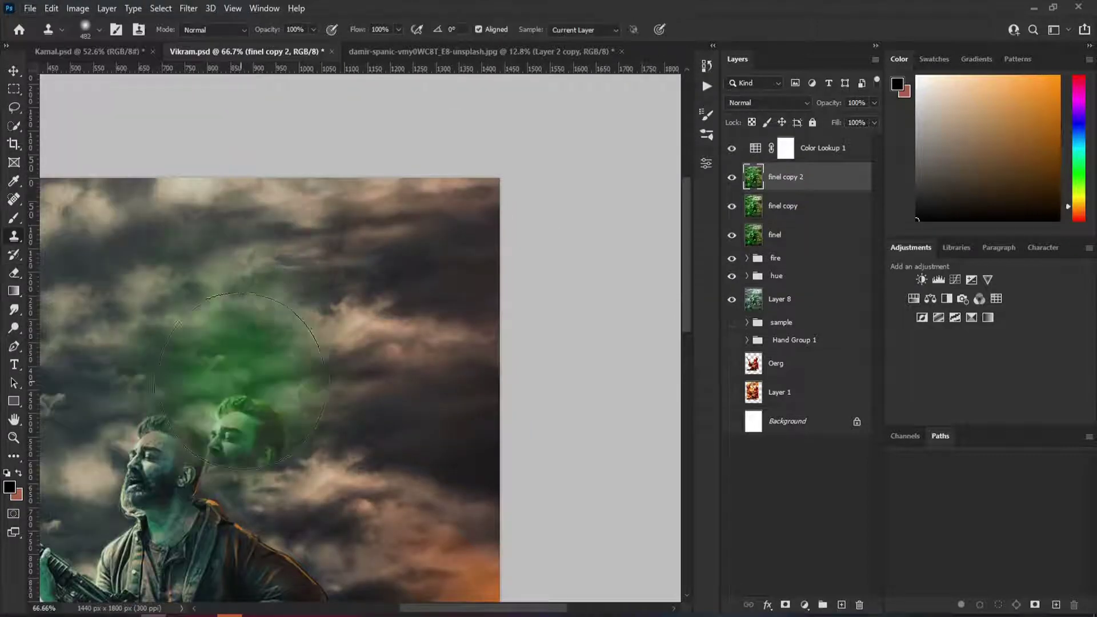
scroll(315, 387, down, 1)
key(b)
scroll(374, 318, up, 1)
scroll(326, 270, down, 1)
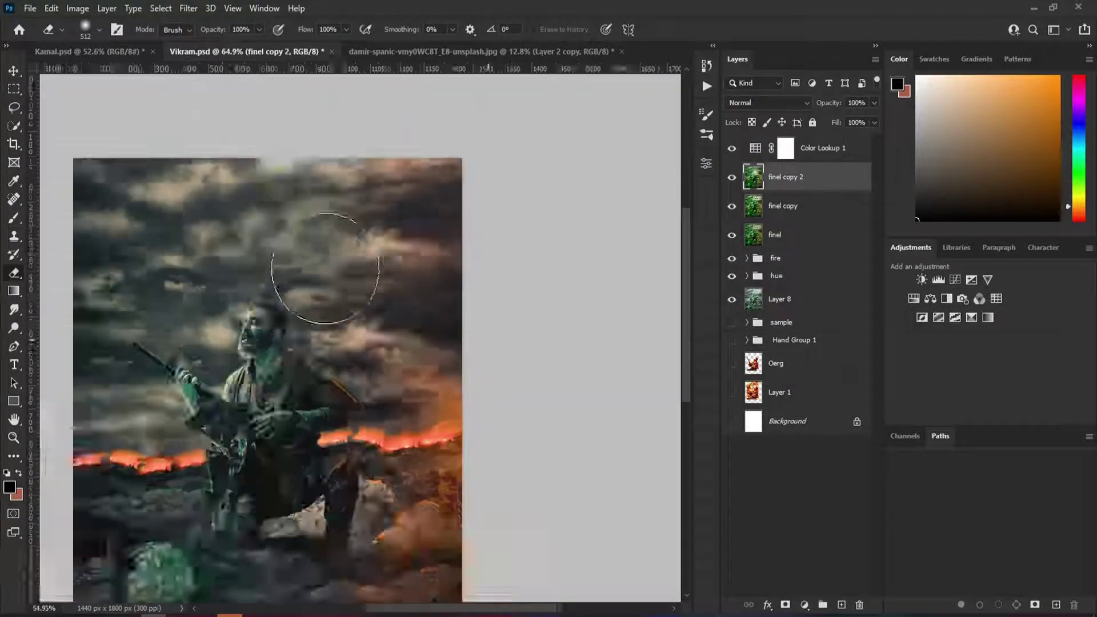
scroll(325, 270, up, 2)
key(s)
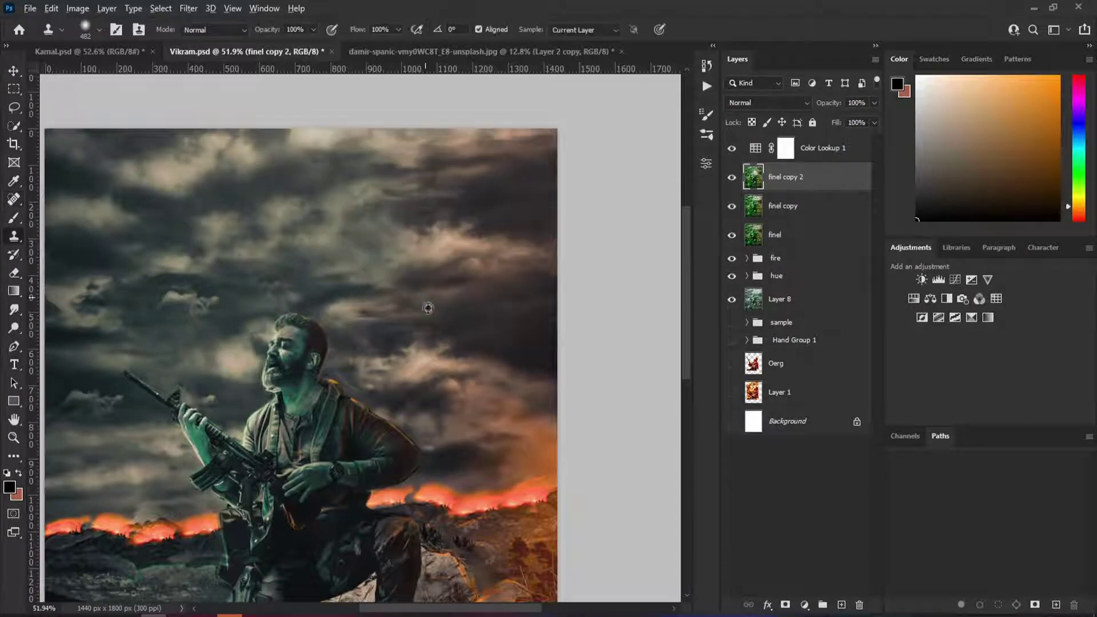
Paint faint orange at 22% over the fire on Layer 11 and blend it in Color mode
scroll(571, 331, down, 2)
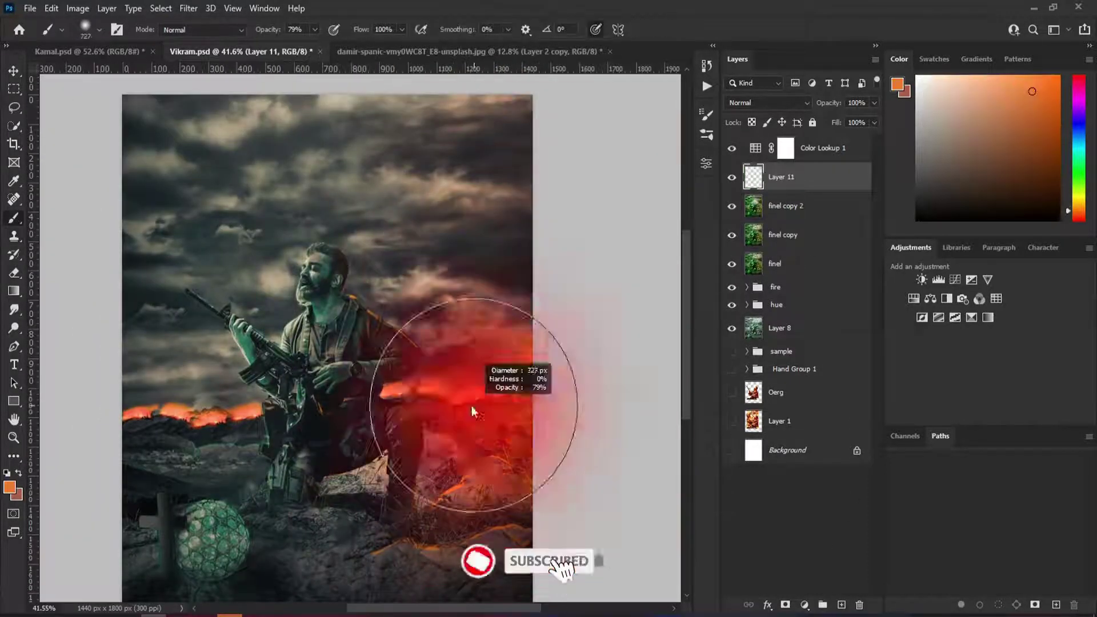
scroll(497, 400, up, 5)
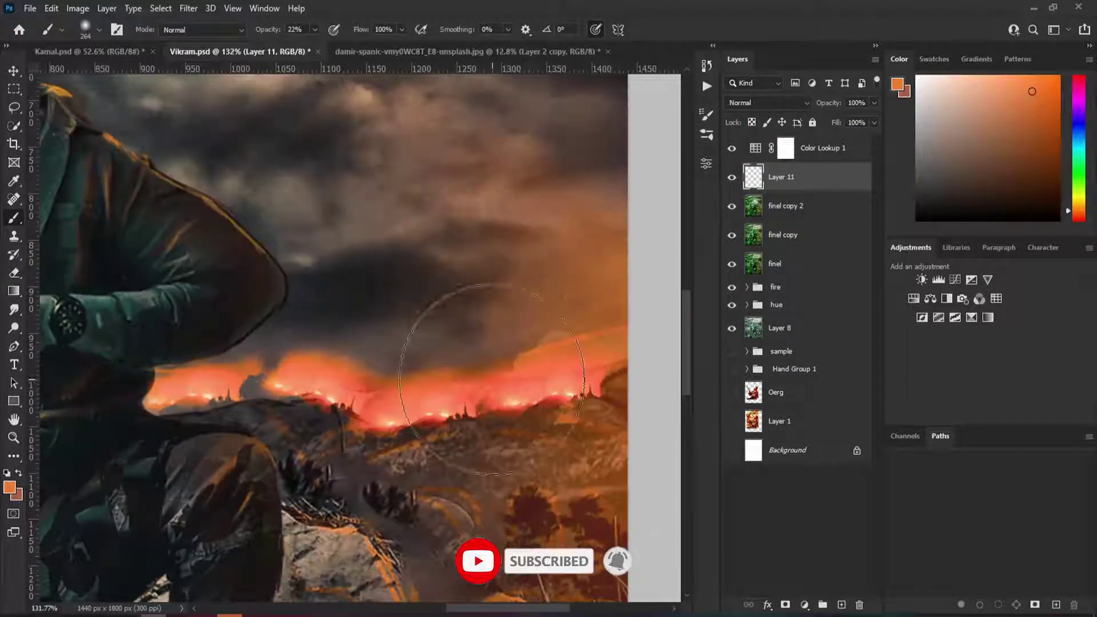
key(2)
key(2)
key(bracketleft)
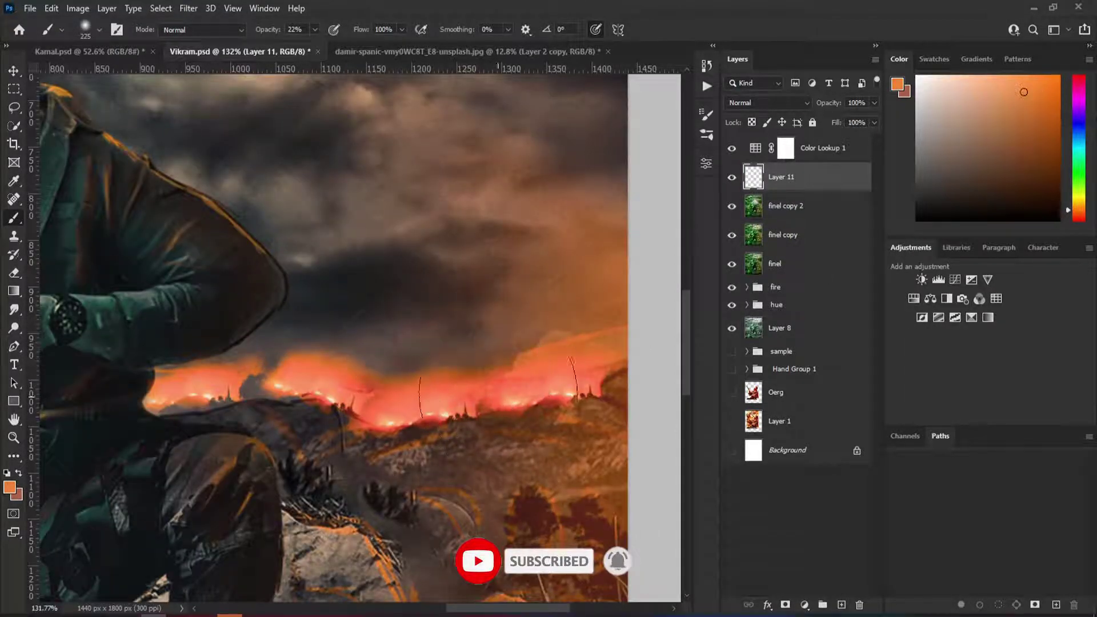
scroll(497, 395, down, 5)
scroll(223, 323, up, 5)
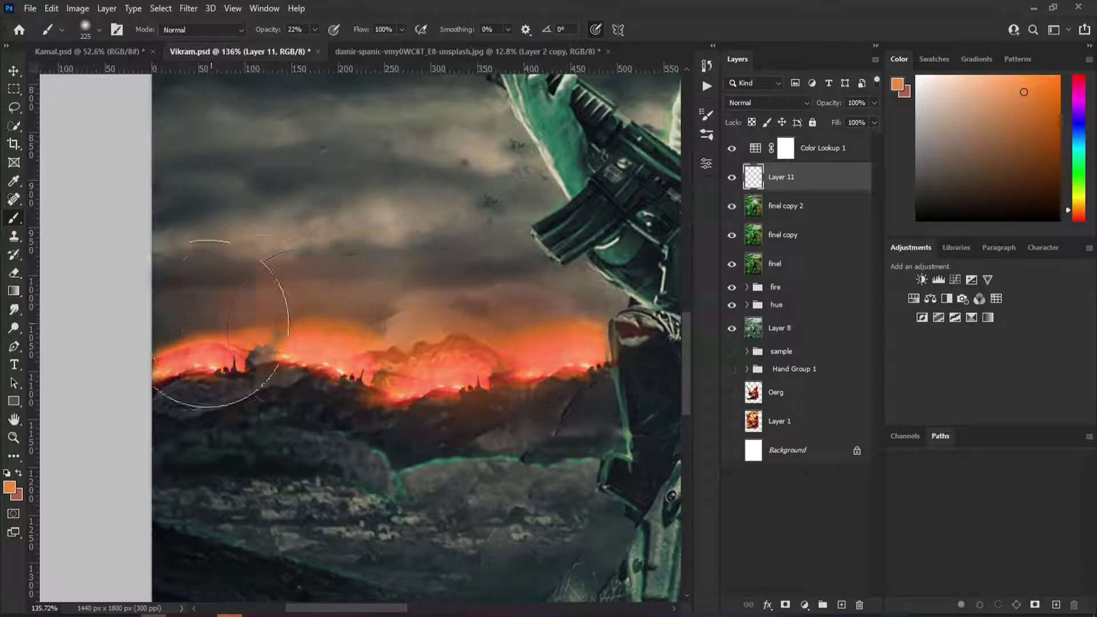
scroll(229, 323, down, 7)
click(766, 103)
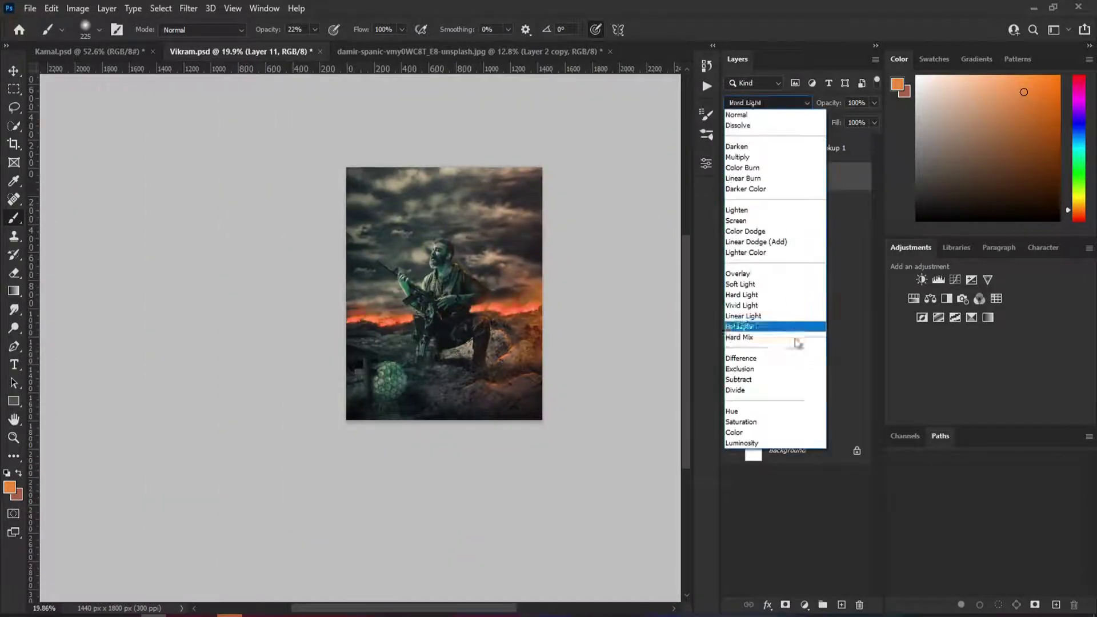
click(798, 434)
key(v)
scroll(401, 320, up, 5)
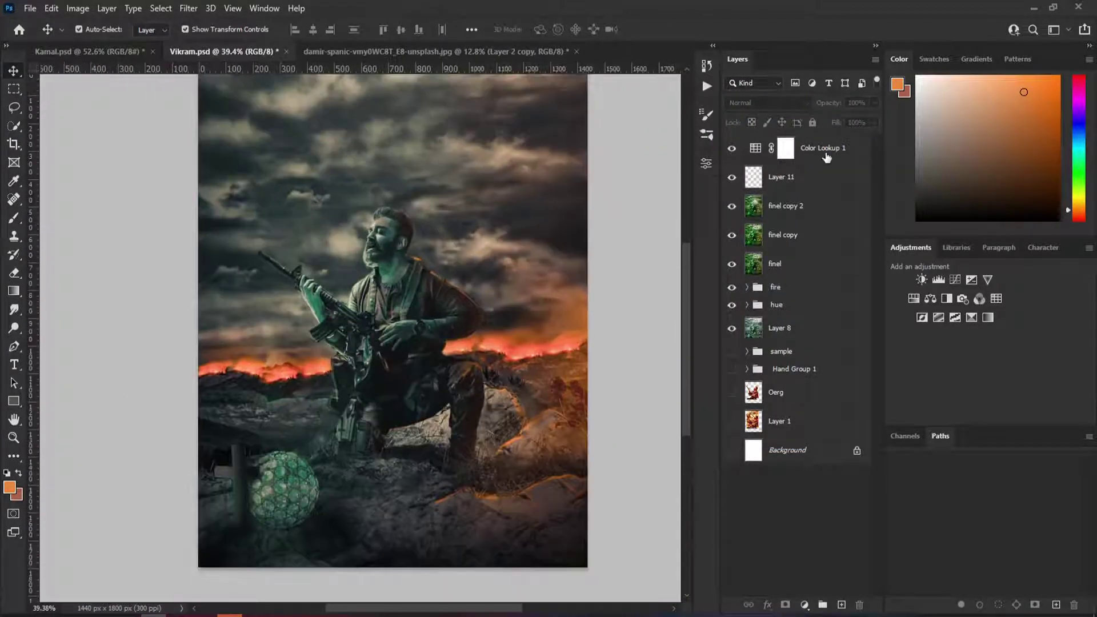
Step through Color Lookup 1's 3DLUT files and settle on DP Orange and Blue (10).cube
click(826, 157)
click(616, 205)
click(652, 29)
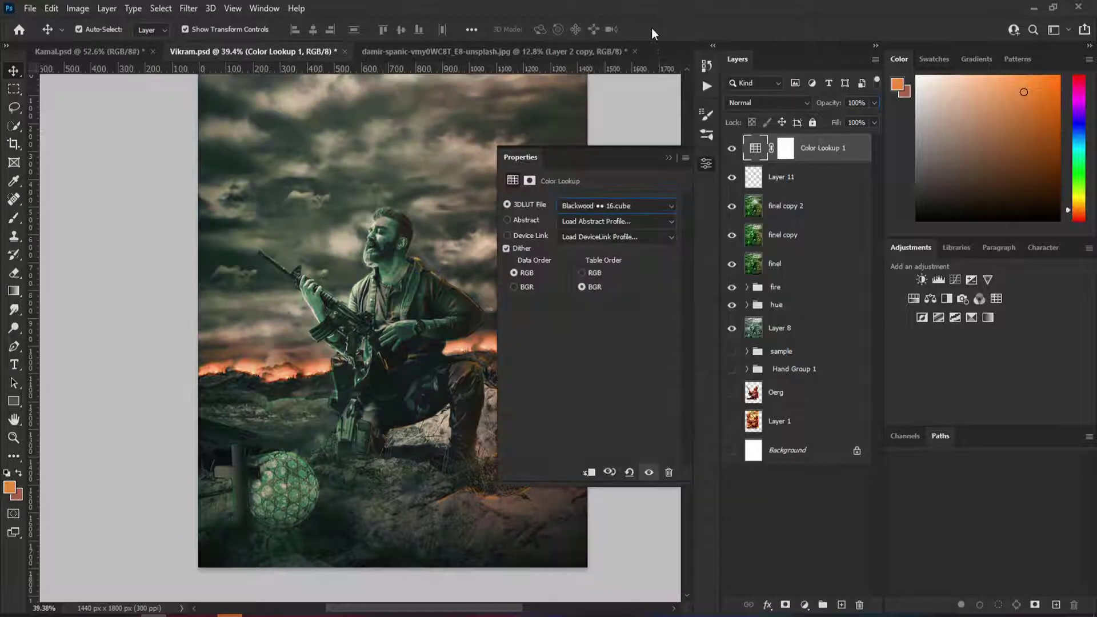
key(Down)
key(Down)
key(Down)
key(Down)
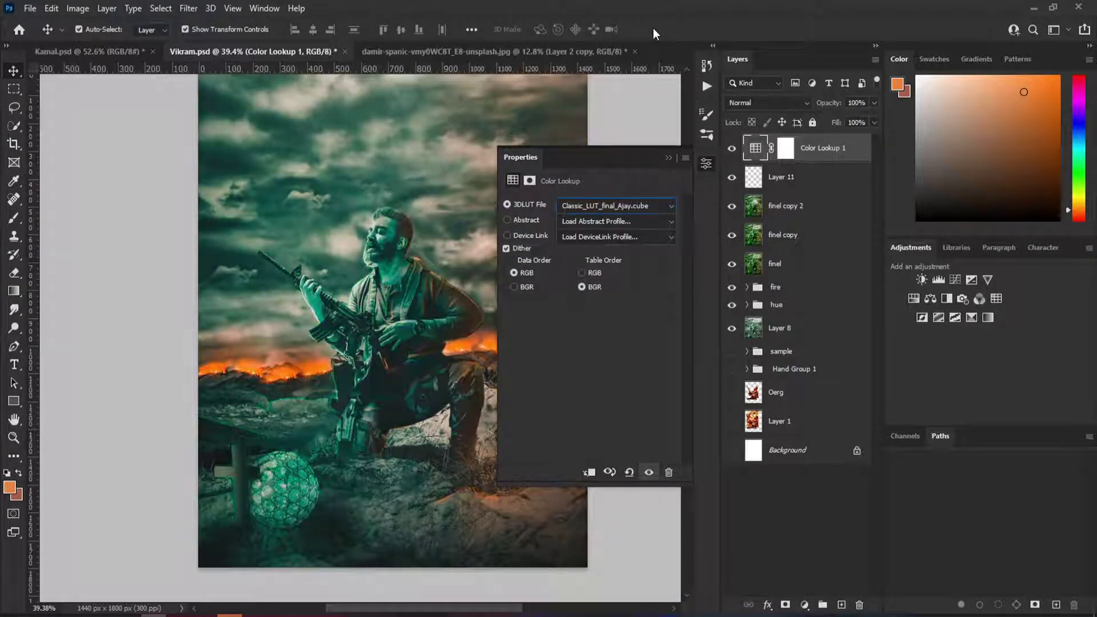
key(Down)
key(Down)
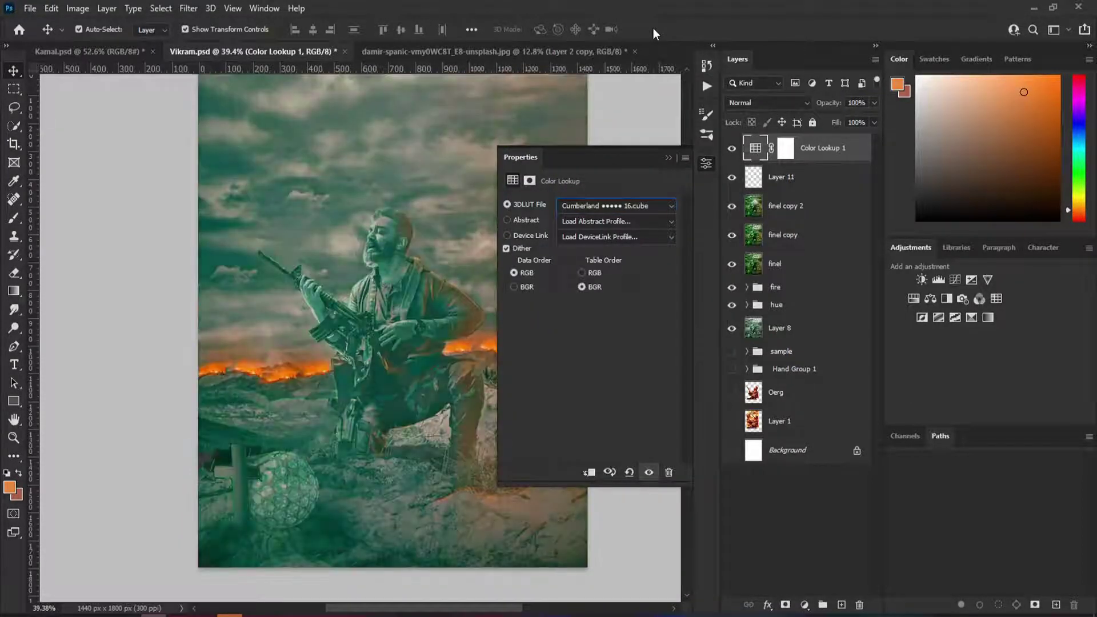
key(Down)
key(Down)
key(Down)
key(Down)
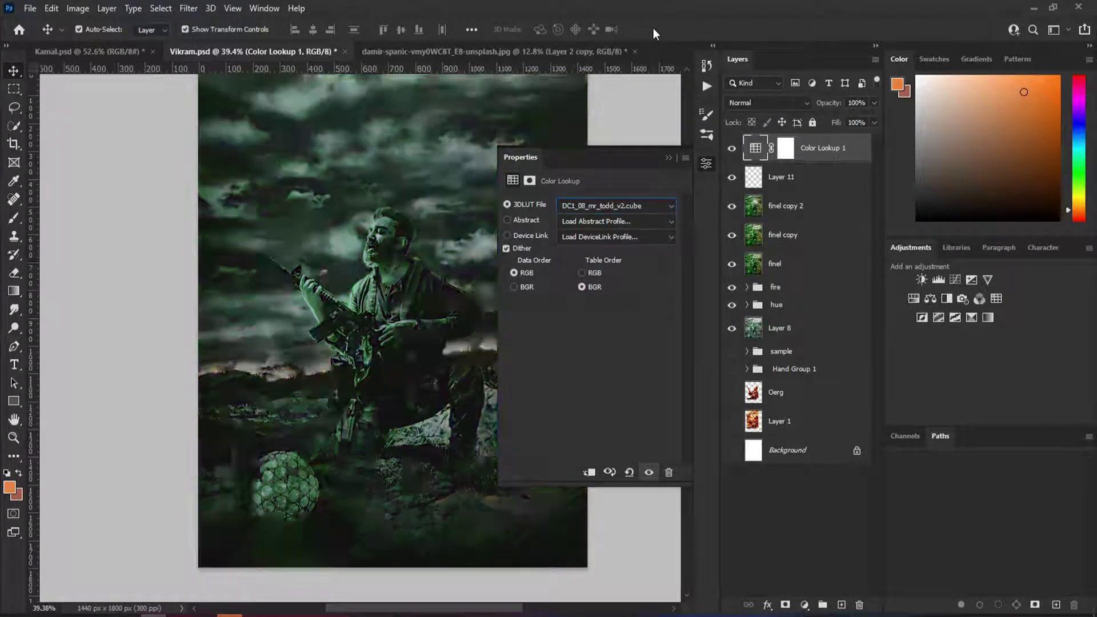
key(Down)
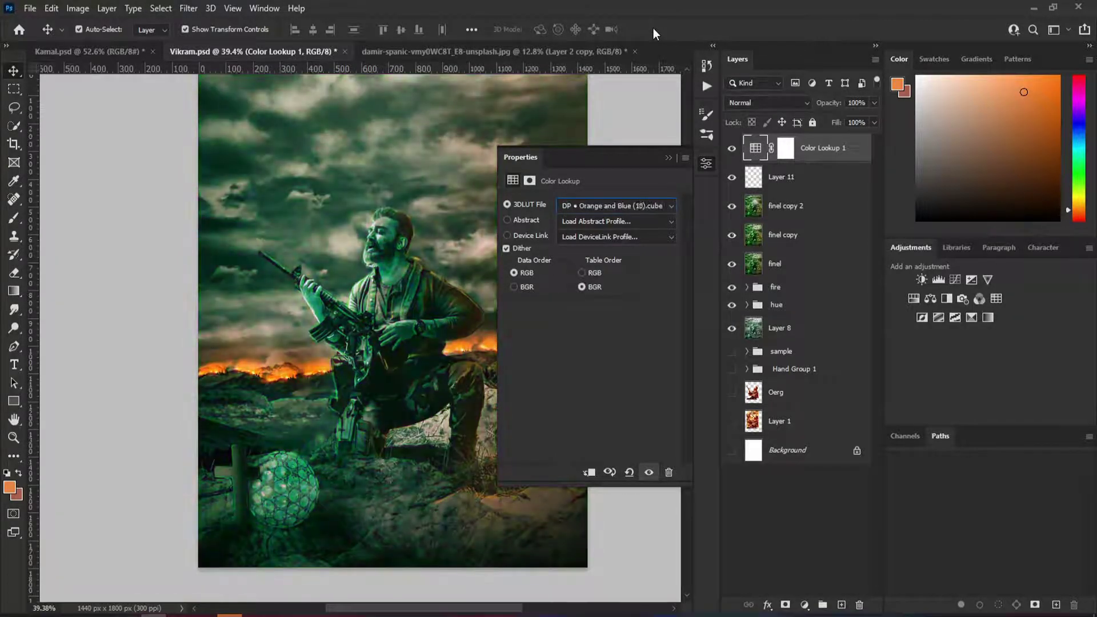
key(Down)
key(Down)
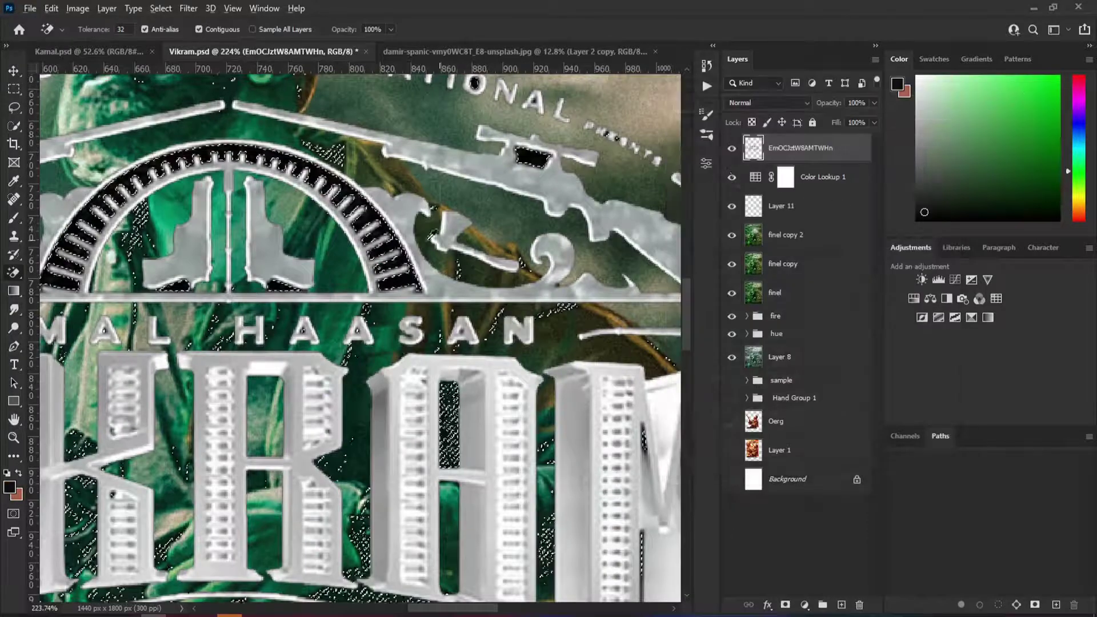
Scale the pasted VIKRAM logo down and move it to the poster's top
key(ctrl+0)
key(ctrl+t)
drag(392, 372, 393, 374)
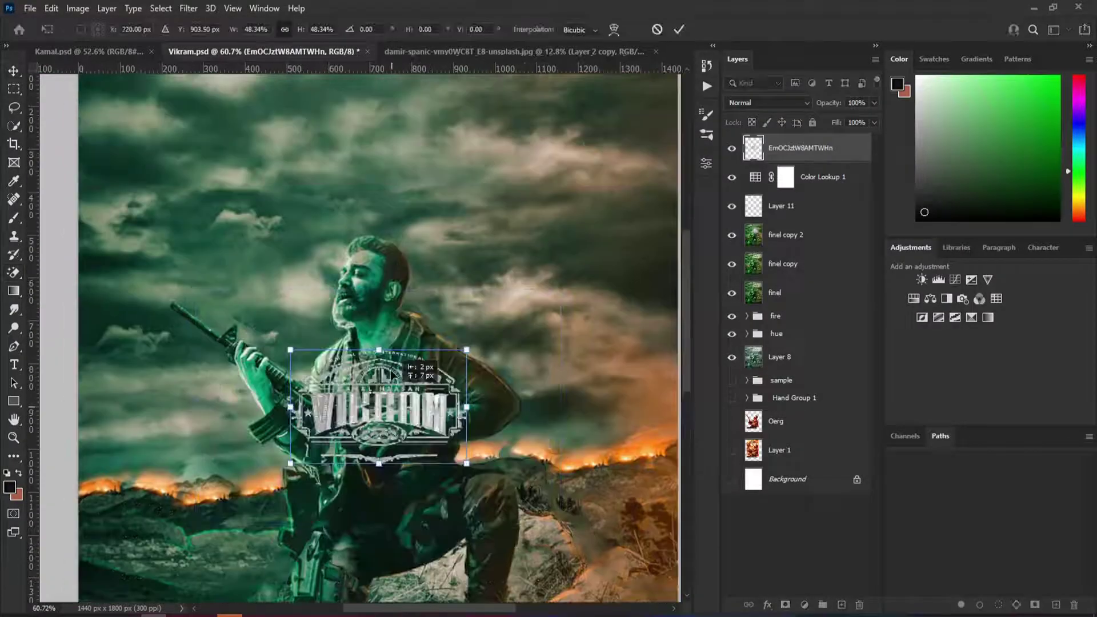
scroll(393, 375, down, 3)
drag(400, 434, 405, 334)
key(Return)
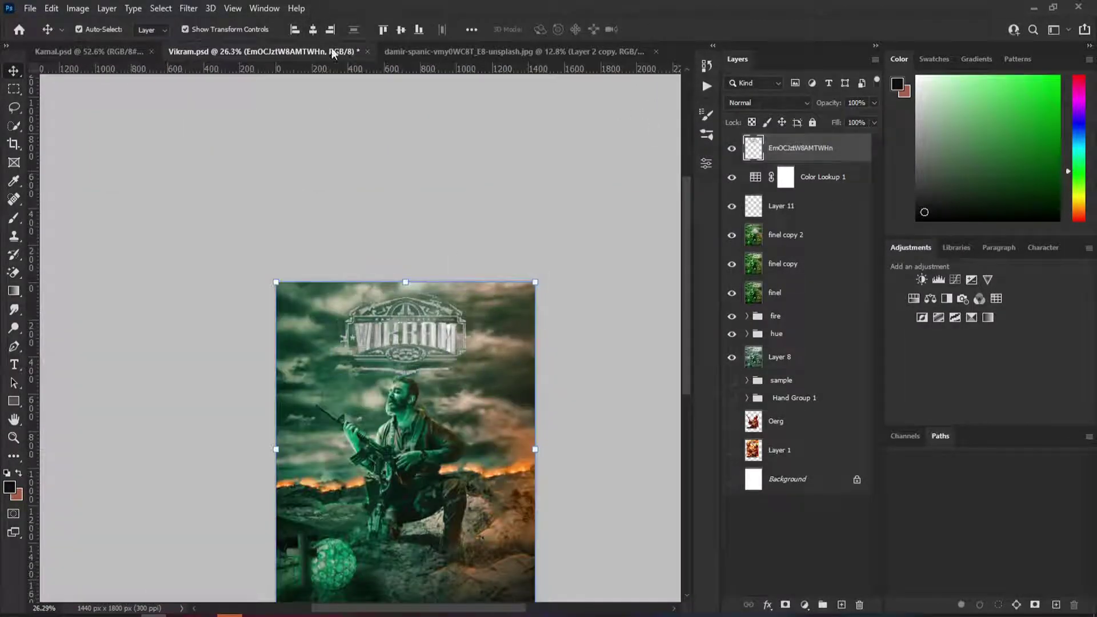
key(ctrl+t)
scroll(407, 320, up, 5)
drag(373, 419, 365, 392)
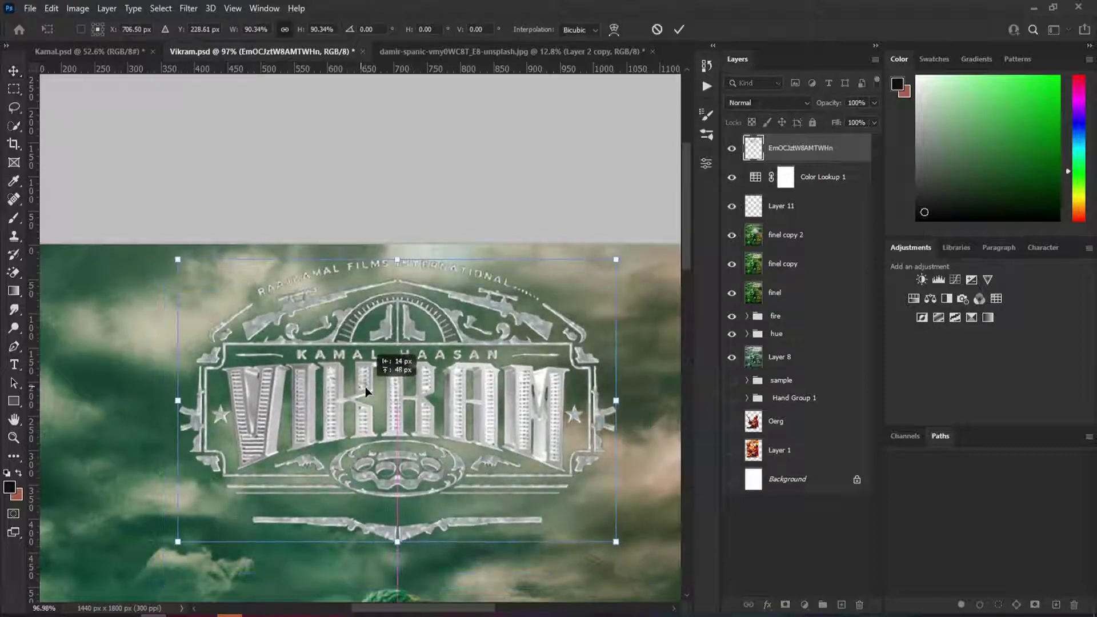
key(Return)
Magic-erase the leftover background inside the logo and nudge it slightly lower
key(ctrl+0)
scroll(422, 343, up, 3)
click(14, 273)
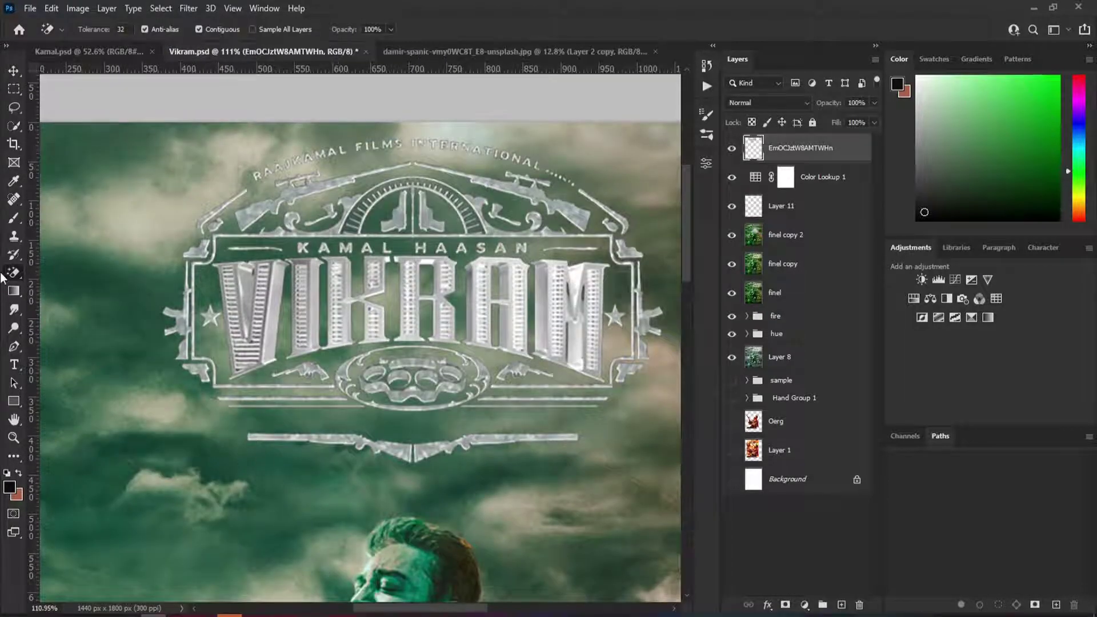
key(v)
scroll(411, 444, down, 3)
drag(447, 406, 447, 412)
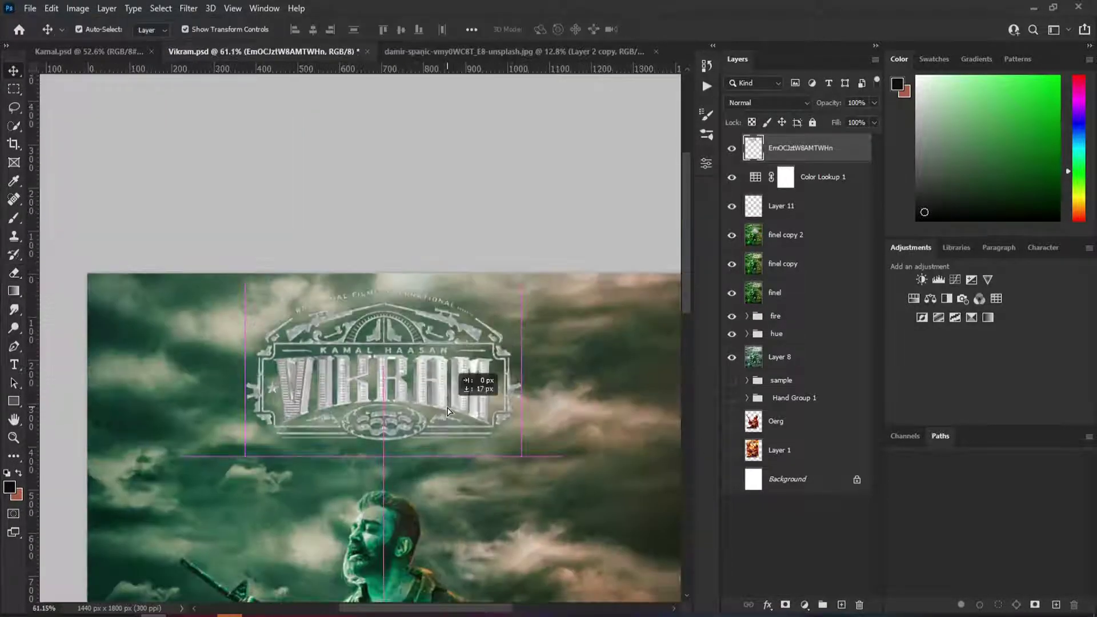
Brighten the logo with a Levels midtone of 1.34
key(ctrl+l)
drag(847, 268, 830, 268)
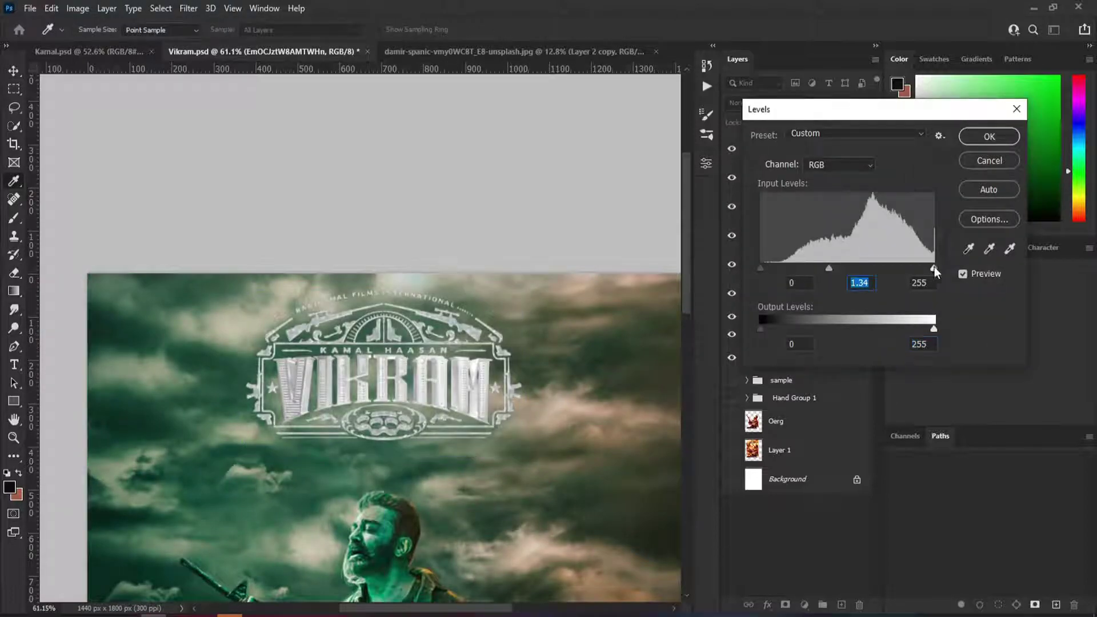
key(Return)
scroll(342, 314, up, 4)
scroll(343, 317, down, 1)
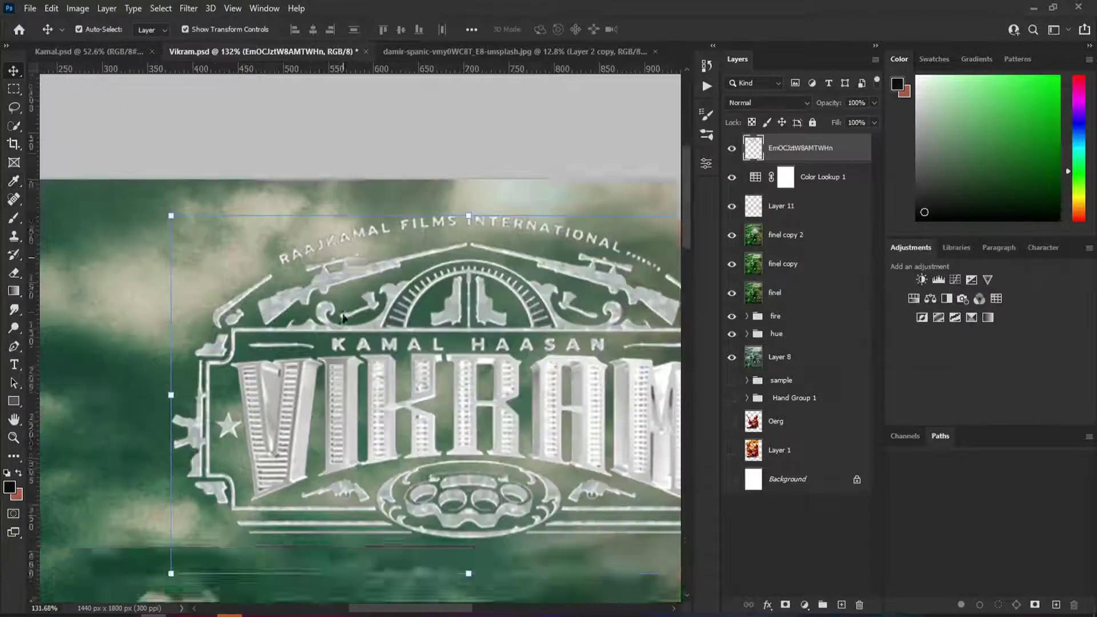
scroll(343, 317, down, 5)
scroll(343, 317, up, 1)
scroll(343, 317, down, 1)
Centre the logo horizontally and try it at the poster's bottom
click(313, 29)
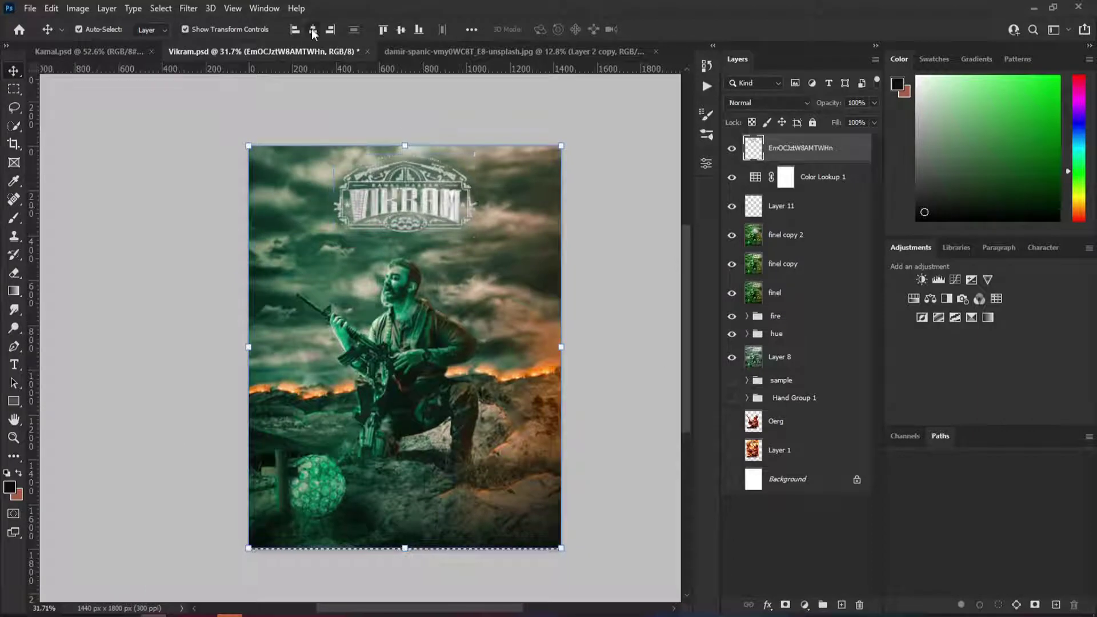
drag(405, 183, 408, 461)
scroll(408, 462, up, 4)
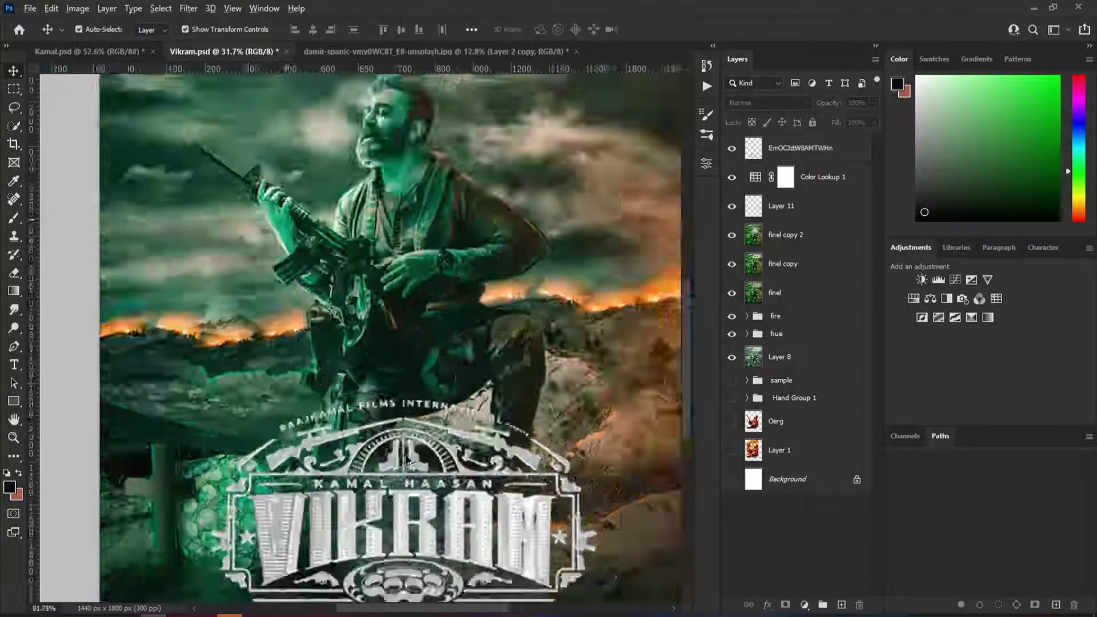
scroll(408, 462, down, 4)
Group Color Lookup 1 through finel into a group named 2stage and lock the groups
click(788, 235)
click(777, 292)
shift+click(800, 177)
key(ctrl+g)
double_click(782, 171)
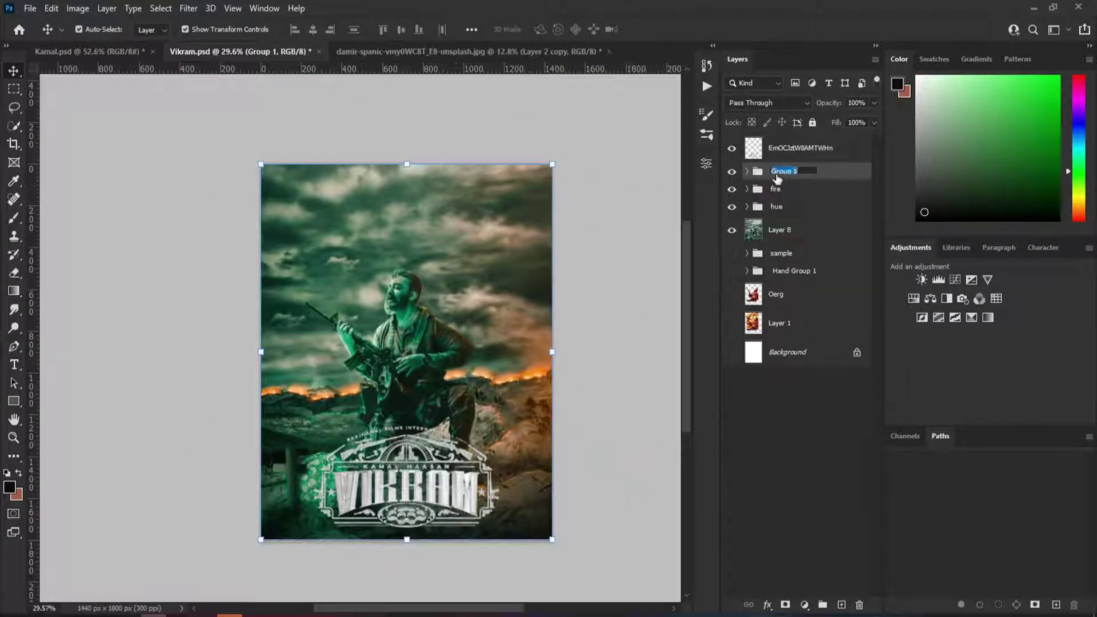
text(ge)
key(Return)
click(813, 122)
Group Oerg with Layer 1 and hide that group and the hue group
click(776, 294)
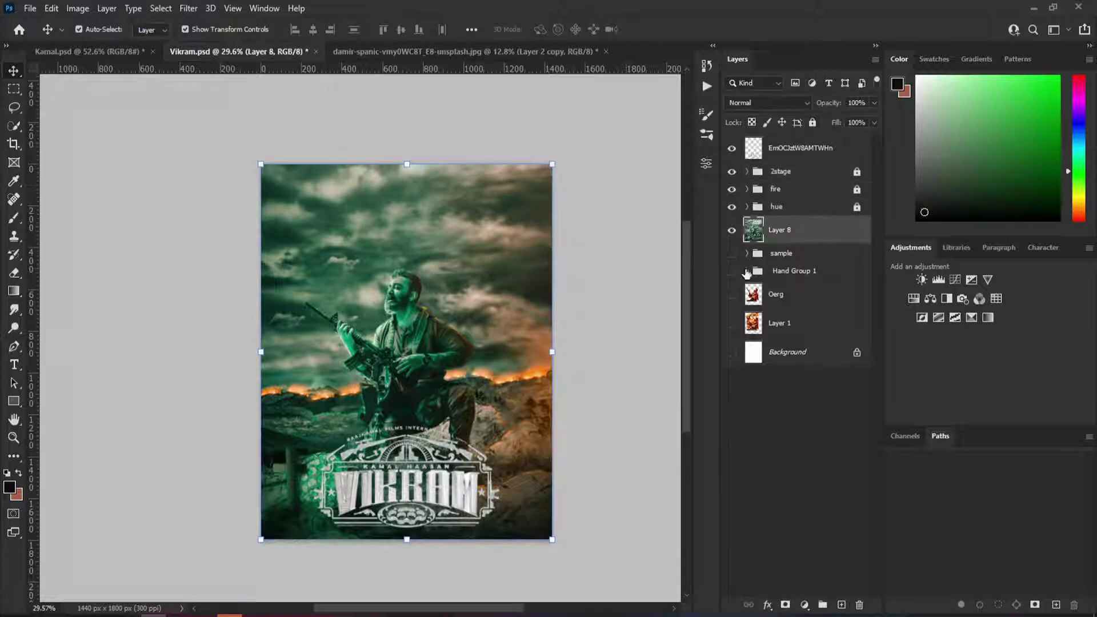
shift+click(778, 320)
key(ctrl+g)
click(731, 288)
click(732, 207)
Move the VIKRAM logo back up near the poster's top and ready the Eraser on it
click(800, 148)
key(ctrl+t)
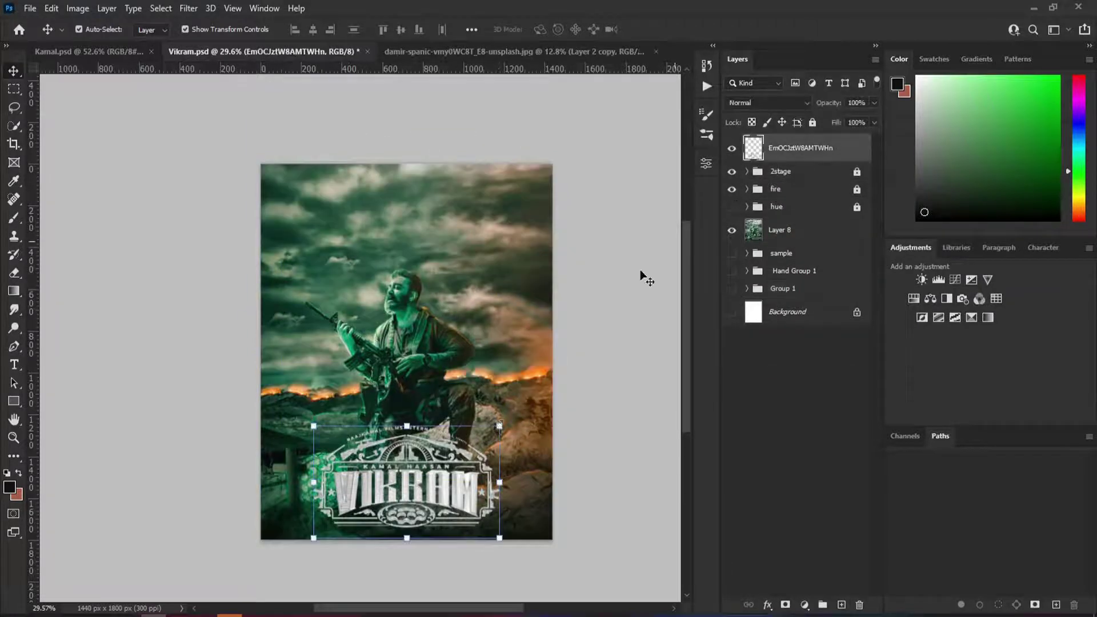
drag(406, 483, 406, 217)
key(Return)
scroll(406, 189, up, 5)
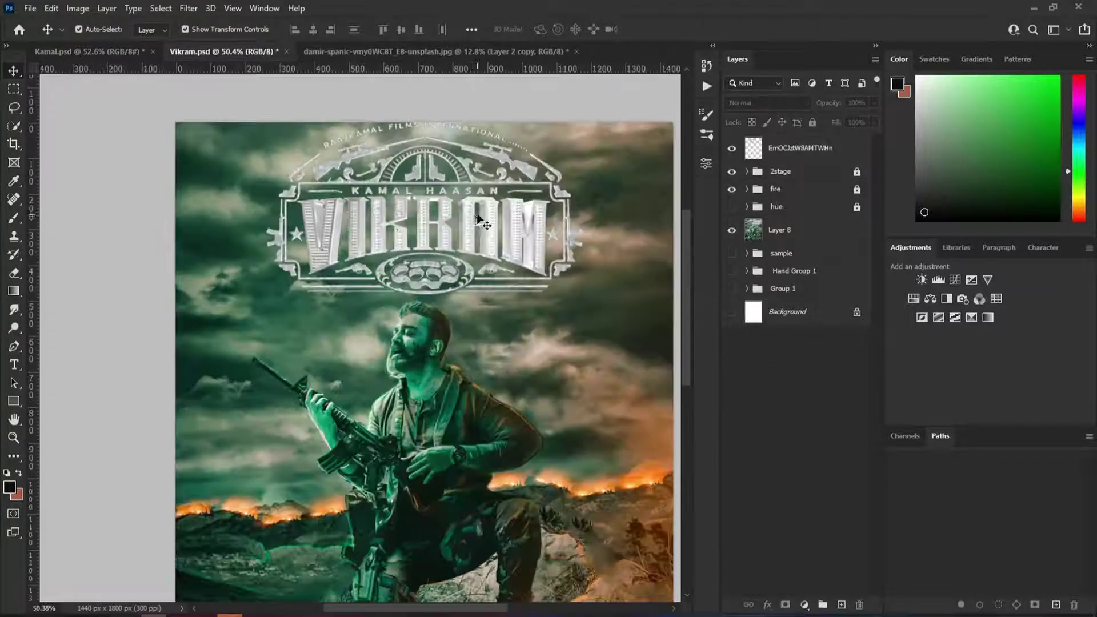
key(e)
click(756, 245)
click(801, 148)
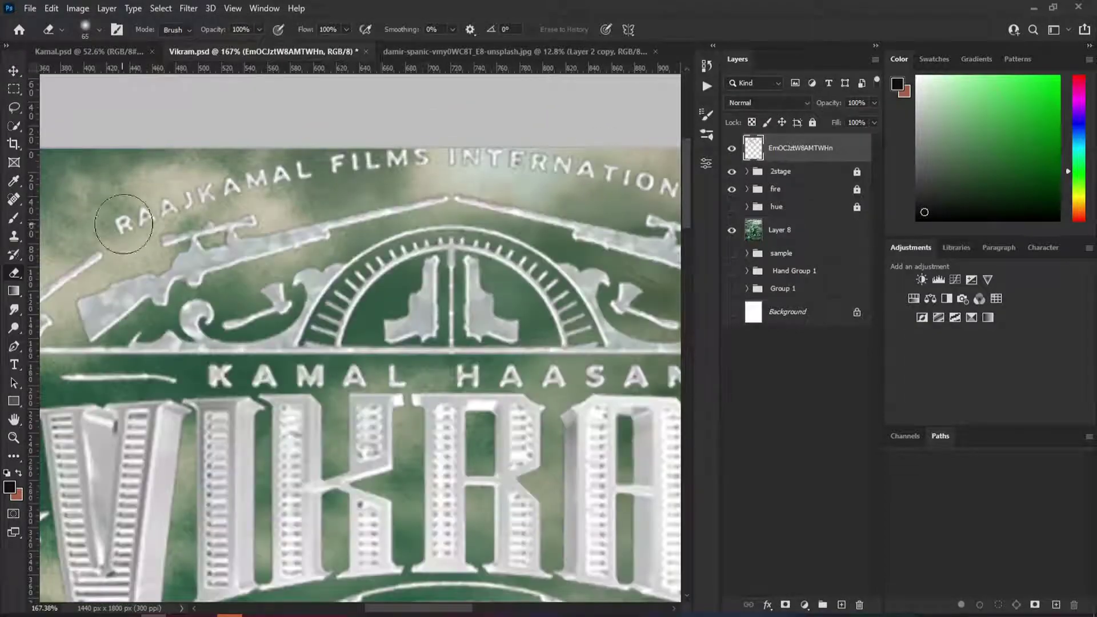
Set the eraser brush size for removing the logo's top studio line
right_click(187, 147)
key(Escape)
scroll(428, 165, down, 5)
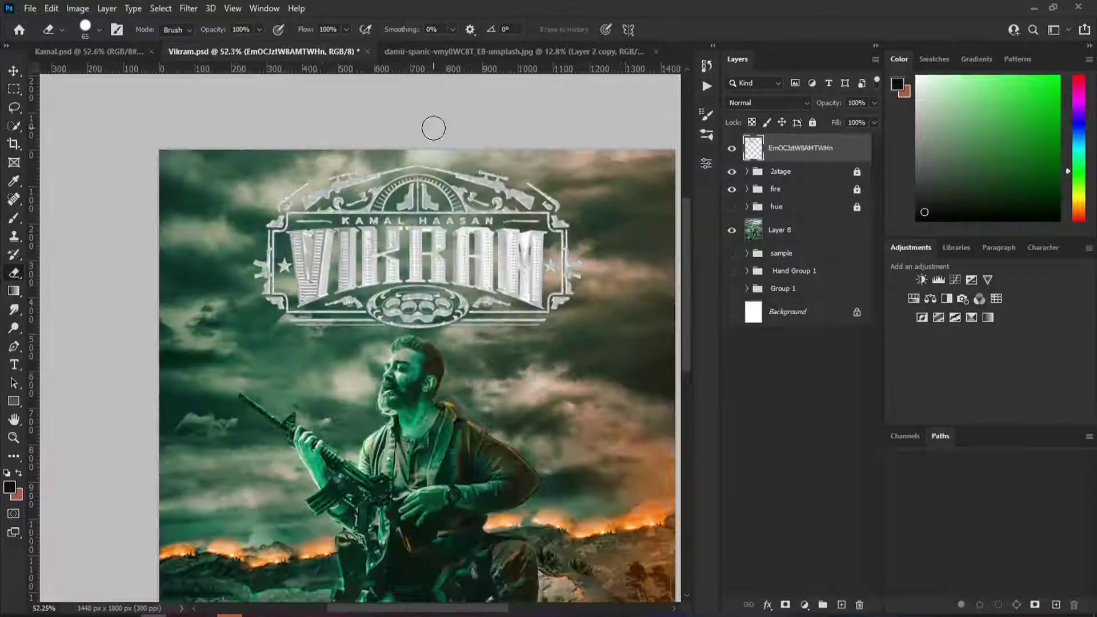
Tint the VIKRAM logo icy blue with a Hue/Saturation adjustment at Hue 215, slightly darkened
key(v)
click(805, 605)
click(841, 467)
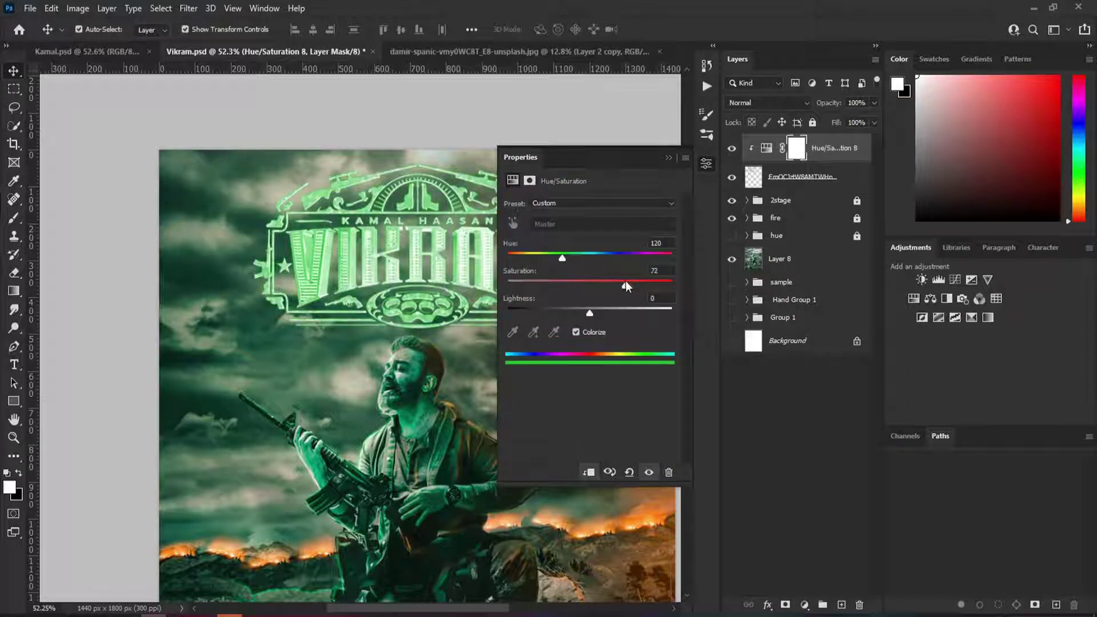
mouse_move(562, 258)
mouse_down()
mouse_move(663, 258)
mouse_move(605, 258)
mouse_up()
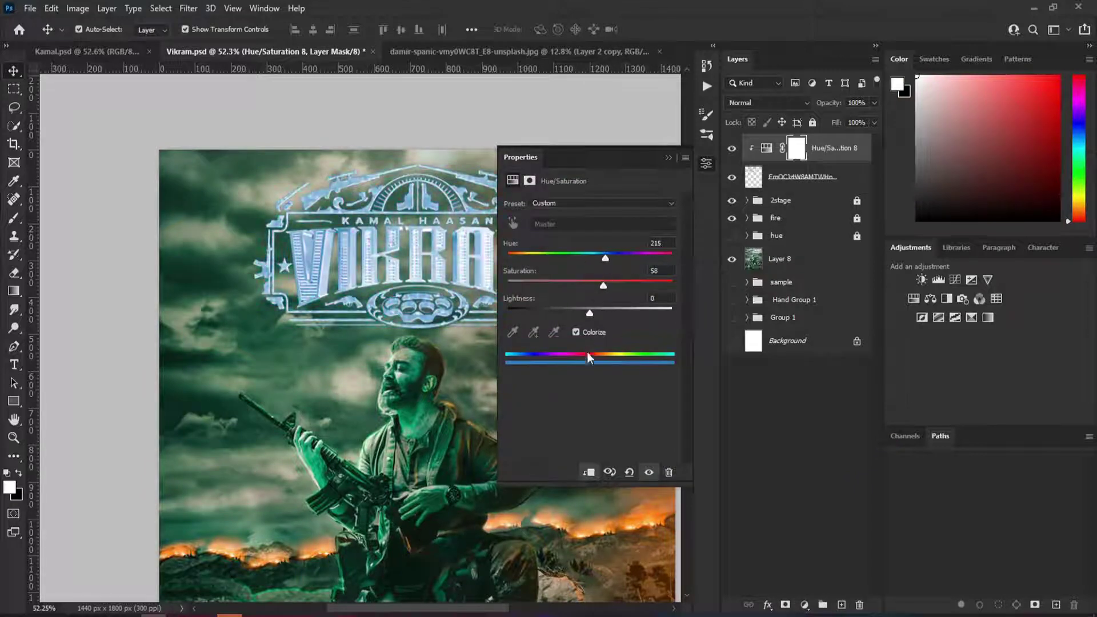
drag(590, 313, 591, 295)
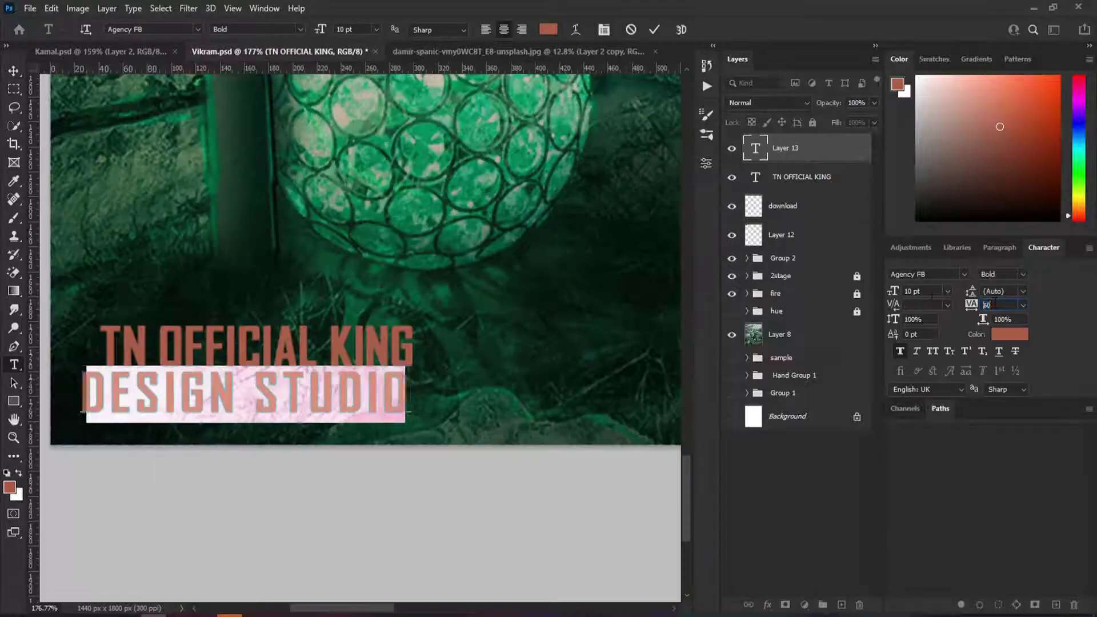
Finish the DESIGN STUDIO line and make the credit text white
key(Return)
click(426, 446)
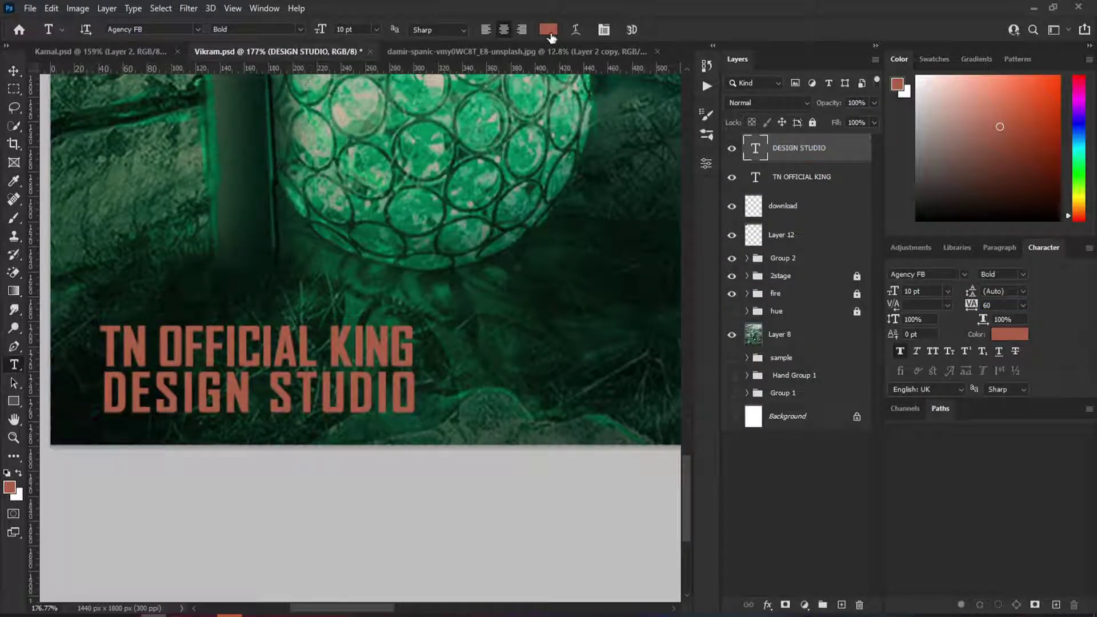
click(549, 29)
click(608, 150)
click(911, 143)
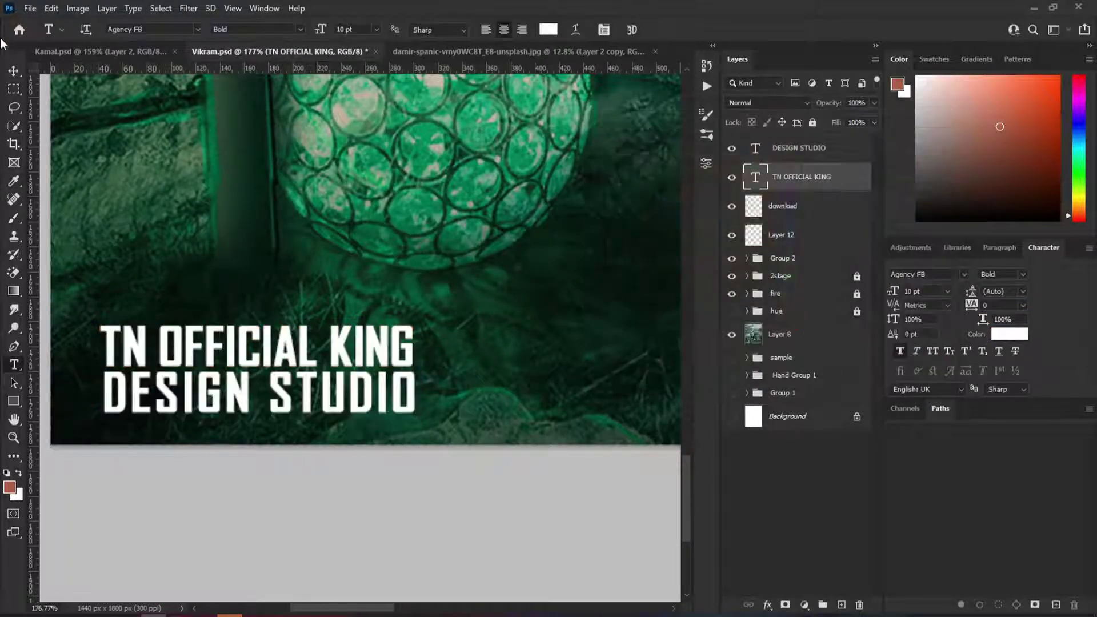
key(v)
Stretch DESIGN STUDIO wider to match the TN OFFICIAL KING line
click(257, 394)
key(ctrl+t)
scroll(216, 424, up, 5)
scroll(172, 384, right, 3)
scroll(479, 397, up, 3)
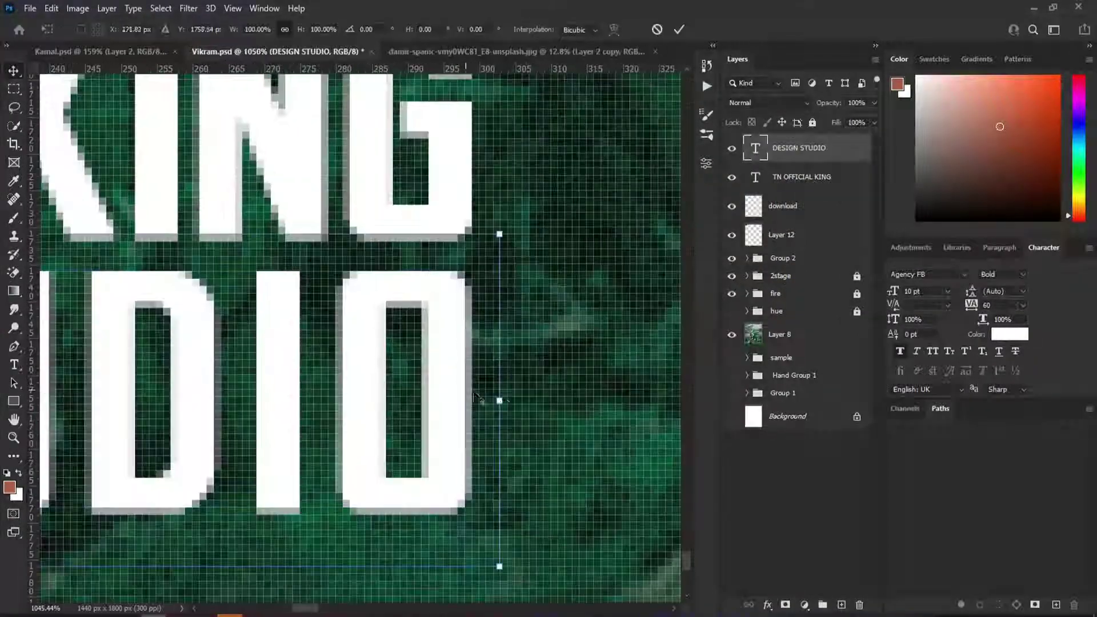
drag(500, 401, 502, 371)
key(Return)
scroll(451, 272, down, 3)
click(451, 272)
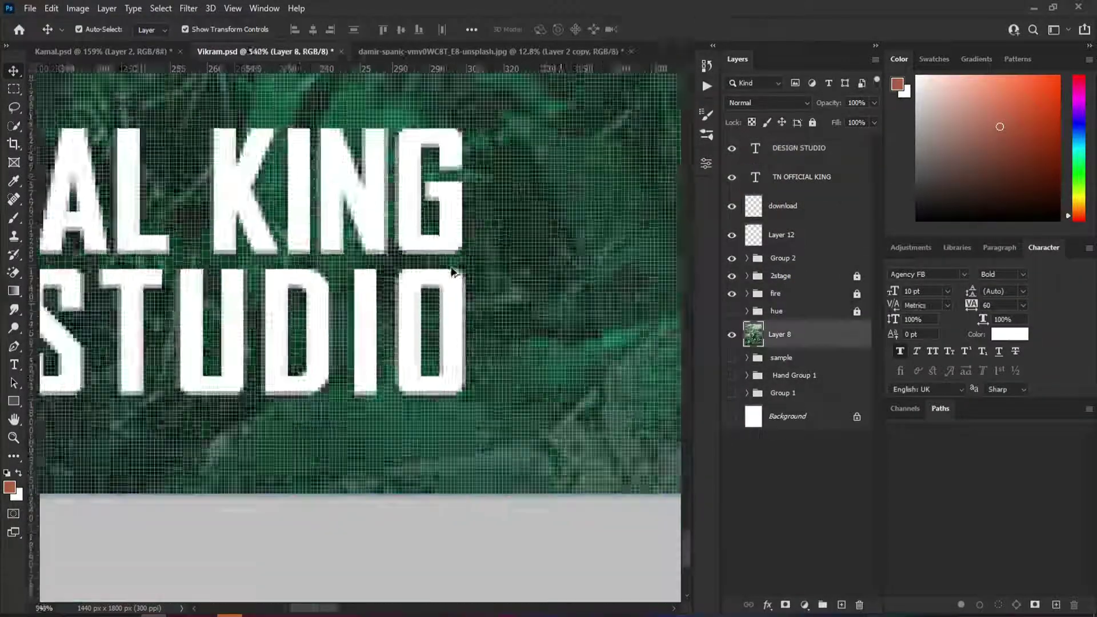
scroll(452, 272, down, 5)
scroll(264, 348, down, 3)
scroll(264, 348, up, 3)
Try Bauhaus 93, discard it, and set DESIGN STUDIO in Berlin Sans FB Demi
click(799, 148)
ctrl+click(801, 177)
key(t)
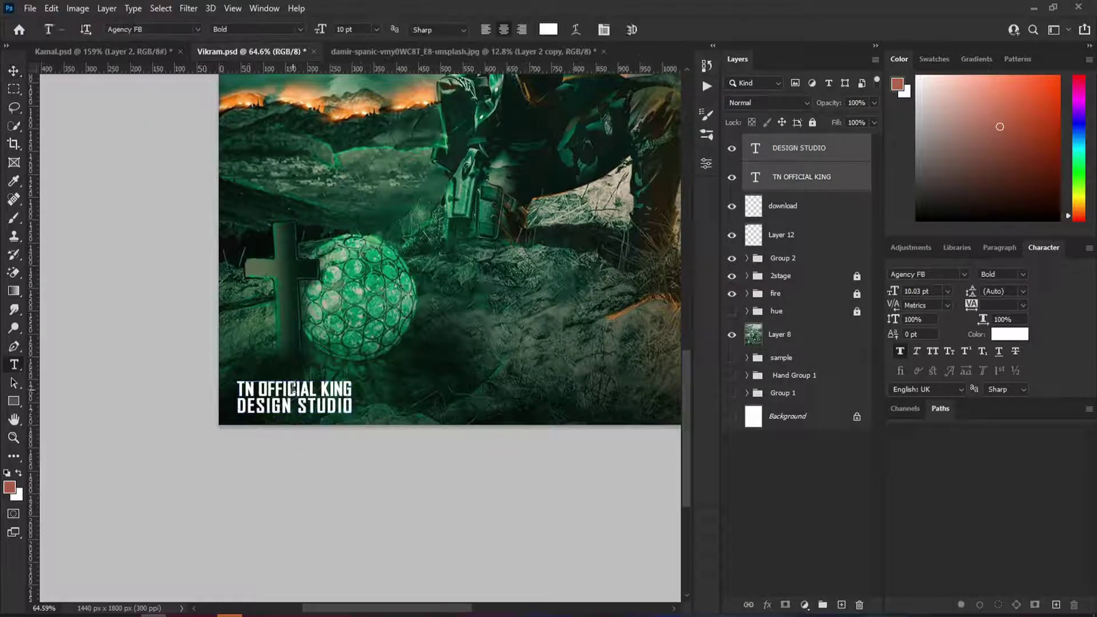
click(293, 389)
key(ctrl+a)
click(180, 29)
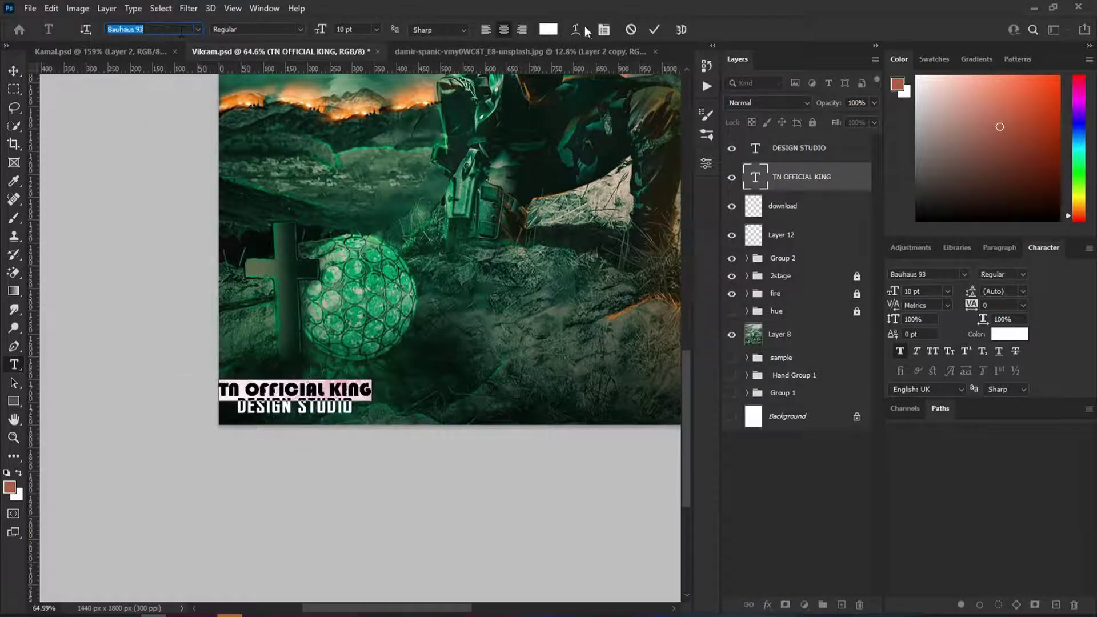
key(Escape)
click(294, 406)
key(ctrl+a)
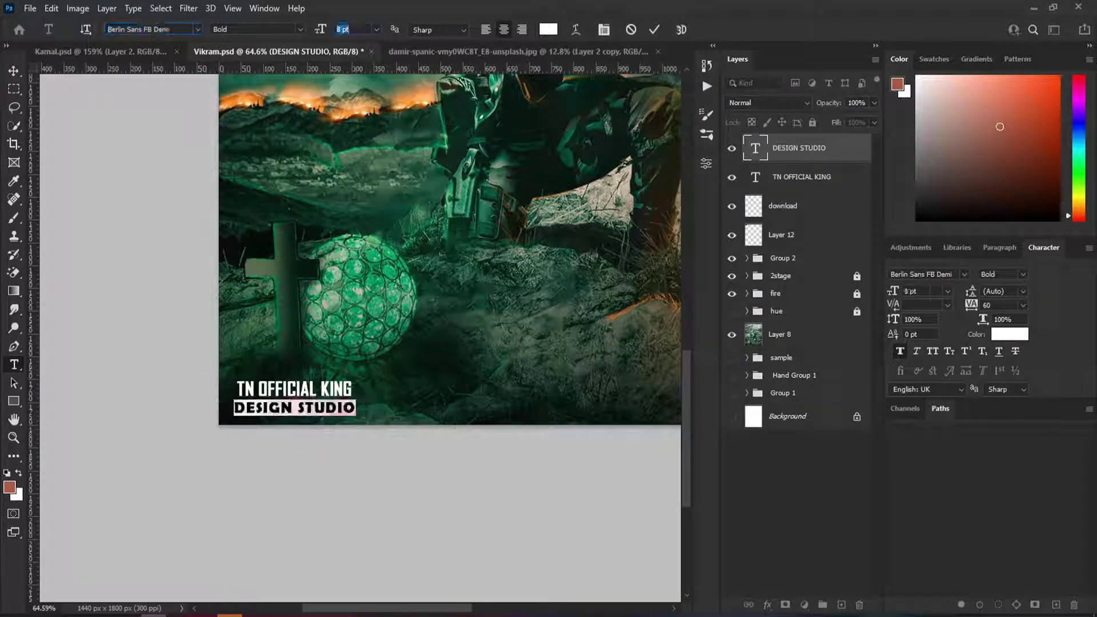
key(ctrl+Return)
Resize and nudge DESIGN STUDIO into place under the top credit line
scroll(294, 436, up, 5)
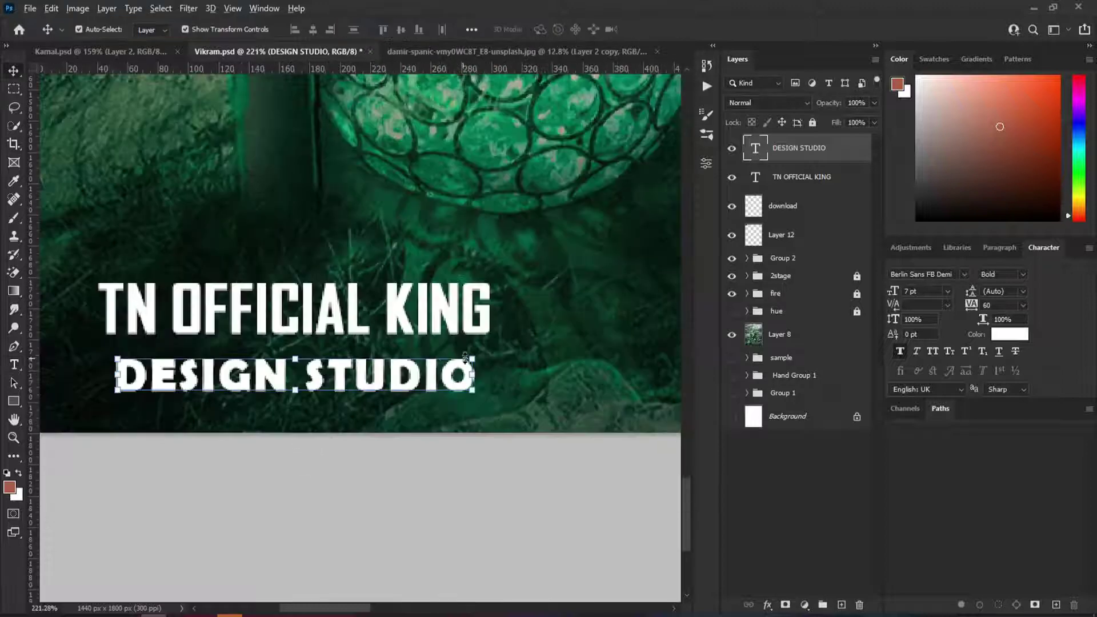
key(ctrl+t)
drag(480, 378, 443, 363)
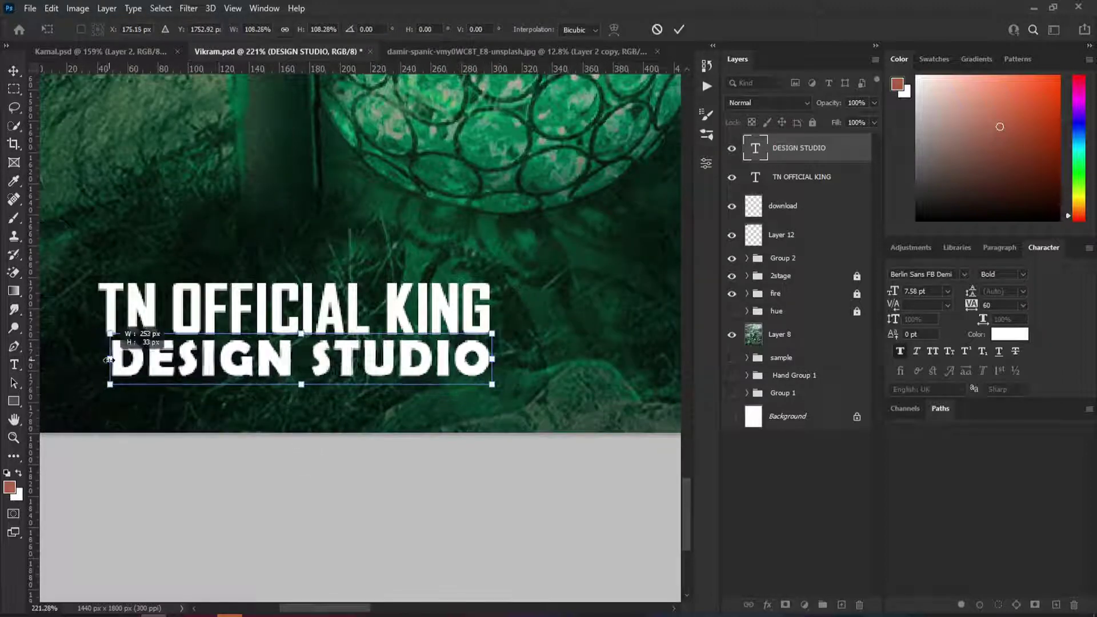
key(Return)
Merge both credit lines into one layer and move it toward the bottom-left
scroll(399, 461, up, 1)
shift+click(823, 177)
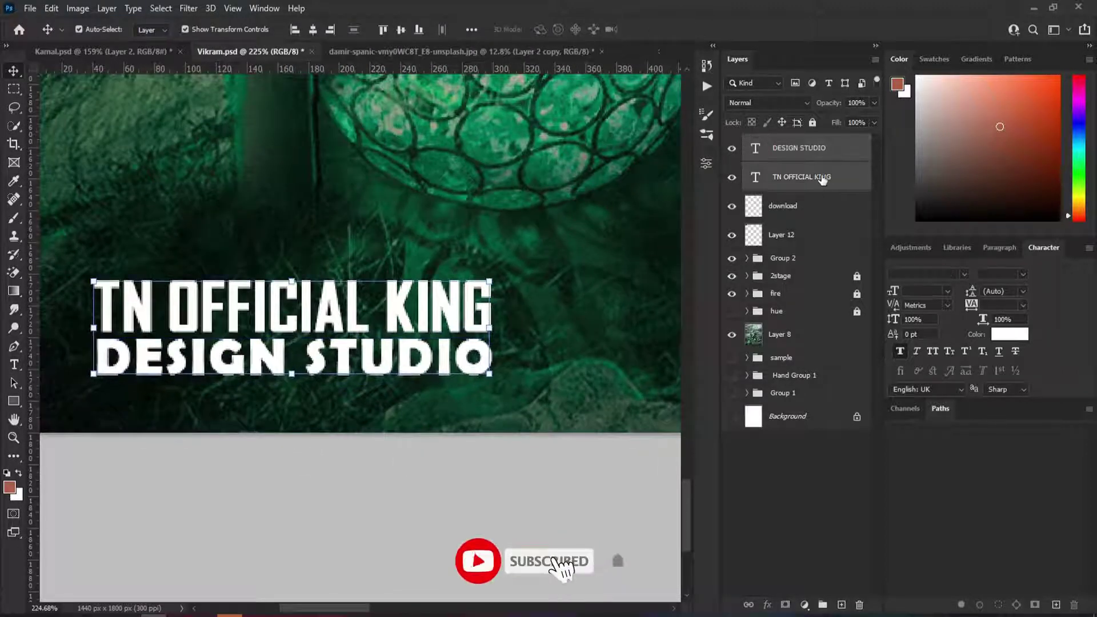
right_click(823, 178)
click(854, 221)
right_click(814, 172)
click(849, 435)
scroll(485, 400, down, 3)
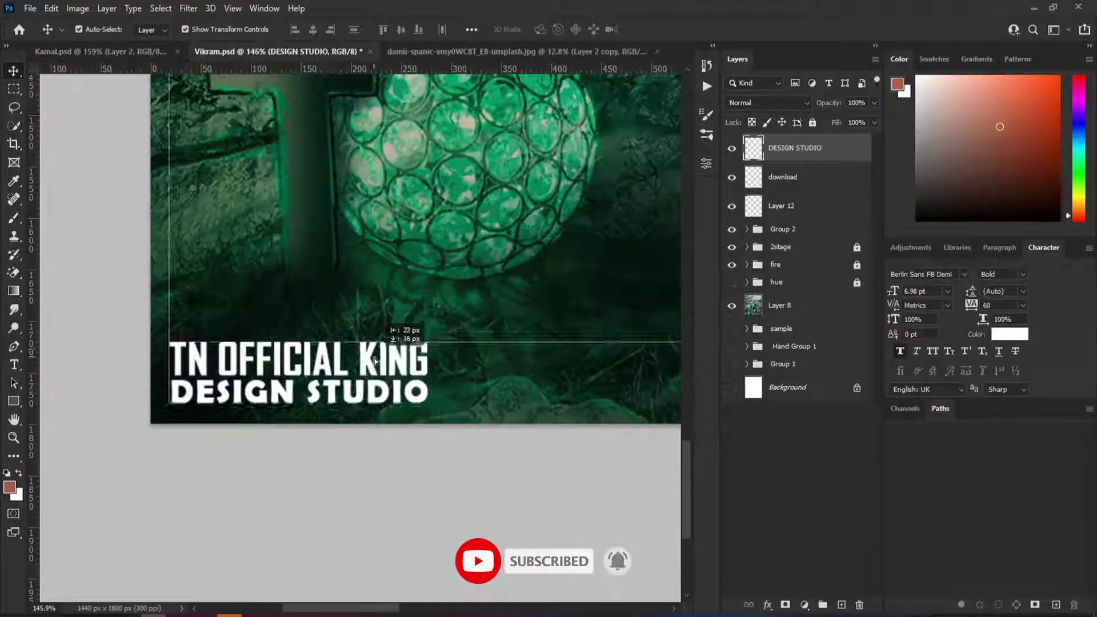
drag(341, 387, 362, 419)
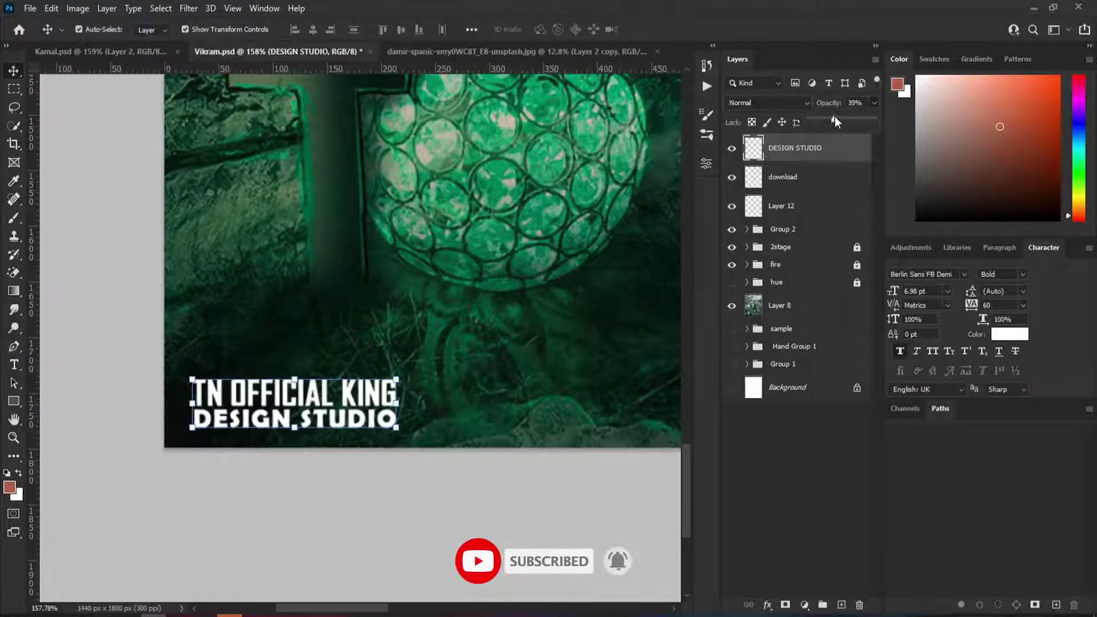
click(857, 102)
Set the merged credit layer's opacity to 80%
text(80)
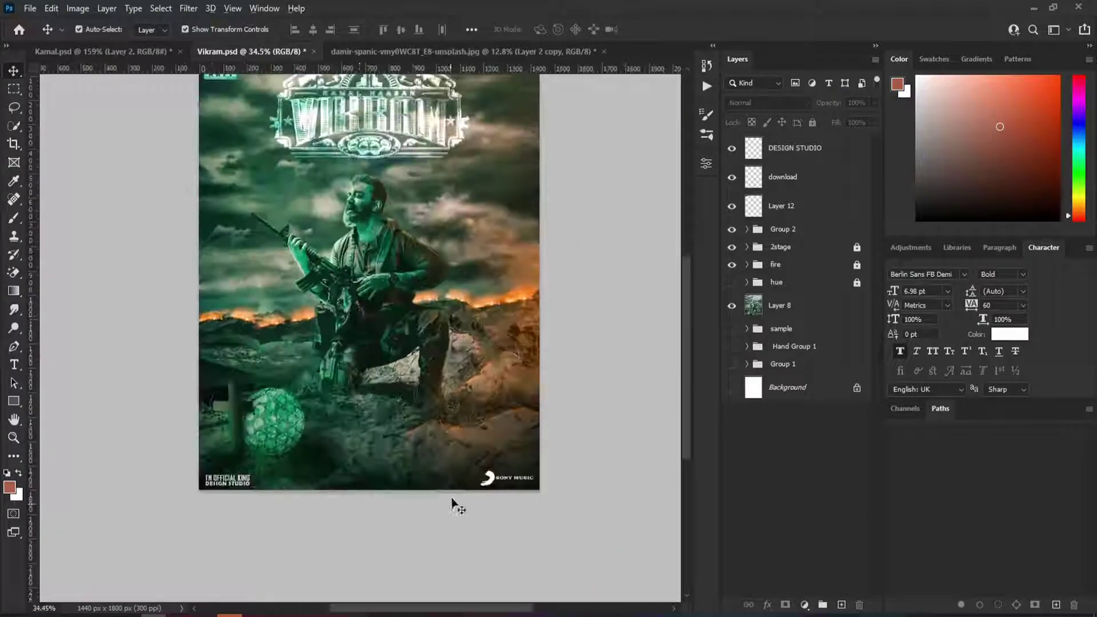
scroll(452, 503, up, 5)
scroll(462, 223, down, 3)
scroll(462, 223, down, 1)
scroll(257, 503, up, 4)
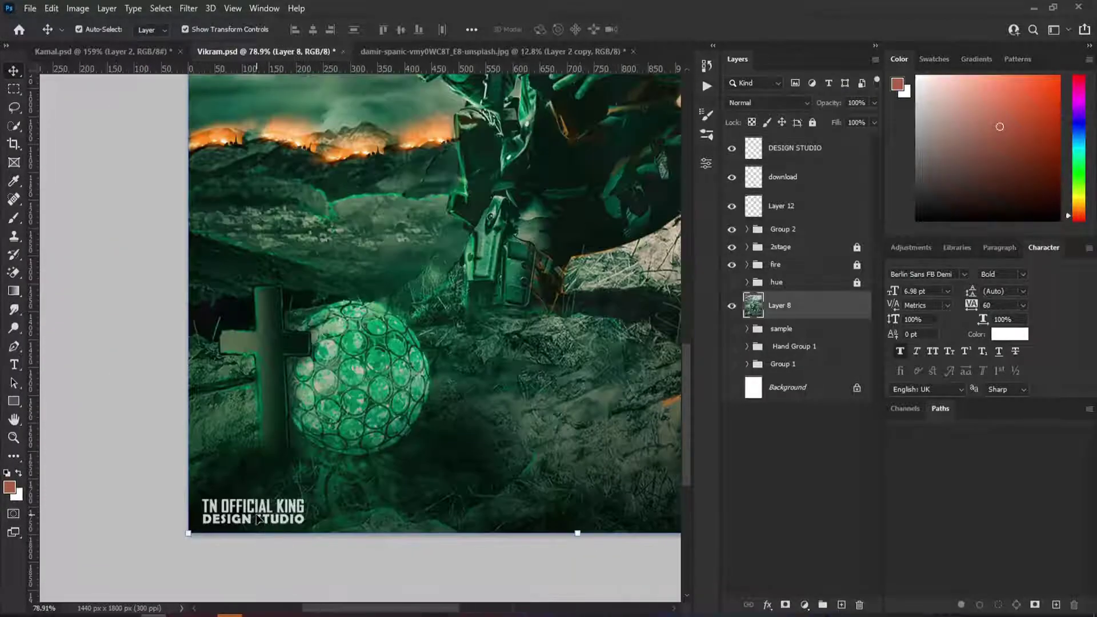
click(252, 480)
click(287, 582)
scroll(475, 222, down, 3)
Open the white V logo file LOGO.png from drive D
key(ctrl+o)
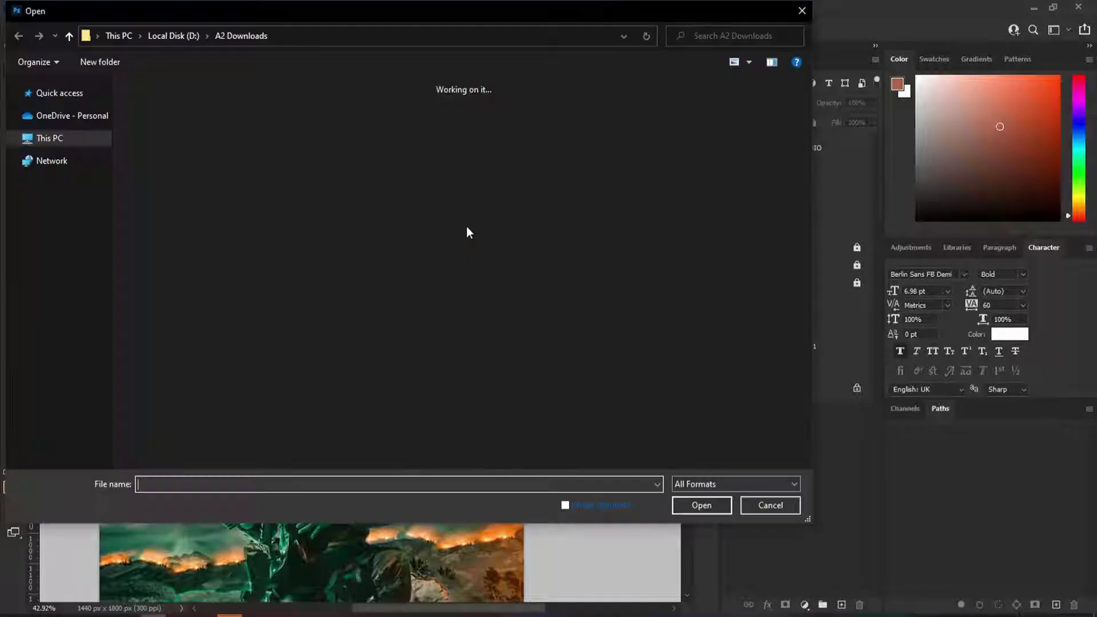
key(alt+Up)
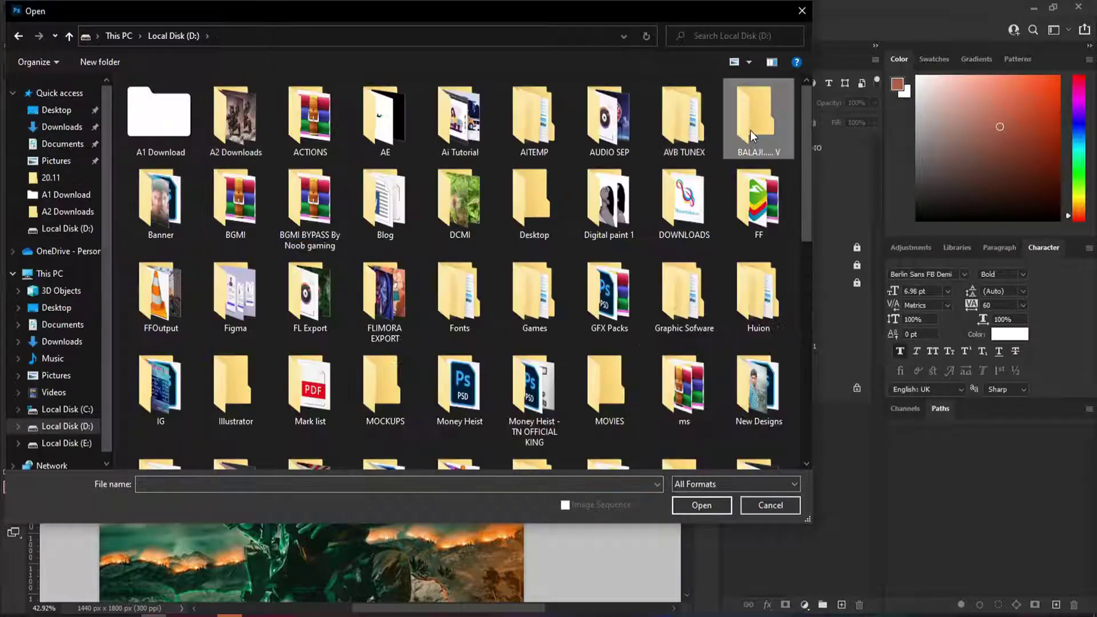
double_click(573, 392)
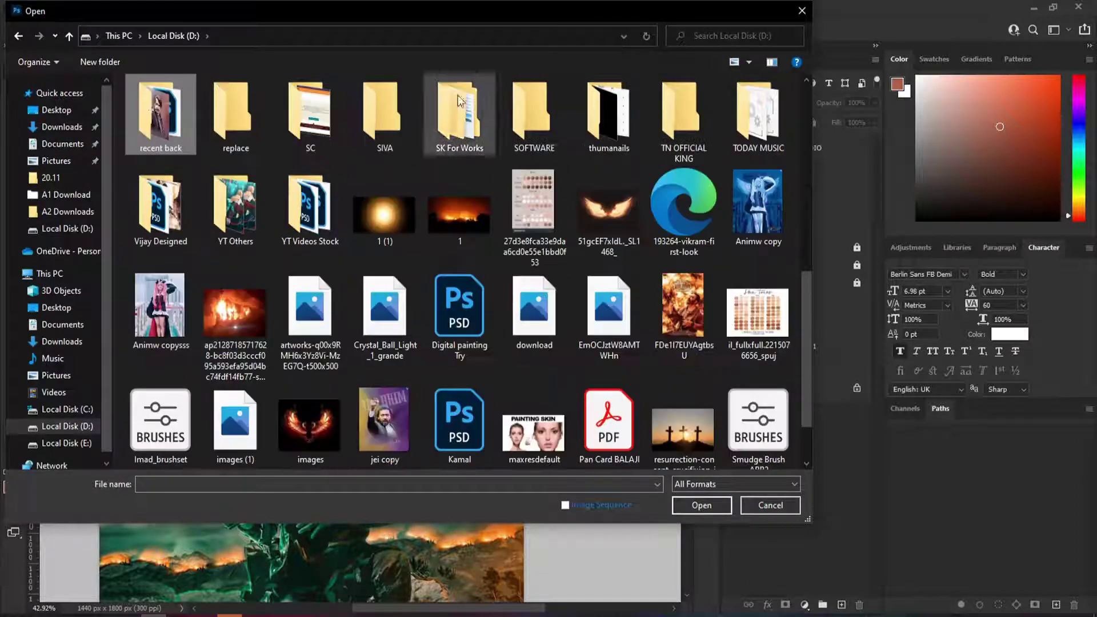
click(701, 506)
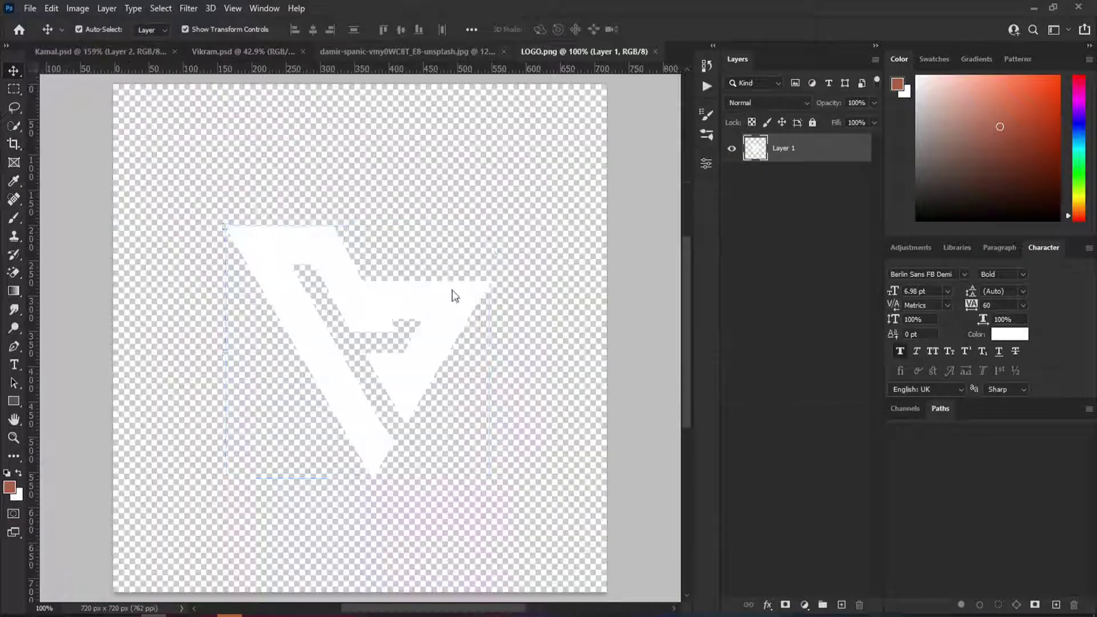
Save the photo document into a newly created folder named Vikram
click(539, 52)
key(Escape)
key(ctrl+shift+s)
key(ctrl+shift+n)
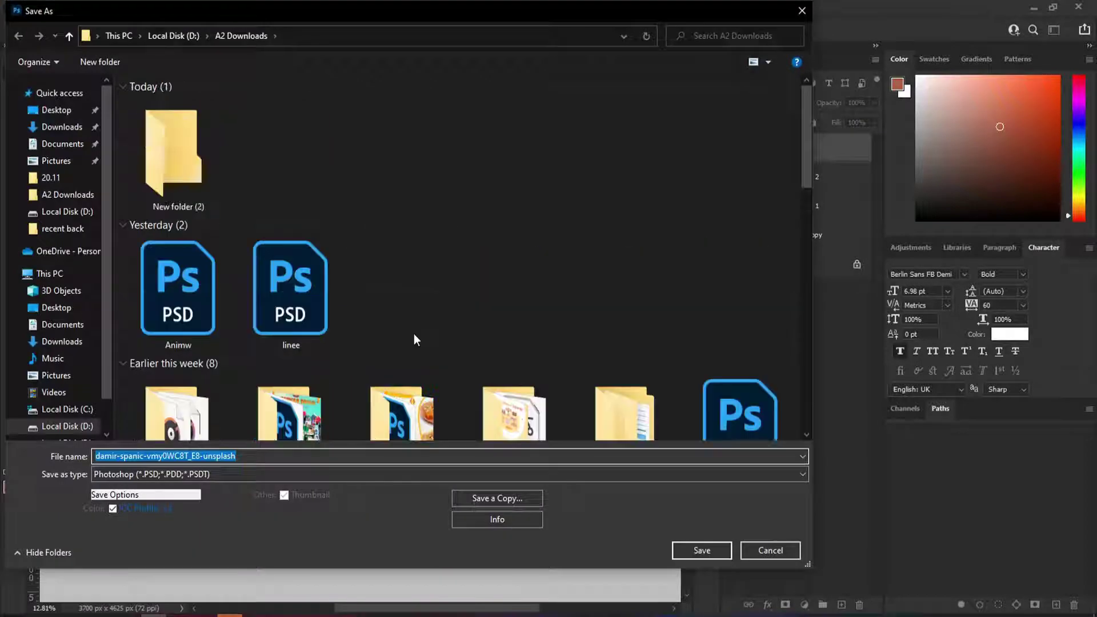
text(Vikram)
key(Return)
key(Return)
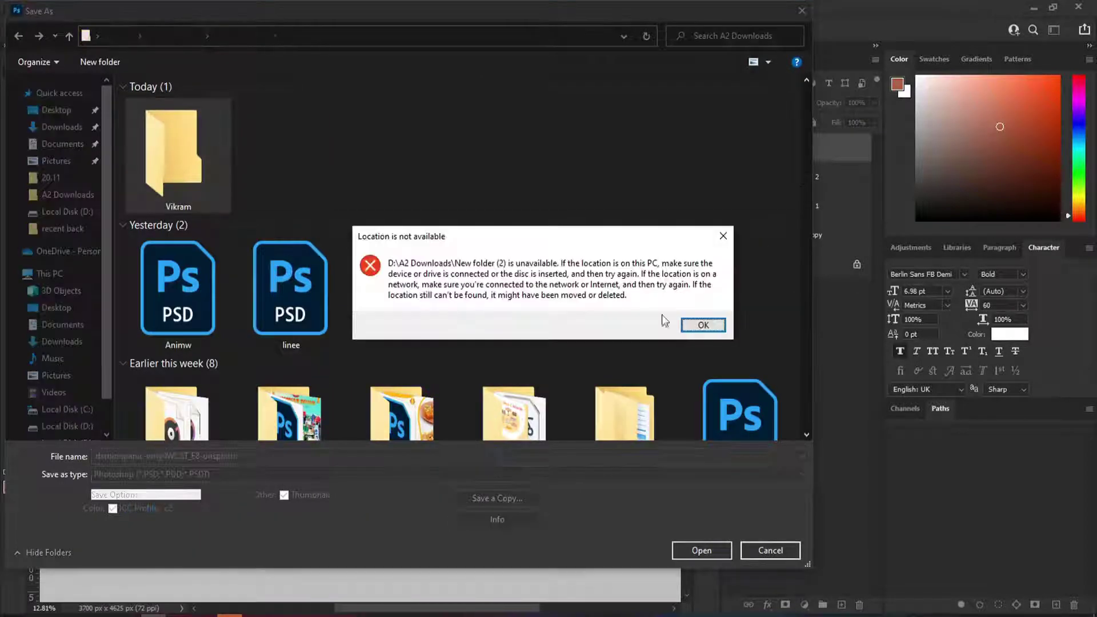
key(Return)
key(Return)
click(606, 51)
Place the V logo onto the Vikram poster and close the photo document
drag(257, 127, 451, 163)
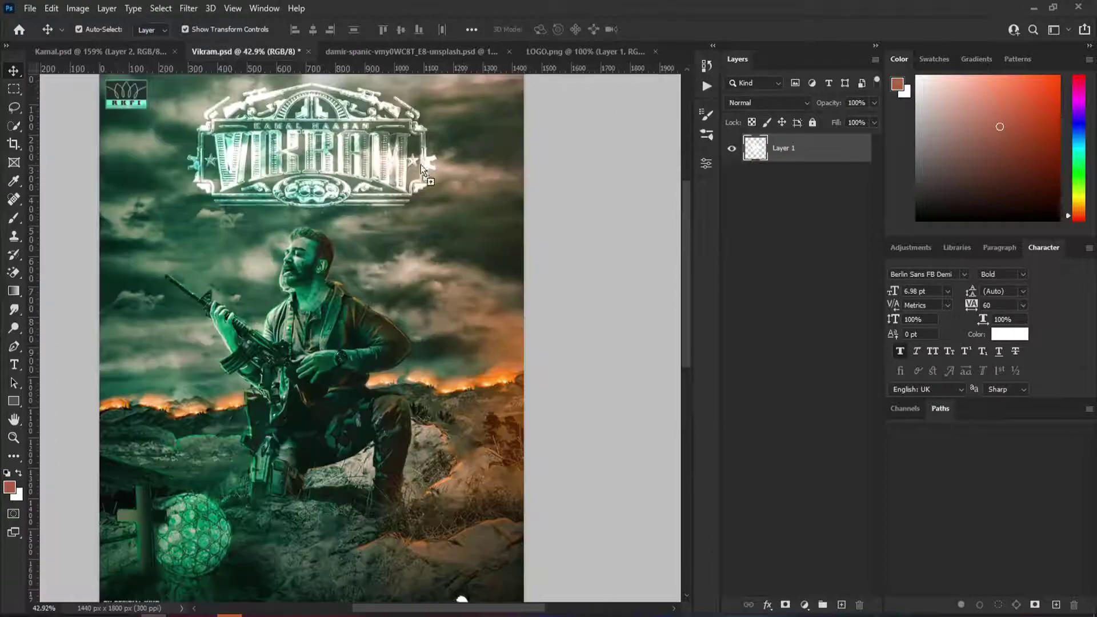
key(ctrl+Tab)
key(ctrl+w)
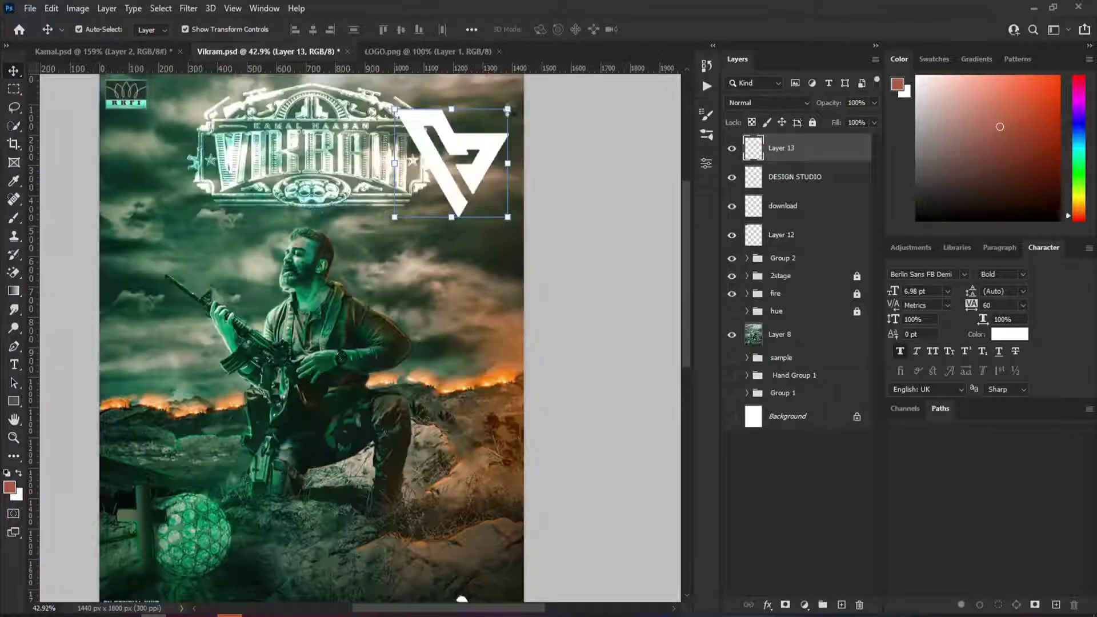
Scale the V logo down to badge size and position it in the corner
key(ctrl+t)
mouse_move(508, 108)
mouse_down()
mouse_move(445, 150)
mouse_move(483, 191)
mouse_up()
scroll(451, 163, up, 2)
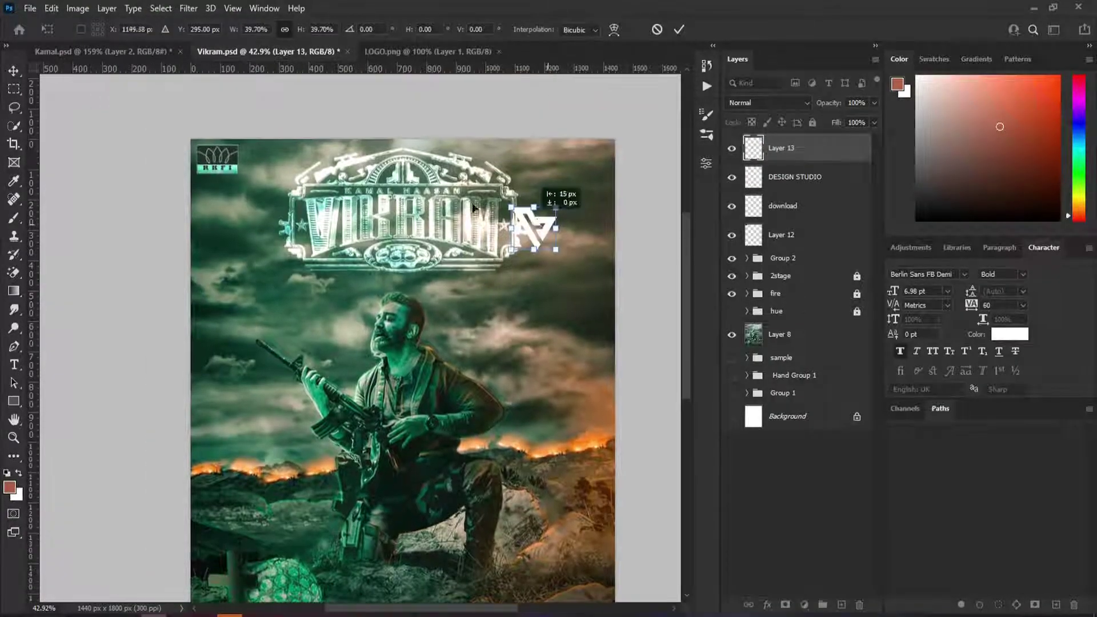
drag(549, 166, 229, 163)
scroll(449, 102, up, 1)
scroll(228, 94, up, 4)
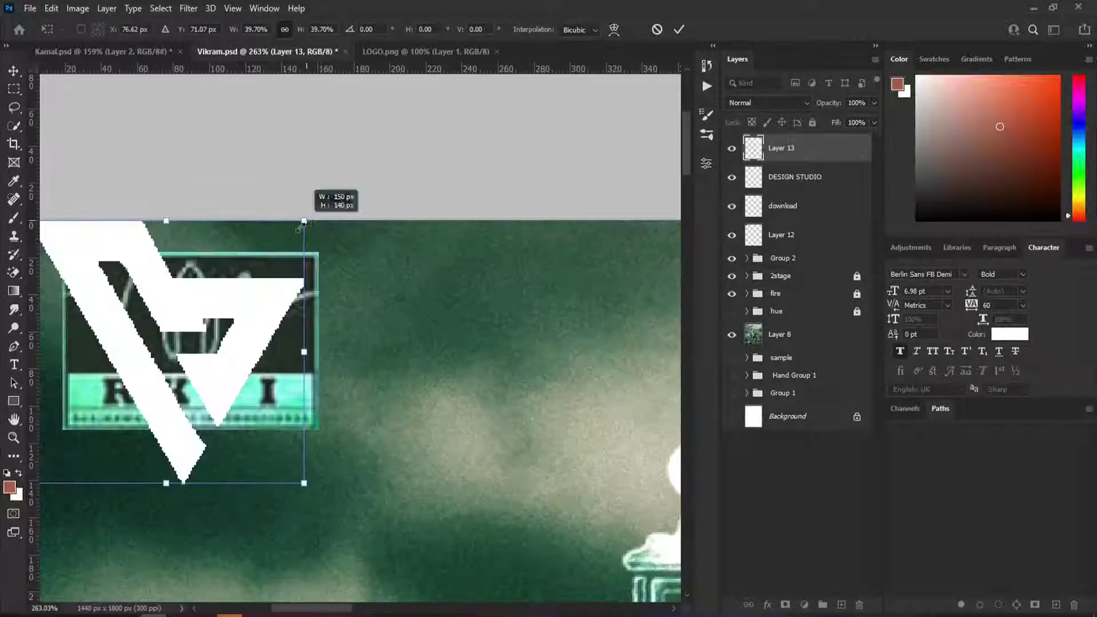
drag(311, 216, 246, 257)
mouse_move(224, 218)
mouse_down()
mouse_move(253, 256)
mouse_move(263, 233)
mouse_up()
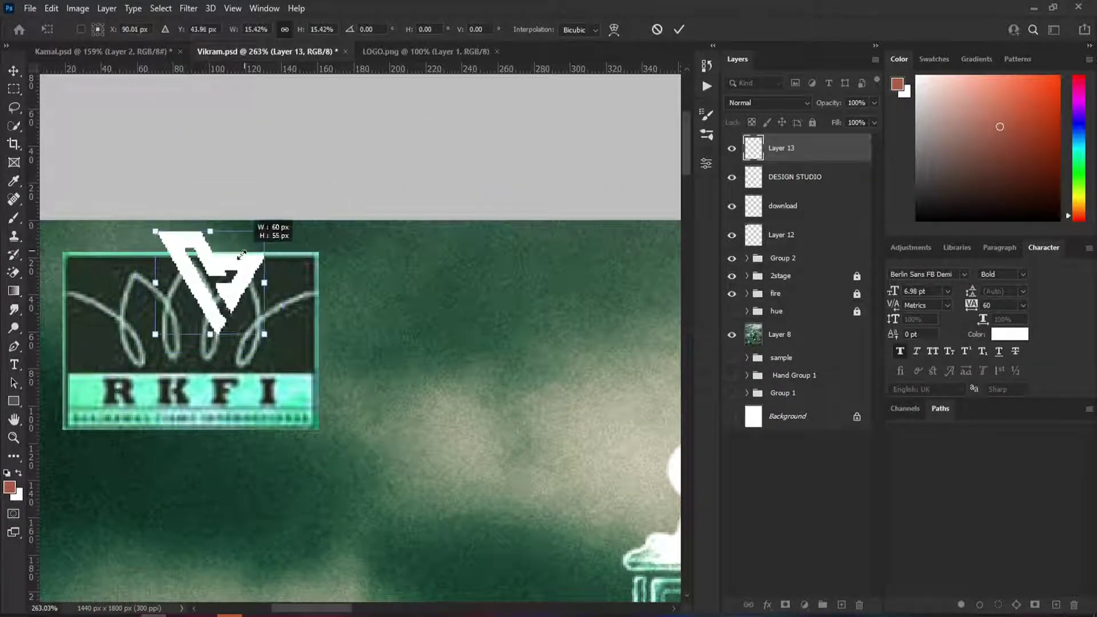
click(680, 29)
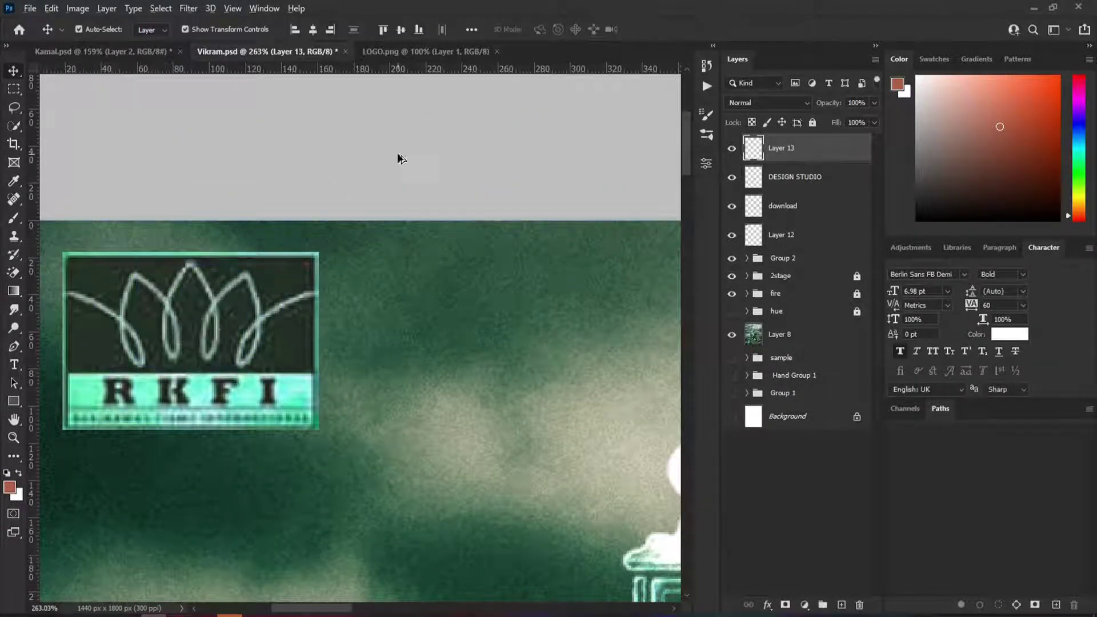
scroll(473, 184, right, 5)
scroll(474, 184, up, 5)
Set the V logo to 80% opacity and browse to the PhotoShop folder on drive D
key(8)
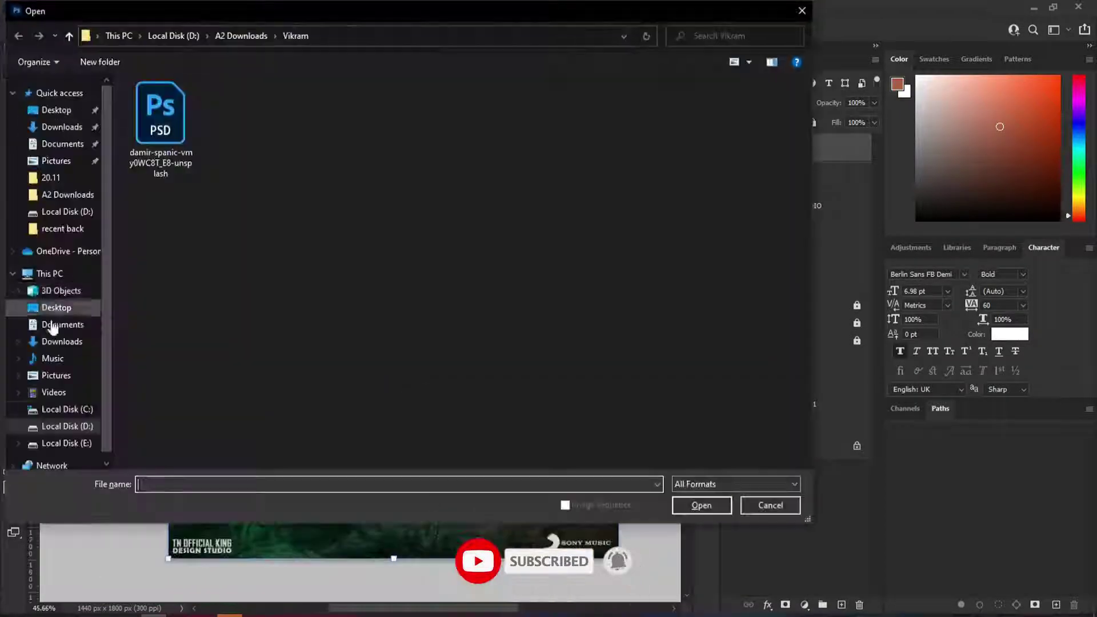
click(67, 427)
double_click(688, 117)
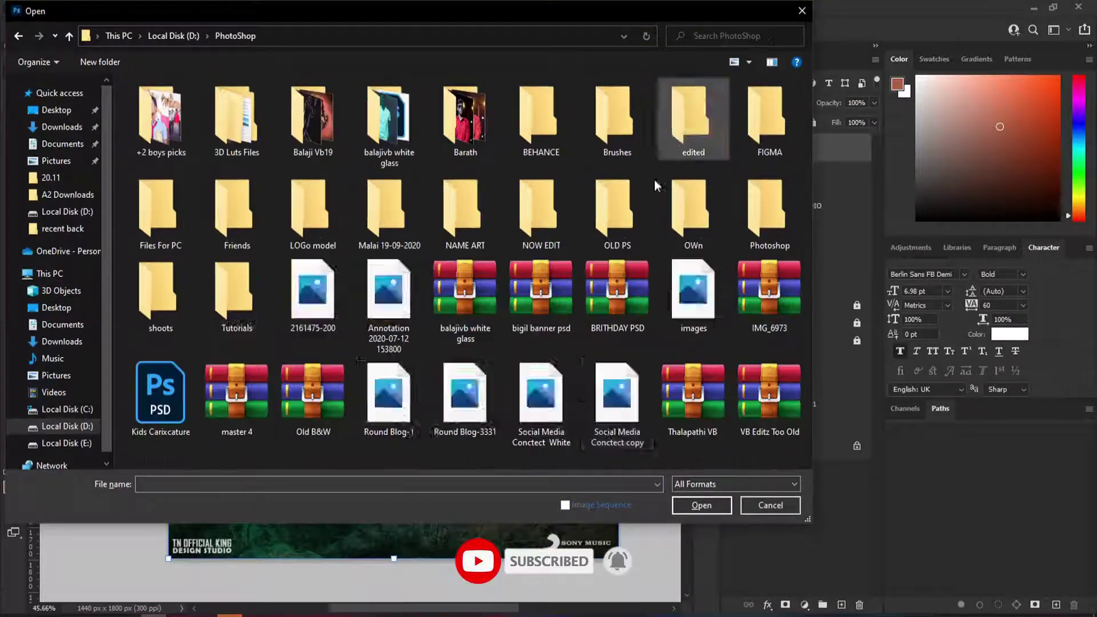